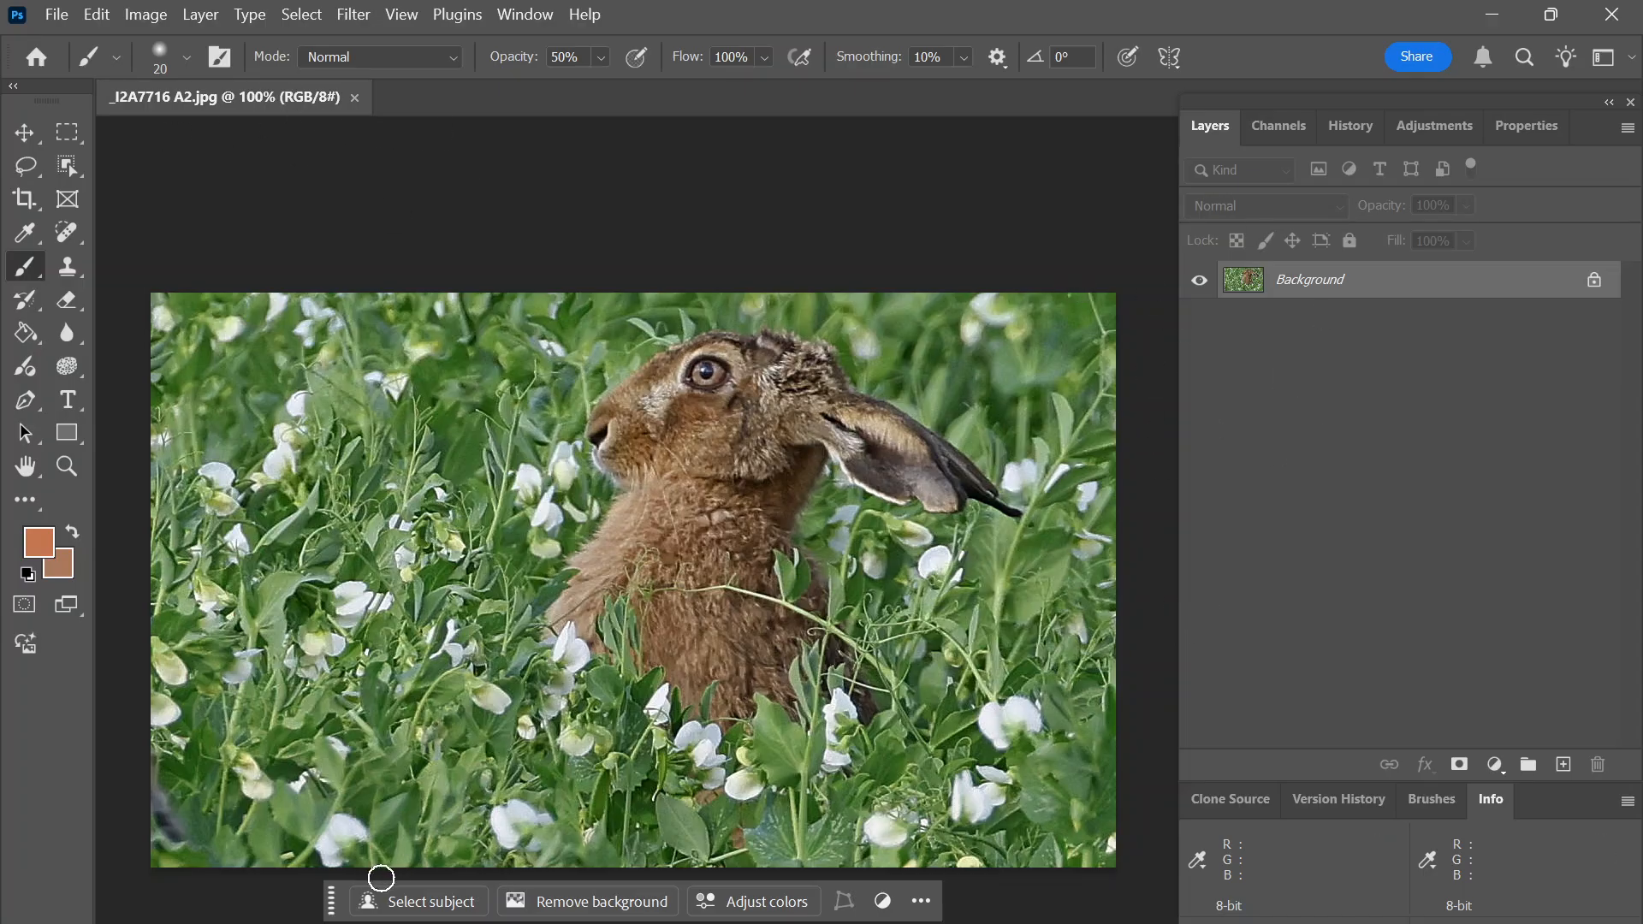
- Duplicate the Background layer twice, stacking both copies above the original
{"action": "left_click_drag", "start_coordinate": [333, 897], "coordinate": [358, 214]}
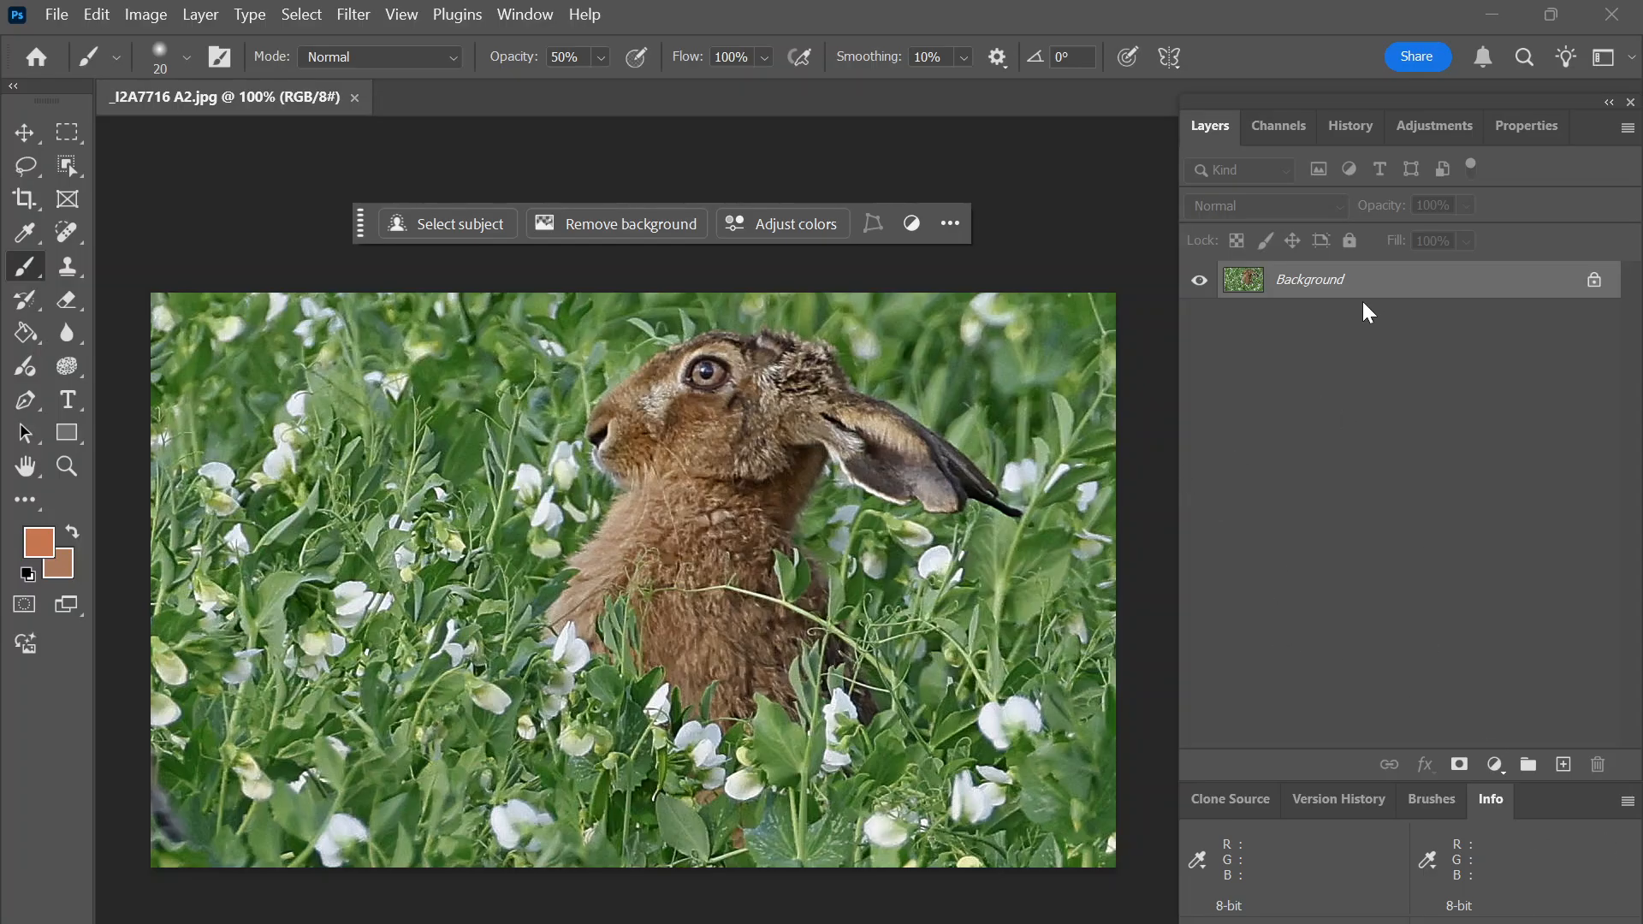
{"action": "left_click_drag", "start_coordinate": [1254, 282], "coordinate": [1564, 765]}
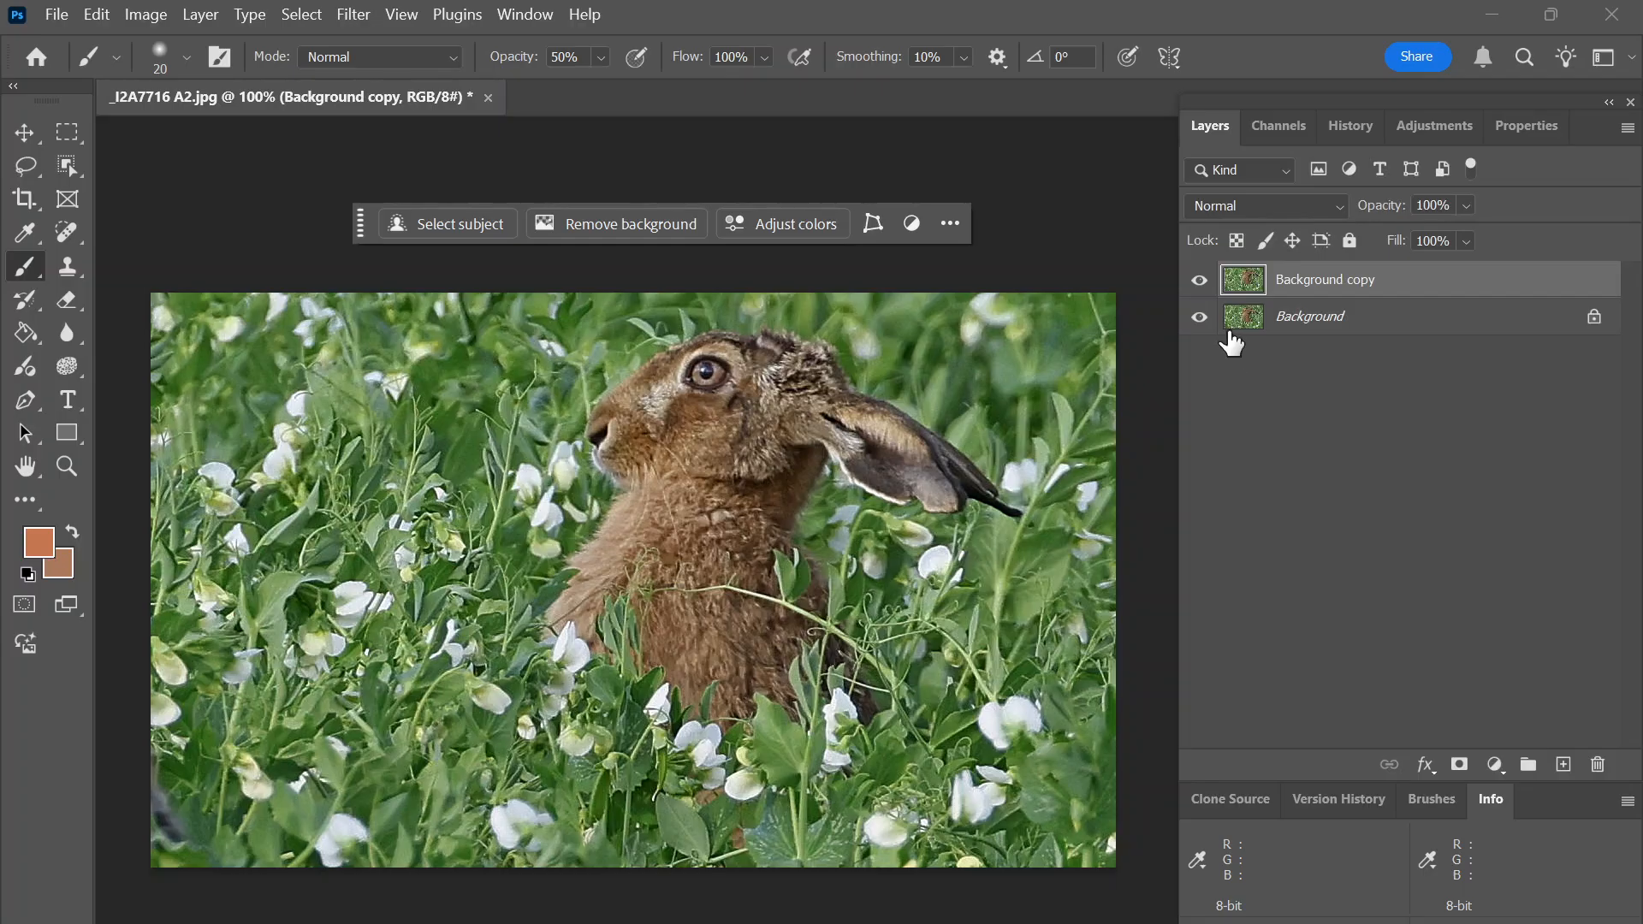
{"action": "left_click_drag", "start_coordinate": [1256, 290], "coordinate": [1564, 764]}
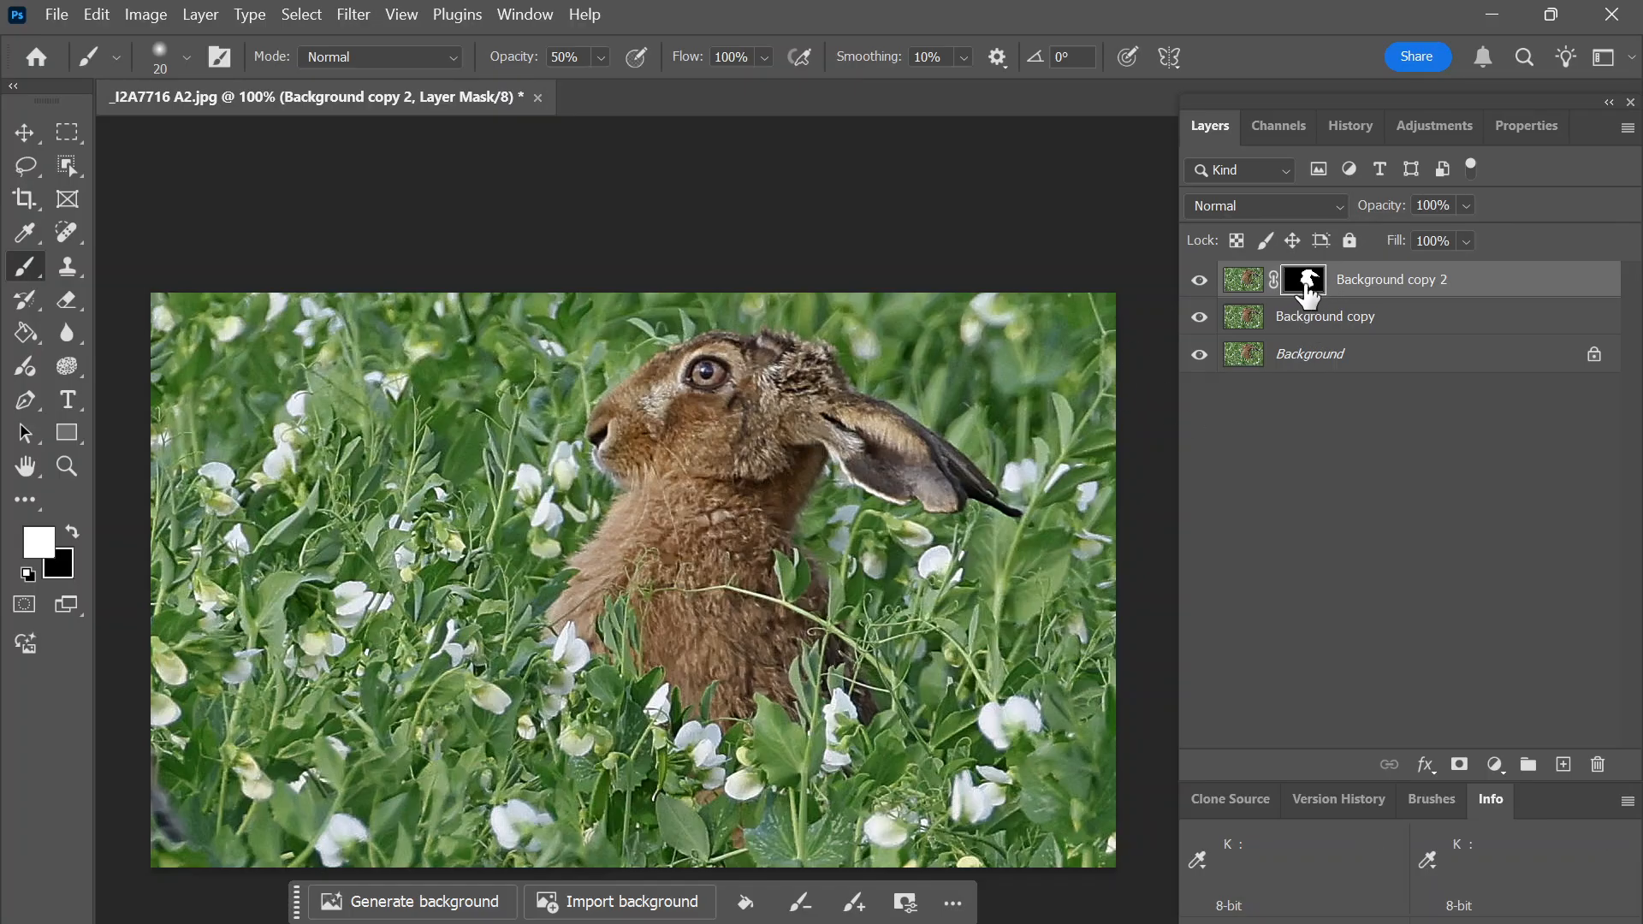
- Load the hare selection from Background copy 2's mask and hide the two layers beneath it
{"action": "left_click", "coordinate": [1243, 279]}
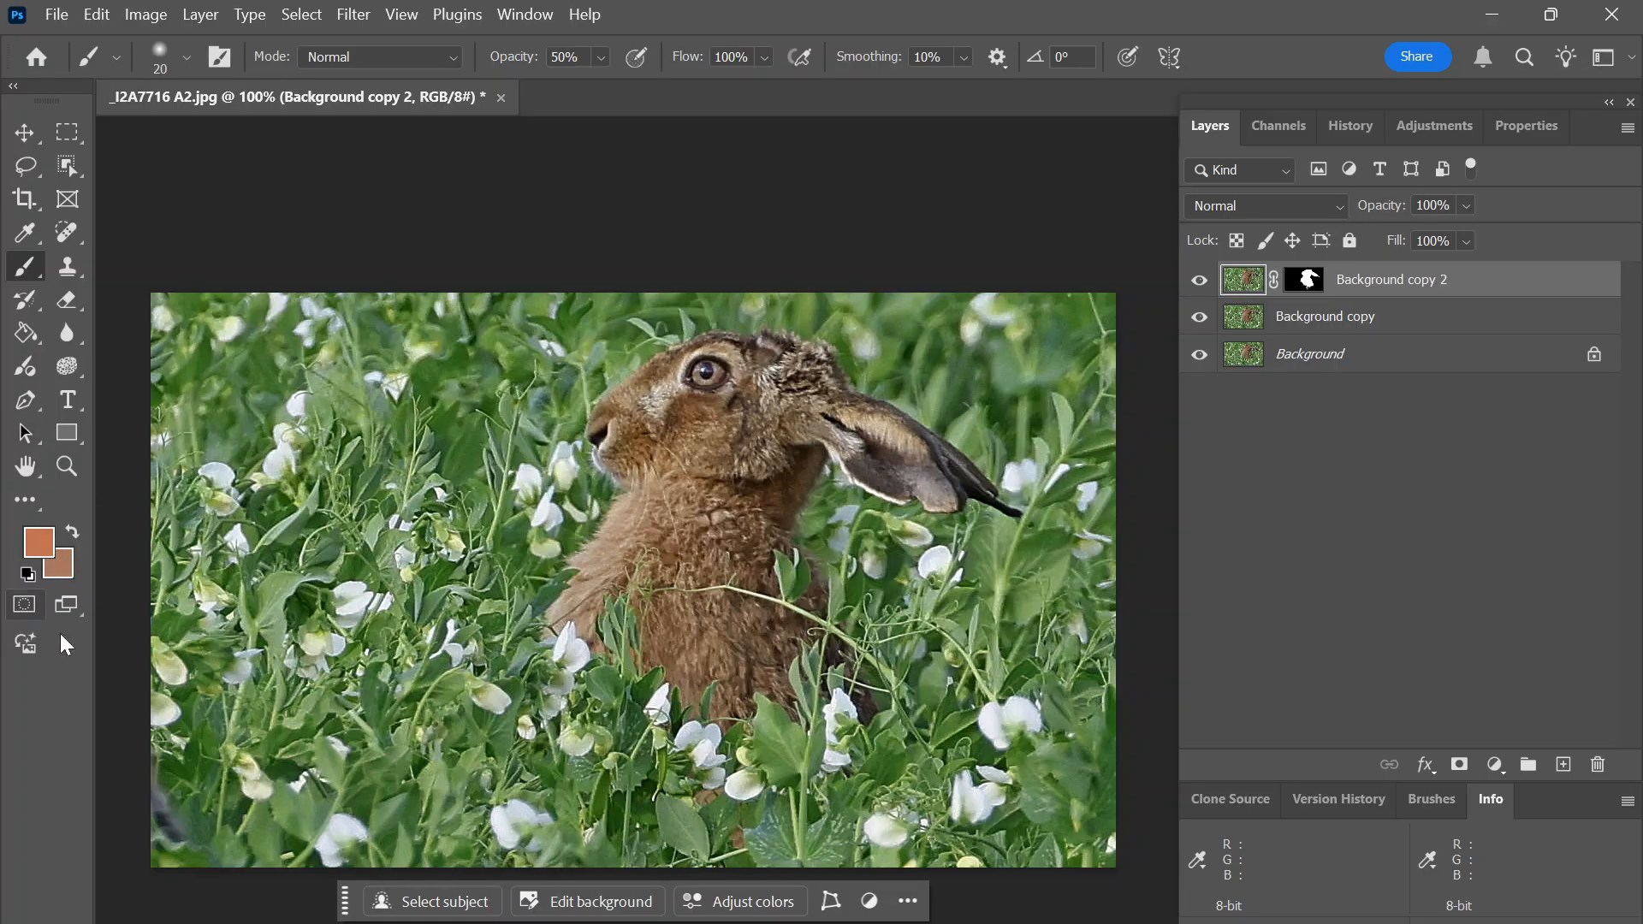
{"action": "left_click", "coordinate": [1310, 283]}
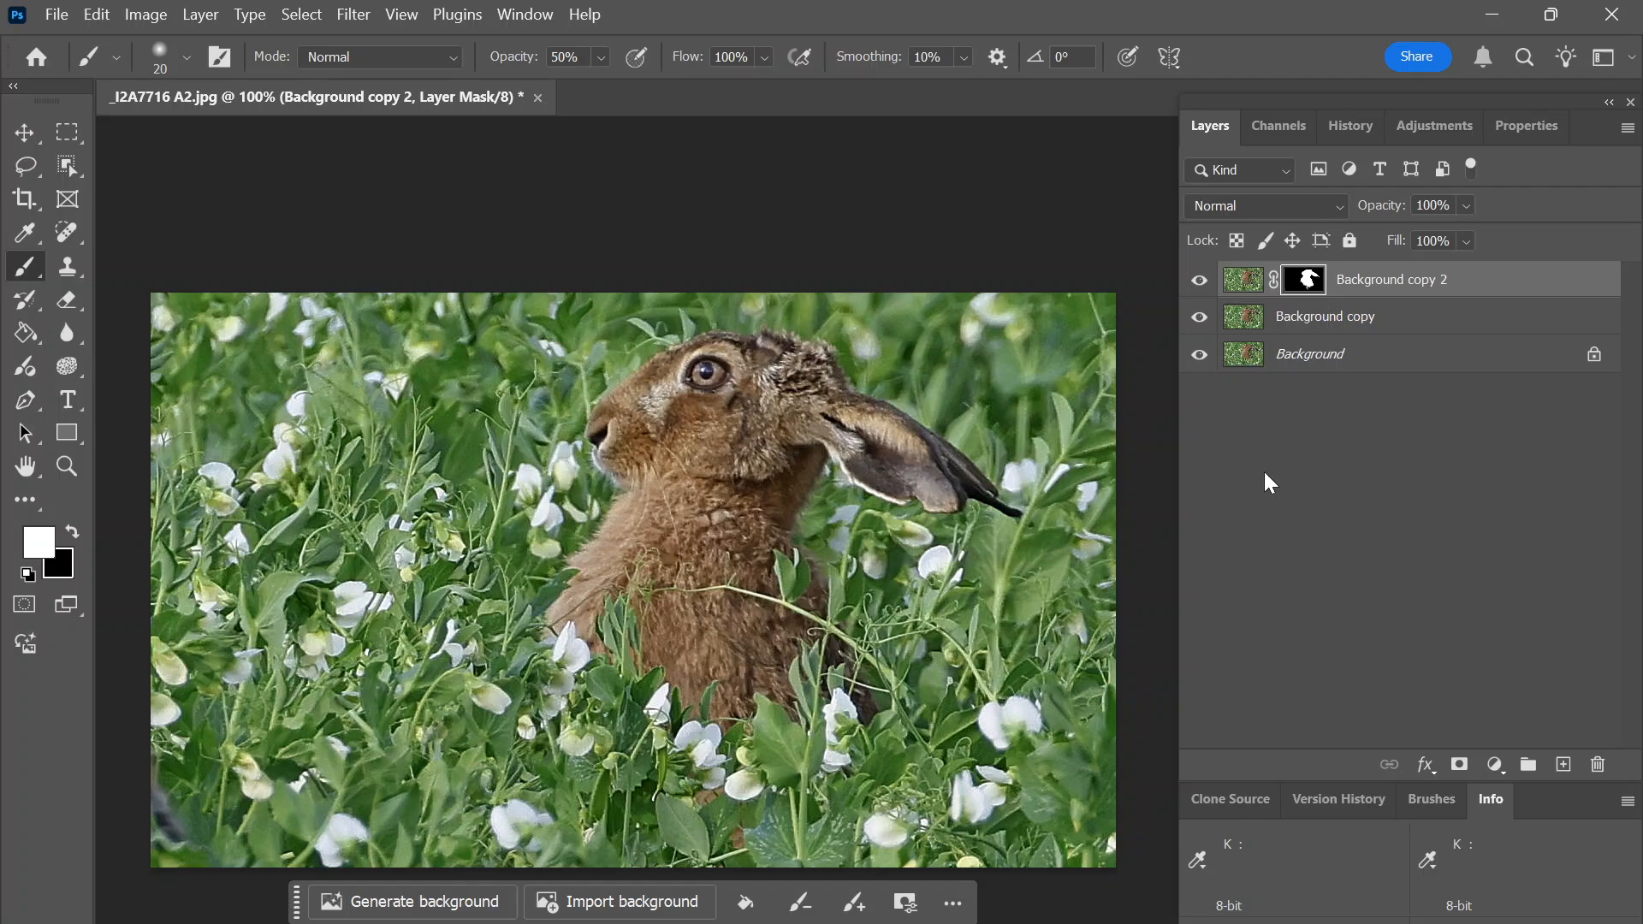
{"action": "left_click", "coordinate": [1307, 280], "text": "ctrl"}
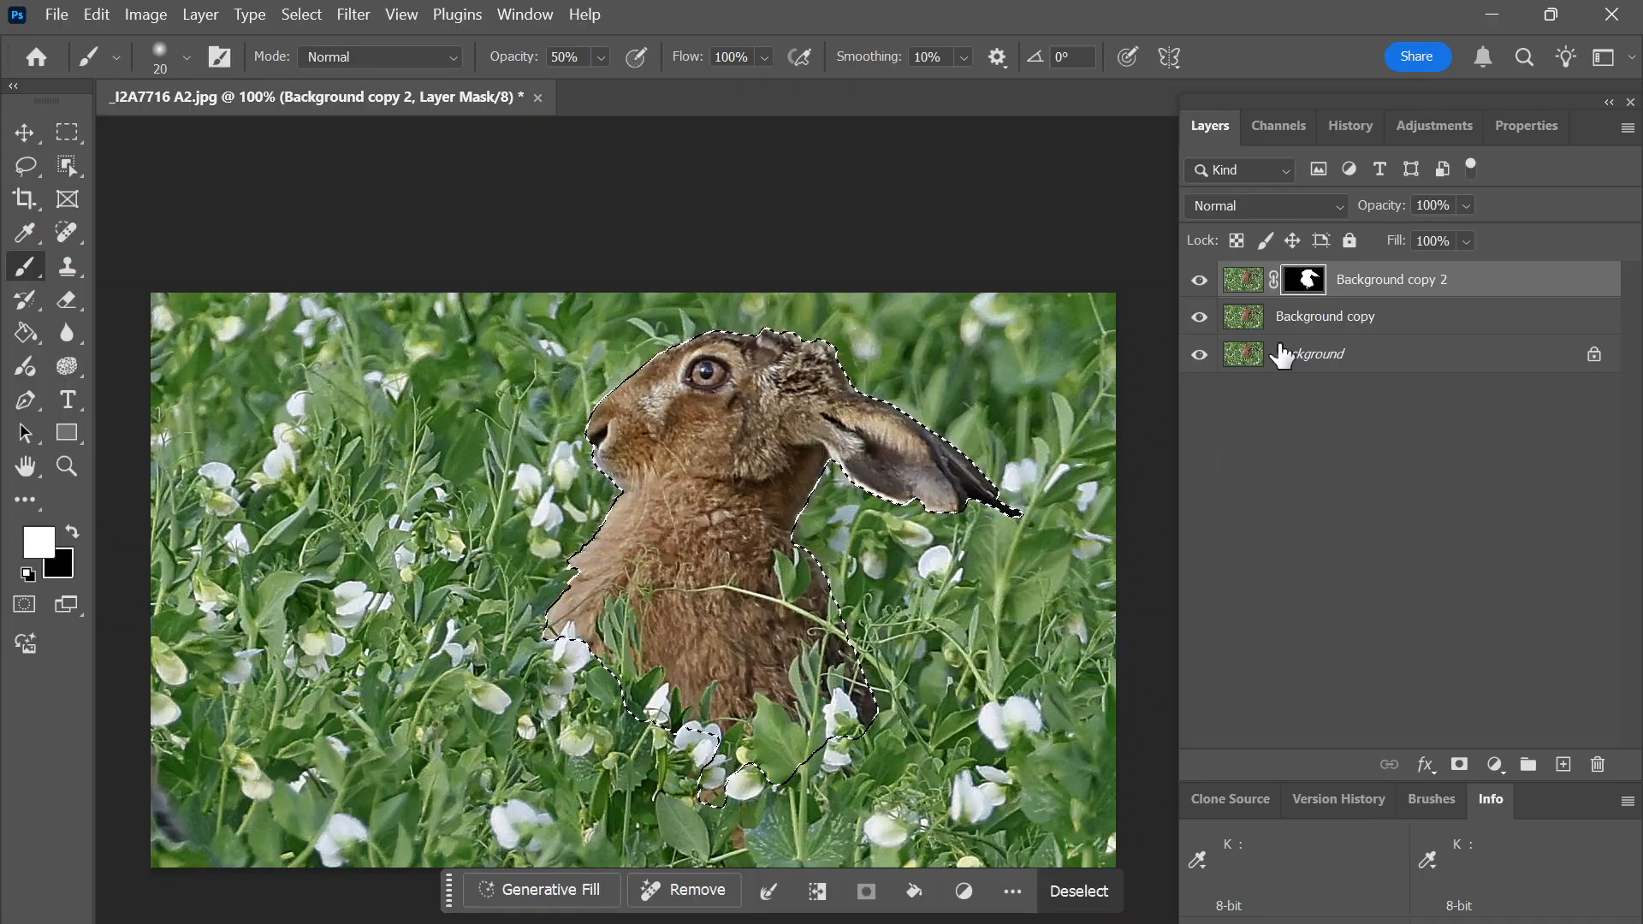
{"action": "left_click", "coordinate": [1199, 316]}
{"action": "left_click", "coordinate": [1200, 354]}
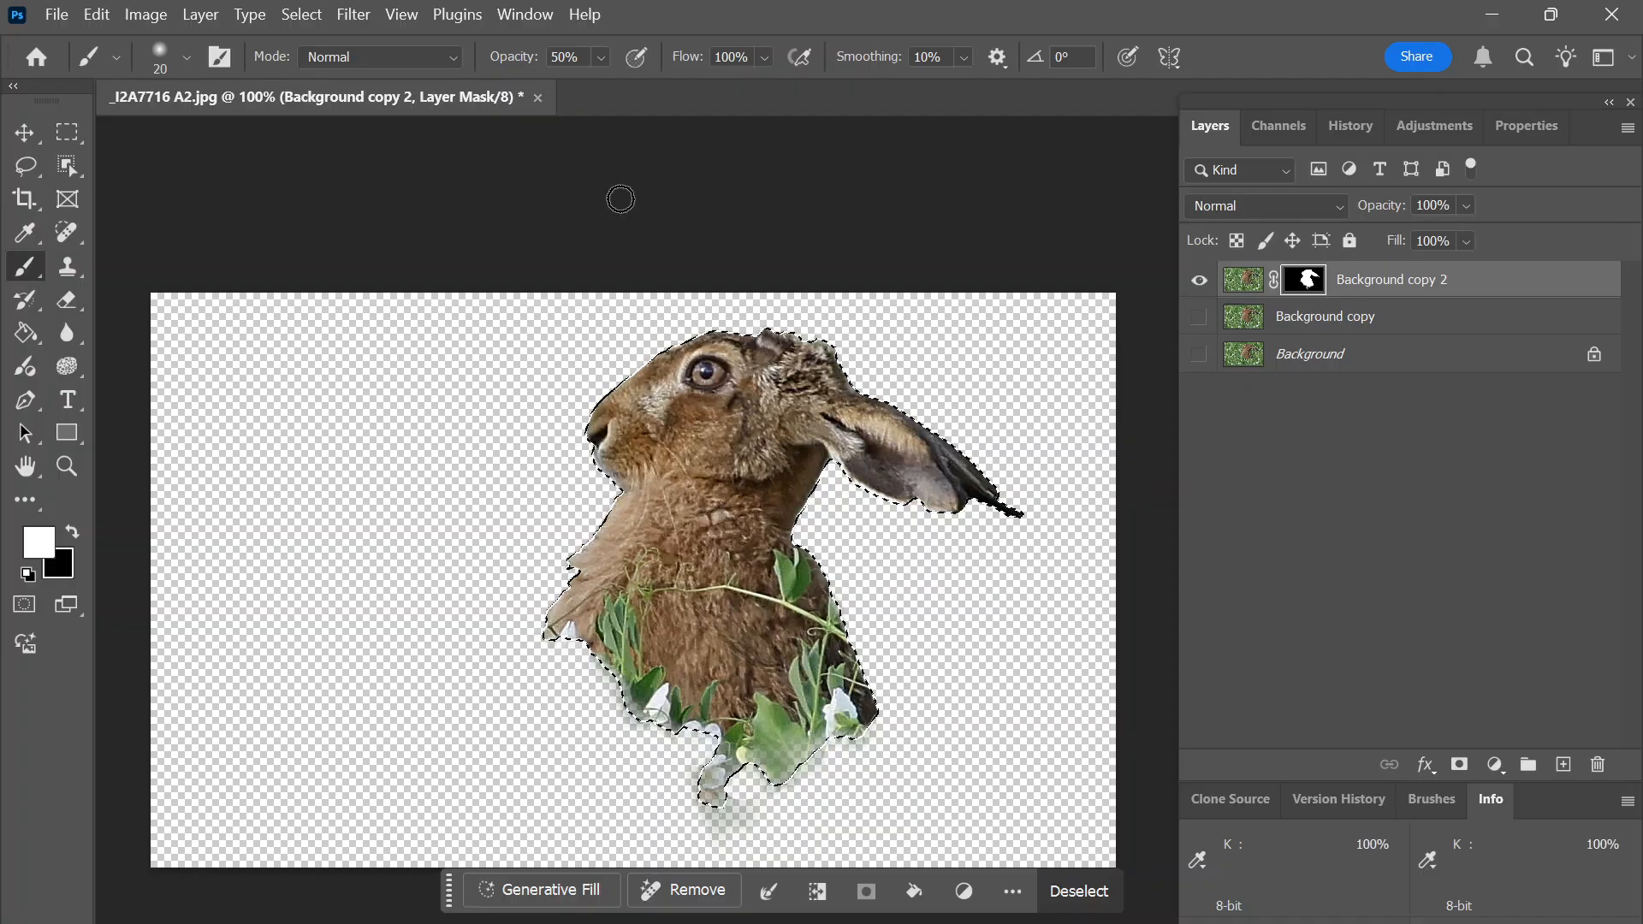
- Expand the hare selection by 4 pixels
{"action": "left_click", "coordinate": [317, 23]}
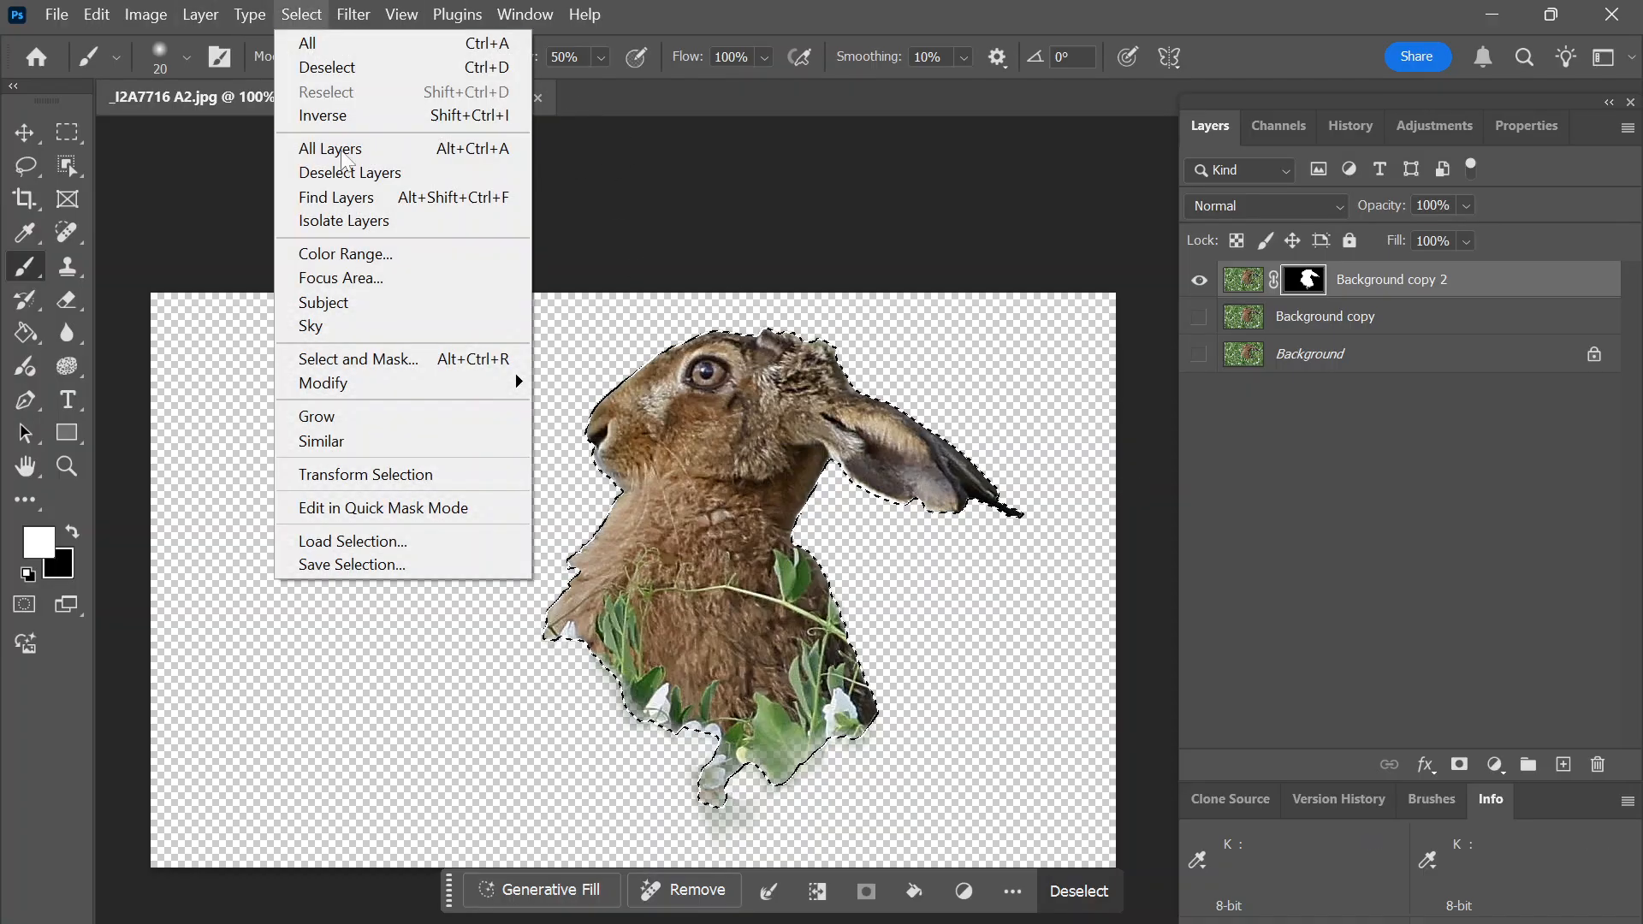
{"action": "mouse_move", "coordinate": [443, 381]}
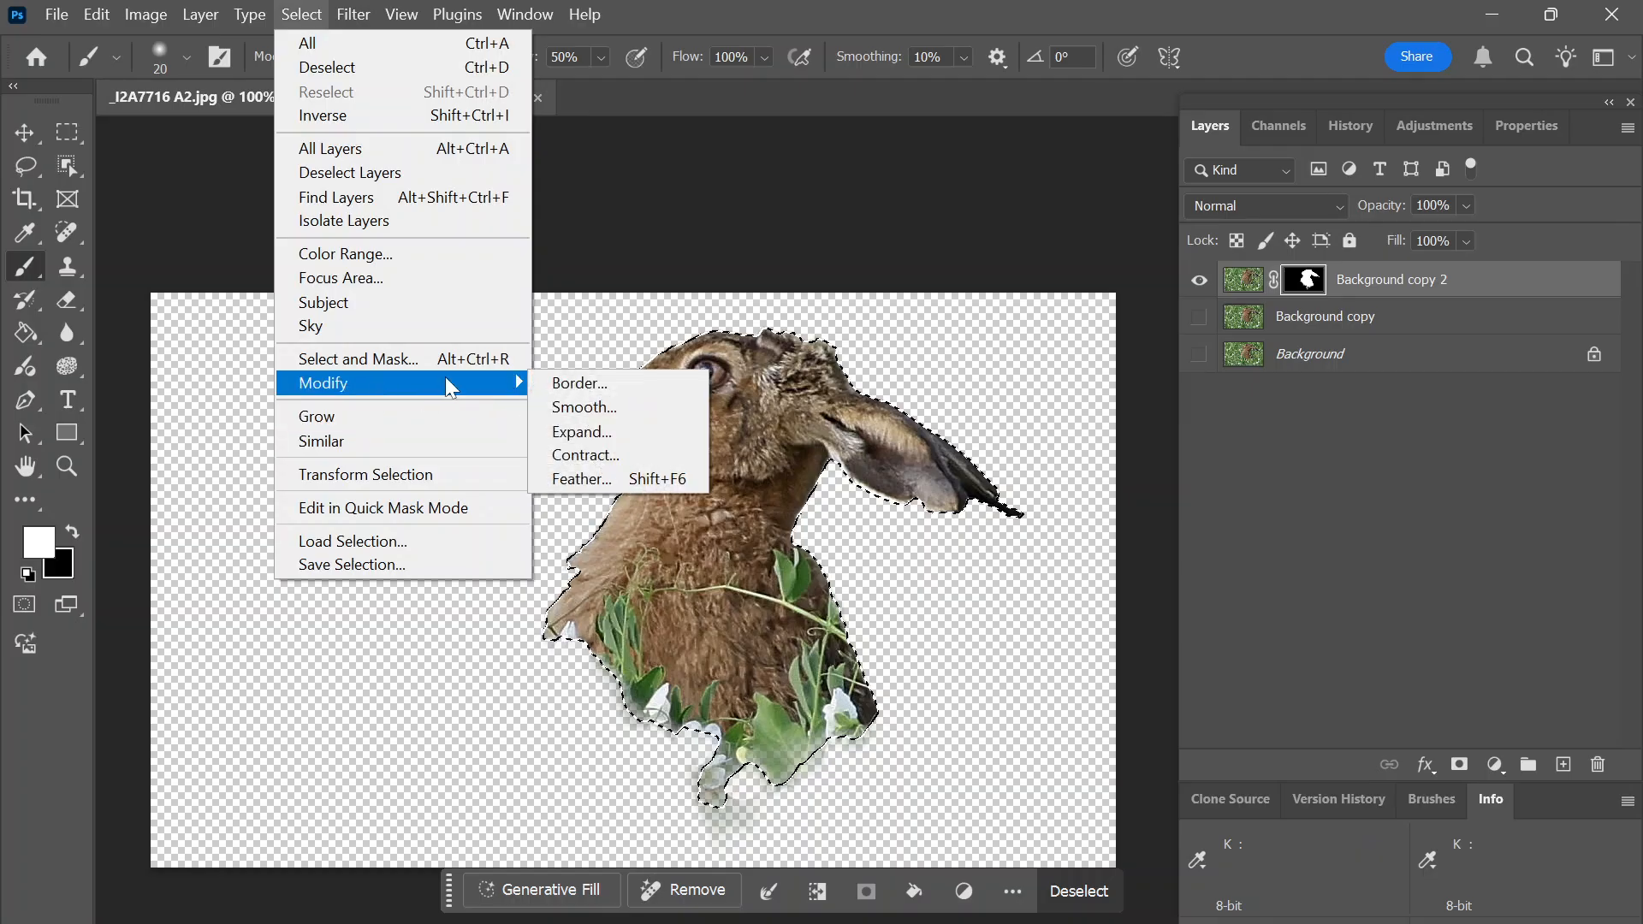
{"action": "left_click", "coordinate": [590, 432]}
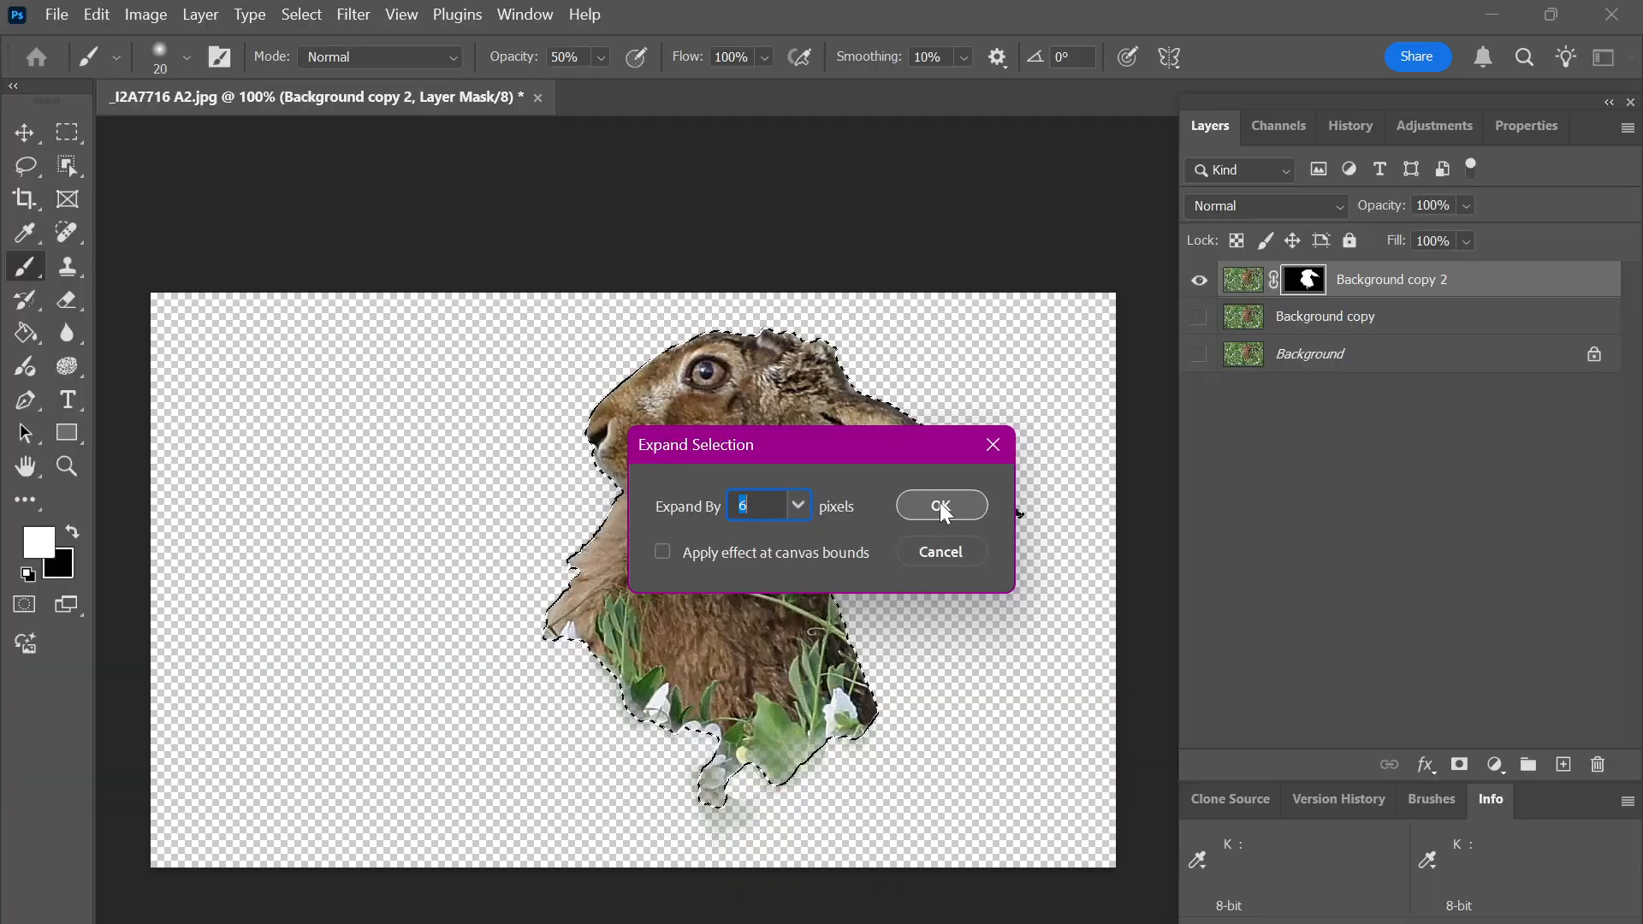
{"action": "type", "text": "4"}
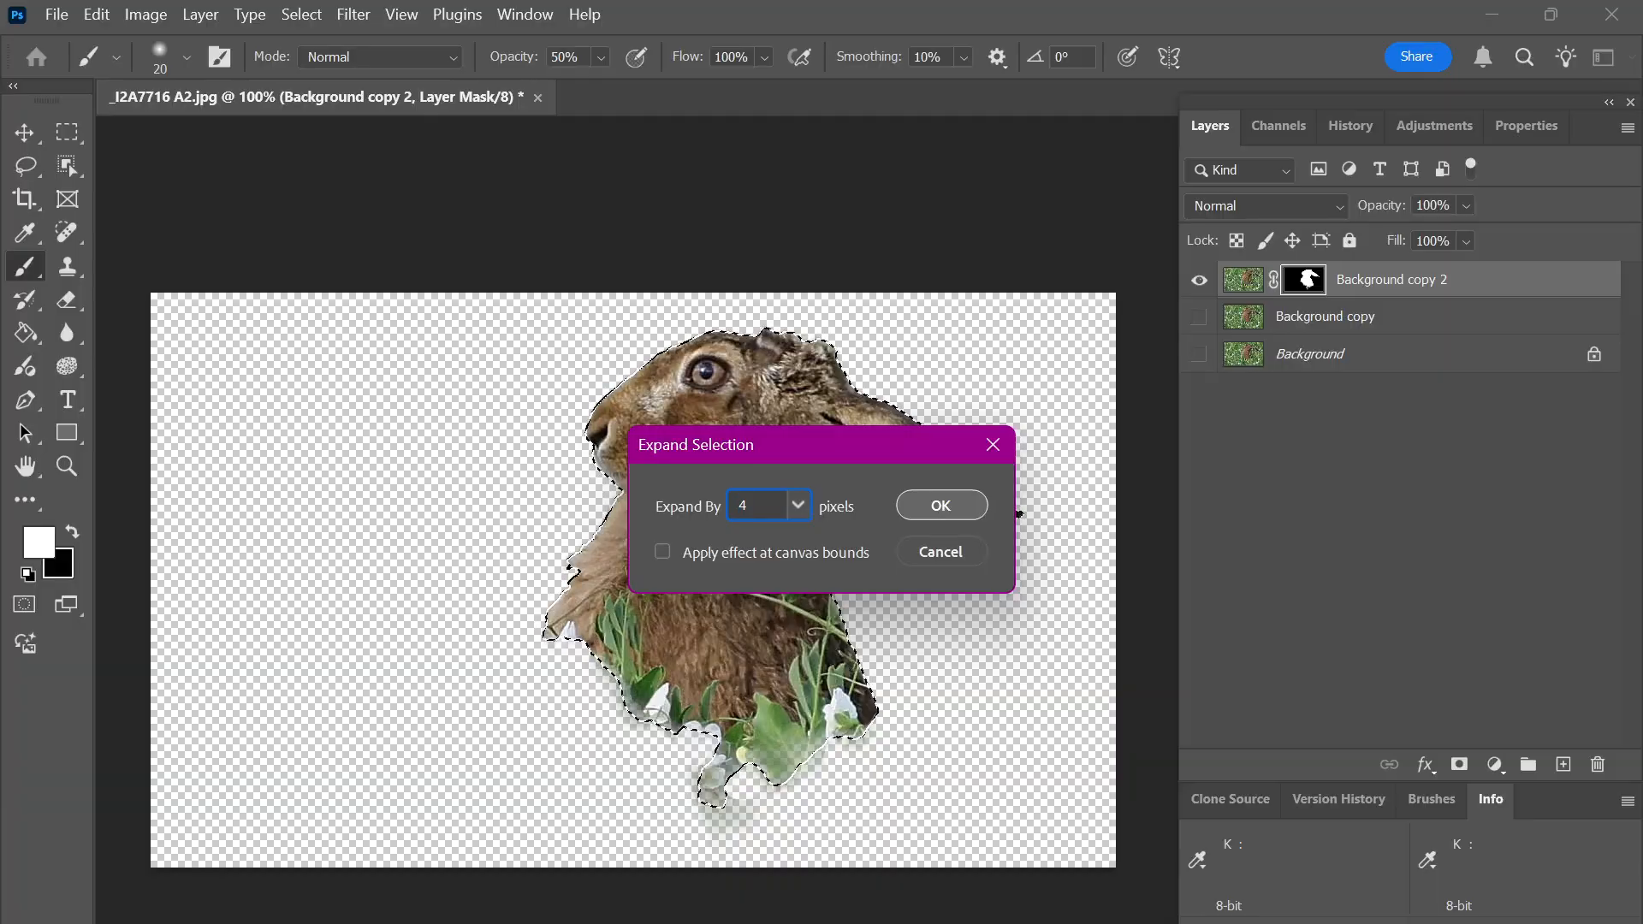
{"action": "left_click", "coordinate": [943, 510]}
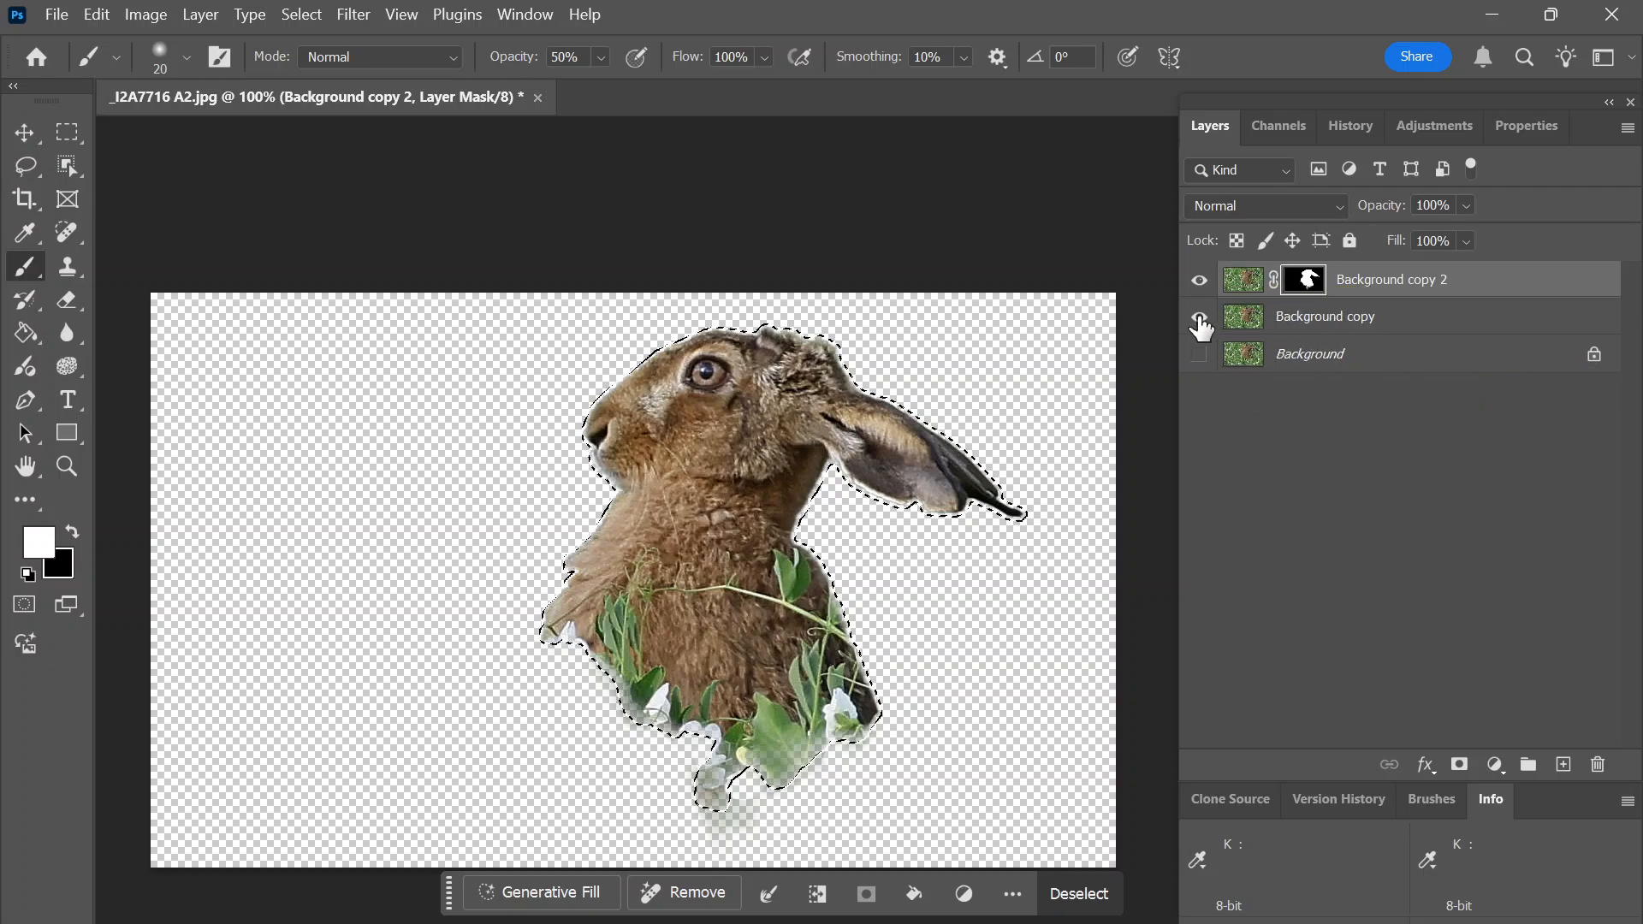
- Make Background copy the active and only visible layer by showing it and hiding Background copy 2
{"action": "left_click", "coordinate": [1199, 317]}
{"action": "left_click", "coordinate": [1199, 279]}
{"action": "left_click", "coordinate": [1249, 318]}
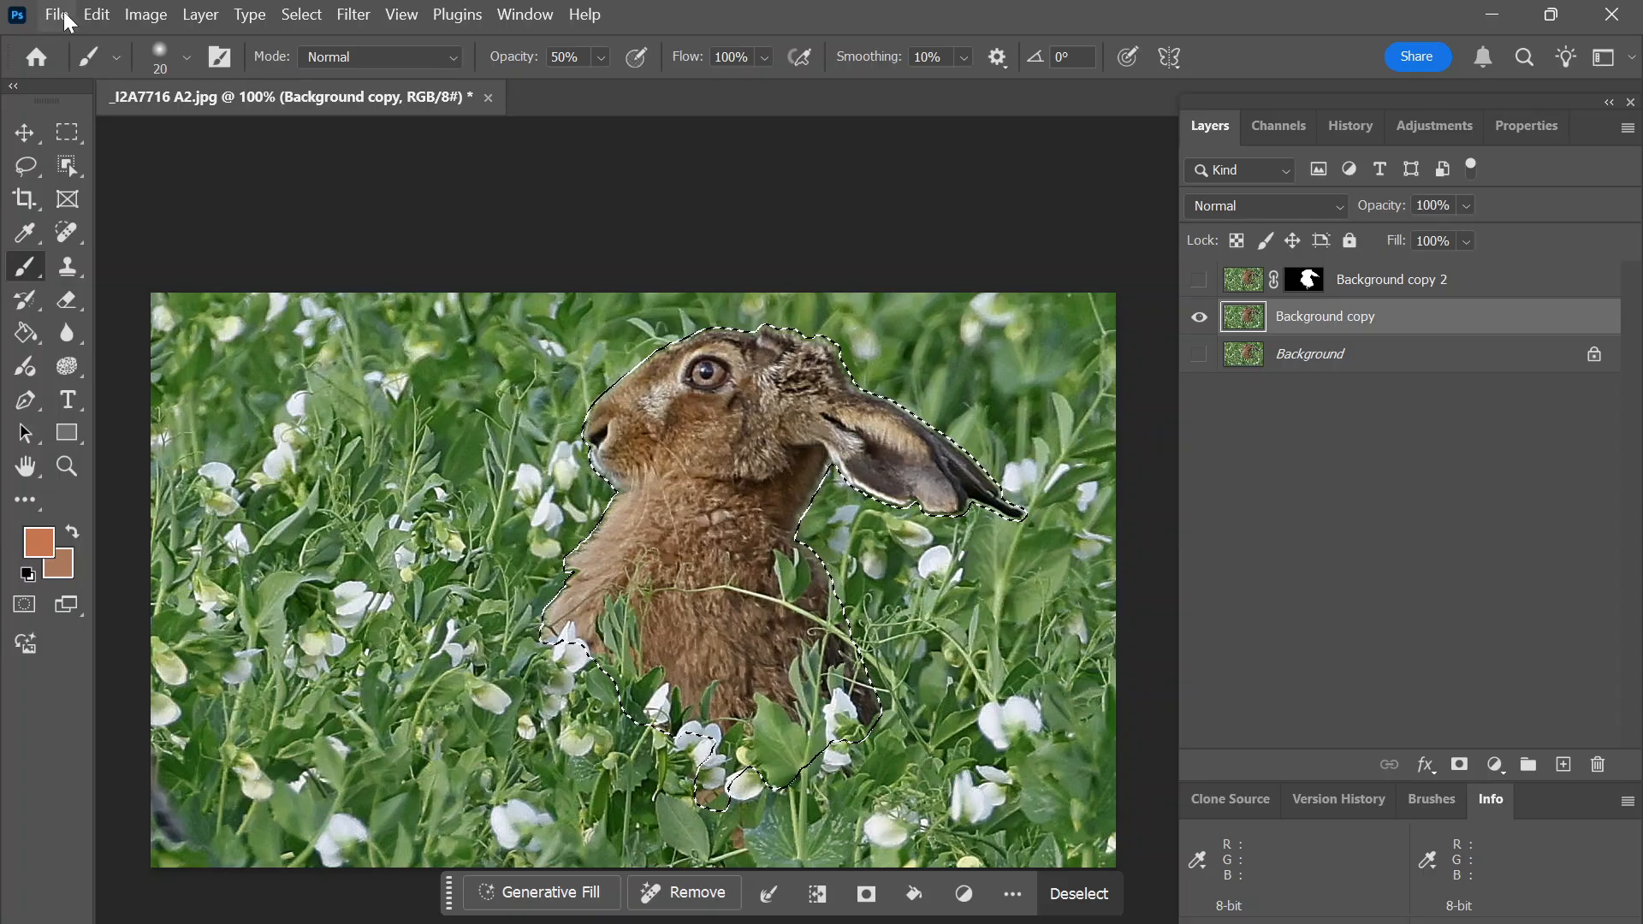
- Fill the selected hare area on Background copy with Content-Aware at 100% opacity, then deselect and show Background copy 2
{"action": "left_click", "coordinate": [104, 19]}
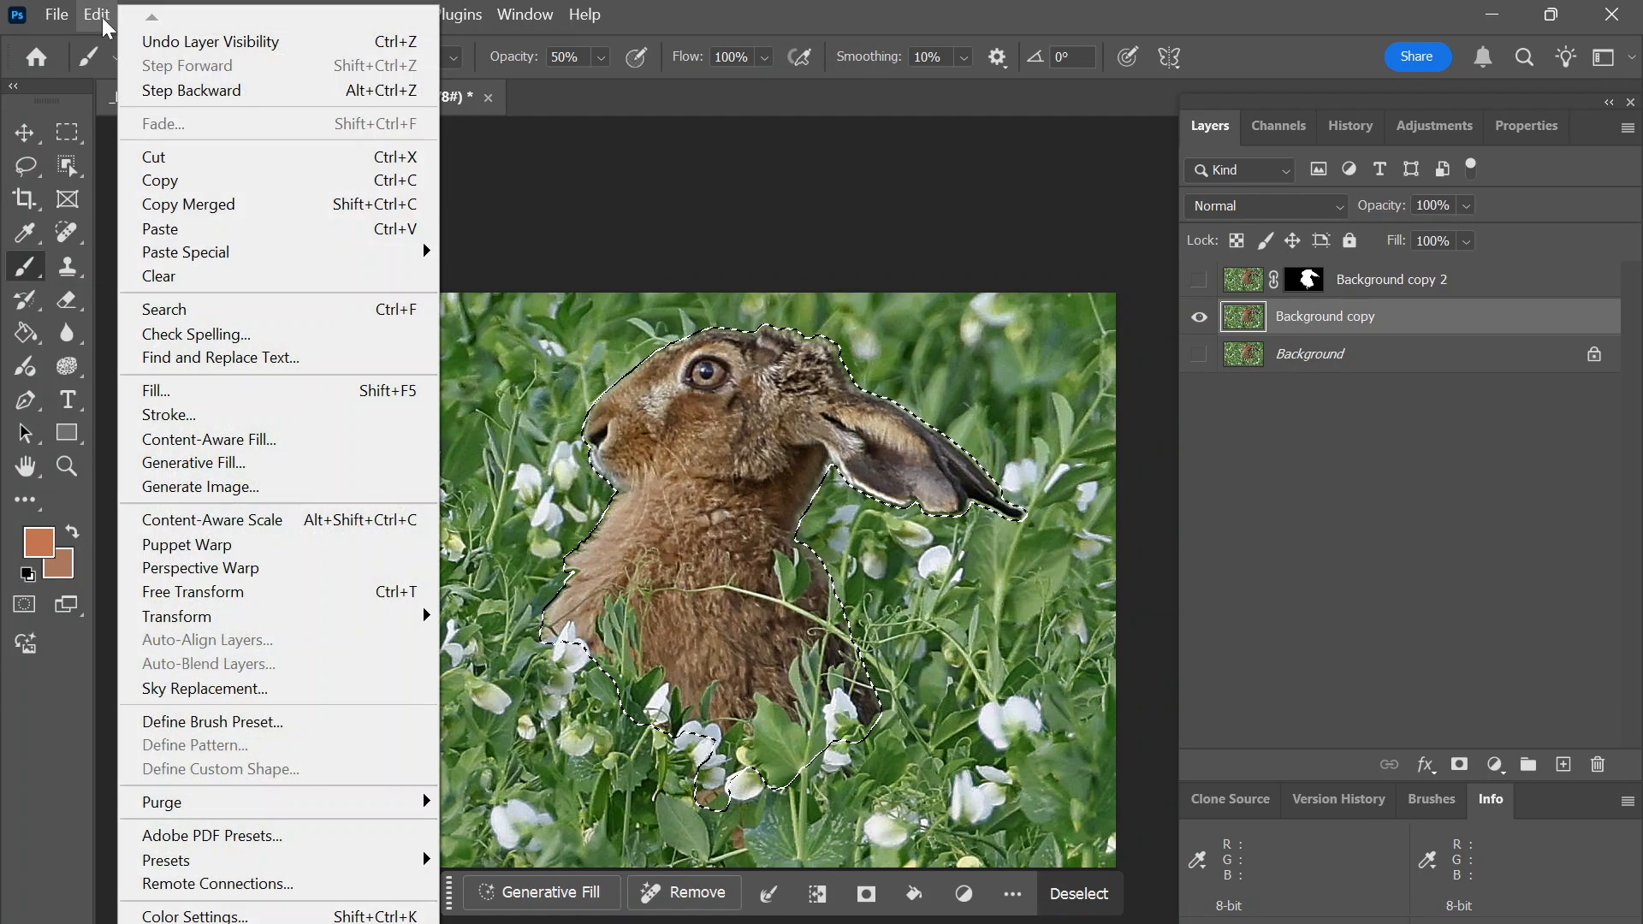
{"action": "left_click", "coordinate": [165, 390]}
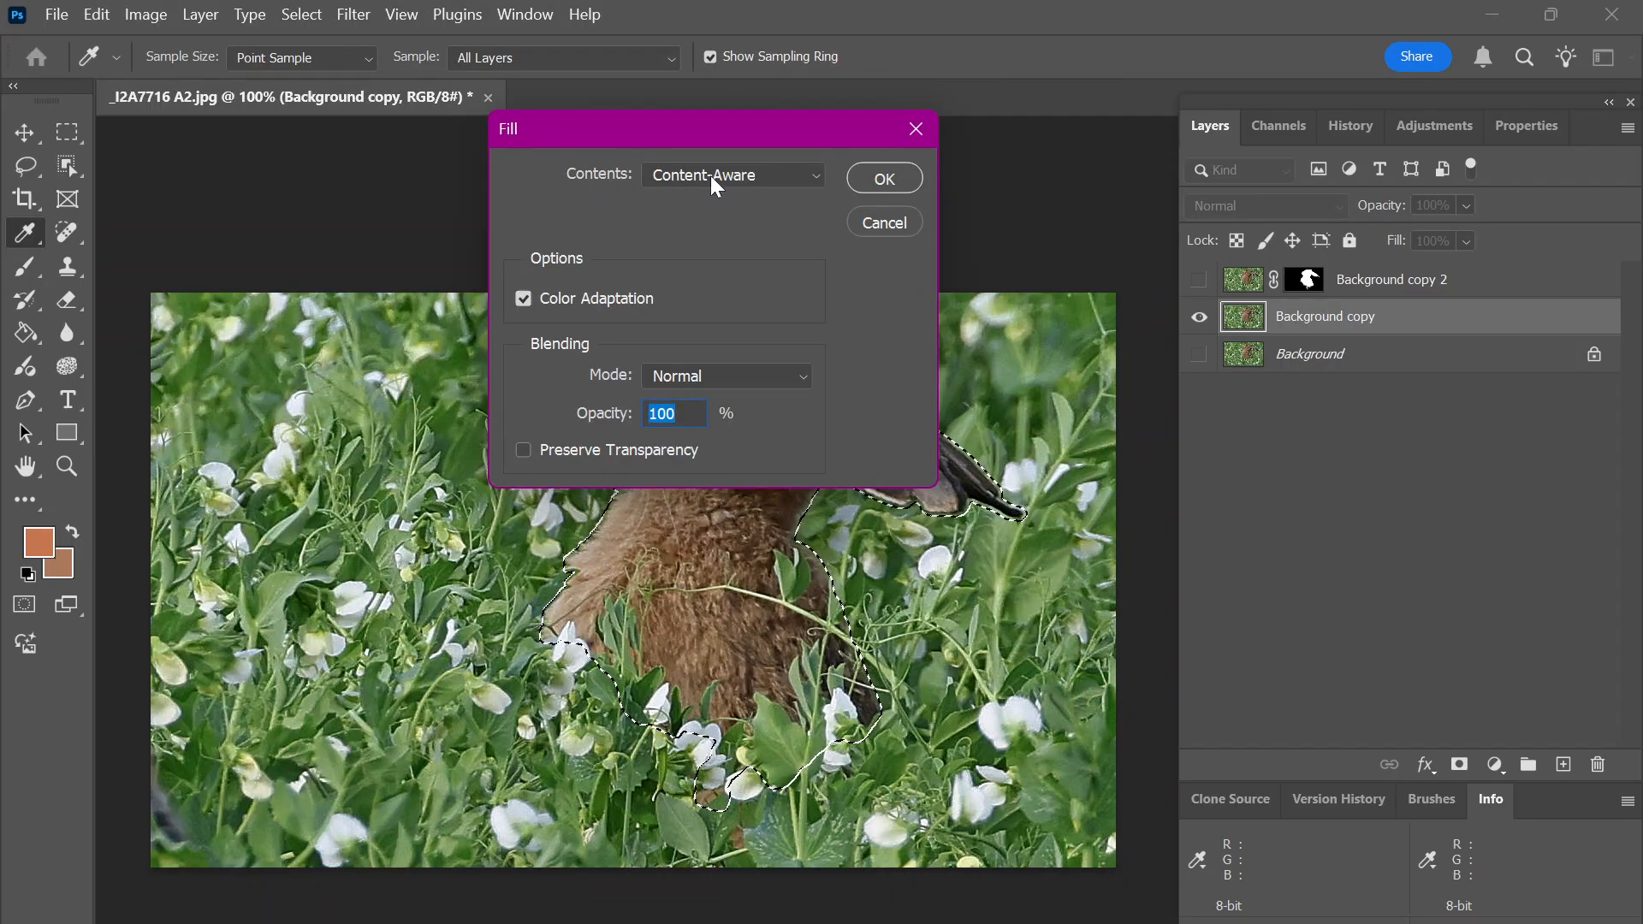
{"action": "left_click", "coordinate": [882, 179]}
{"action": "key", "text": "b"}
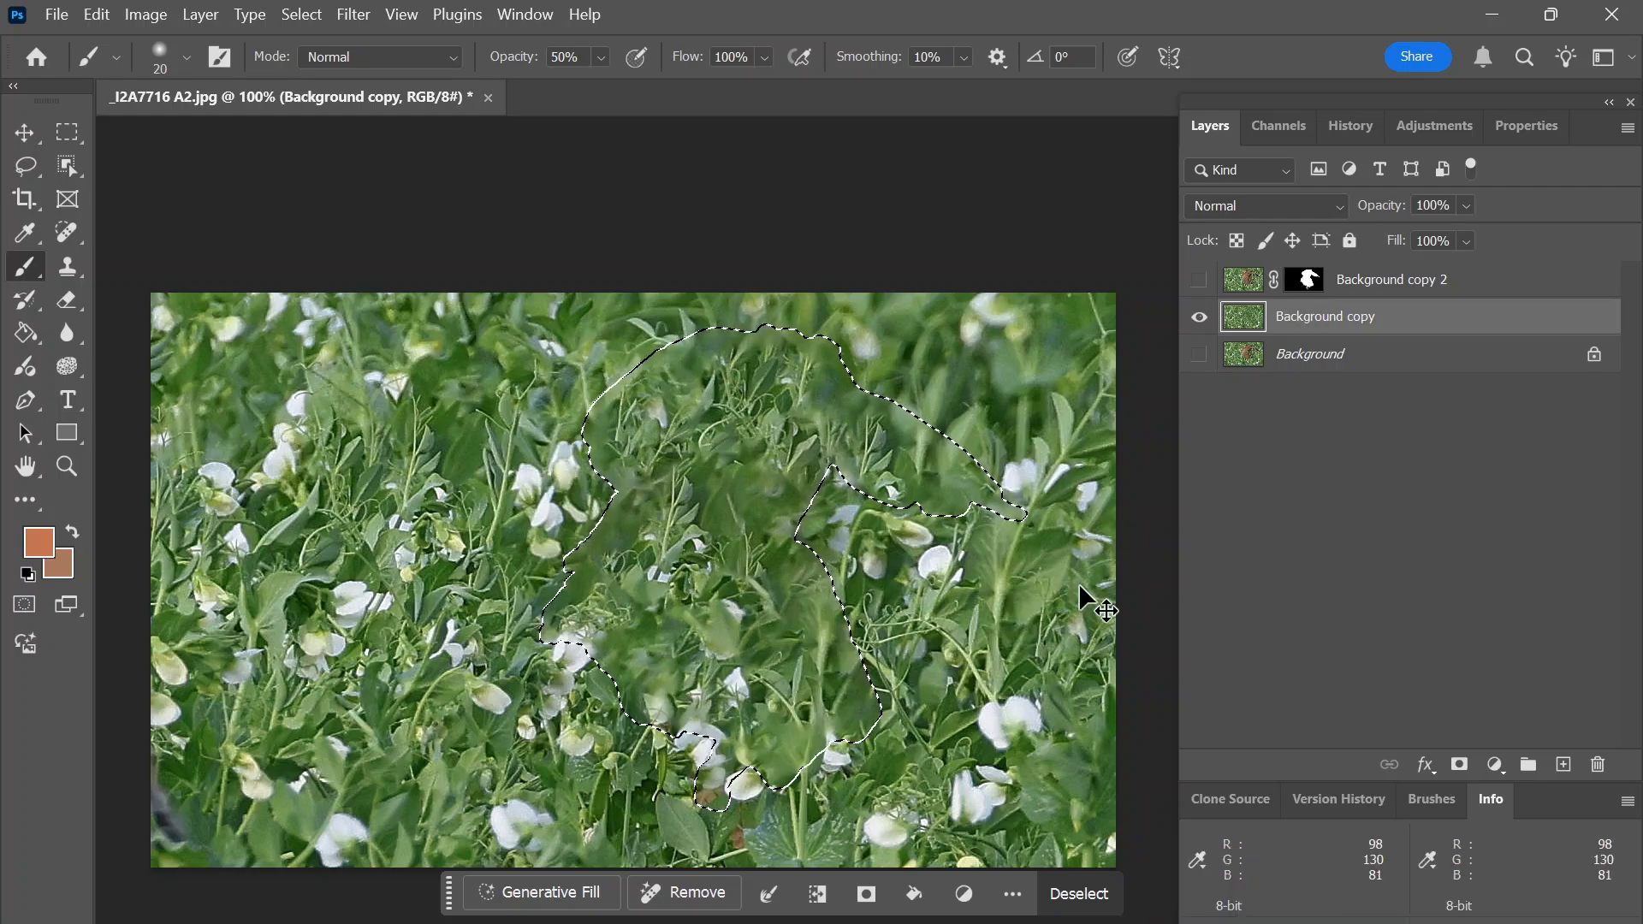
{"action": "key", "text": "ctrl+d"}
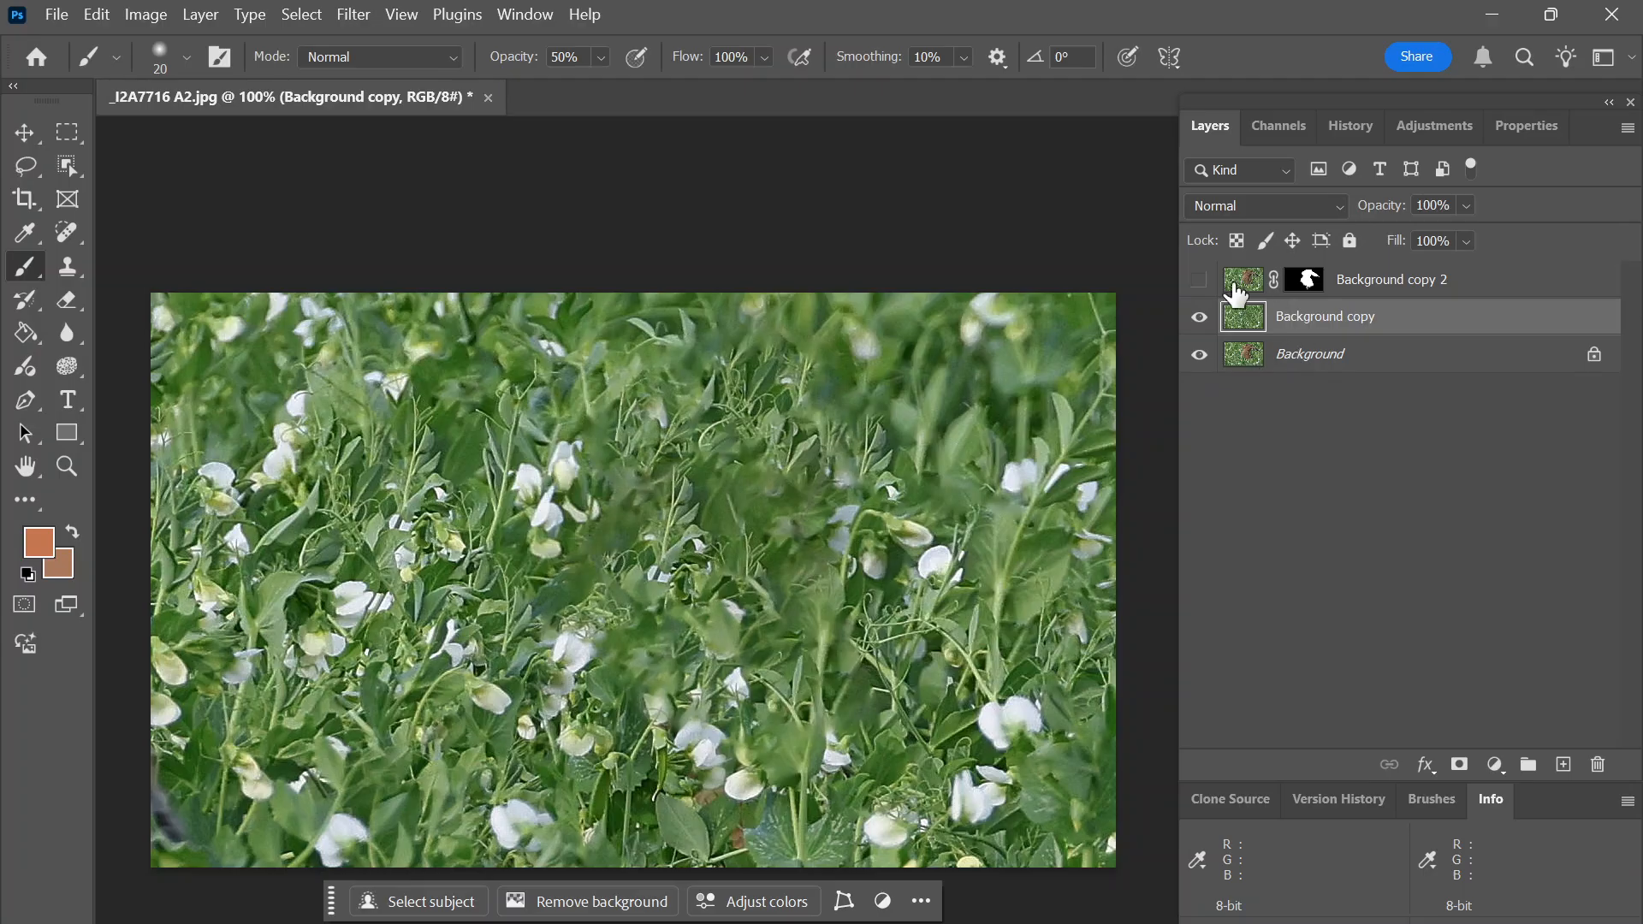
{"action": "left_click", "coordinate": [1200, 281]}
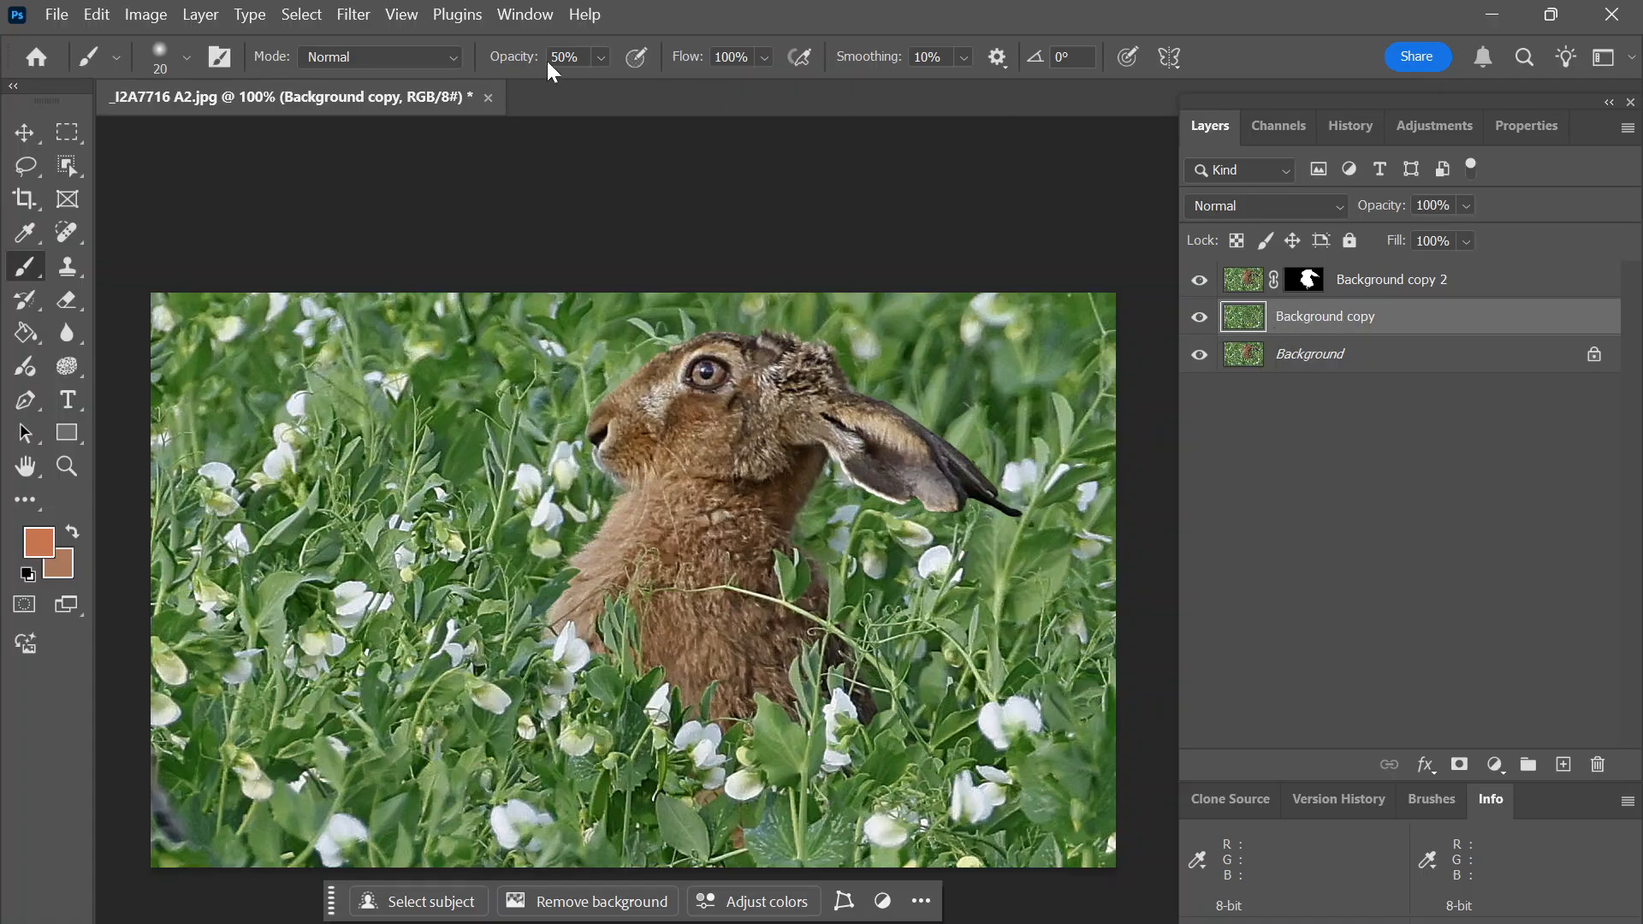
- Apply a Gaussian Blur with a 15.3-pixel radius to Background copy and check the blurred layer without Background copy 2
{"action": "left_click", "coordinate": [353, 14]}
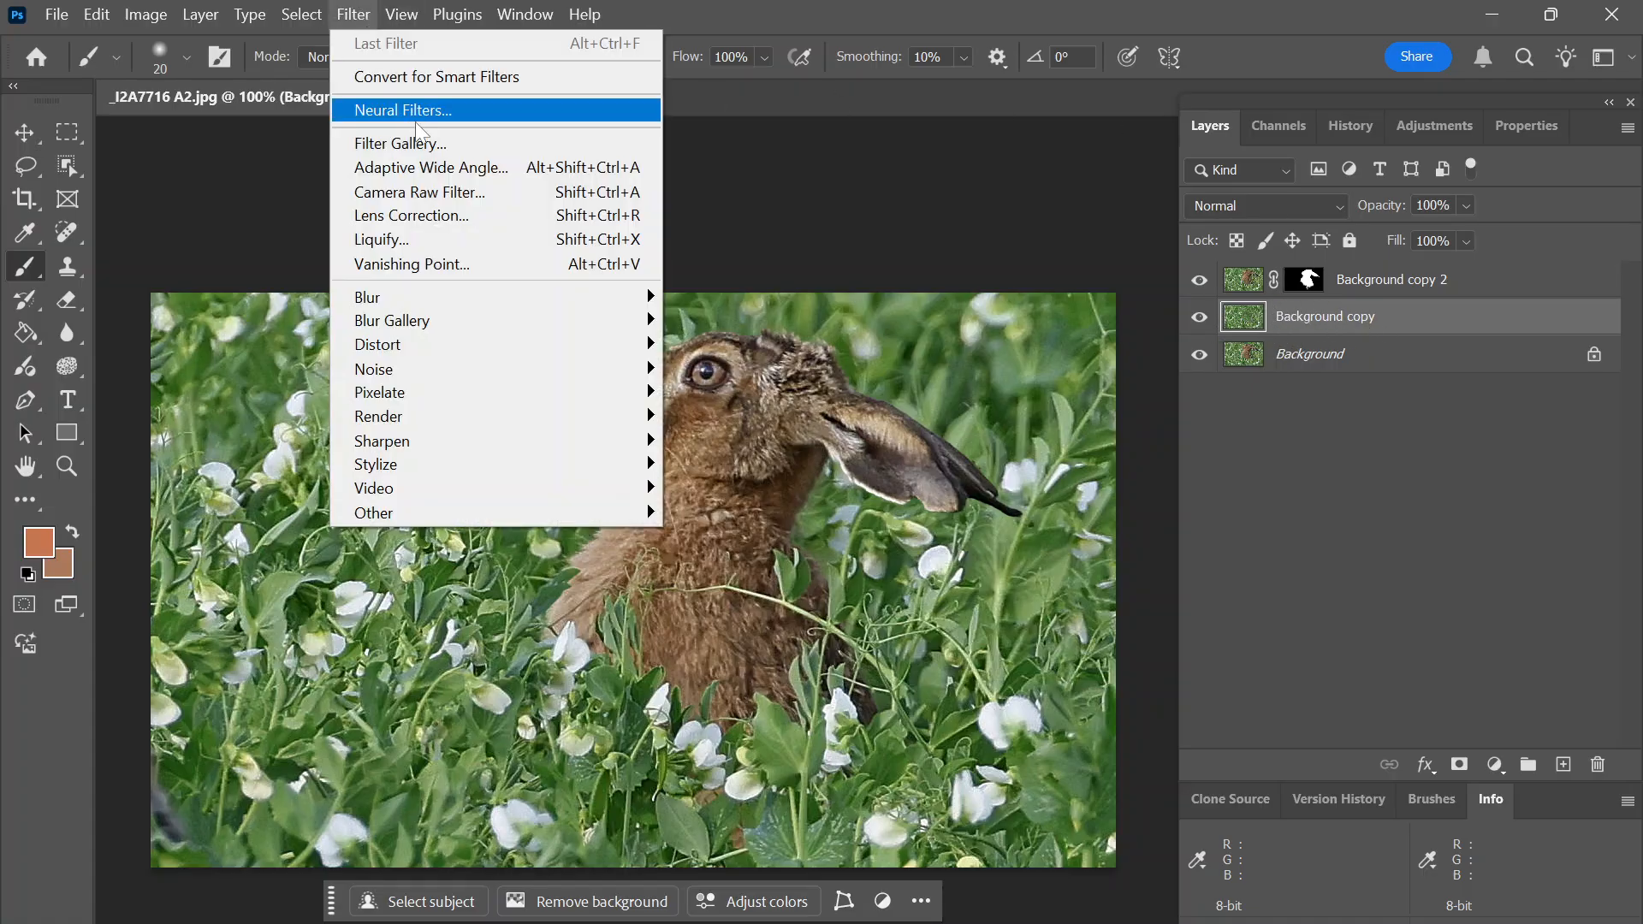
{"action": "mouse_move", "coordinate": [439, 300]}
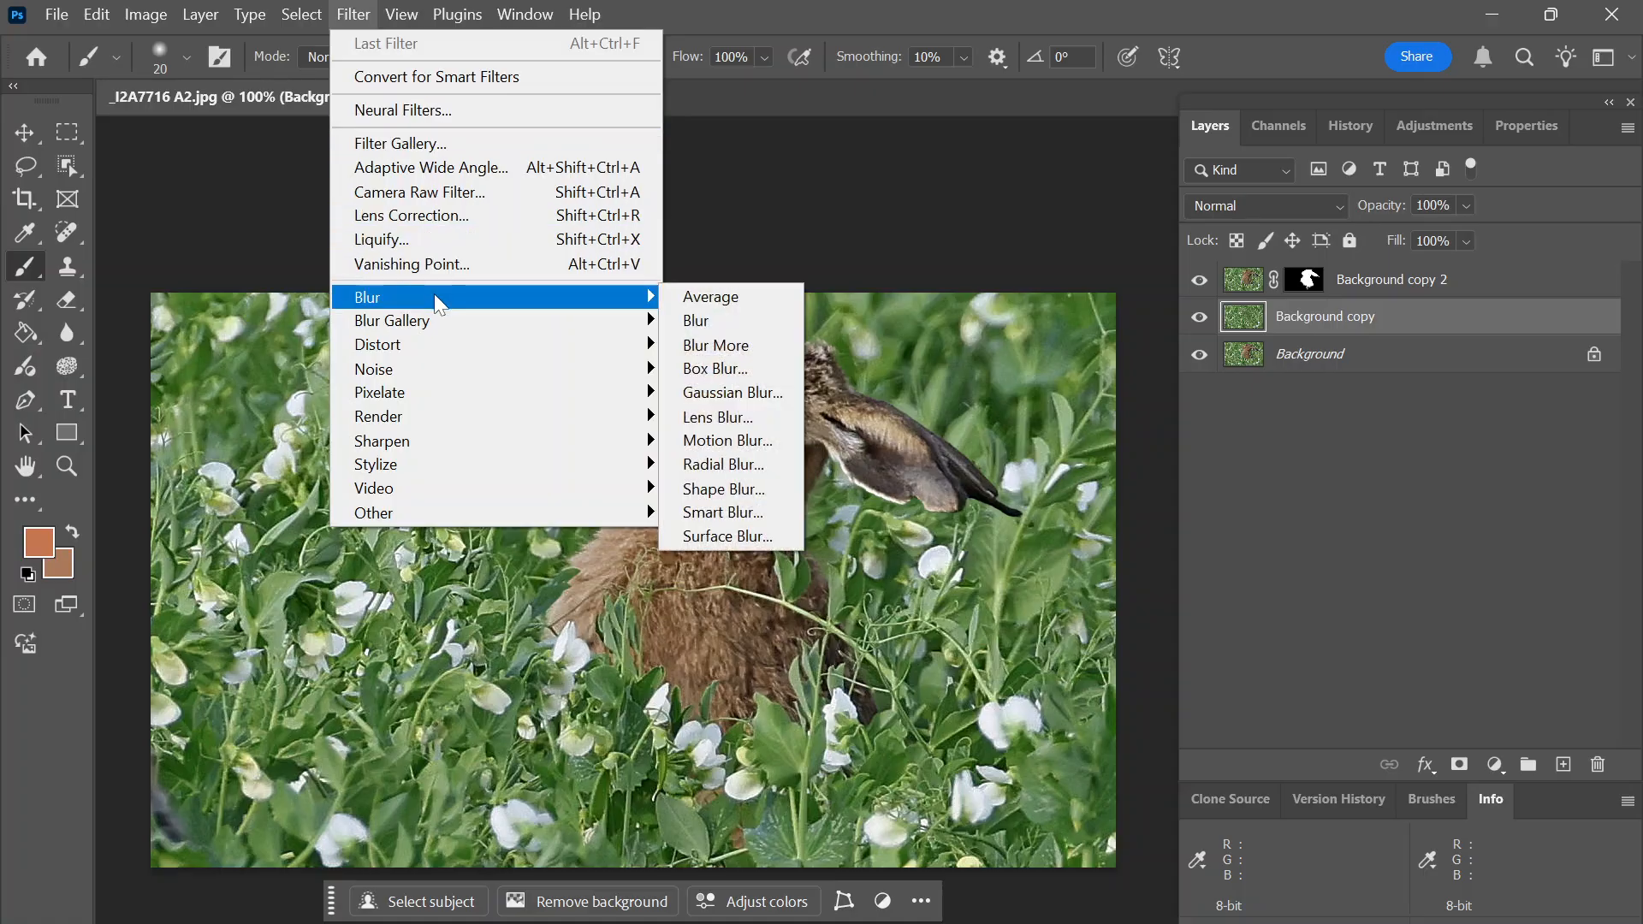
{"action": "left_click", "coordinate": [747, 396]}
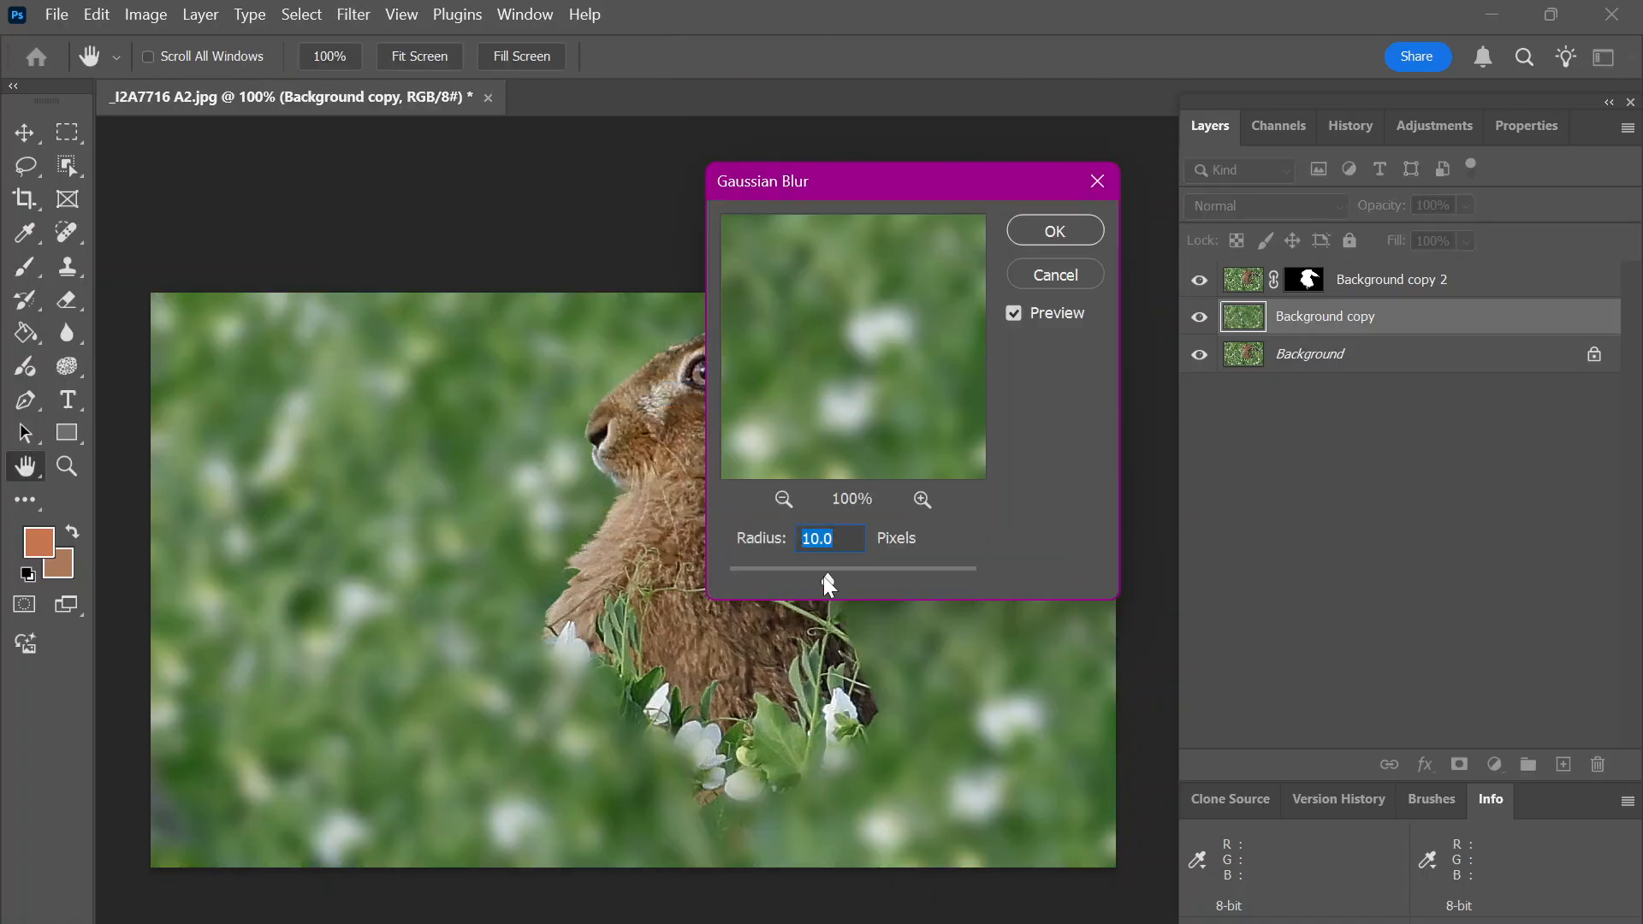
{"action": "mouse_move", "coordinate": [829, 582]}
{"action": "left_mouse_down"}
{"action": "mouse_move", "coordinate": [782, 570]}
{"action": "mouse_move", "coordinate": [830, 577]}
{"action": "left_mouse_up"}
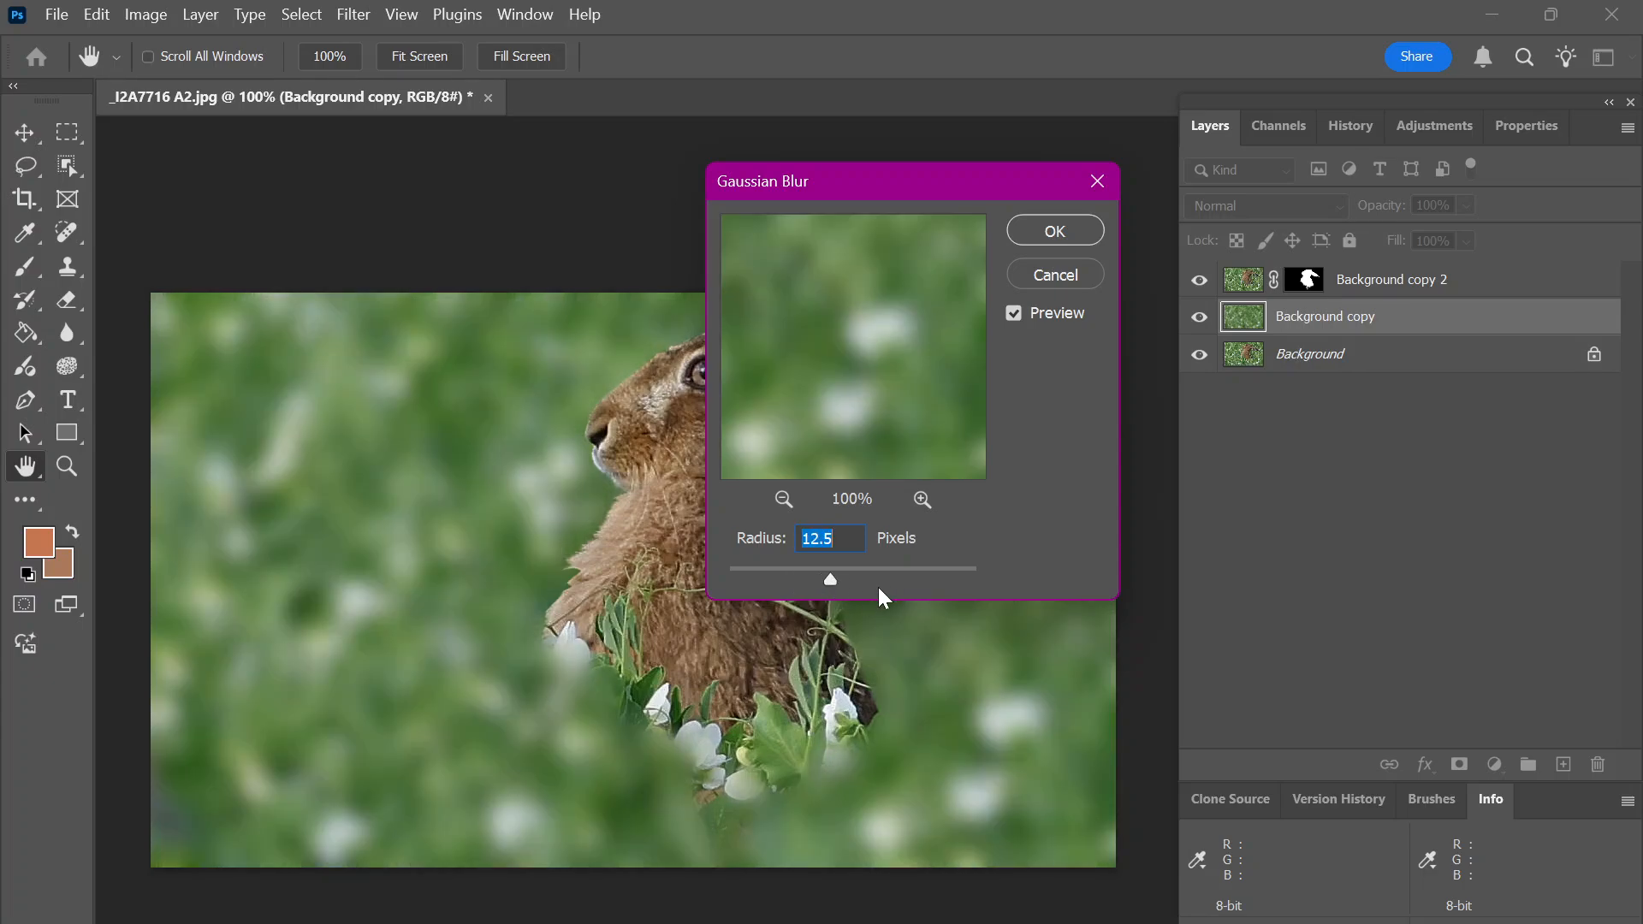
{"action": "left_click_drag", "start_coordinate": [816, 575], "coordinate": [833, 582]}
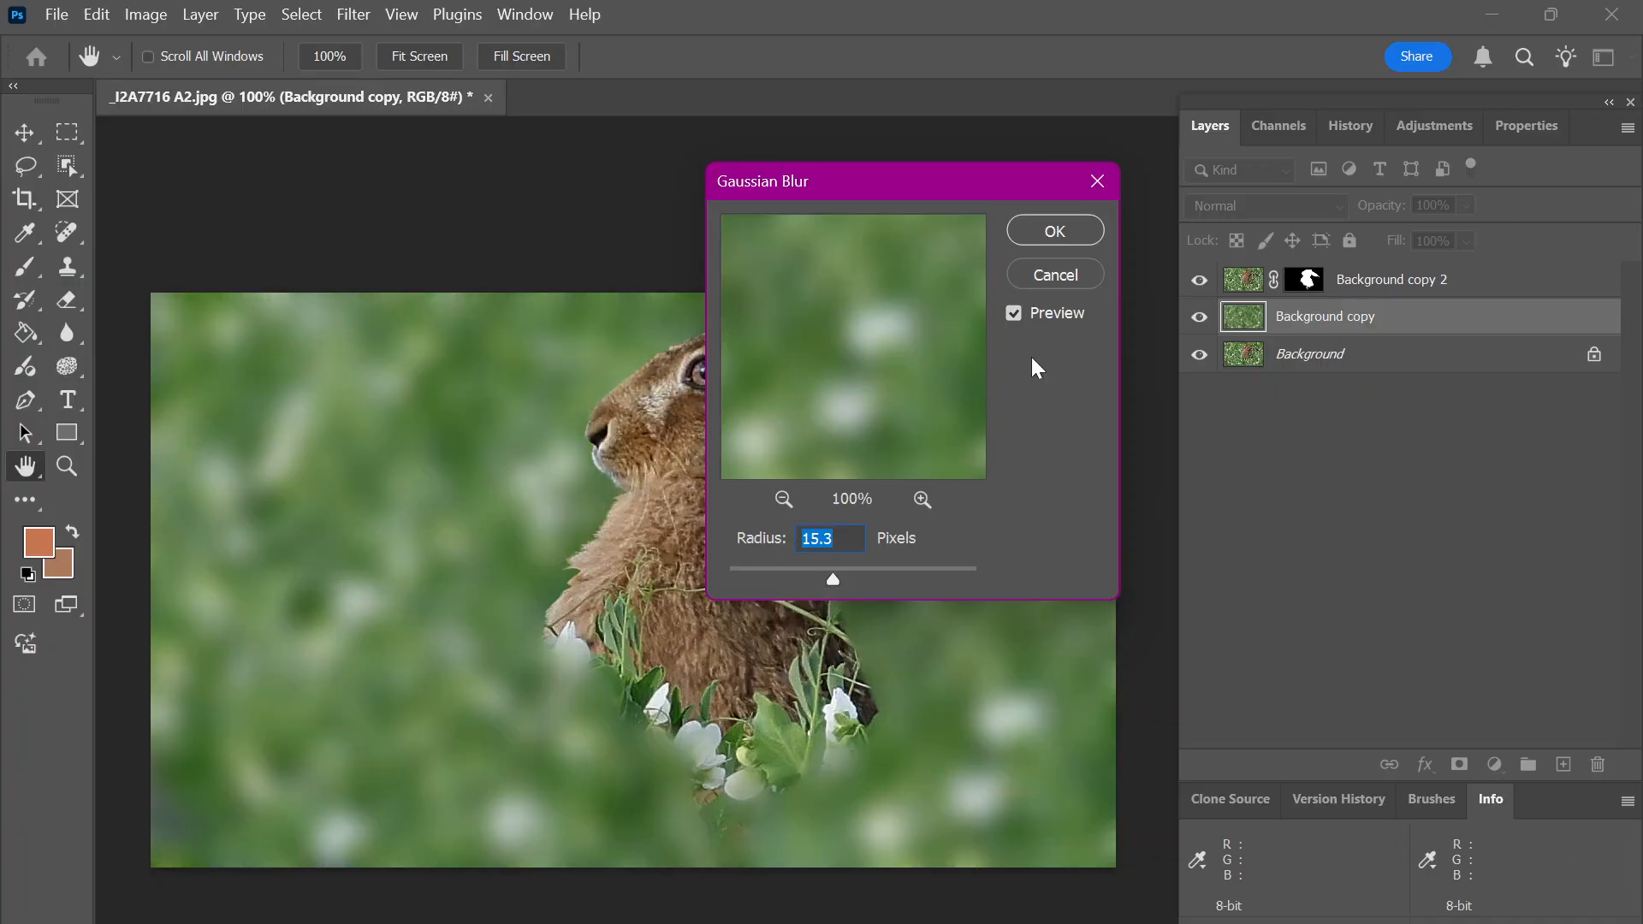
{"action": "left_click", "coordinate": [1062, 228]}
{"action": "key", "text": "b"}
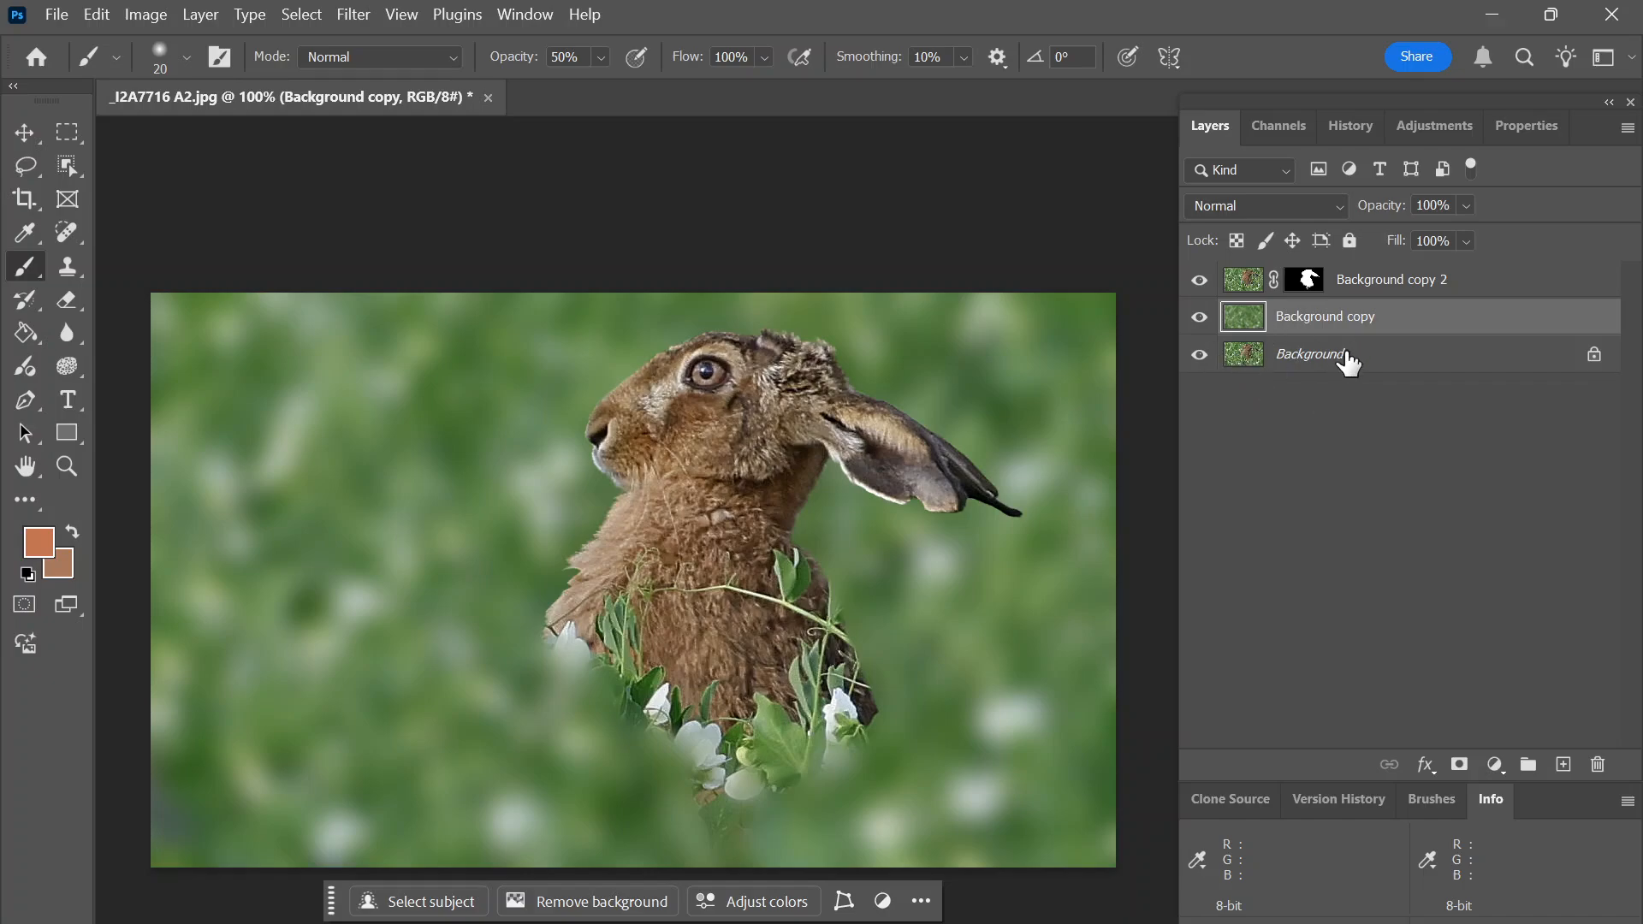
{"action": "left_click", "coordinate": [1200, 280]}
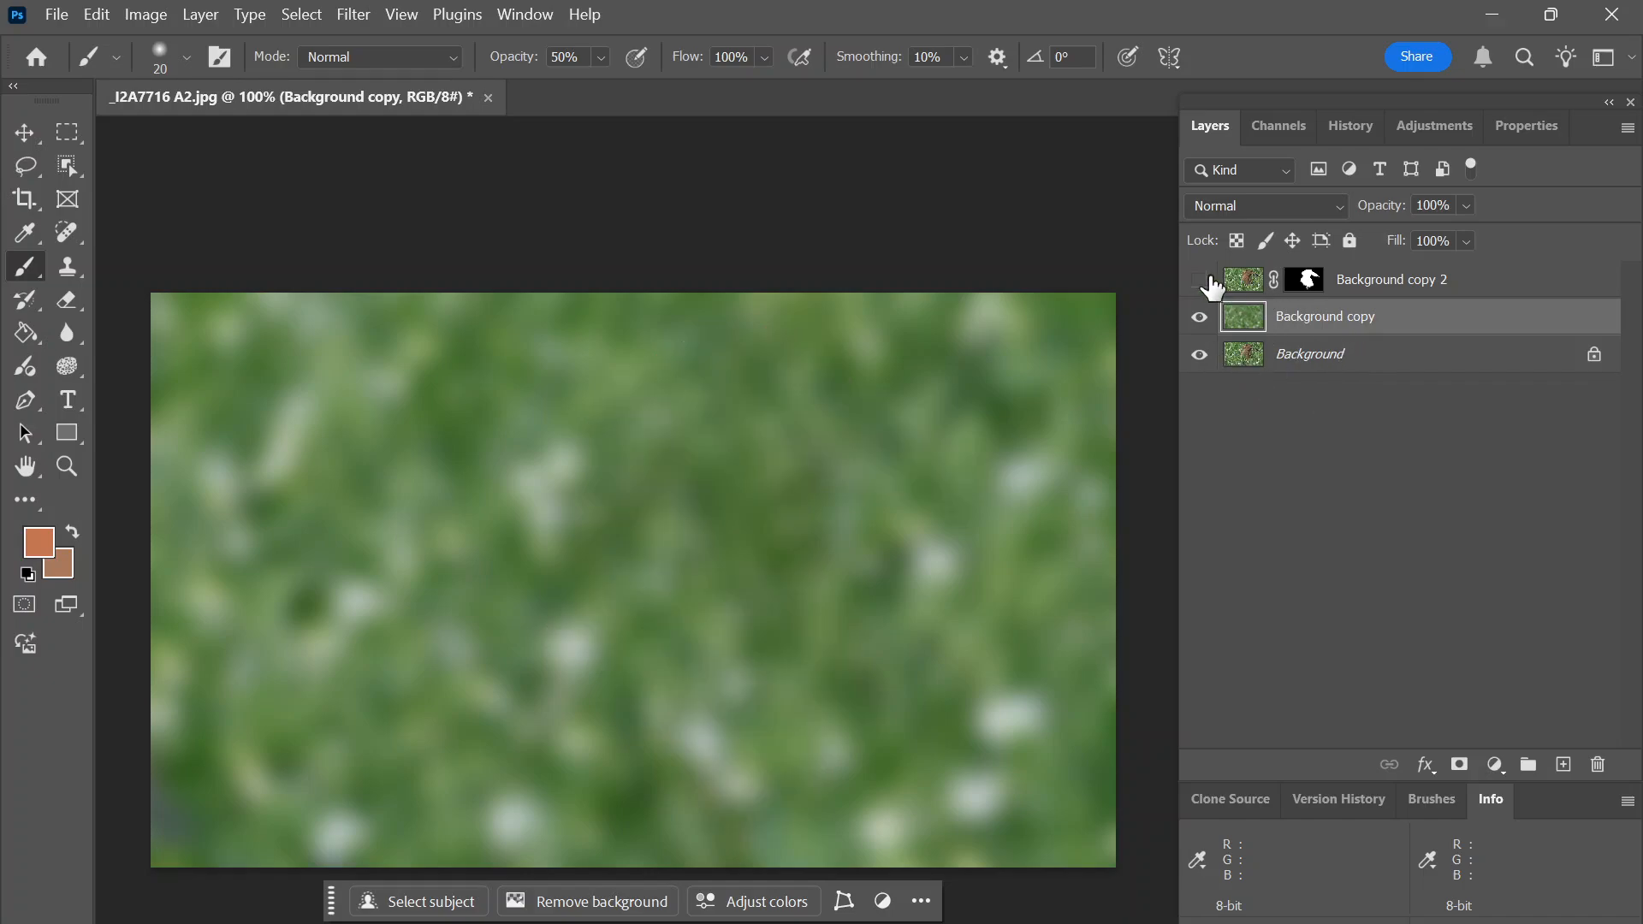
{"action": "left_click", "coordinate": [1206, 281]}
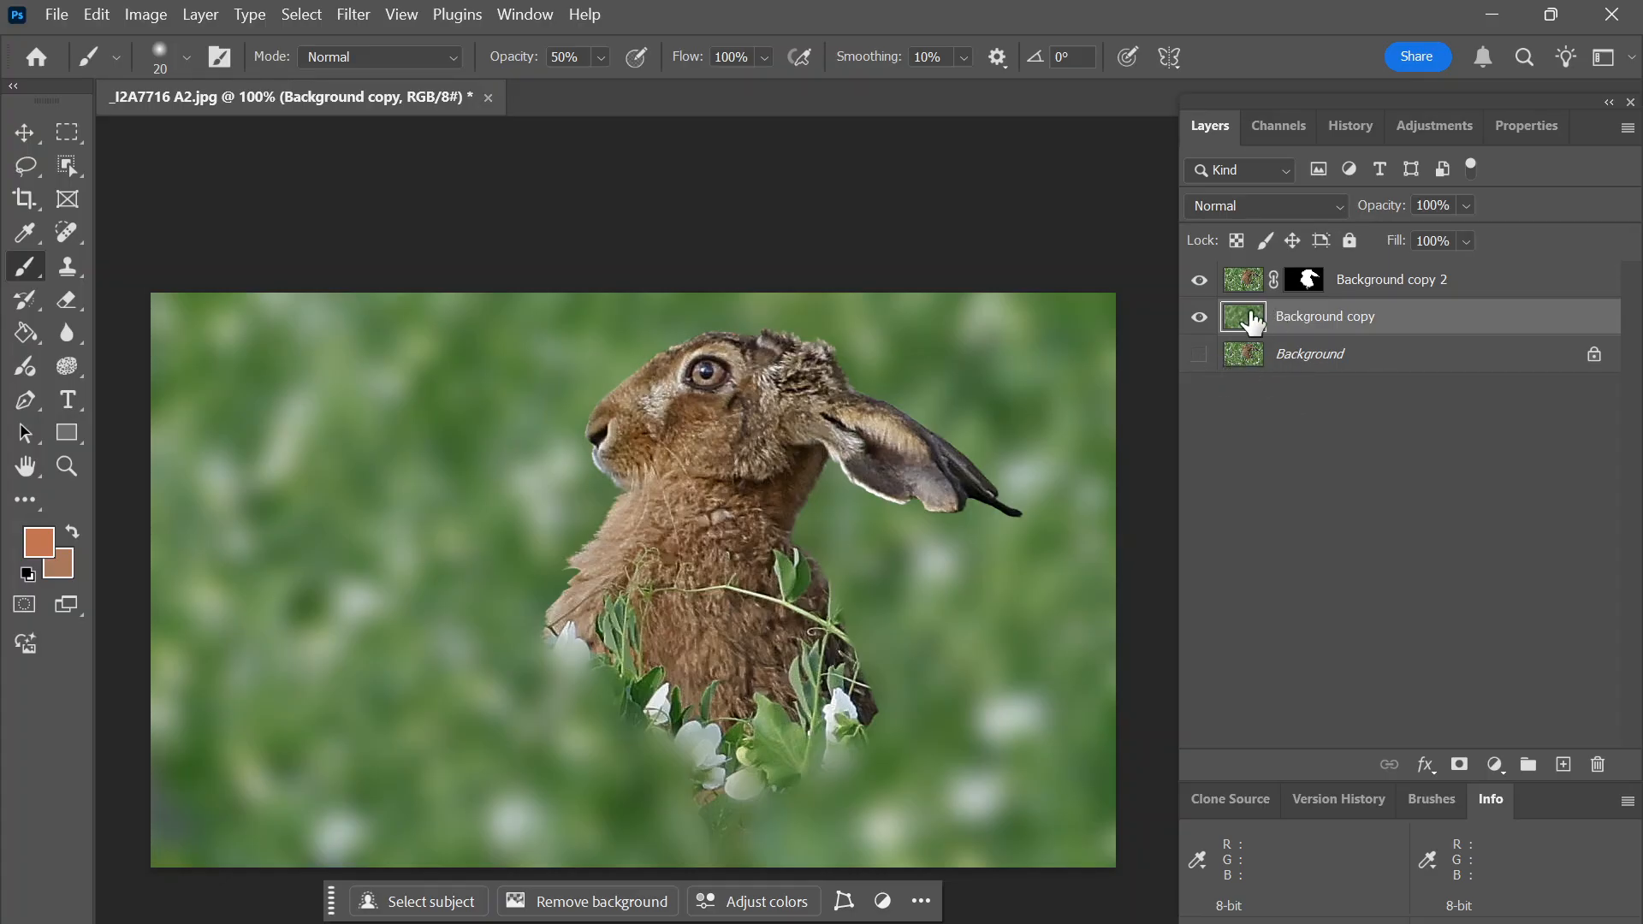
- Add a white layer mask to Background copy and enlarge the brush to 250 pixels
{"action": "left_click", "coordinate": [1460, 766]}
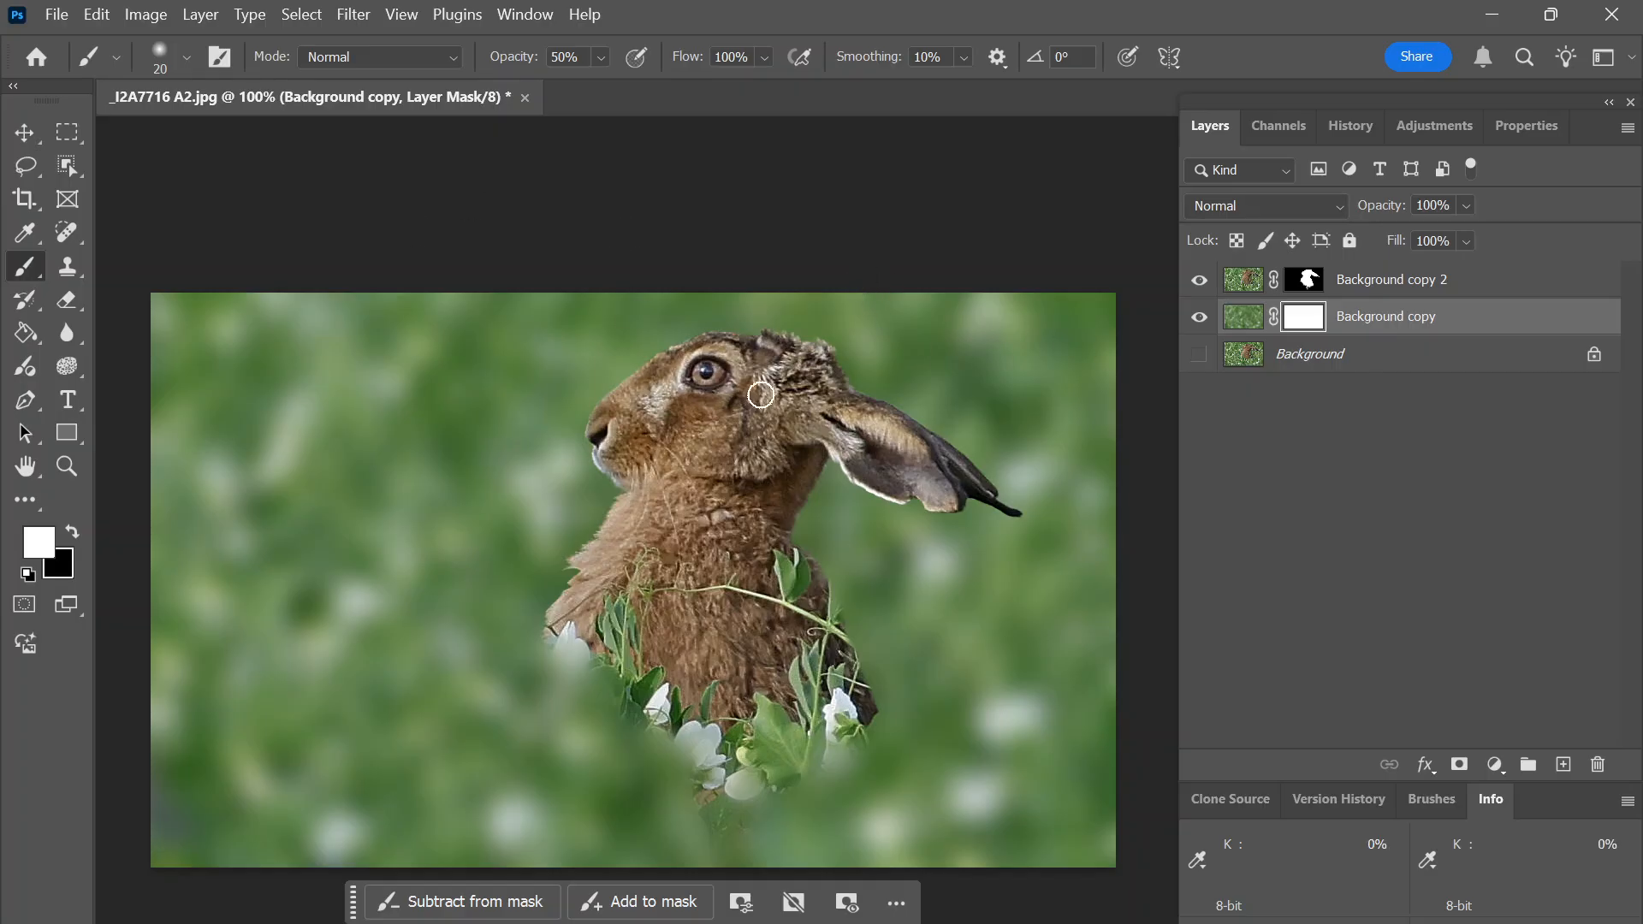
{"action": "key", "text": "bracketright"}
{"action": "key", "text": "bracketright"}
{"action": "key", "text": "bracketright"}
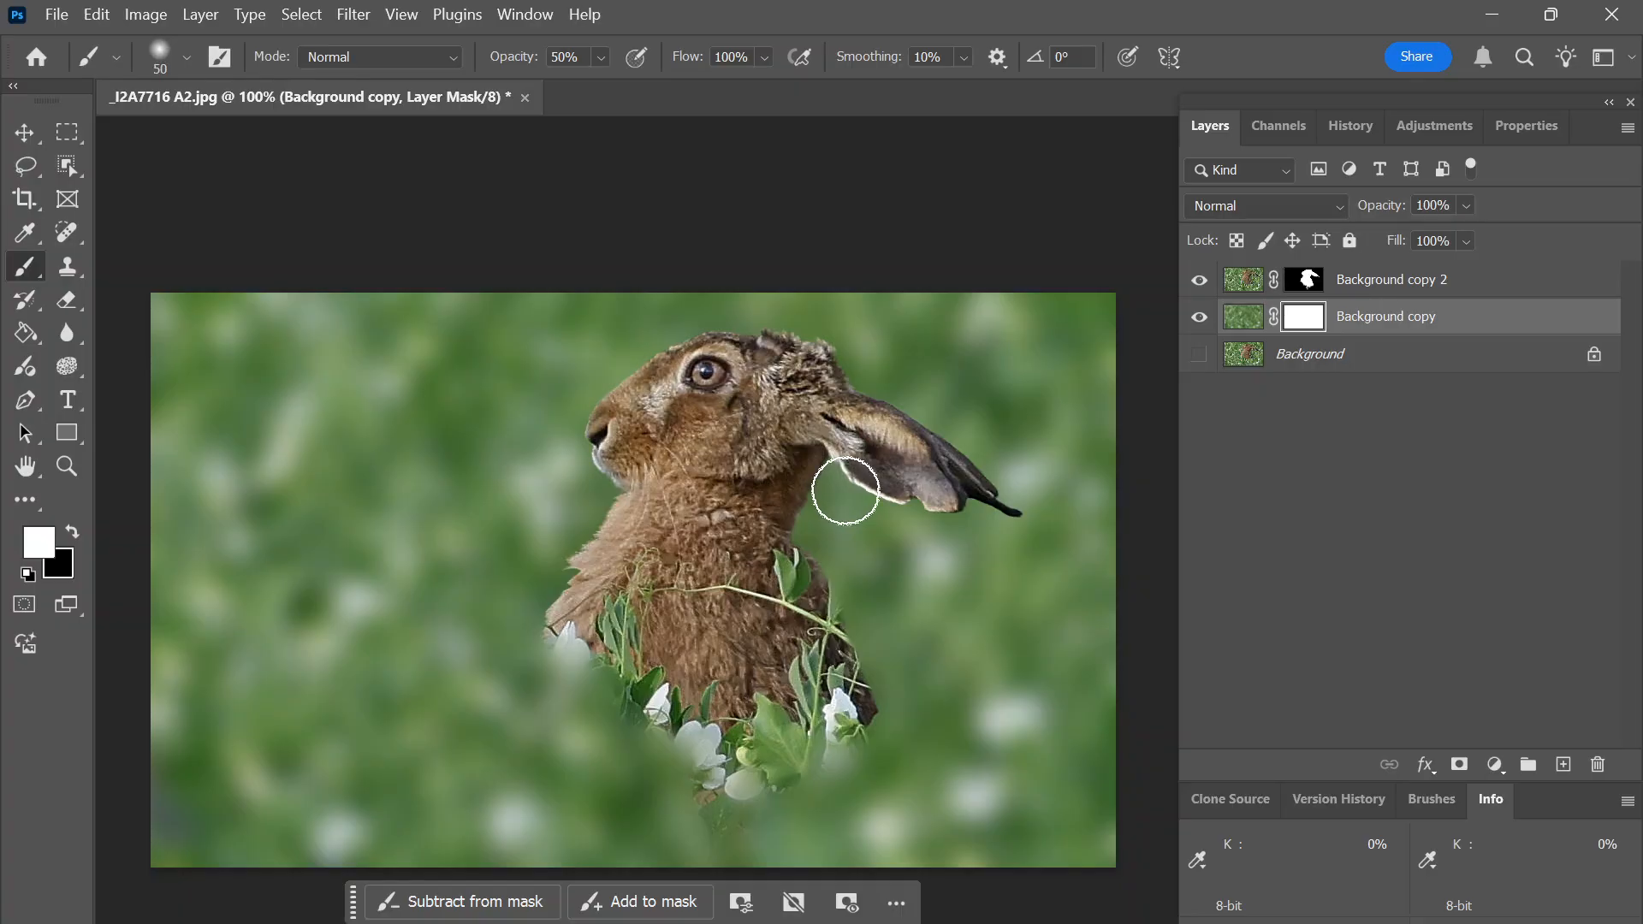
{"action": "key", "text": "bracketright"}
{"action": "key", "text": "bracketright"}
{"action": "key", "text": "bracketright"}
{"action": "key", "text": "bracketright"}
{"action": "key", "text": "bracketright"}
{"action": "key", "text": "bracketright"}
{"action": "key", "text": "bracketright"}
{"action": "key", "text": "bracketright"}
{"action": "key", "text": "bracketright"}
{"action": "key", "text": "bracketright"}
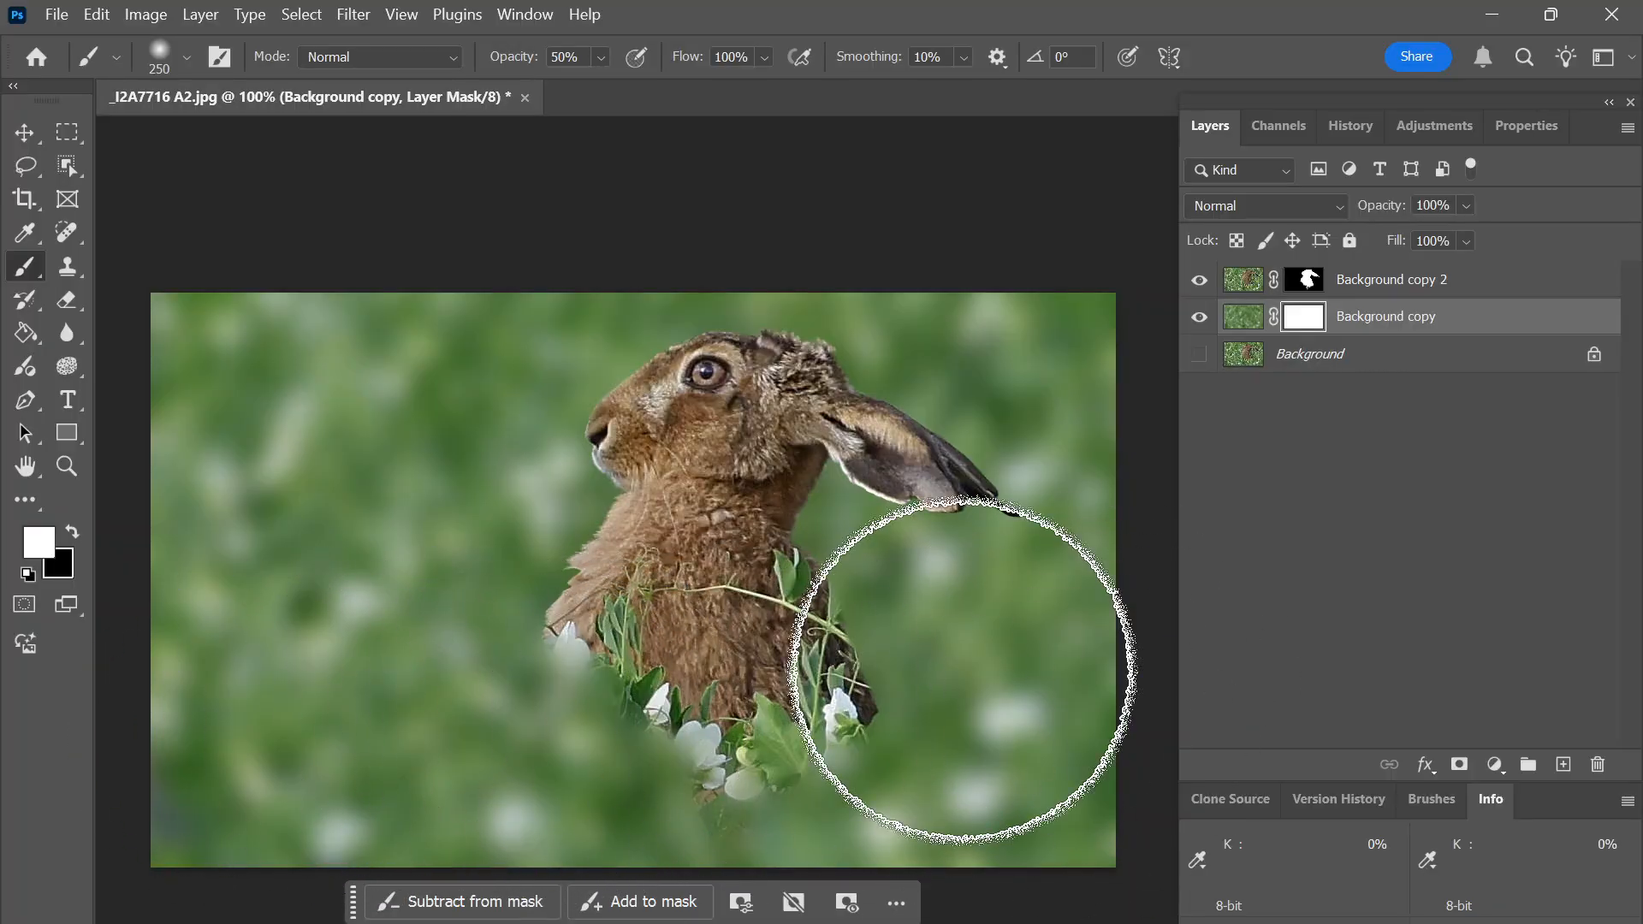
- Paint black across the lower part of Background copy's mask to bring back the sharp foreground plants from the Background layer
{"action": "left_click_drag", "start_coordinate": [683, 660], "coordinate": [689, 533]}
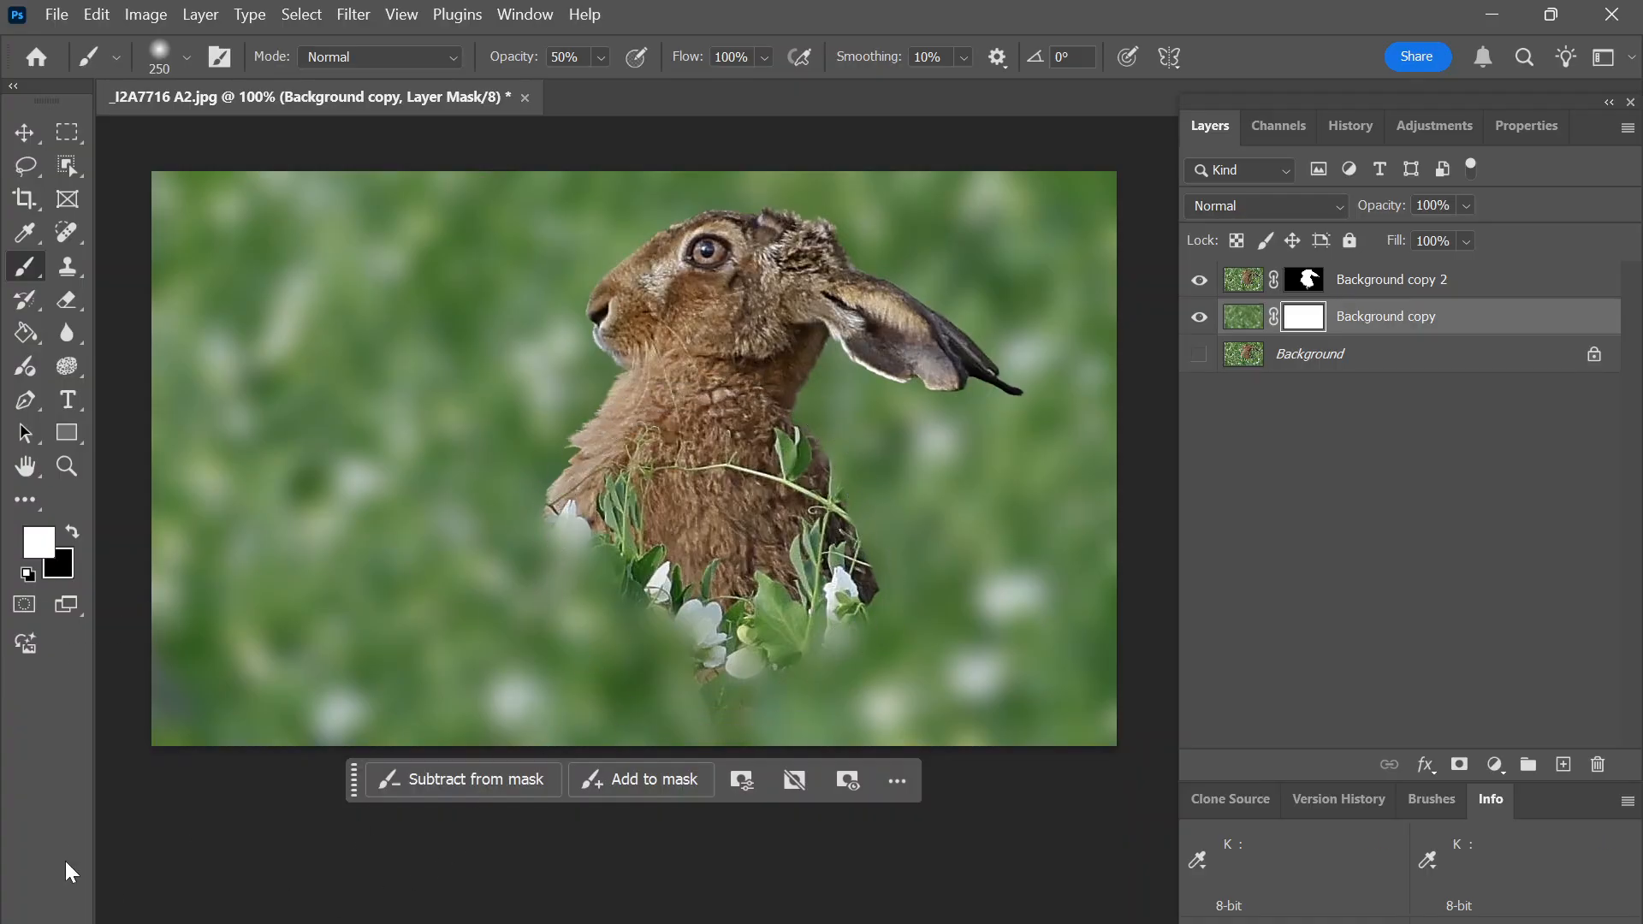
{"action": "left_click_drag", "start_coordinate": [356, 794], "coordinate": [349, 921]}
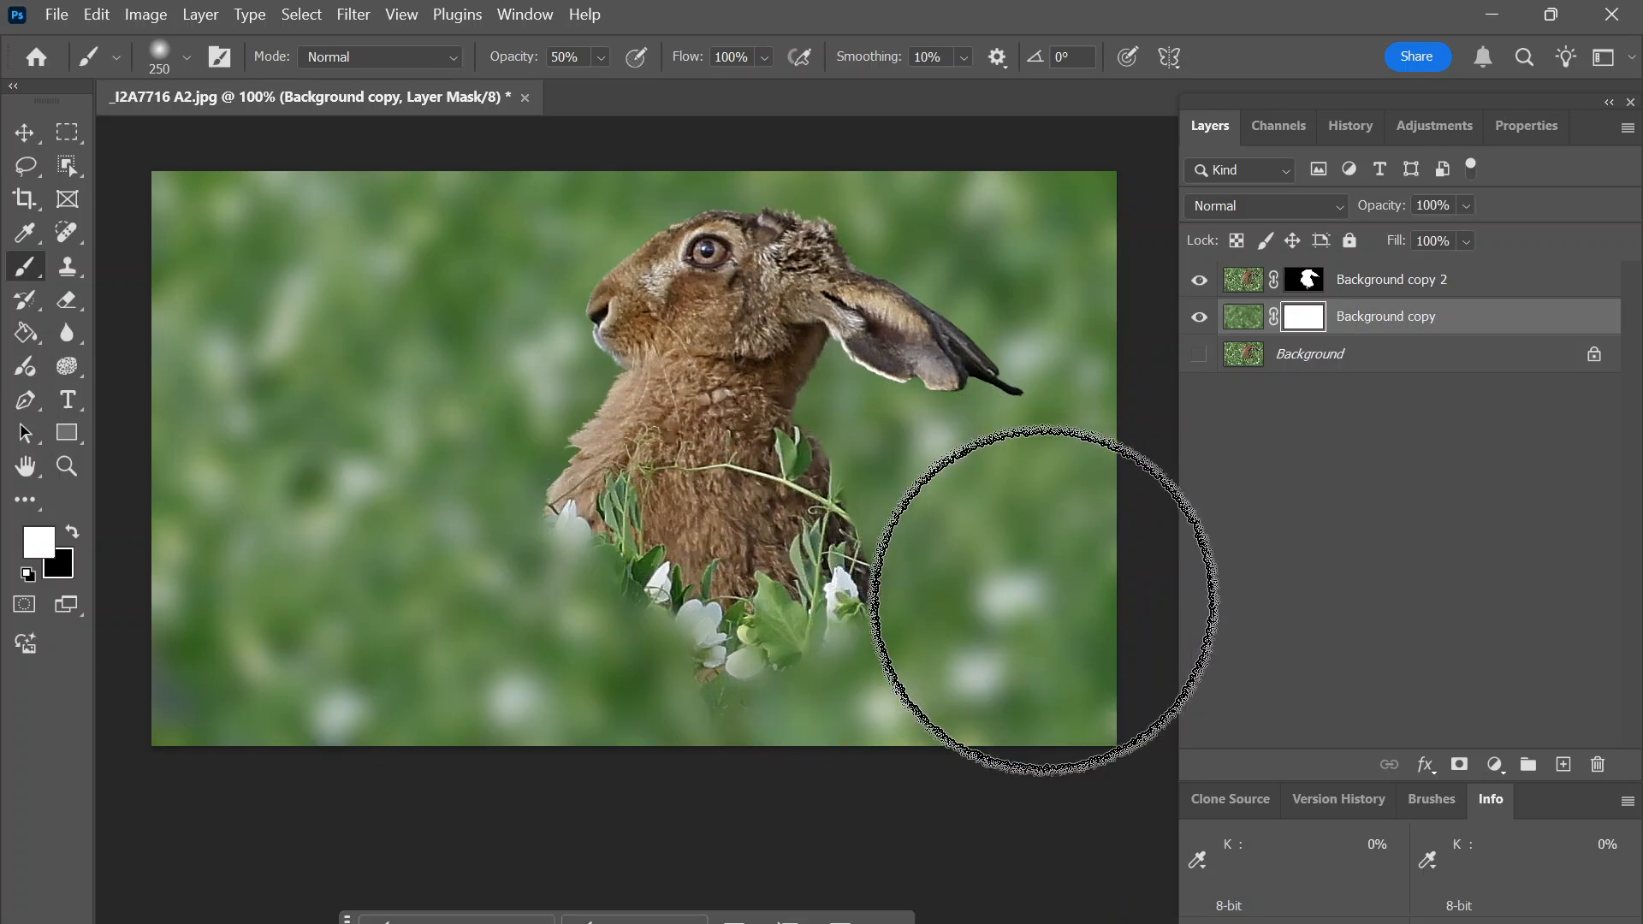
{"action": "key", "text": "x"}
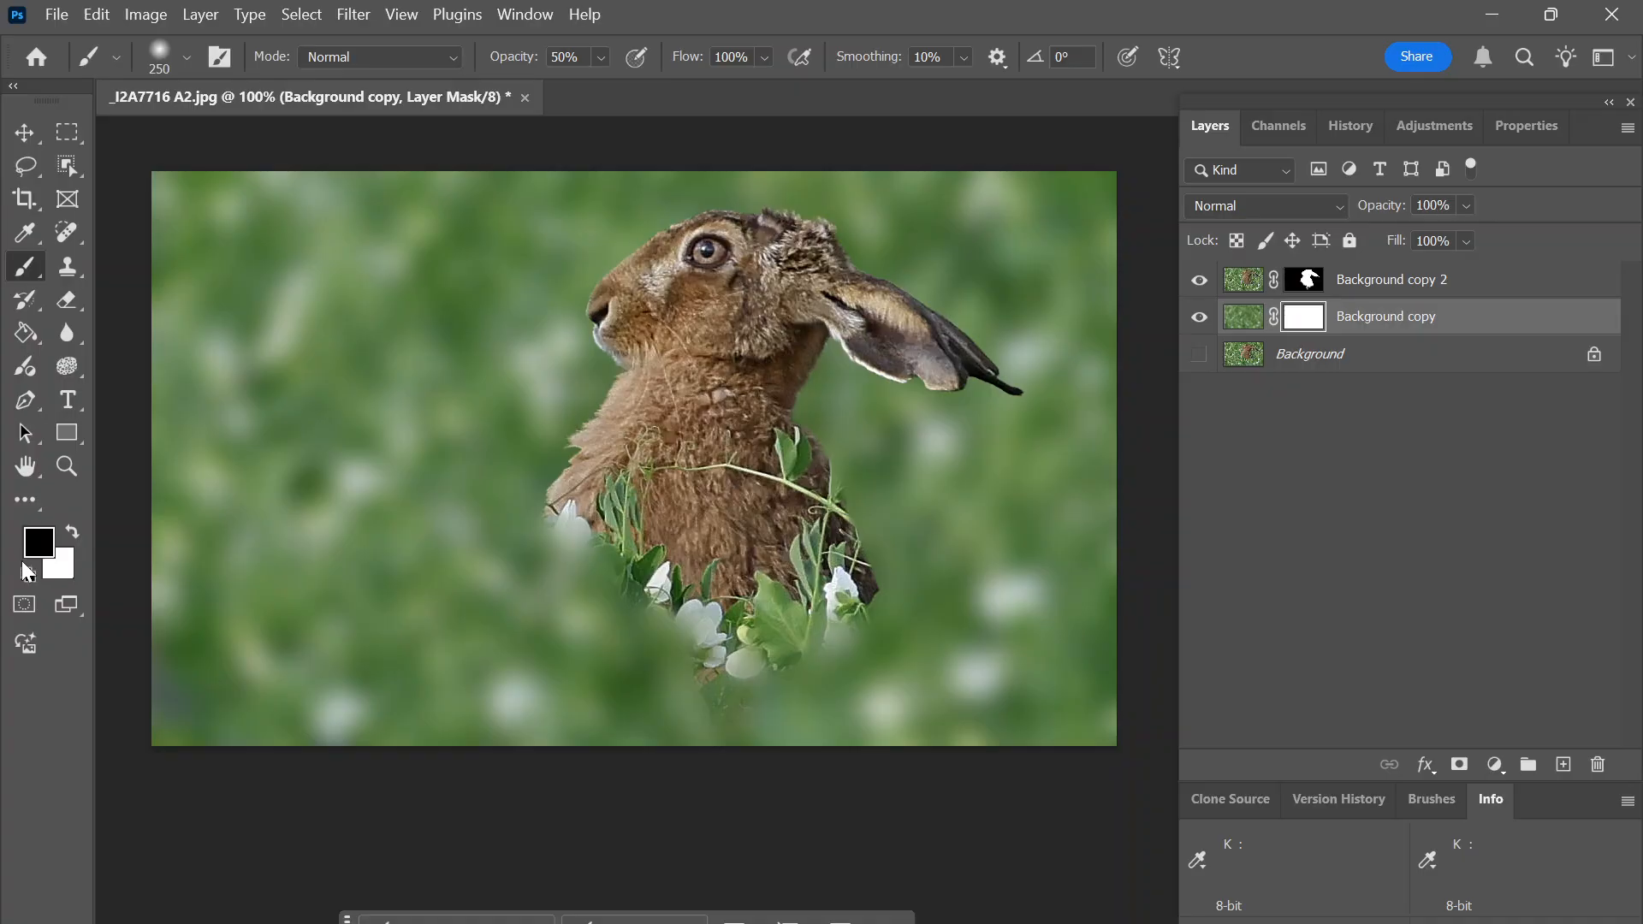
{"action": "mouse_move", "coordinate": [163, 670]}
{"action": "left_mouse_down"}
{"action": "mouse_move", "coordinate": [297, 613]}
{"action": "mouse_move", "coordinate": [587, 598]}
{"action": "mouse_move", "coordinate": [1045, 623]}
{"action": "mouse_move", "coordinate": [1173, 753]}
{"action": "left_mouse_up"}
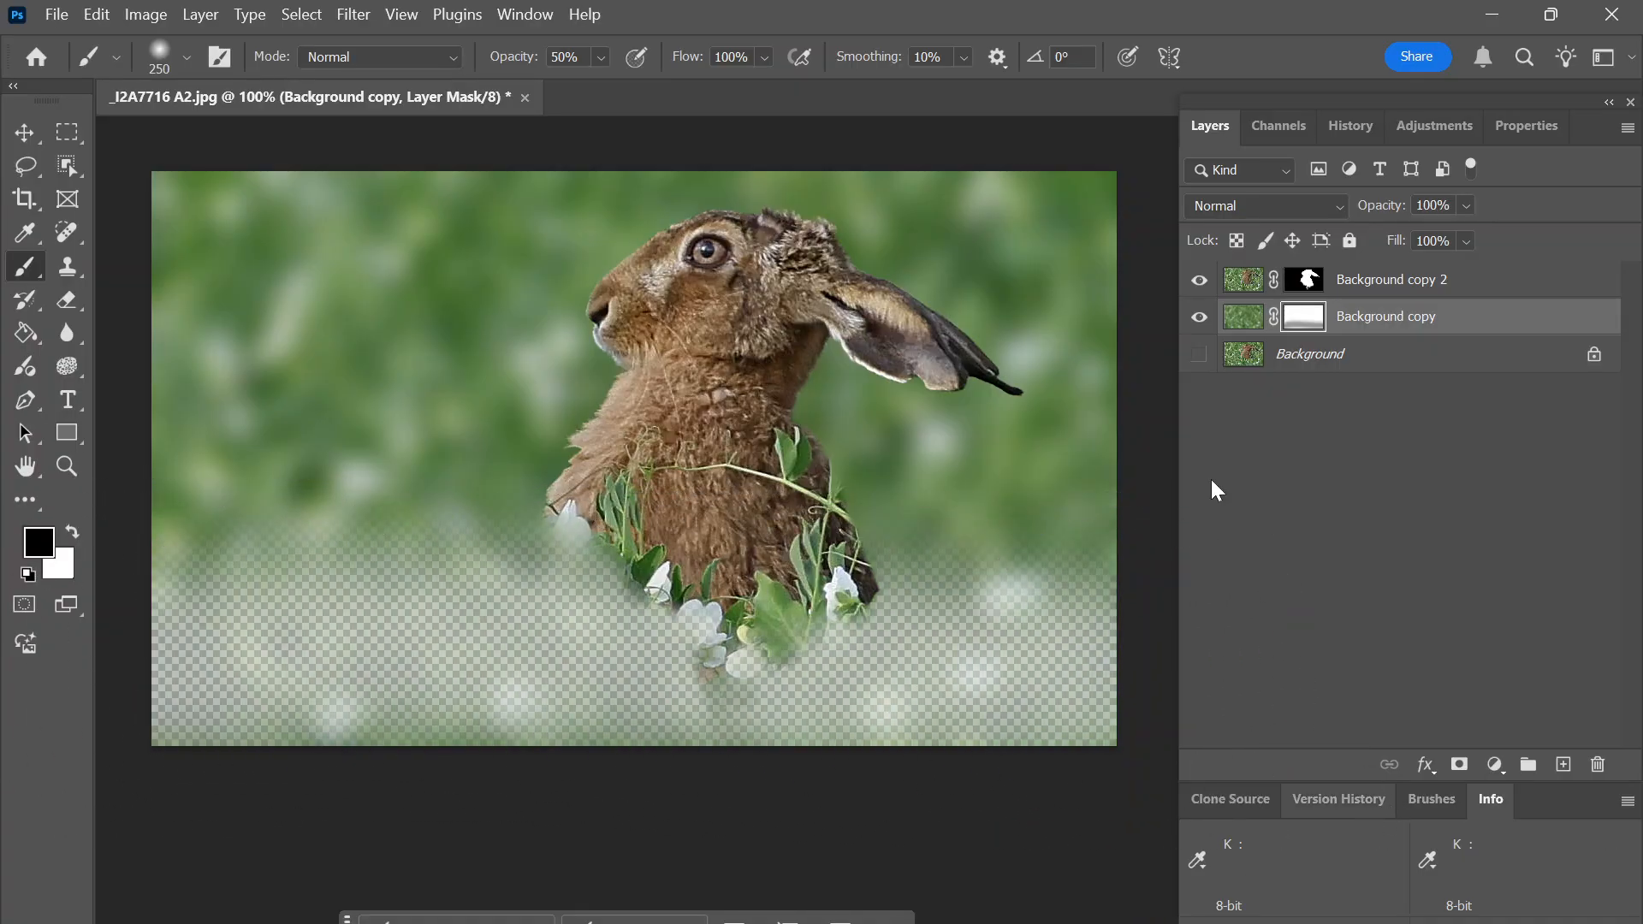
{"action": "key", "text": "ctrl+z"}
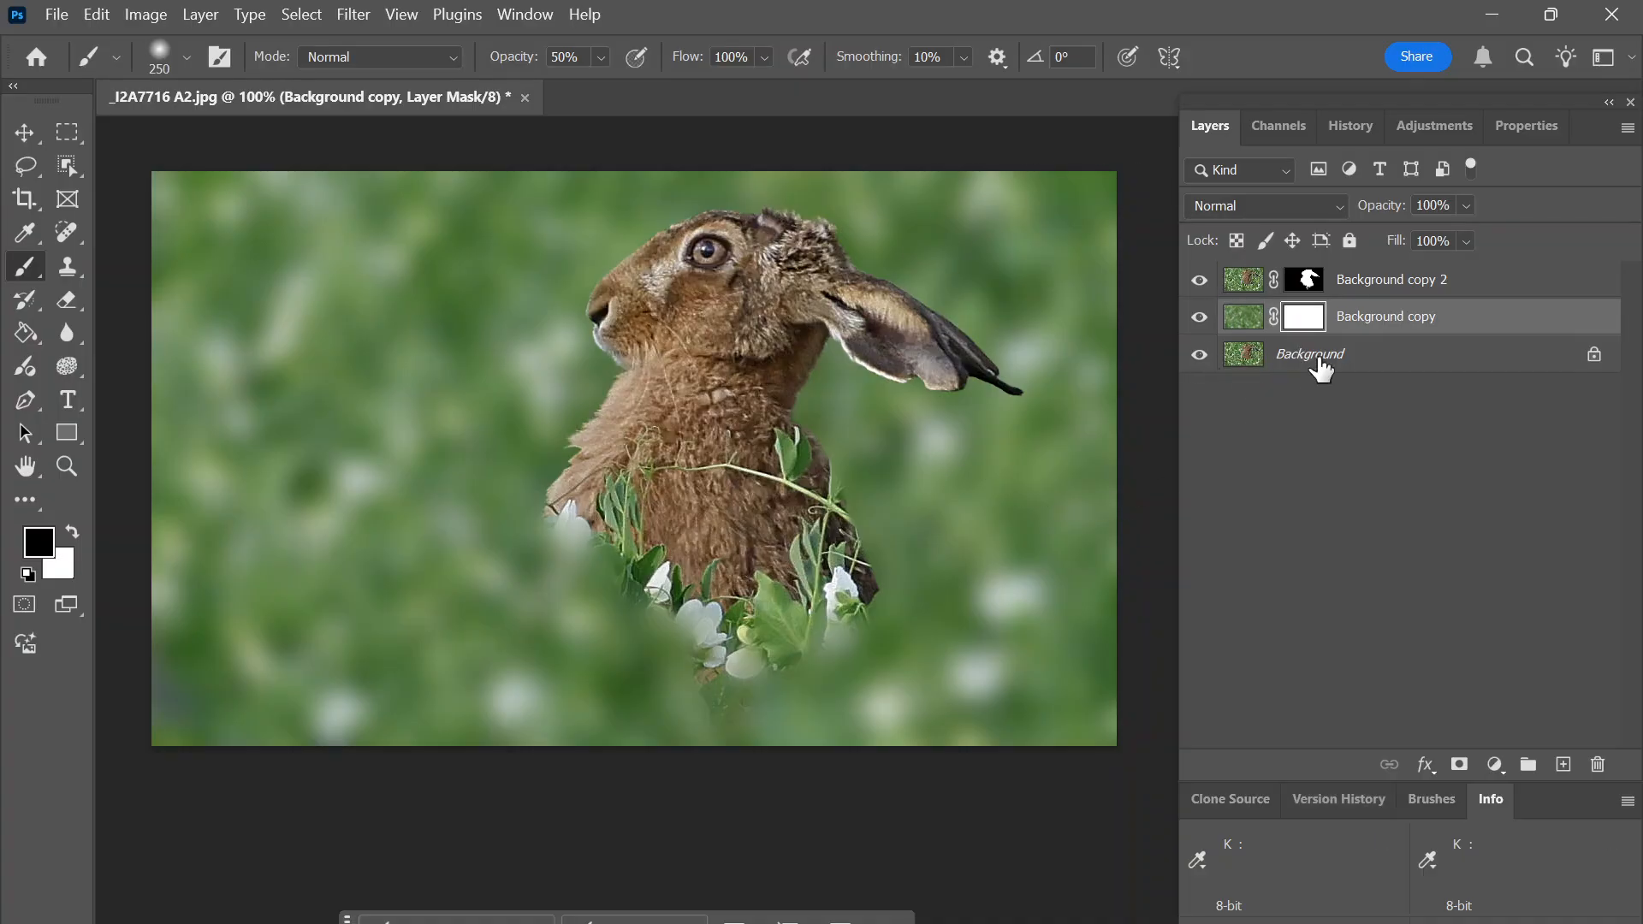
{"action": "left_click_drag", "start_coordinate": [184, 628], "coordinate": [1095, 687]}
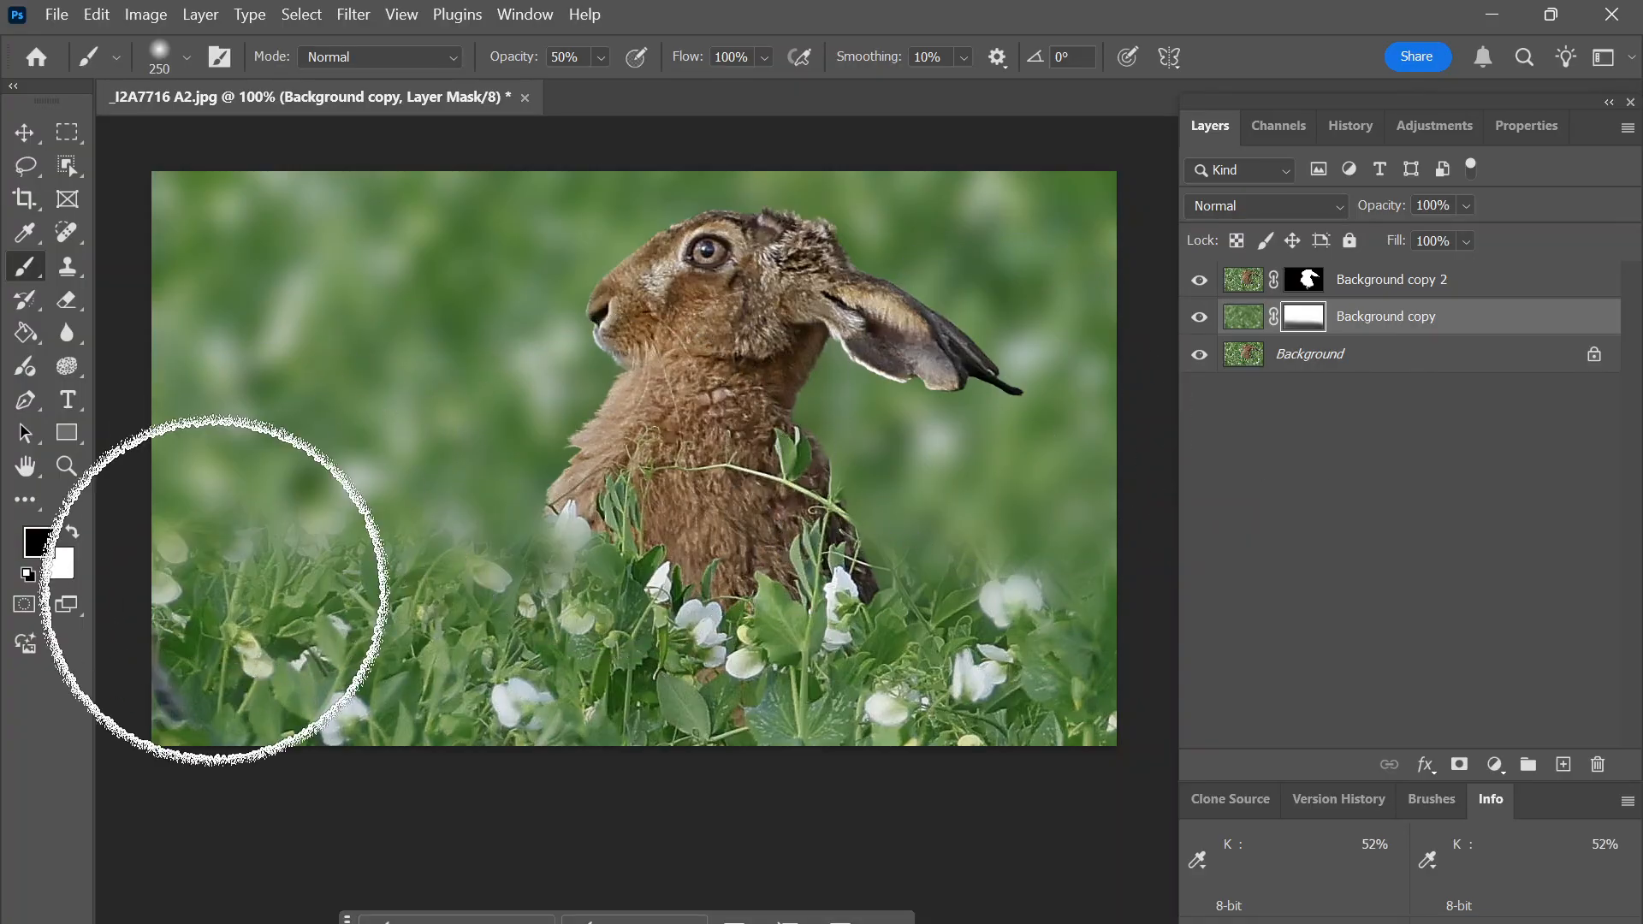
- Paint black at 50% opacity higher across Background copy's mask to sharpen more plants, and paint white over the transition to restore some blur
{"action": "mouse_move", "coordinate": [198, 578]}
{"action": "left_mouse_down"}
{"action": "mouse_move", "coordinate": [500, 583]}
{"action": "mouse_move", "coordinate": [776, 563]}
{"action": "mouse_move", "coordinate": [1208, 578]}
{"action": "left_mouse_up"}
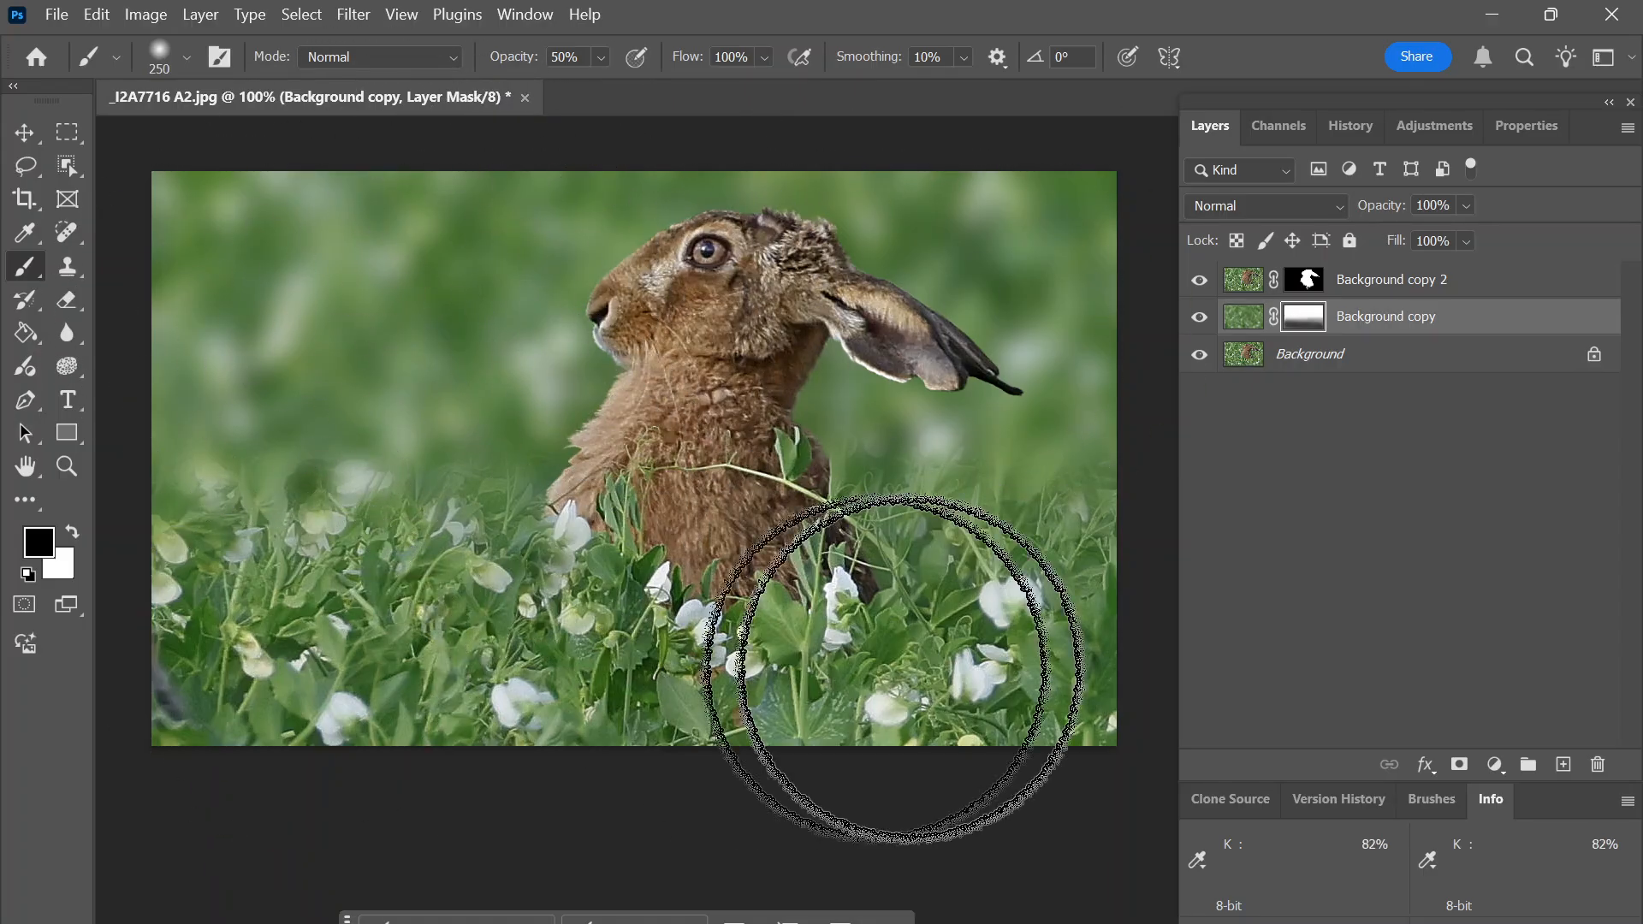
{"action": "mouse_move", "coordinate": [234, 433]}
{"action": "left_mouse_down"}
{"action": "mouse_move", "coordinate": [935, 487]}
{"action": "mouse_move", "coordinate": [1084, 476]}
{"action": "mouse_move", "coordinate": [1074, 486]}
{"action": "left_mouse_up"}
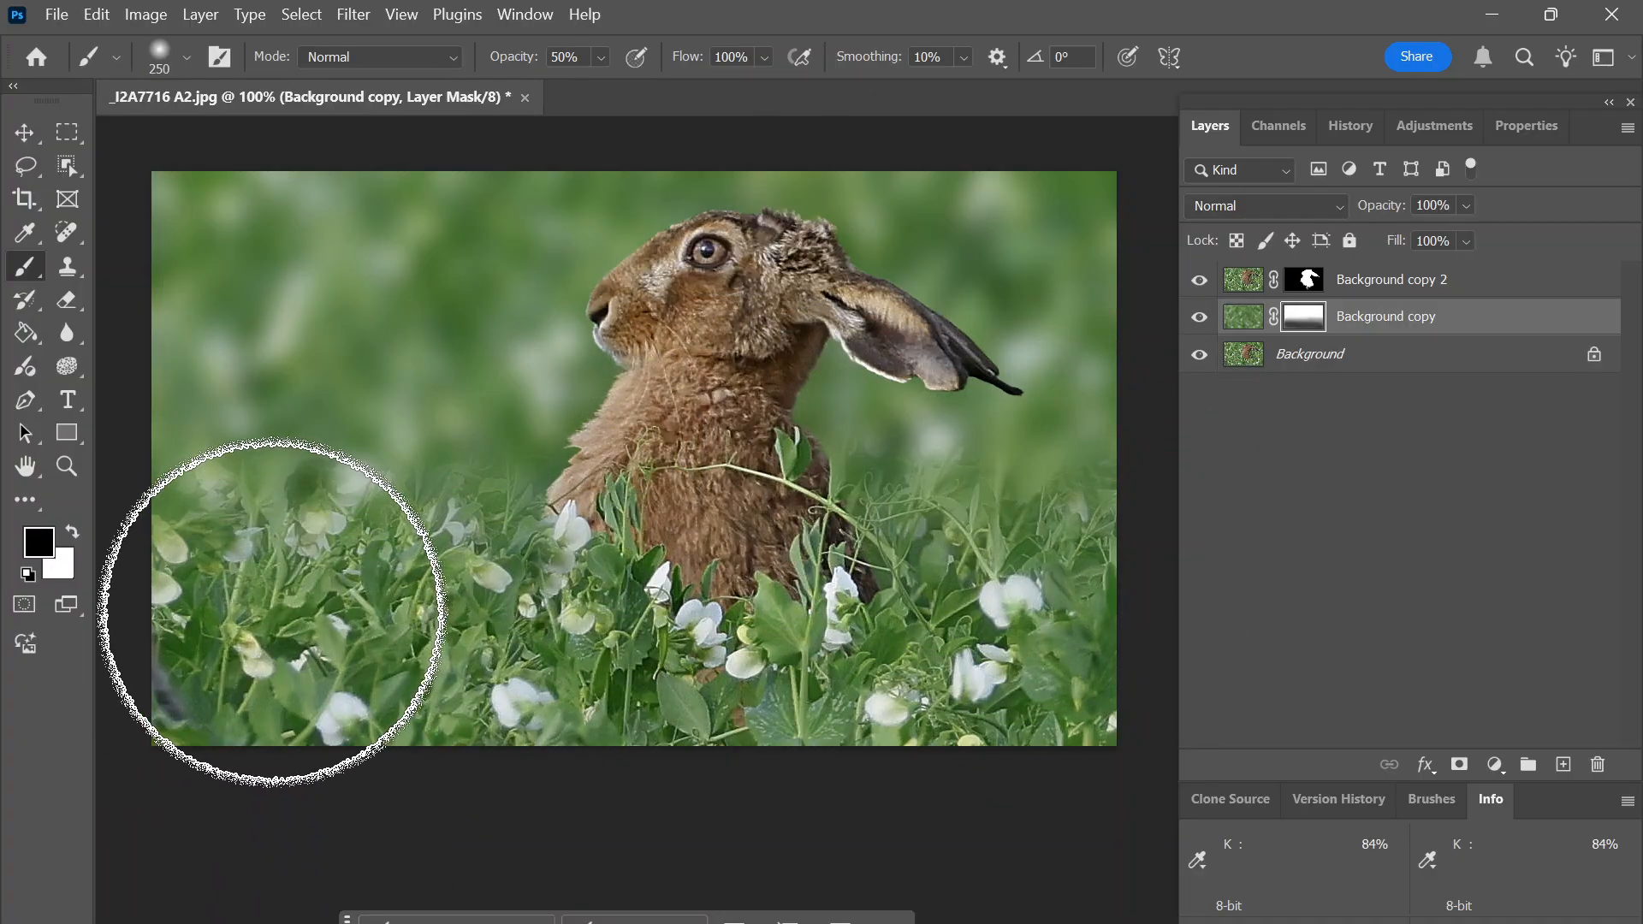
{"action": "key", "text": "x"}
{"action": "left_click_drag", "start_coordinate": [237, 544], "coordinate": [378, 545]}
{"action": "left_click_drag", "start_coordinate": [999, 528], "coordinate": [996, 526]}
{"action": "left_click_drag", "start_coordinate": [202, 517], "coordinate": [1171, 489]}
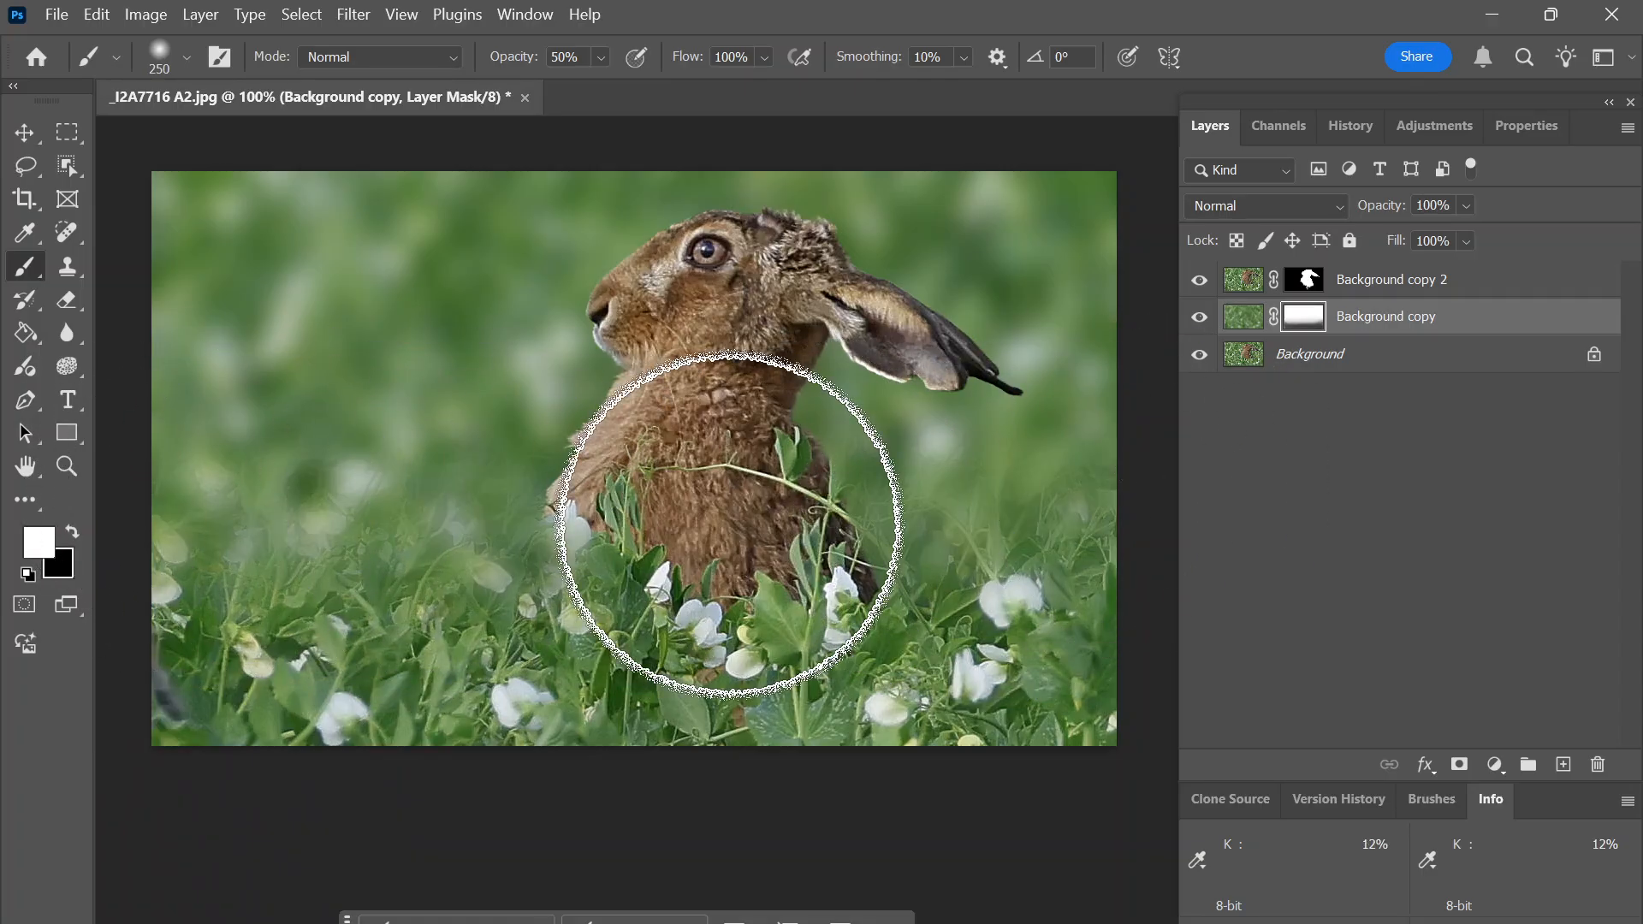
- Paint black along the transition area of Background copy's mask to bring plants back gradually, reducing the brush opacity to 20%
{"action": "key", "text": "x"}
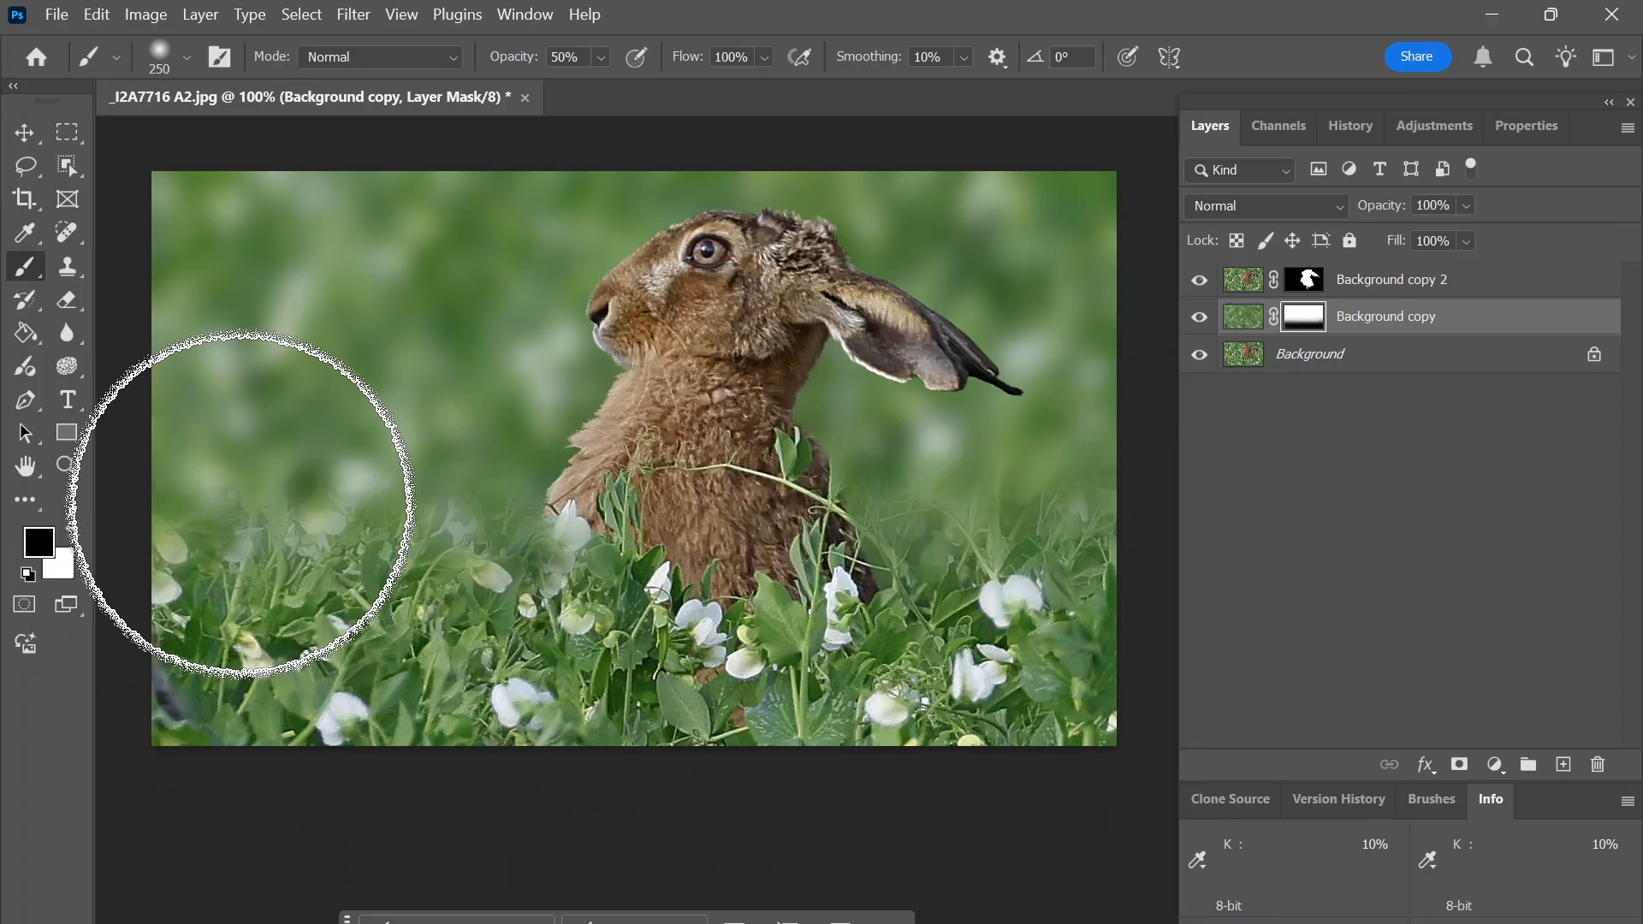
{"action": "mouse_move", "coordinate": [241, 504]}
{"action": "left_mouse_down"}
{"action": "mouse_move", "coordinate": [481, 488]}
{"action": "mouse_move", "coordinate": [468, 493]}
{"action": "left_mouse_up"}
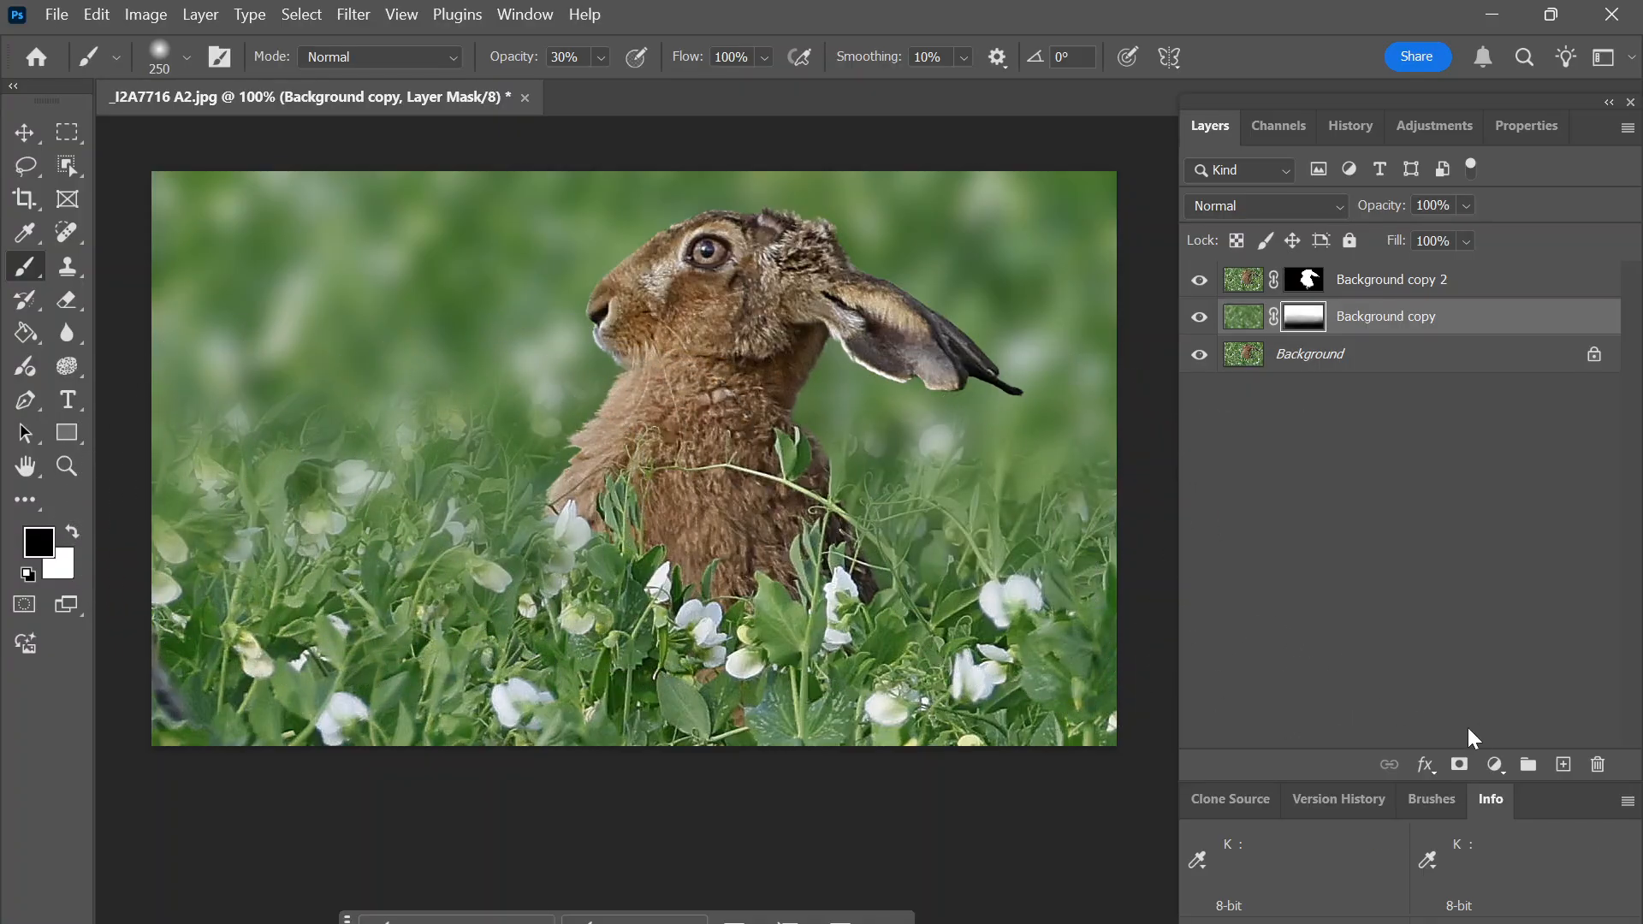
{"action": "key", "text": "2"}
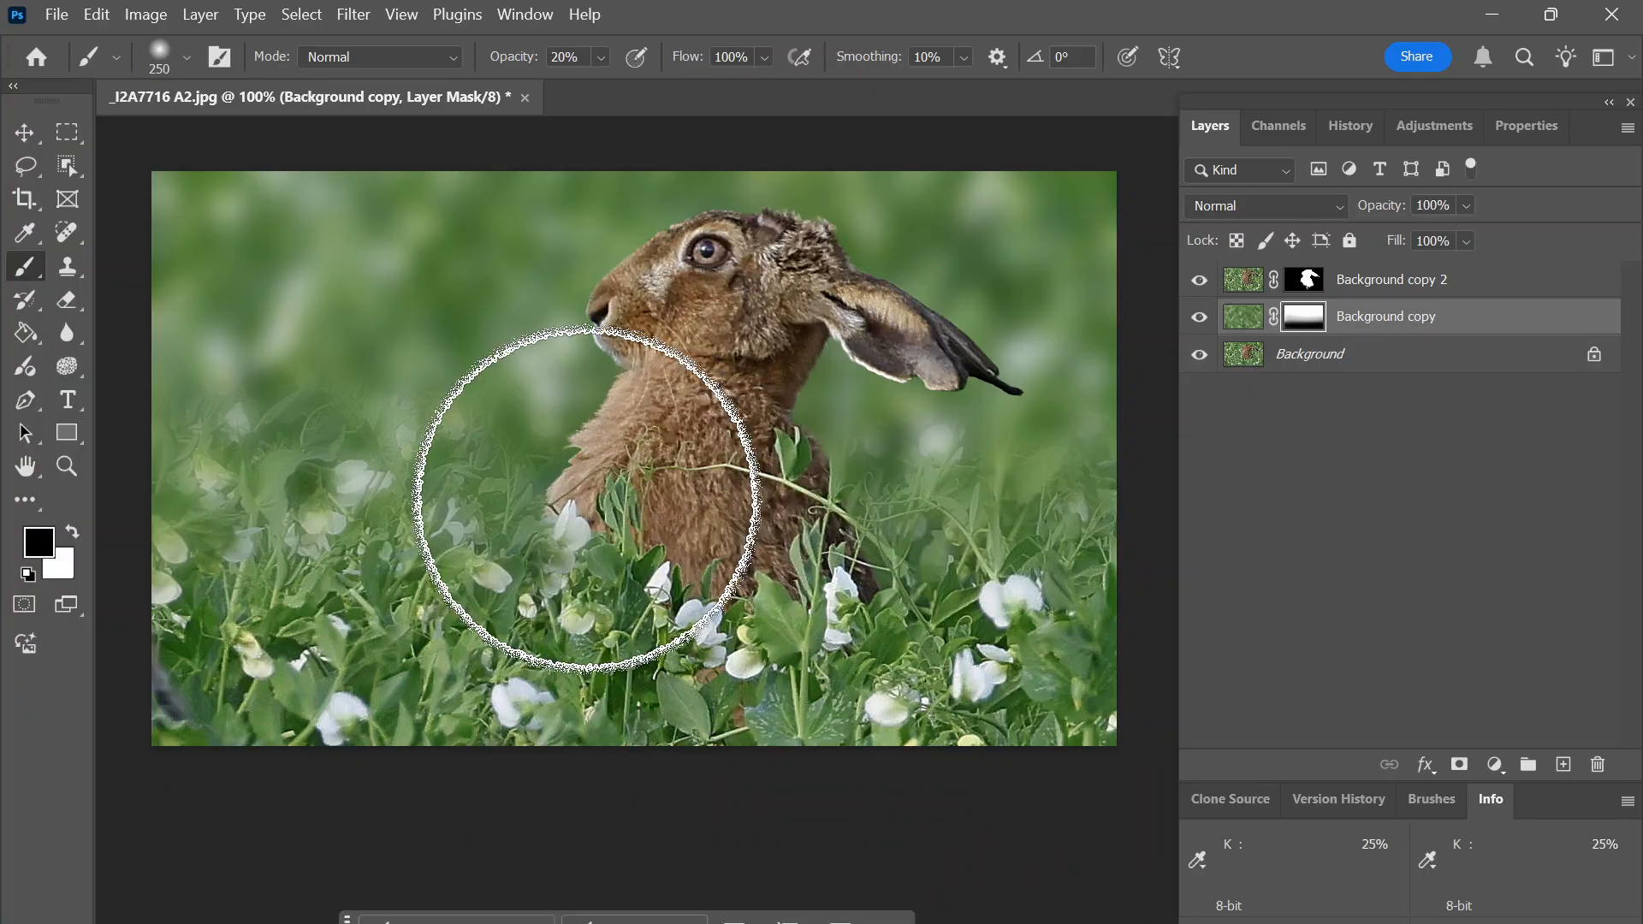
- Blend the plants around the hare with black at 50% opacity and a 150-pixel brush, and return the brush to 250 pixels and 20%
{"action": "key", "text": "5"}
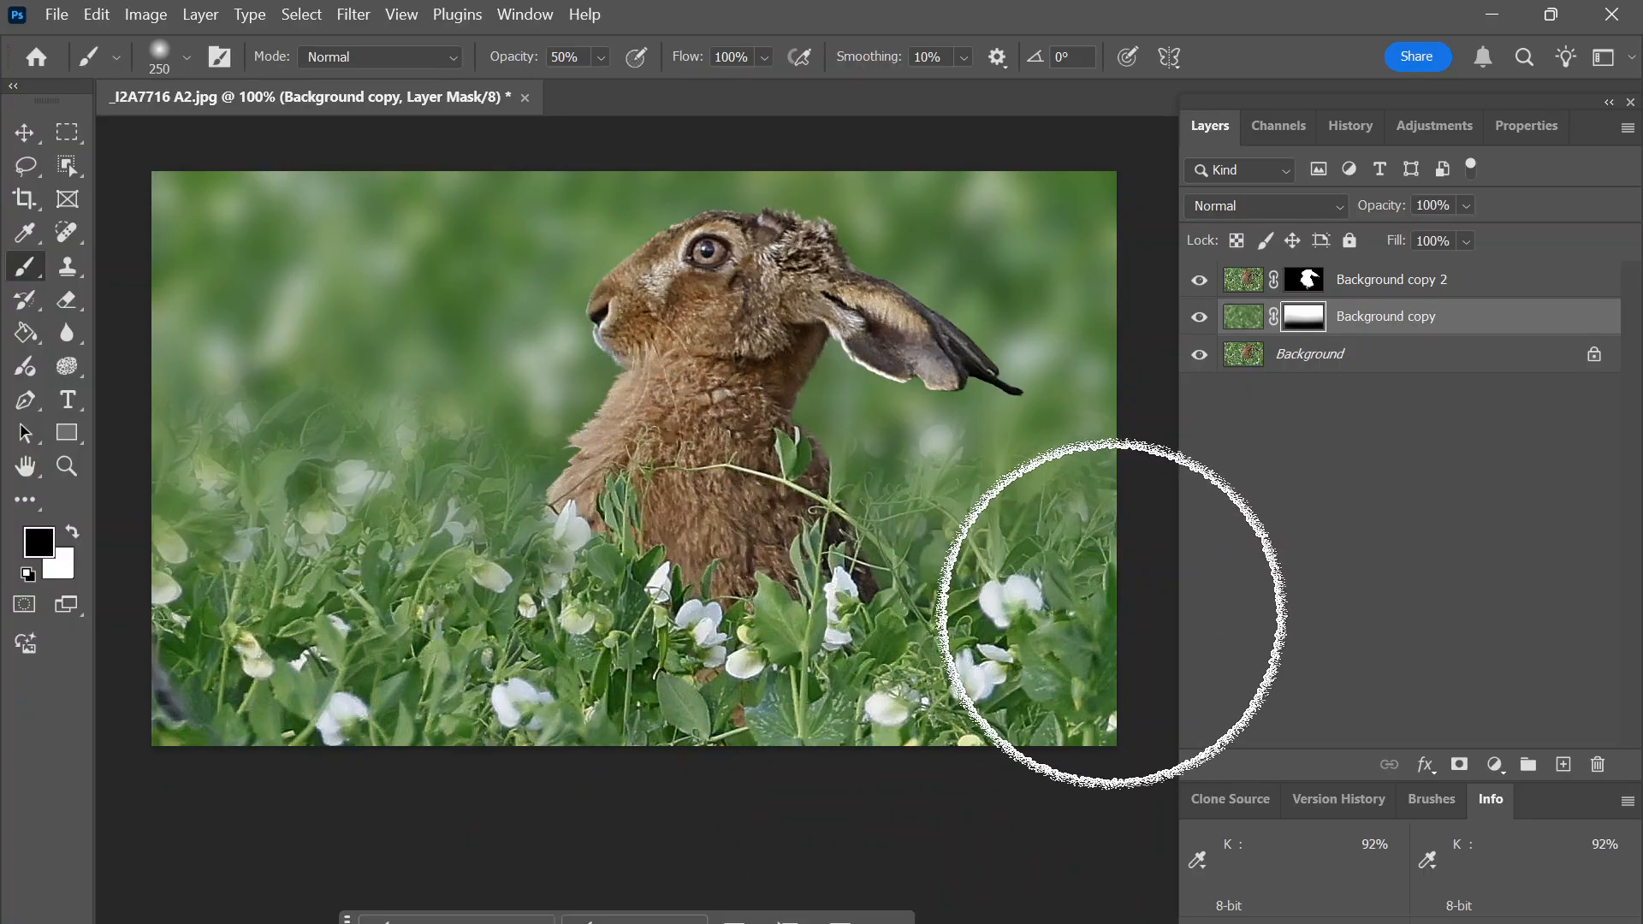
{"action": "key", "text": "bracketleft"}
{"action": "key", "text": "bracketleft"}
{"action": "key", "text": "bracketleft"}
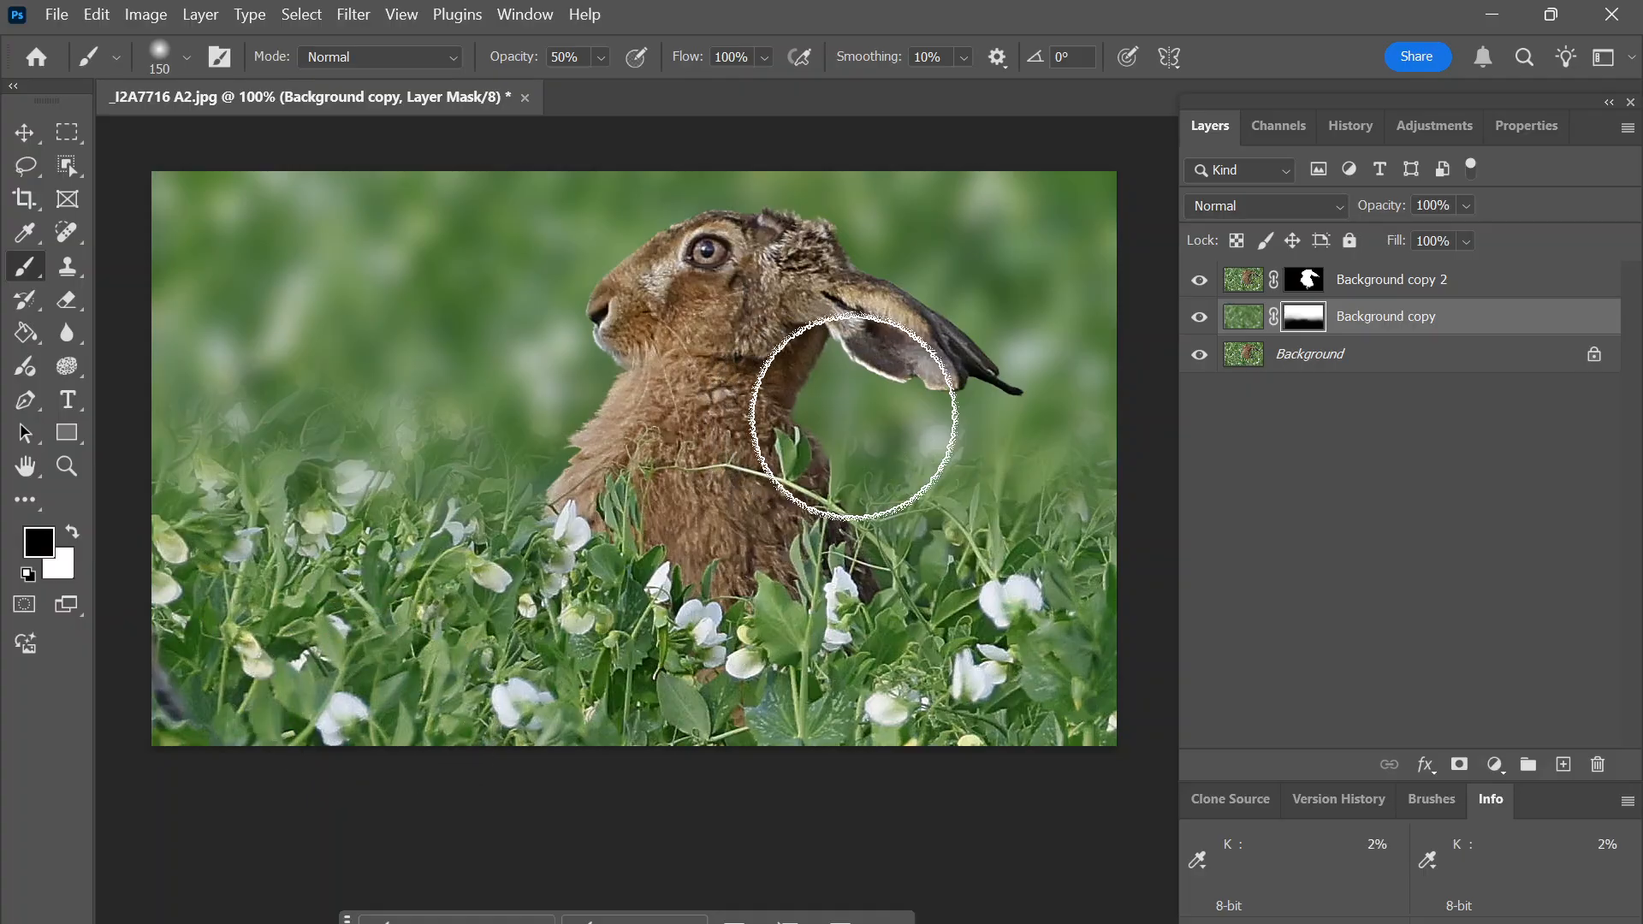
{"action": "key", "text": "bracketright"}
{"action": "key", "text": "bracketright"}
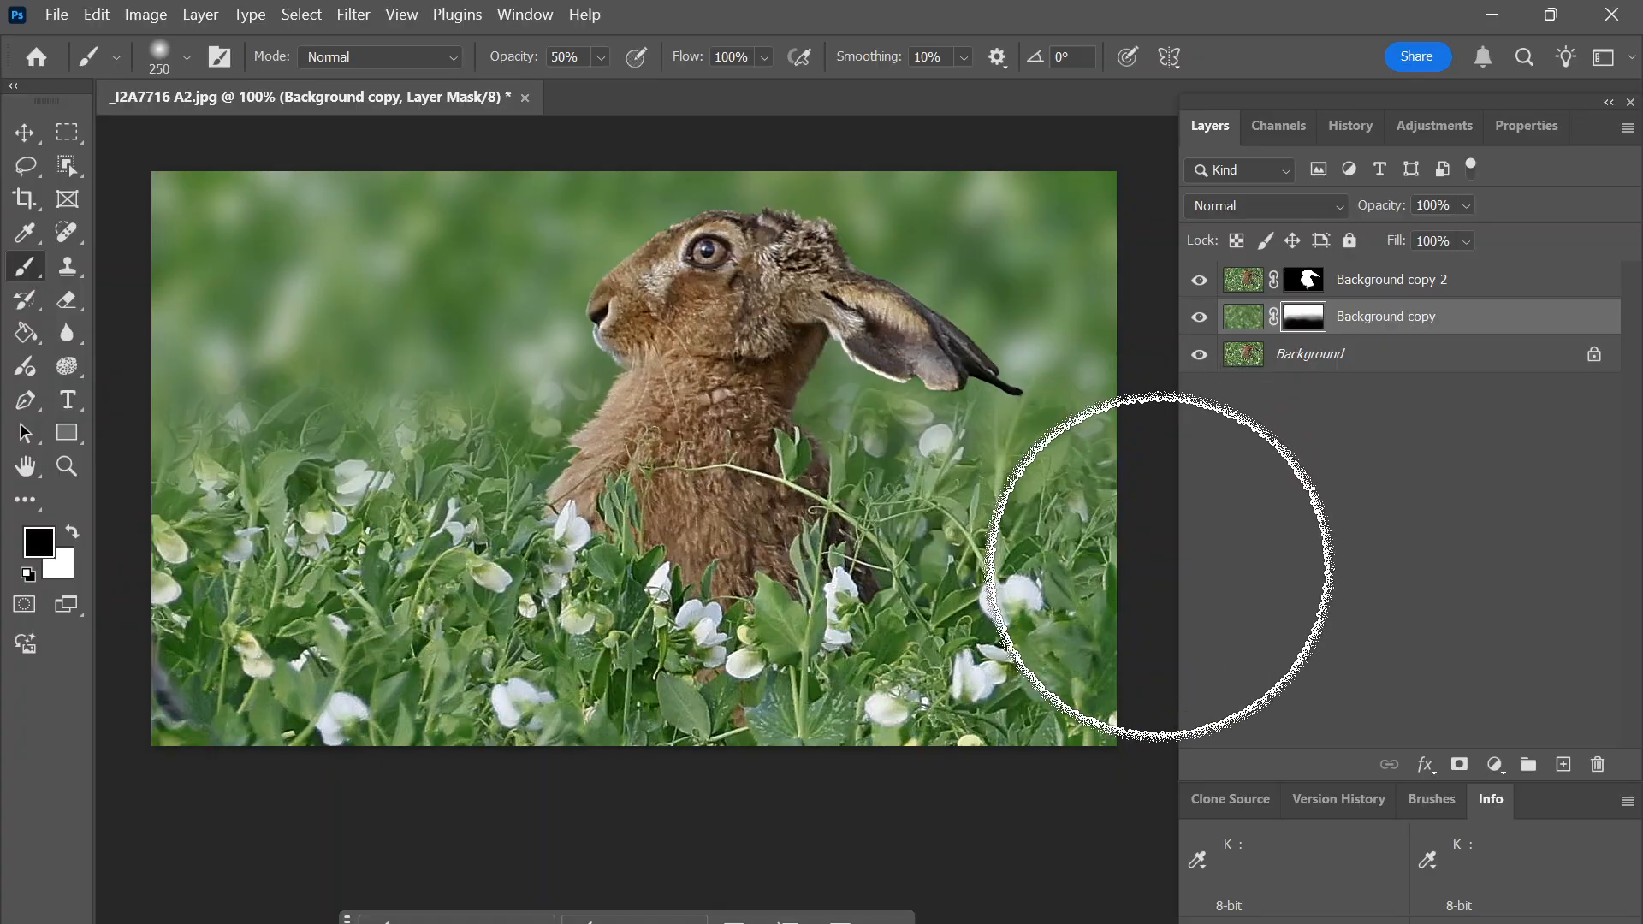
{"action": "key", "text": "2"}
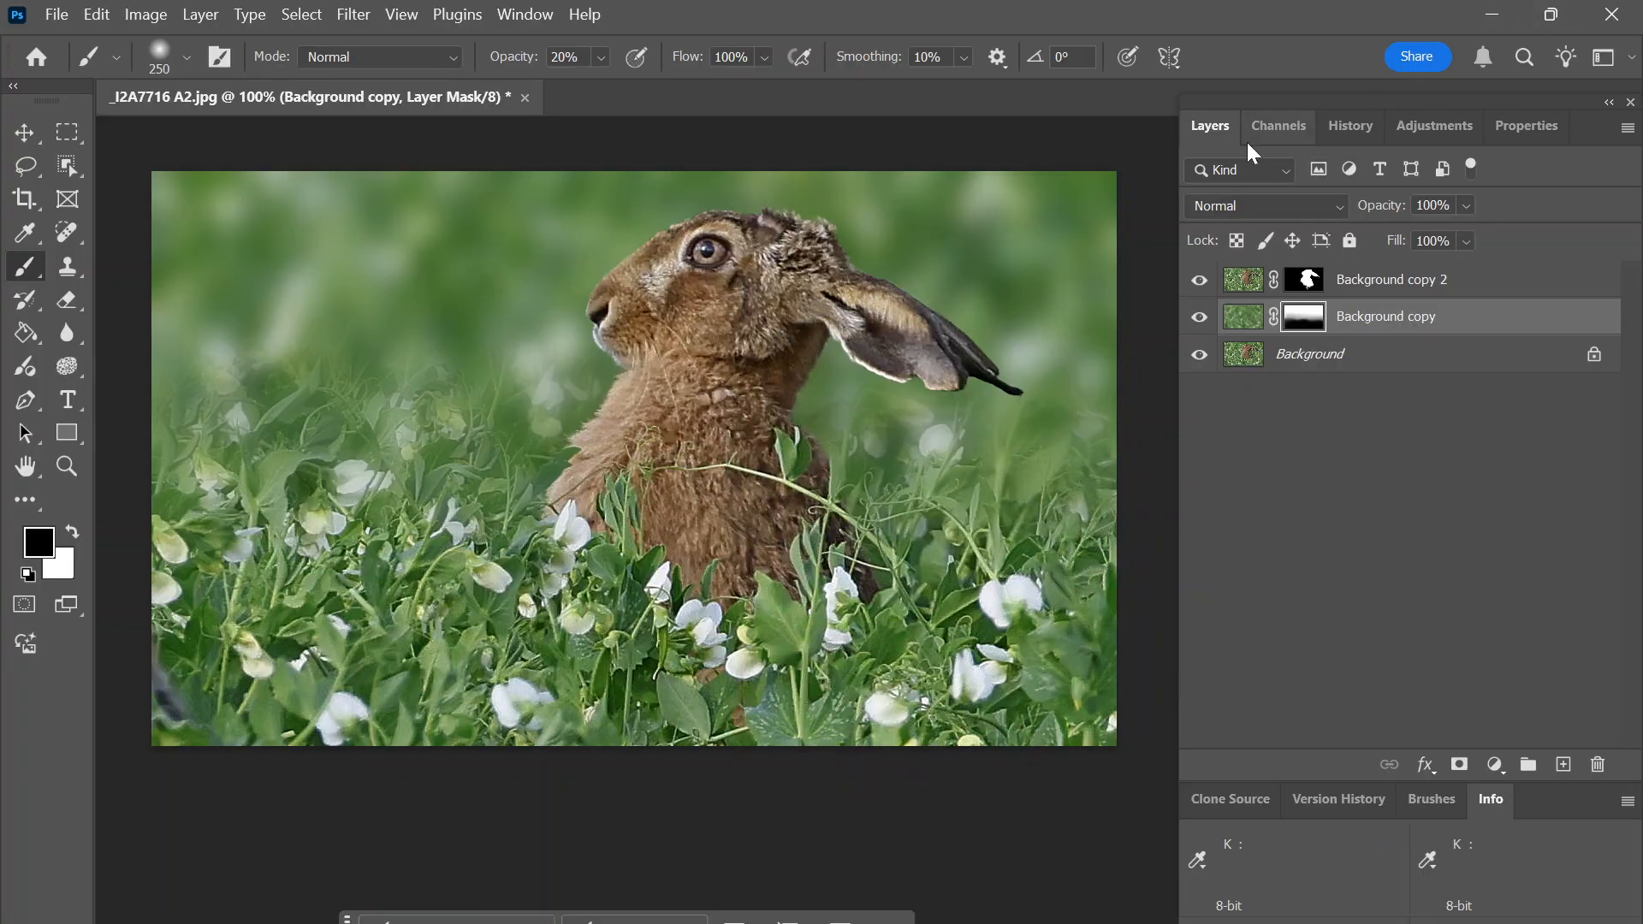
- Compare the originally opened image with the latest brush stroke through the document history, and return to the layer list
{"action": "left_click", "coordinate": [1348, 129]}
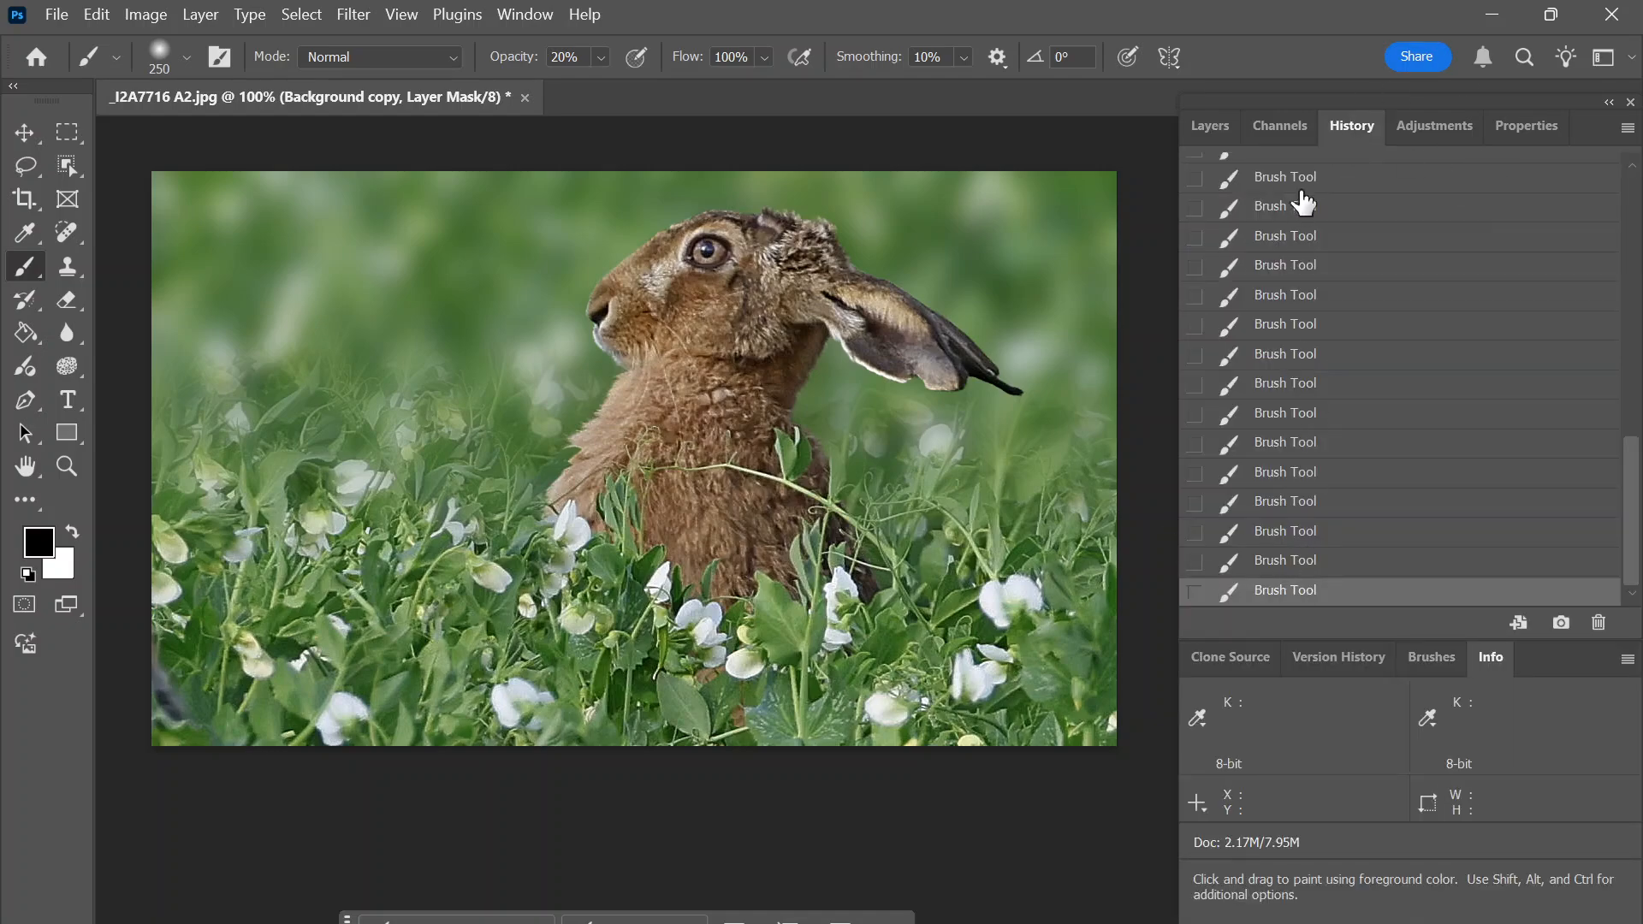
{"action": "scroll", "coordinate": [1284, 349], "scroll_direction": "up", "scroll_amount": 15}
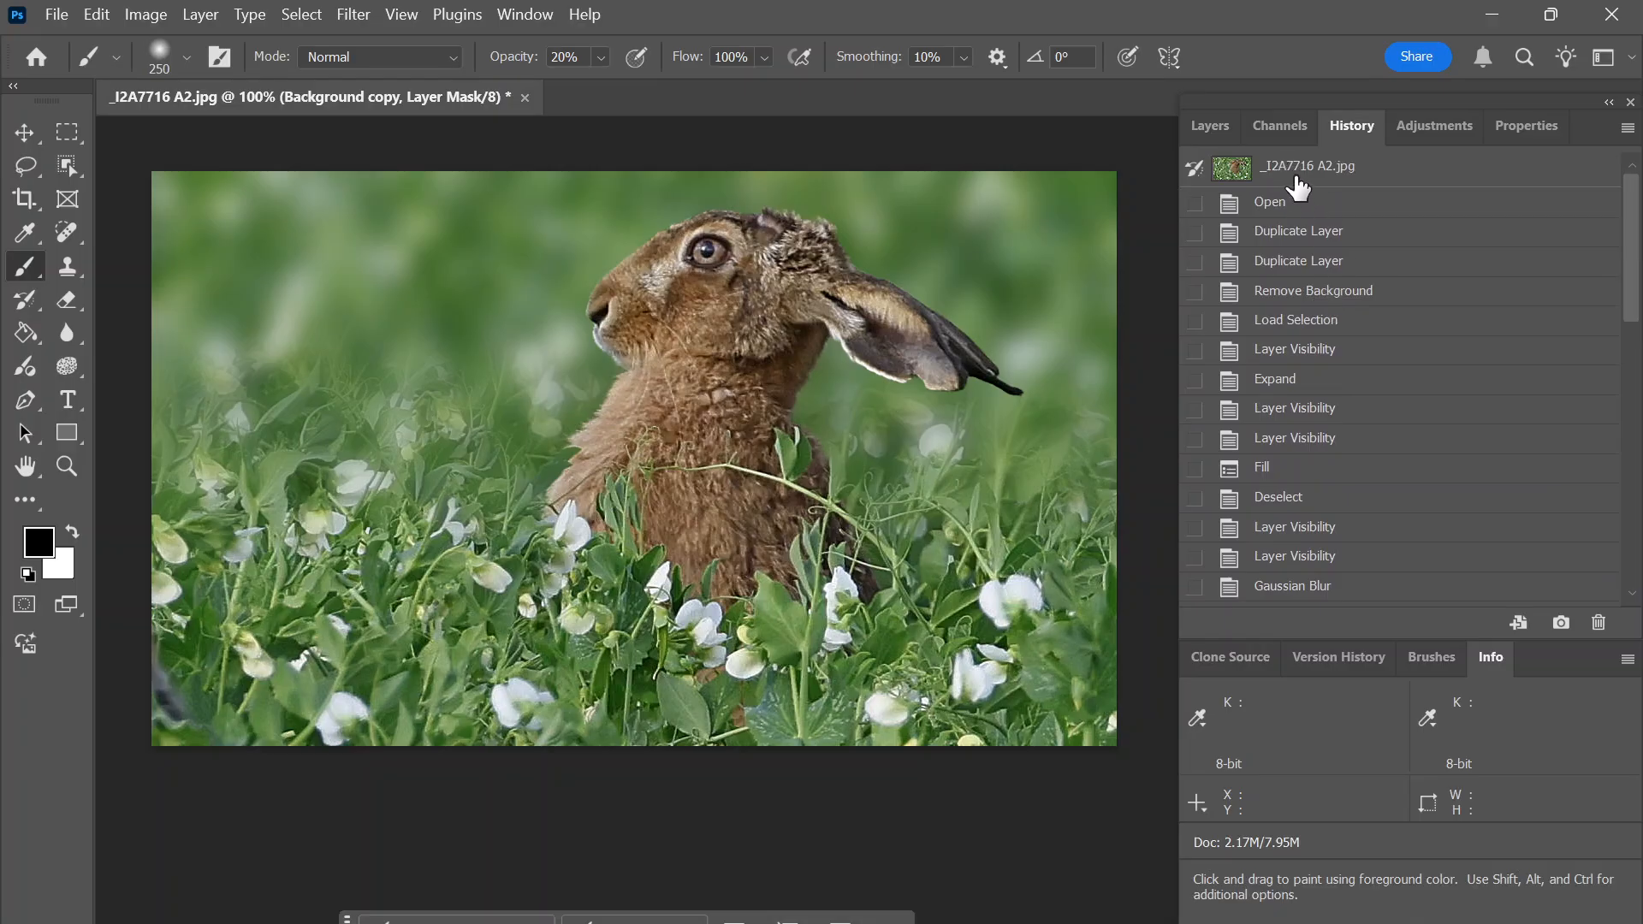
{"action": "left_click", "coordinate": [1300, 171]}
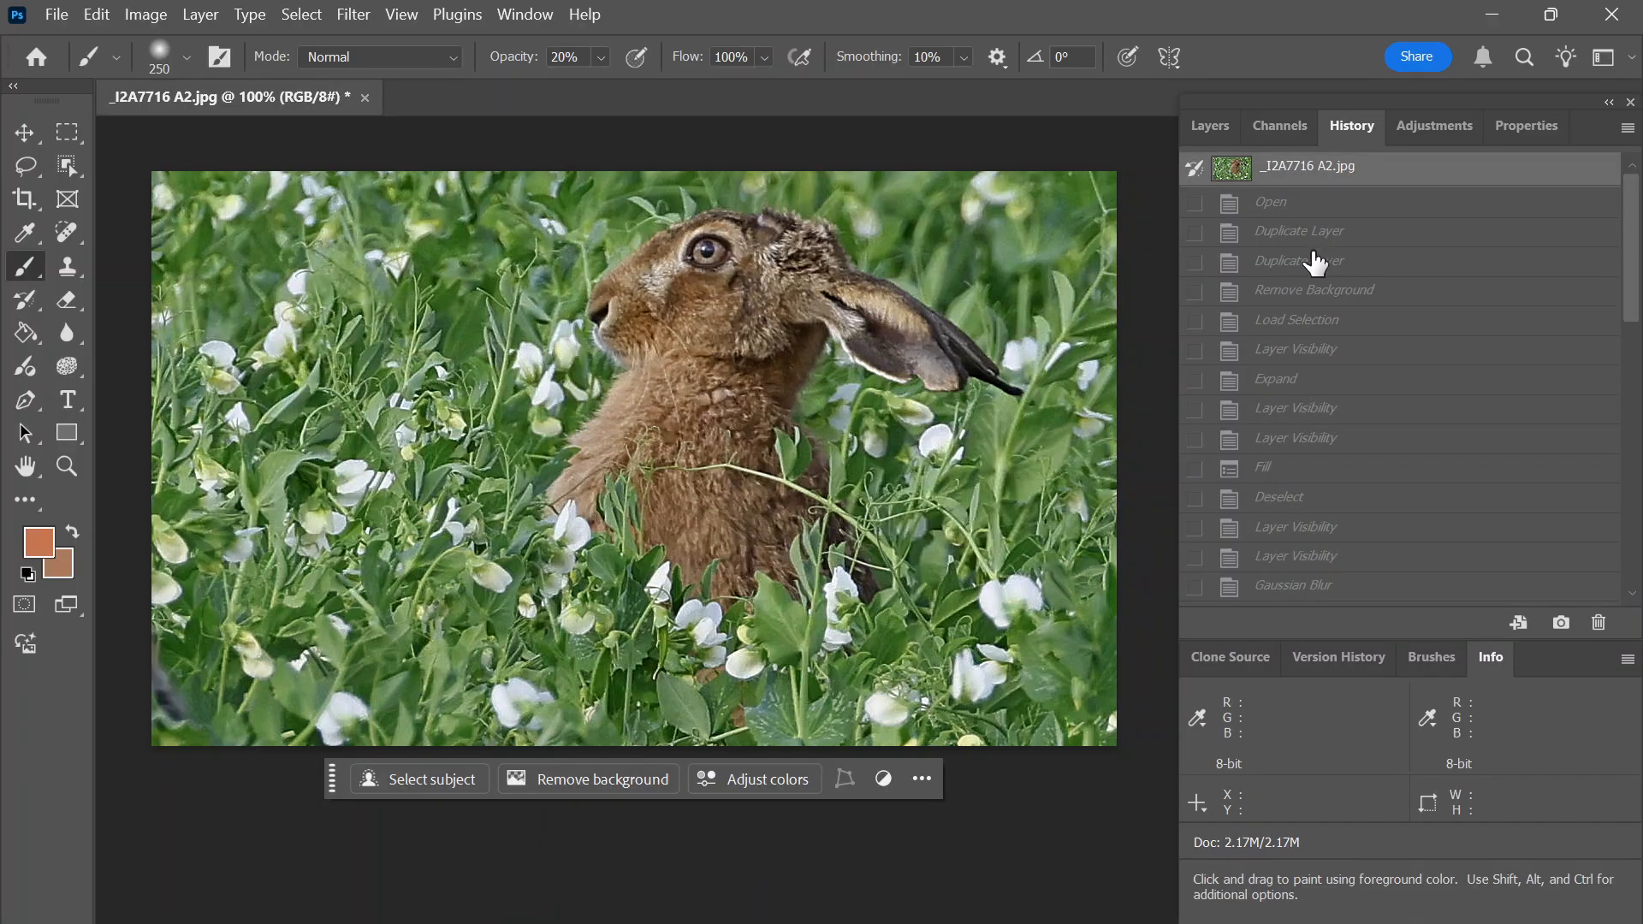
{"action": "scroll", "coordinate": [1351, 315], "scroll_direction": "down", "scroll_amount": 12}
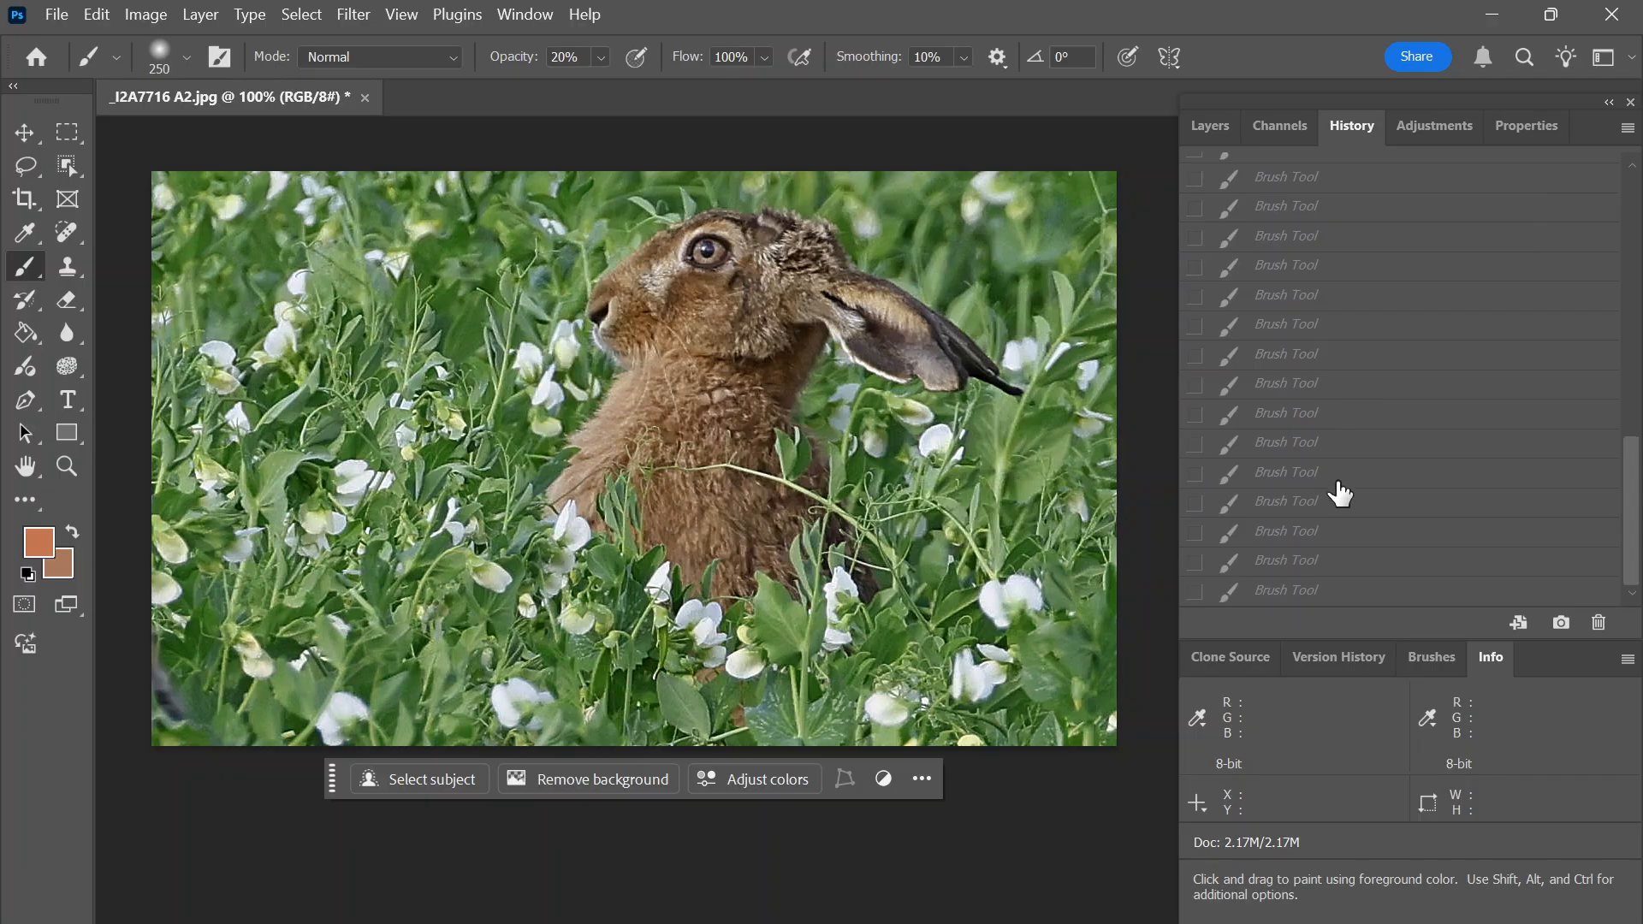
{"action": "left_click", "coordinate": [1365, 592]}
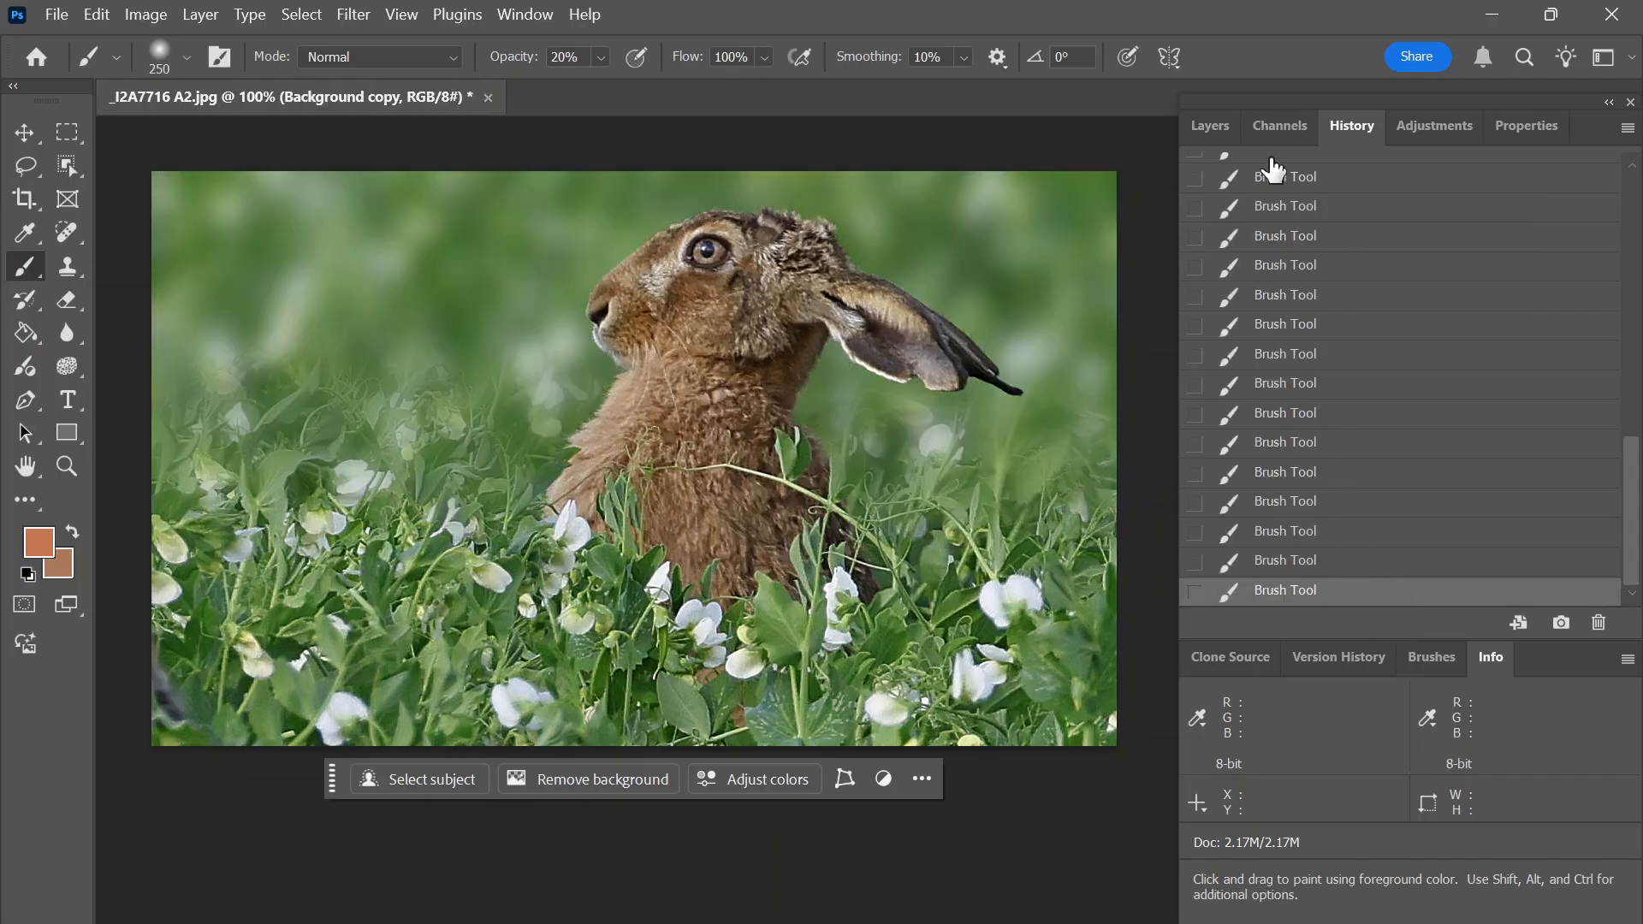
{"action": "left_click", "coordinate": [1219, 125]}
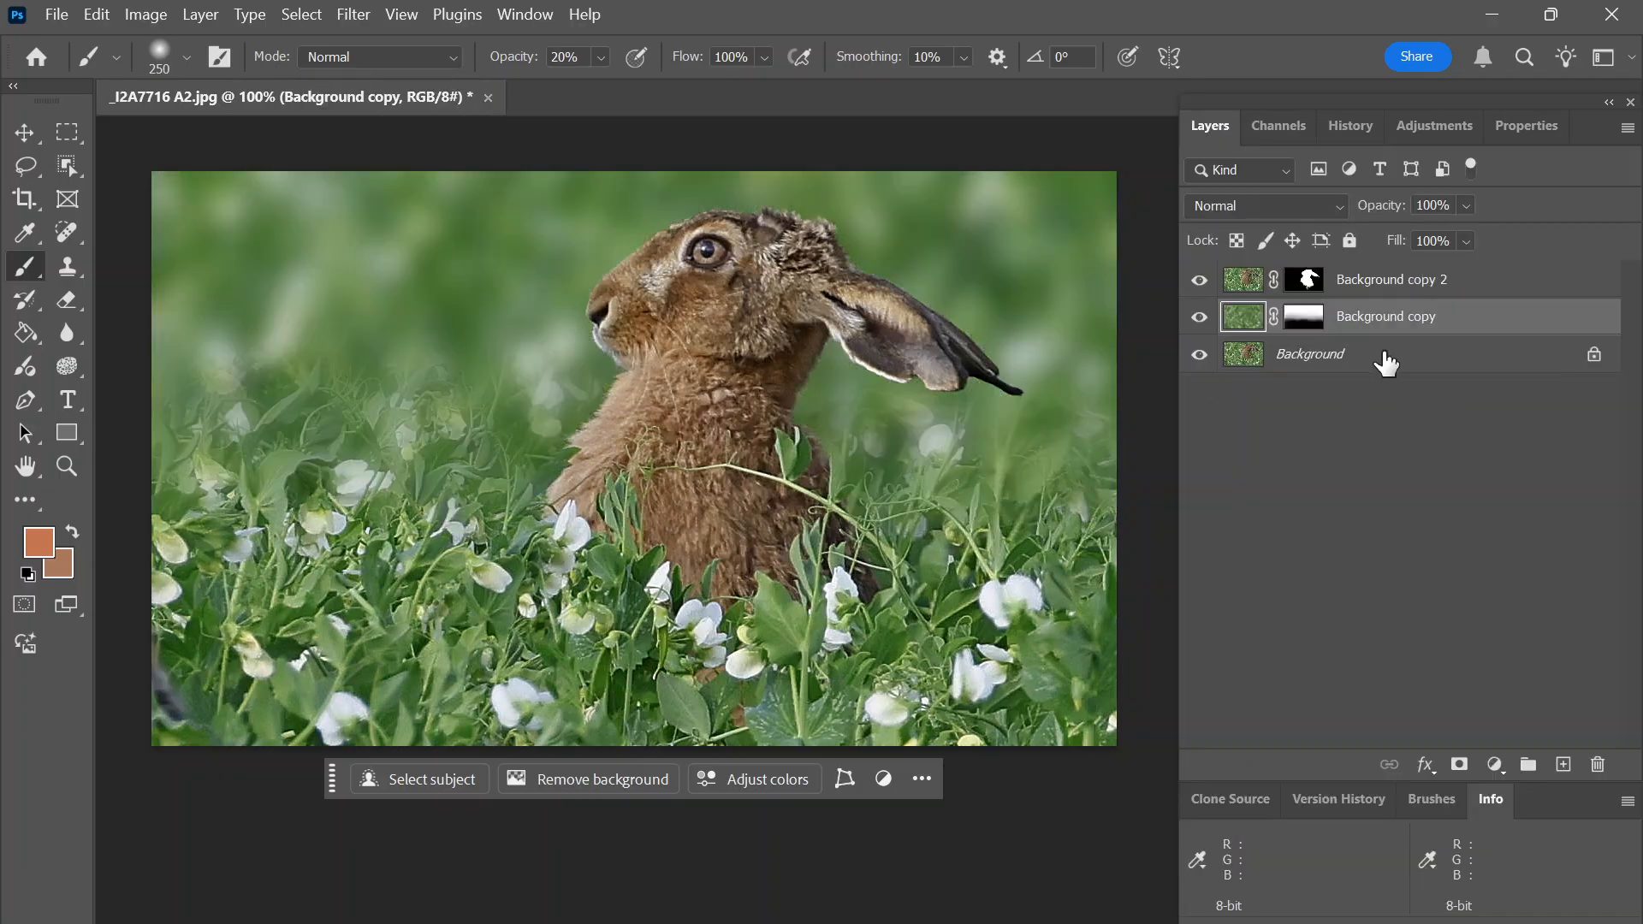
- View Background copy's layer mask on its own, switching between the mask and the image, and return to the image
{"action": "left_click", "coordinate": [1312, 324], "text": "alt"}
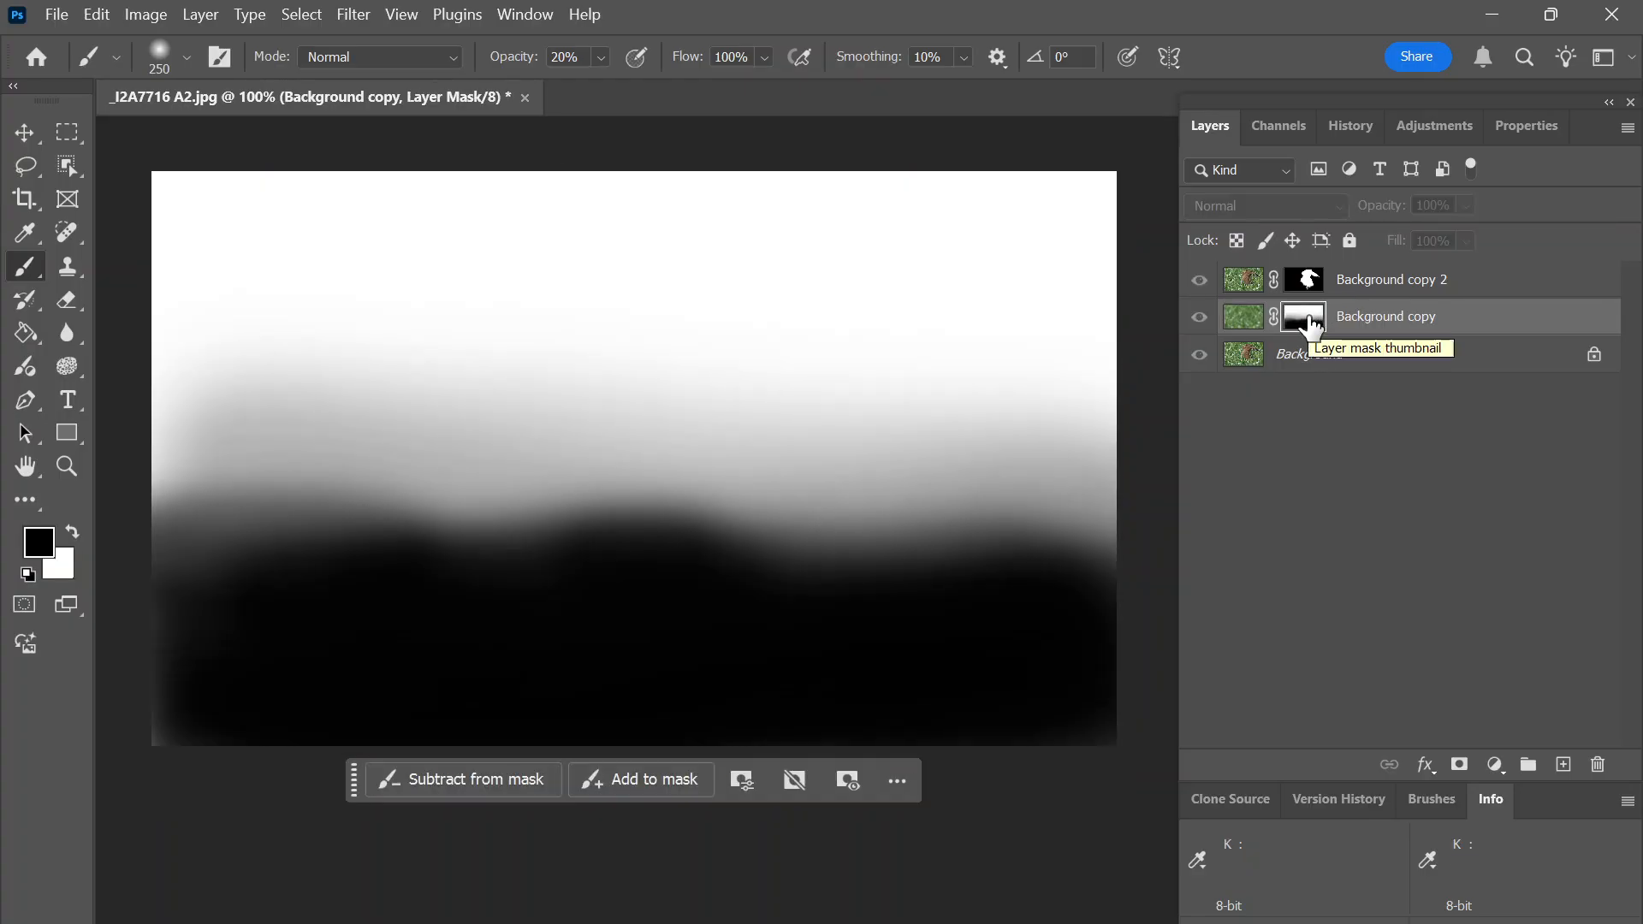
{"action": "left_click", "coordinate": [1313, 324], "text": "alt"}
{"action": "left_click", "coordinate": [1312, 324], "text": "alt"}
{"action": "left_click", "coordinate": [1312, 324], "text": "alt"}
{"action": "left_click", "coordinate": [1312, 325], "text": "alt"}
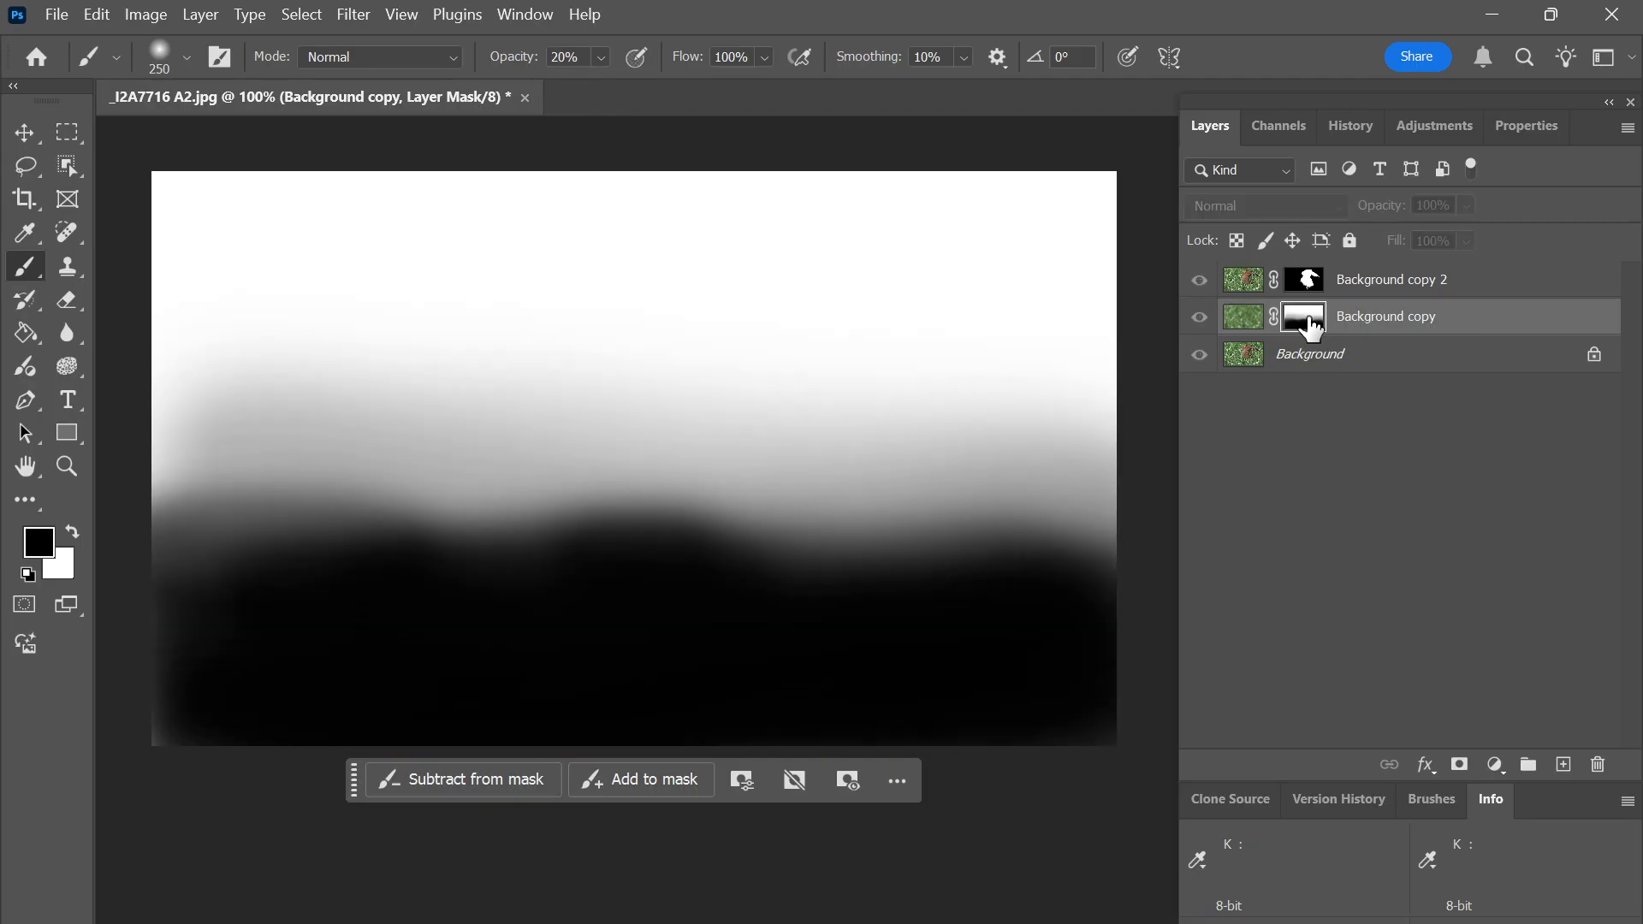
{"action": "left_click", "coordinate": [1314, 323], "text": "alt"}
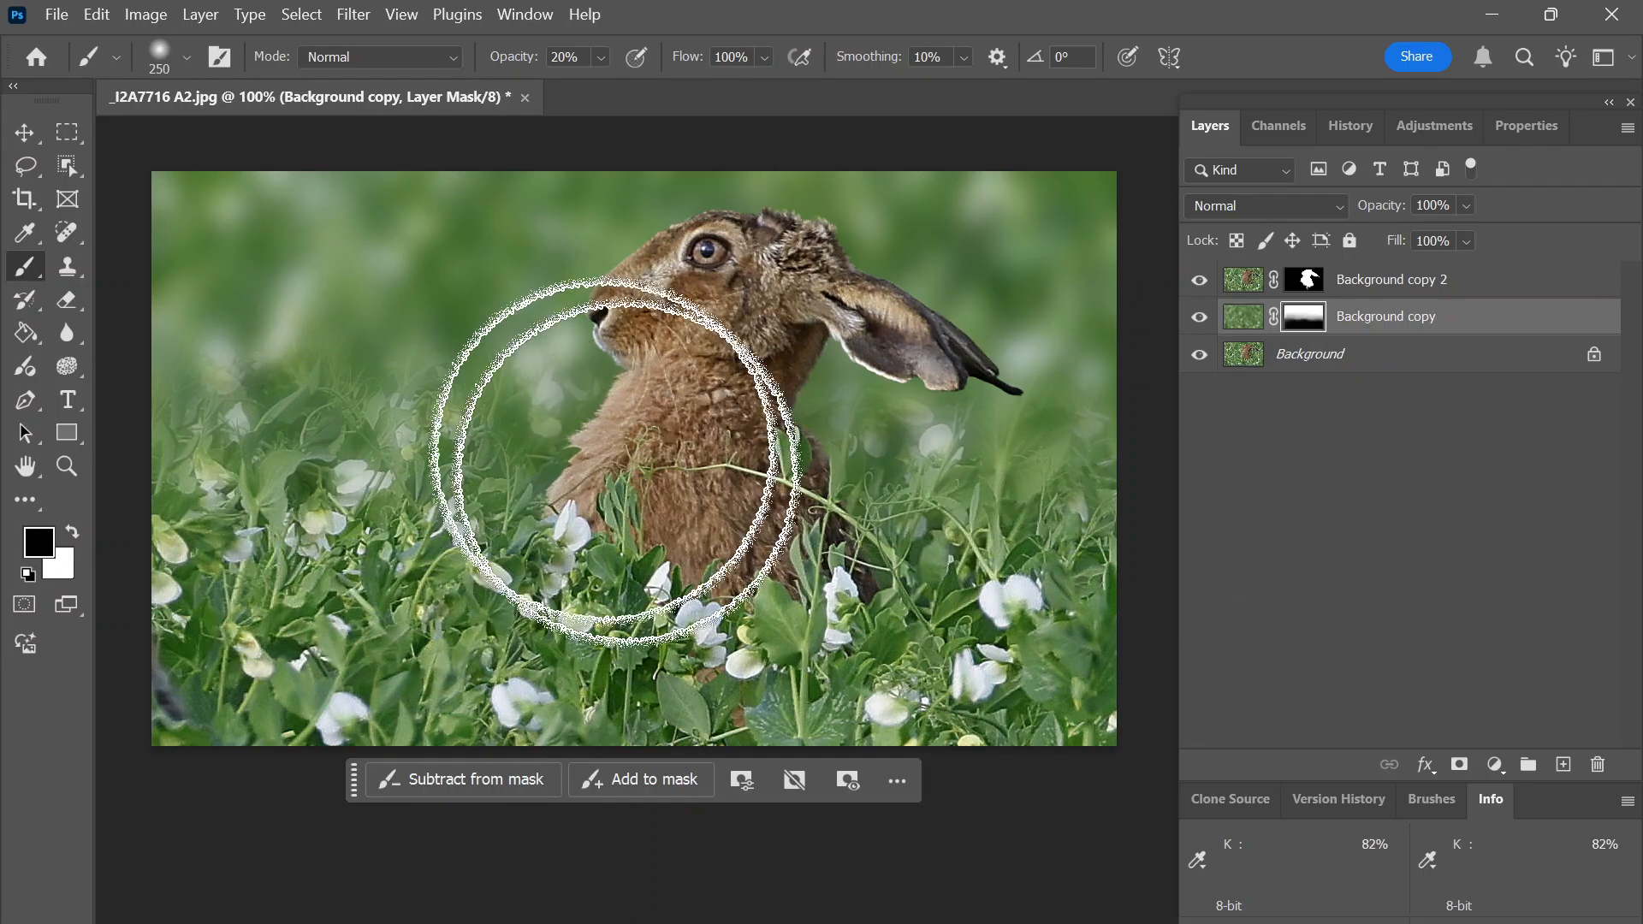
- Set the brush opacity to 100%, try painting black over the blurred background beside the hare's face, and undo the stroke
{"action": "key", "text": "0"}
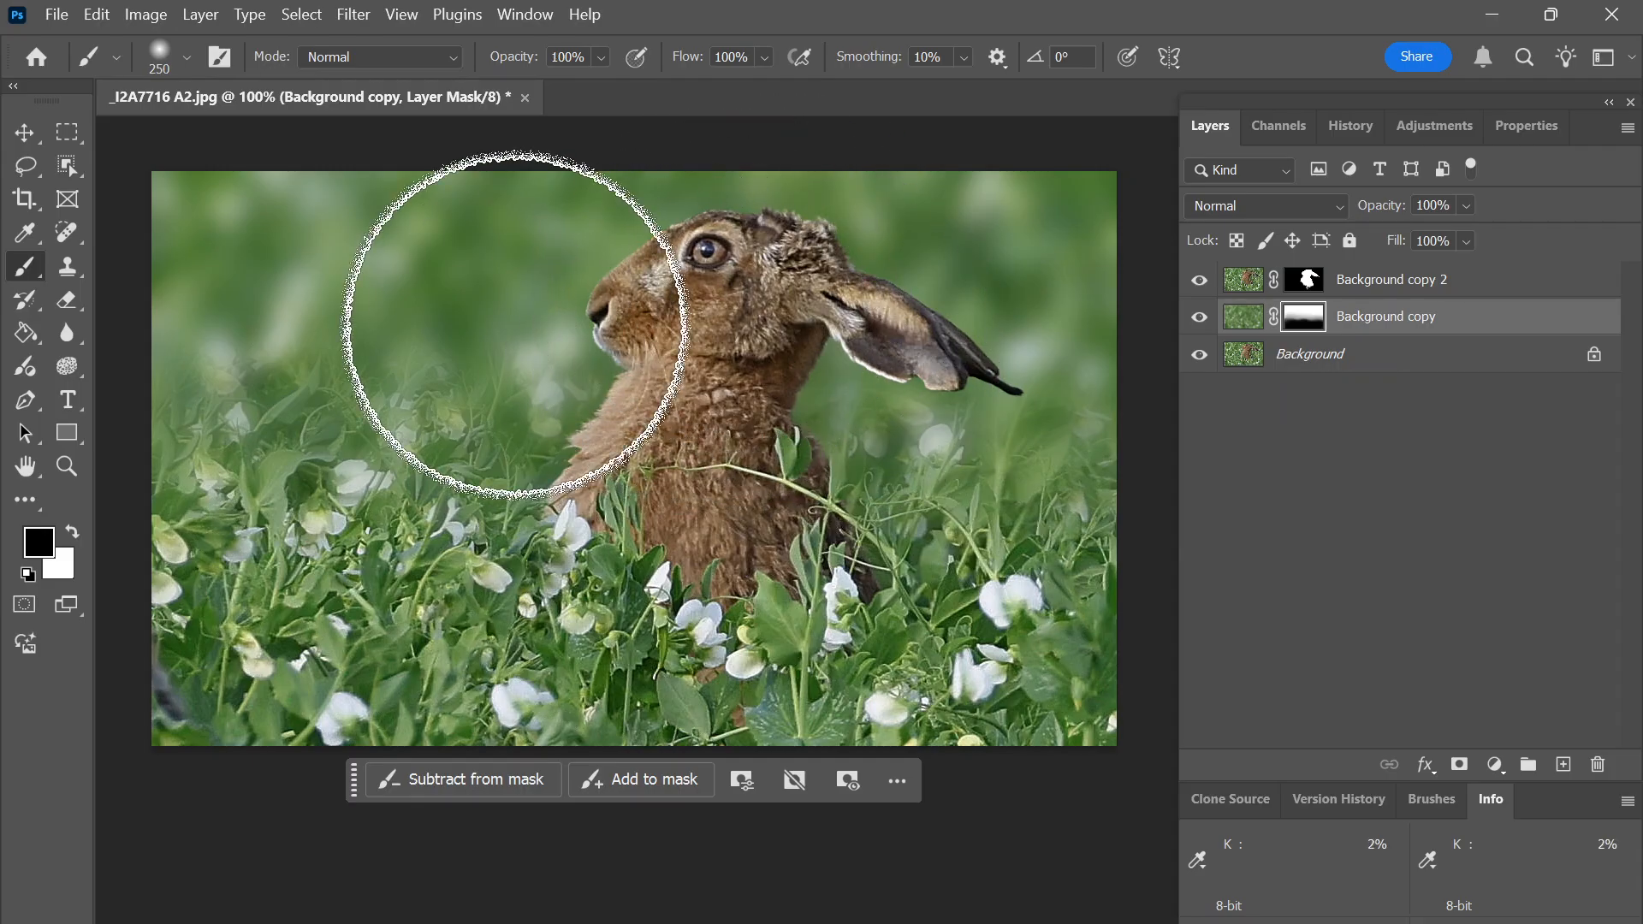
{"action": "mouse_move", "coordinate": [422, 220]}
{"action": "left_mouse_down"}
{"action": "mouse_move", "coordinate": [419, 413]}
{"action": "mouse_move", "coordinate": [403, 202]}
{"action": "mouse_move", "coordinate": [337, 378]}
{"action": "mouse_move", "coordinate": [390, 466]}
{"action": "left_mouse_up"}
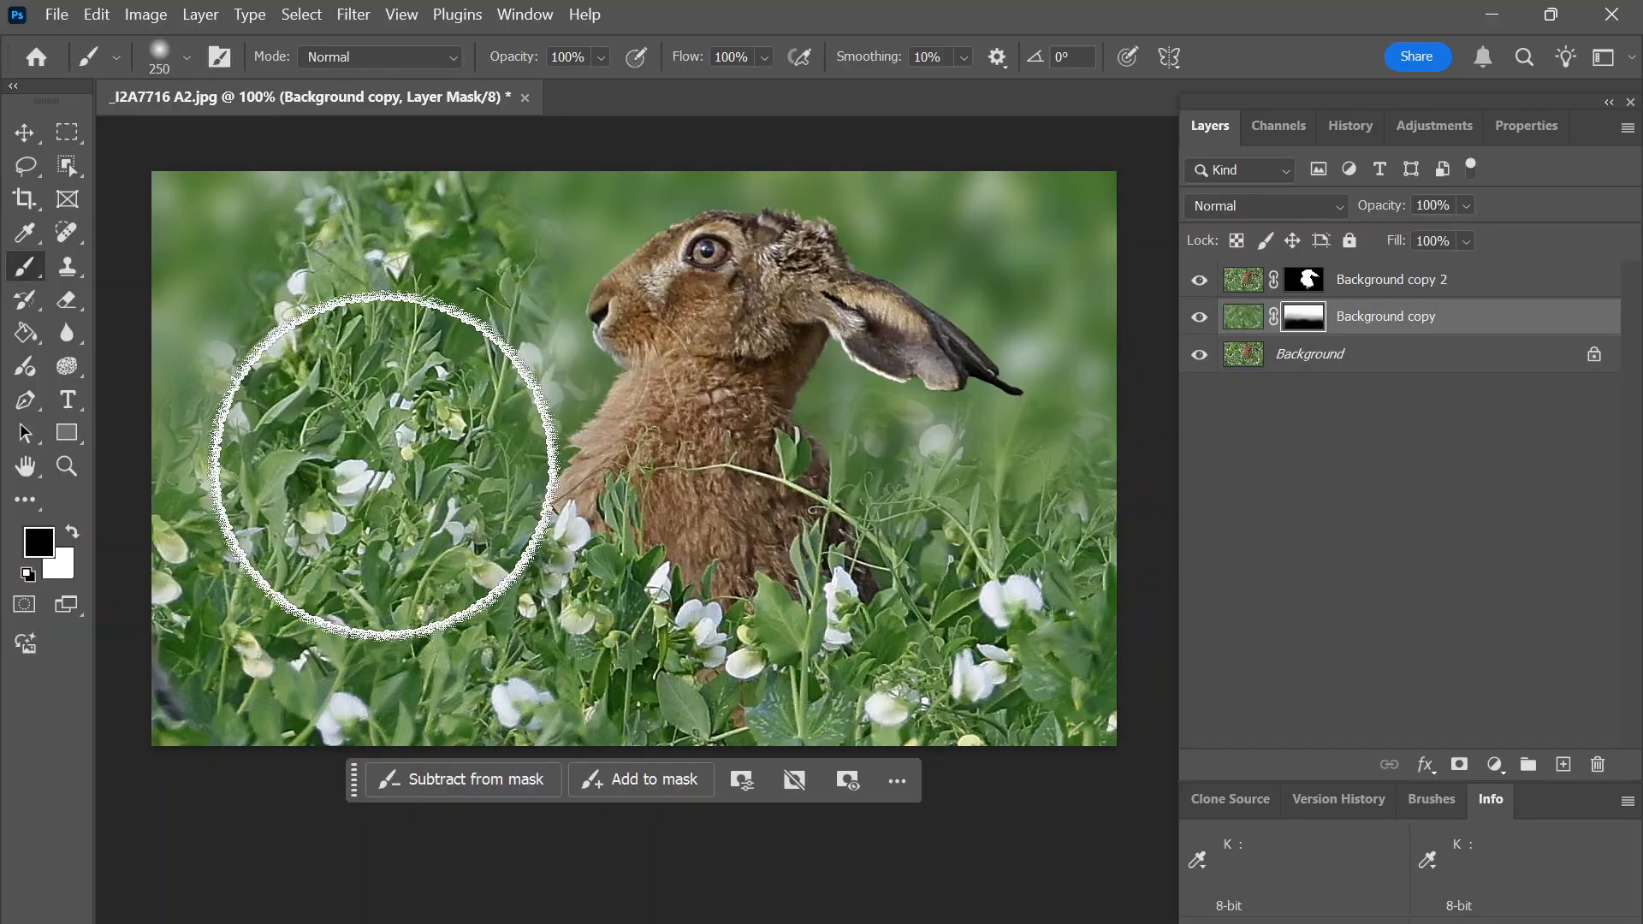
{"action": "key", "text": "ctrl+z"}
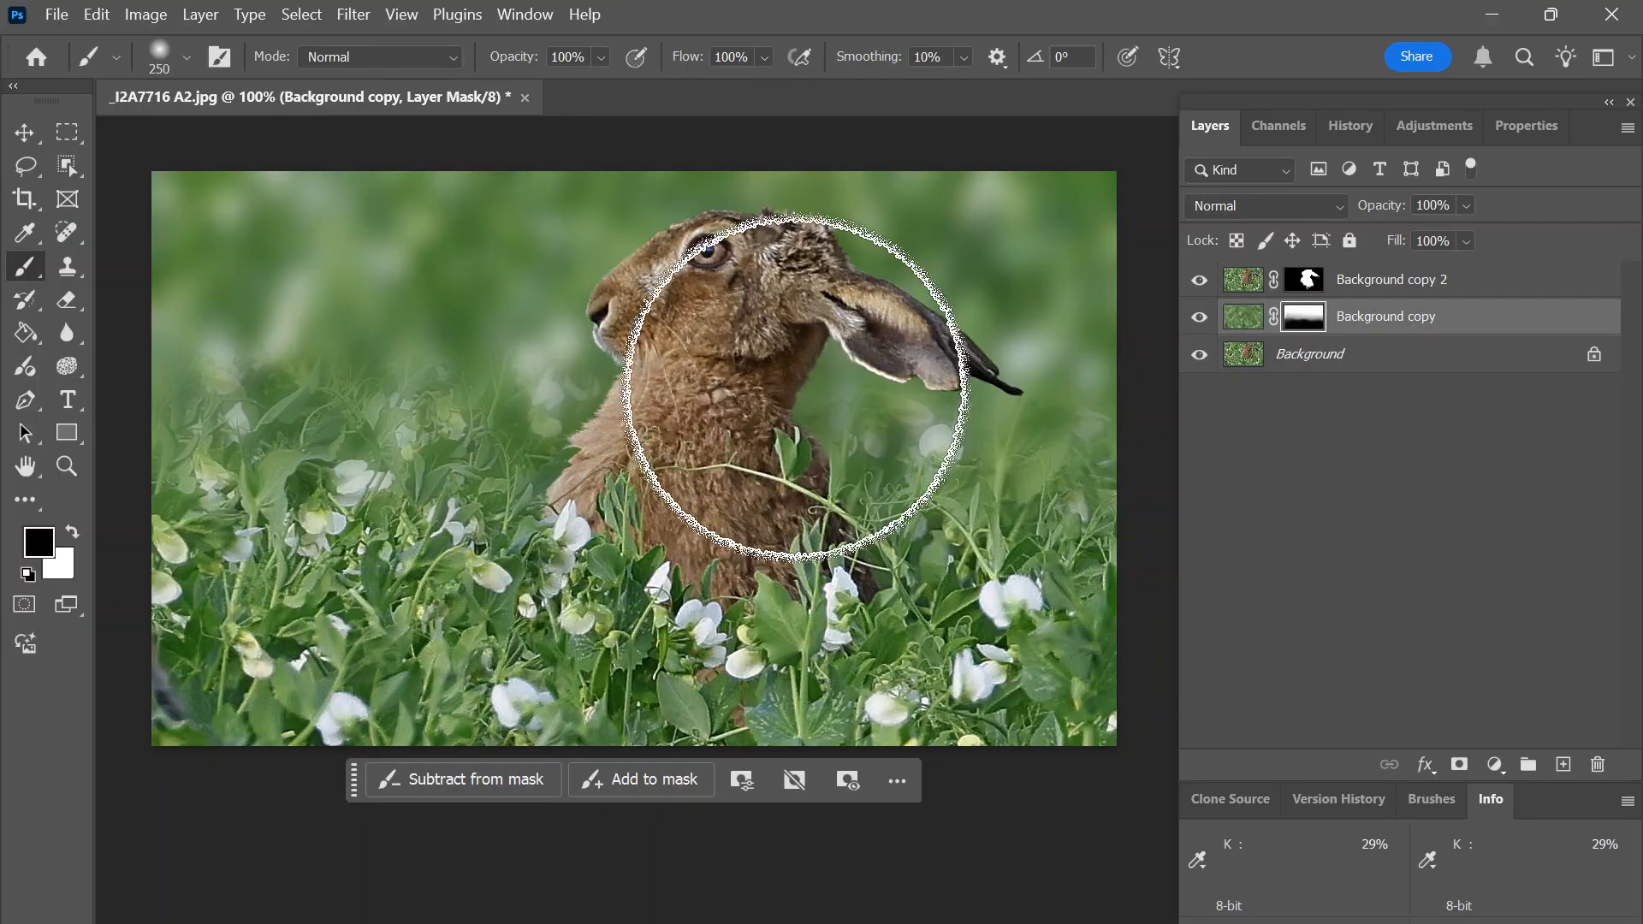
- Try painting white over the sharp foreground plants on Background copy's mask, and undo the stroke
{"action": "key", "text": "x"}
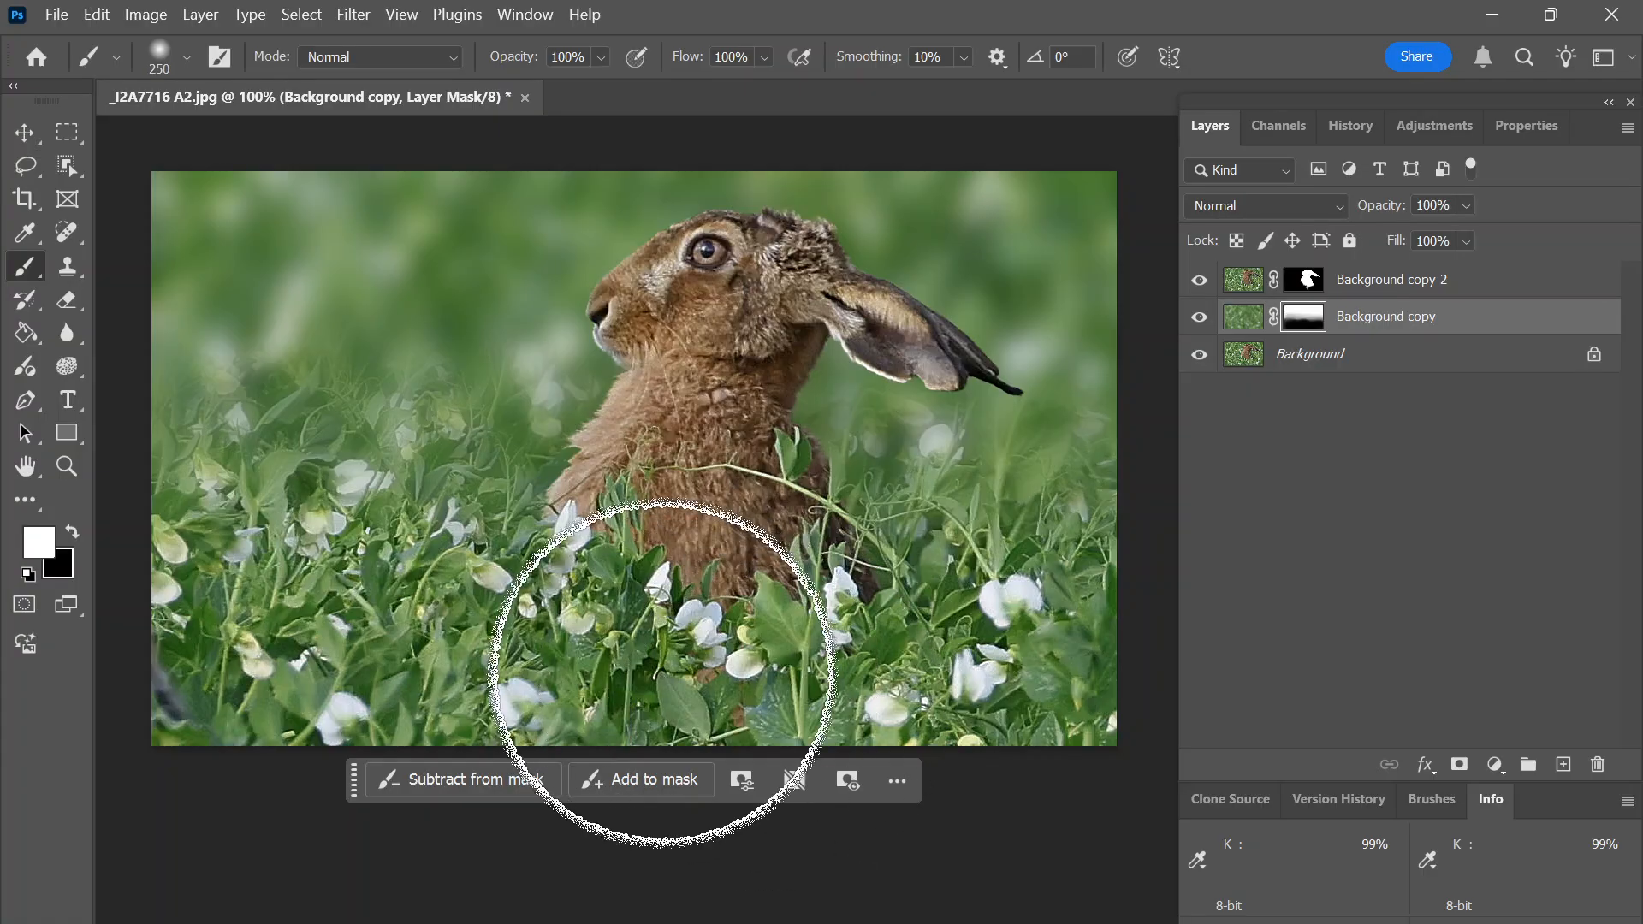
{"action": "mouse_move", "coordinate": [459, 759]}
{"action": "left_mouse_down"}
{"action": "mouse_move", "coordinate": [392, 406]}
{"action": "mouse_move", "coordinate": [357, 742]}
{"action": "mouse_move", "coordinate": [311, 706]}
{"action": "mouse_move", "coordinate": [371, 715]}
{"action": "left_mouse_up"}
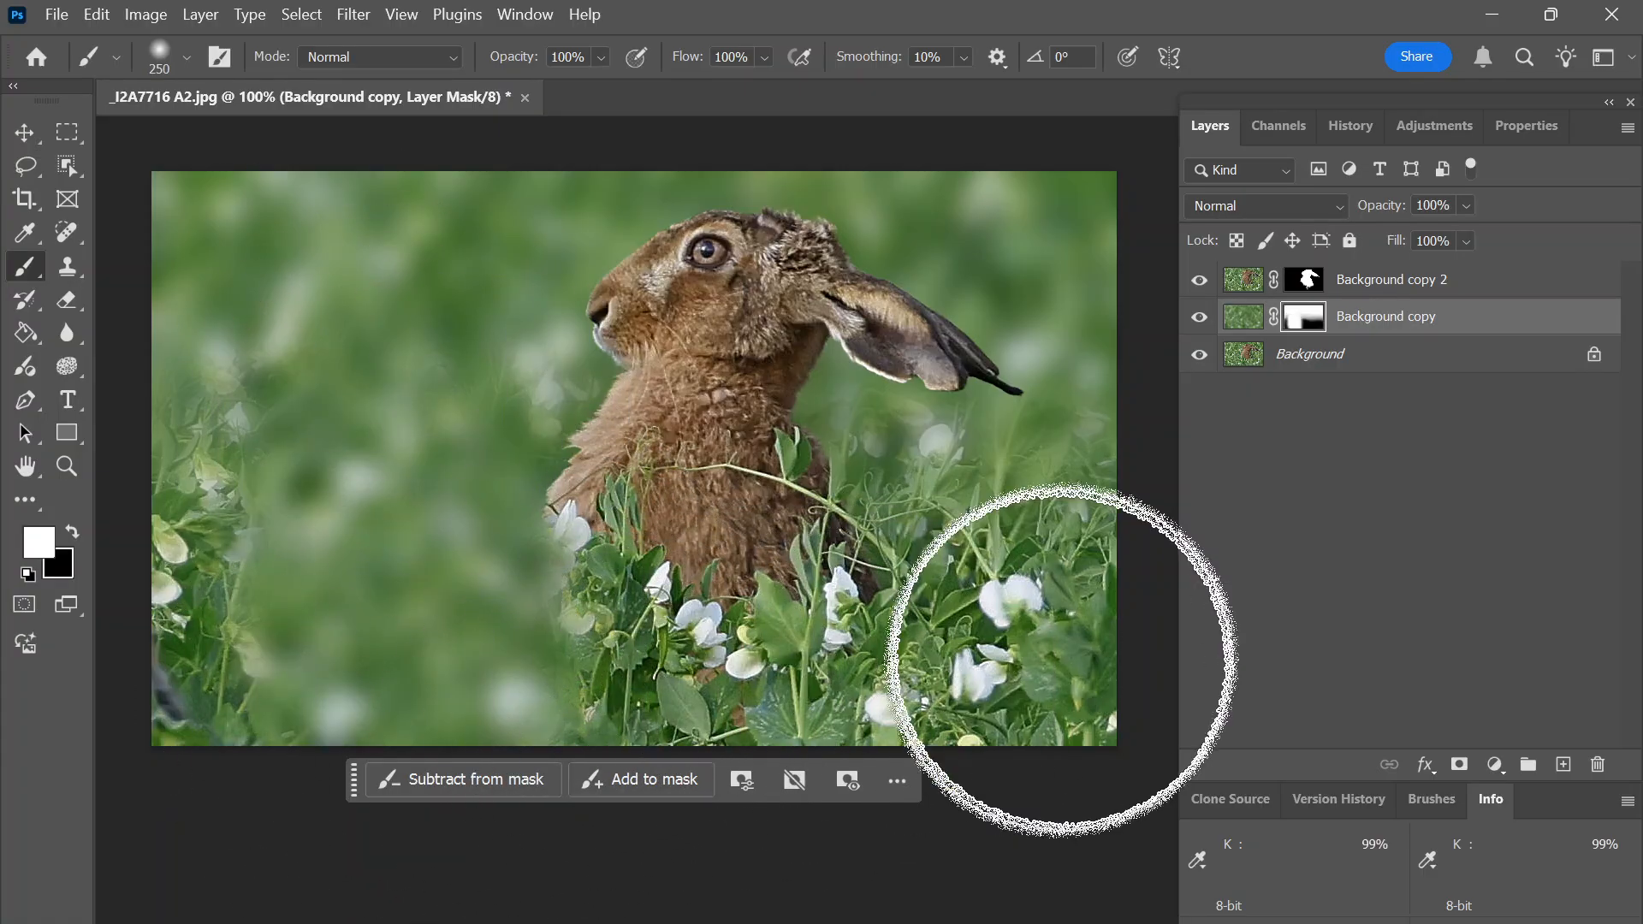
{"action": "key", "text": "ctrl+z"}
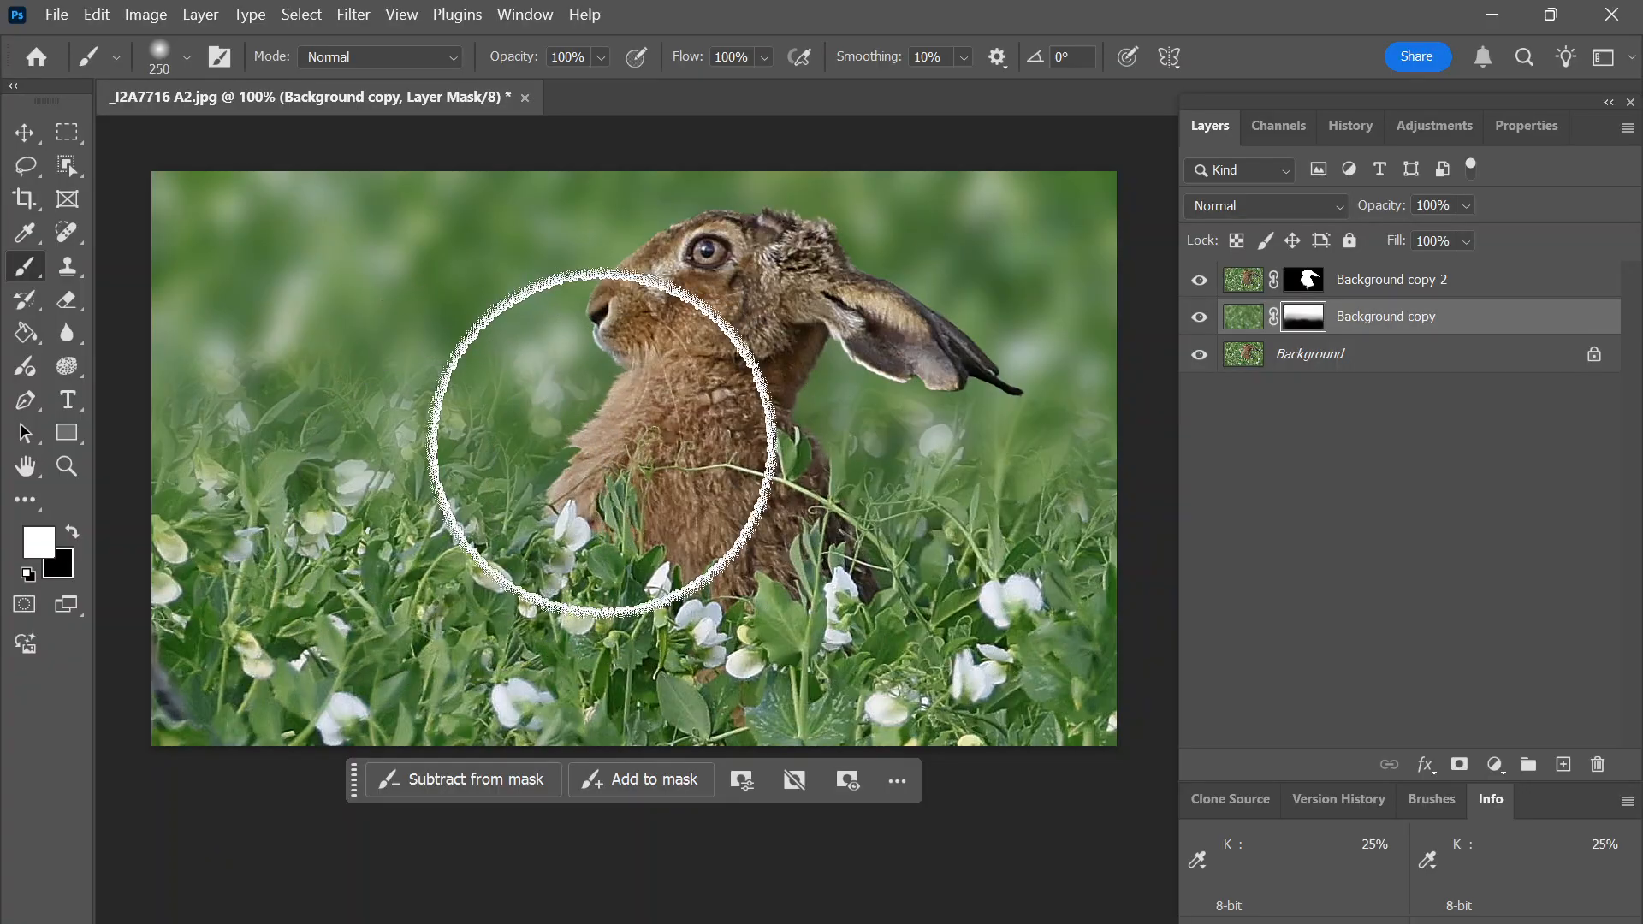
- Paint a white vertical band through the middle of Background copy's mask while viewing it alone, and compare the mask with the image
{"action": "key", "text": "x"}
{"action": "mouse_move", "coordinate": [503, 291]}
{"action": "left_mouse_down"}
{"action": "mouse_move", "coordinate": [470, 367]}
{"action": "mouse_move", "coordinate": [477, 624]}
{"action": "mouse_move", "coordinate": [708, 505]}
{"action": "left_mouse_up"}
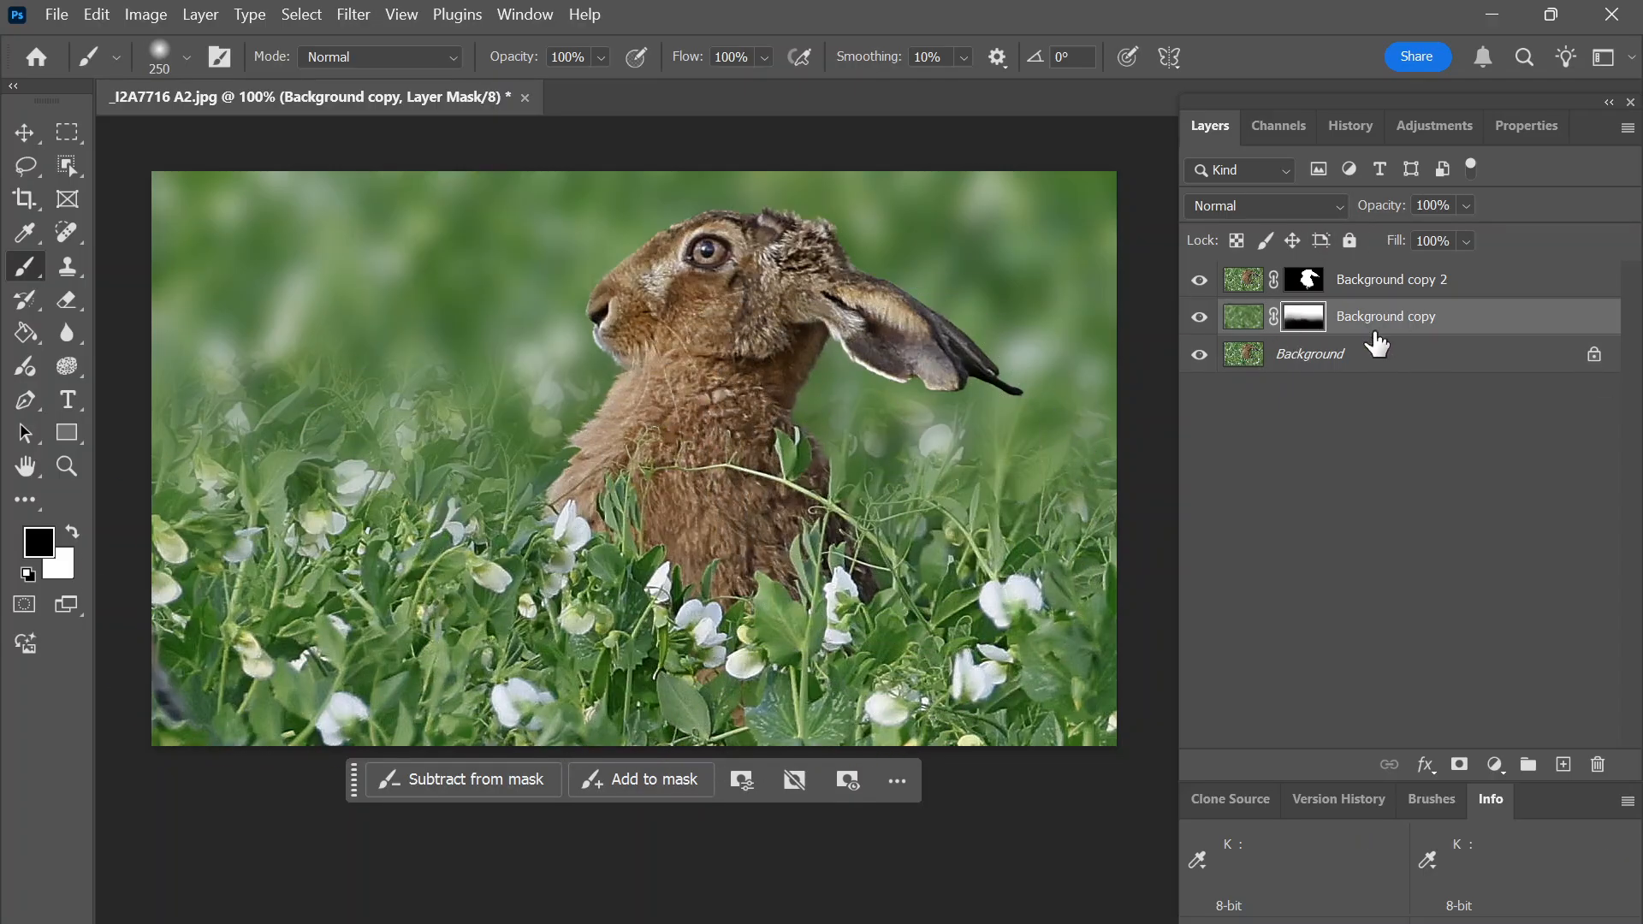
{"action": "left_click", "coordinate": [1318, 327], "text": "alt"}
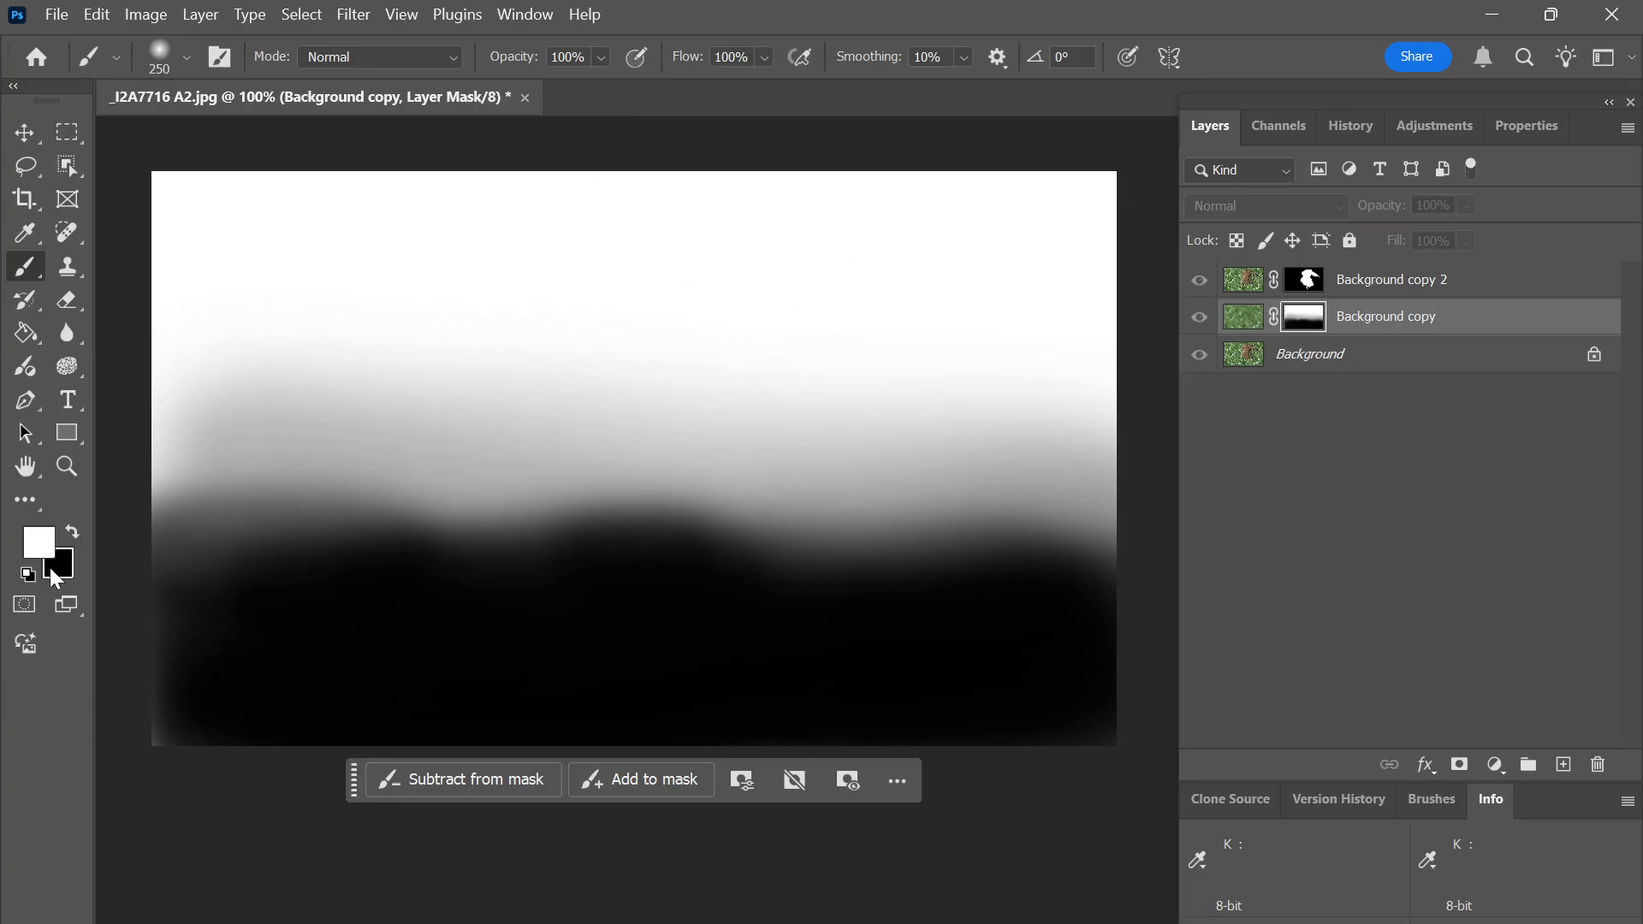
{"action": "mouse_move", "coordinate": [533, 319]}
{"action": "left_mouse_down"}
{"action": "mouse_move", "coordinate": [606, 478]}
{"action": "mouse_move", "coordinate": [587, 642]}
{"action": "mouse_move", "coordinate": [611, 561]}
{"action": "left_mouse_up"}
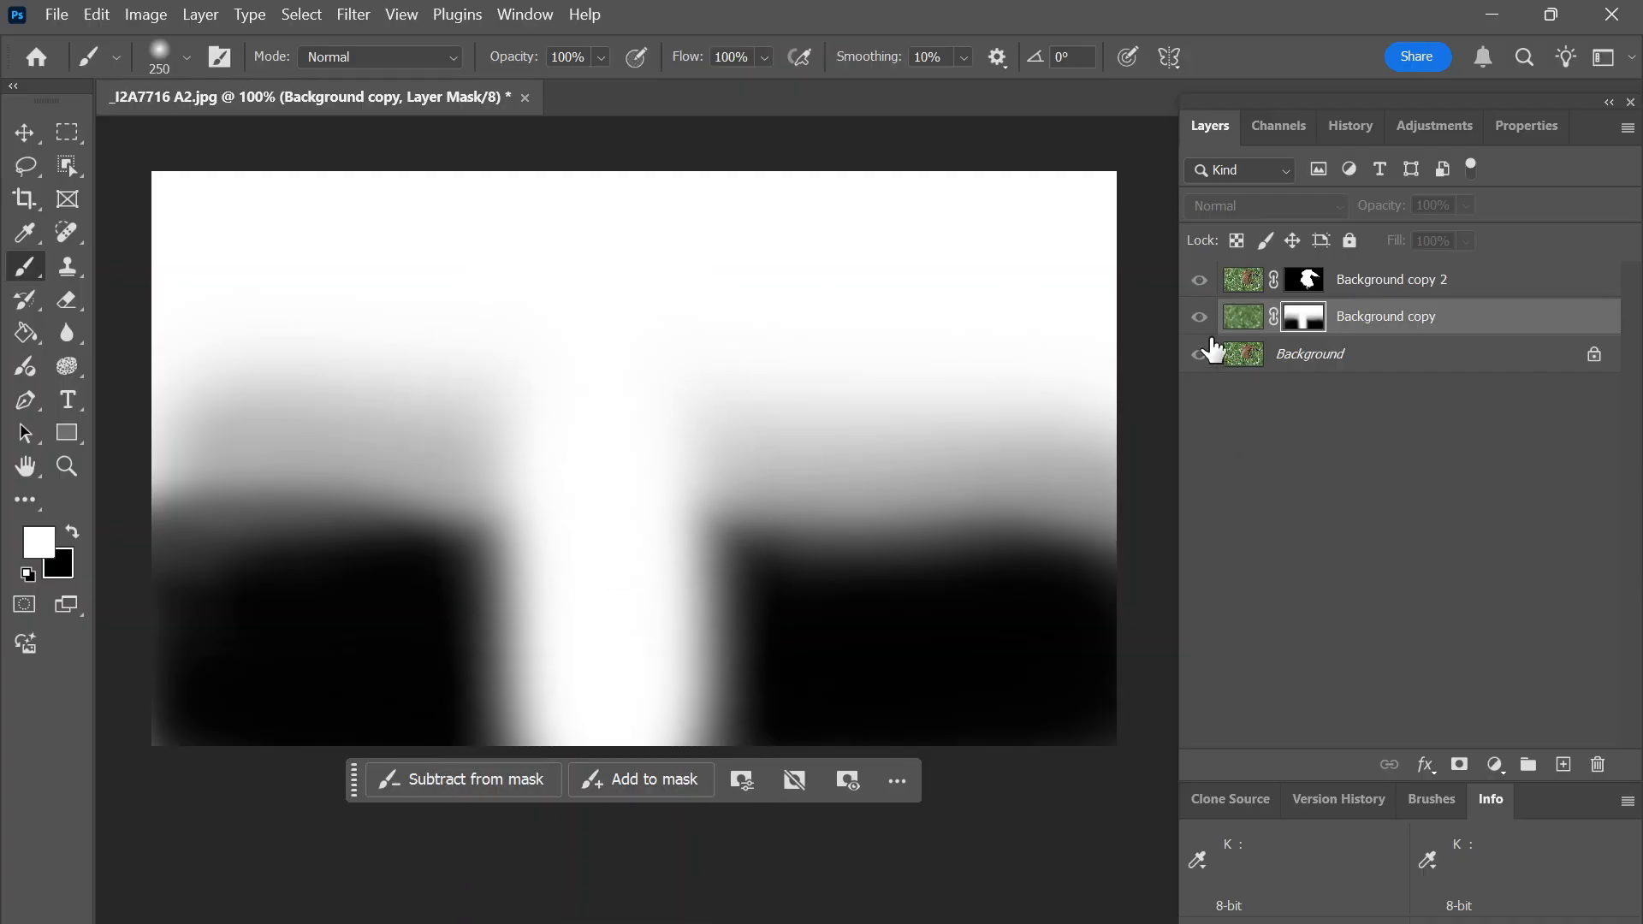
{"action": "left_click", "coordinate": [1314, 320], "text": "alt"}
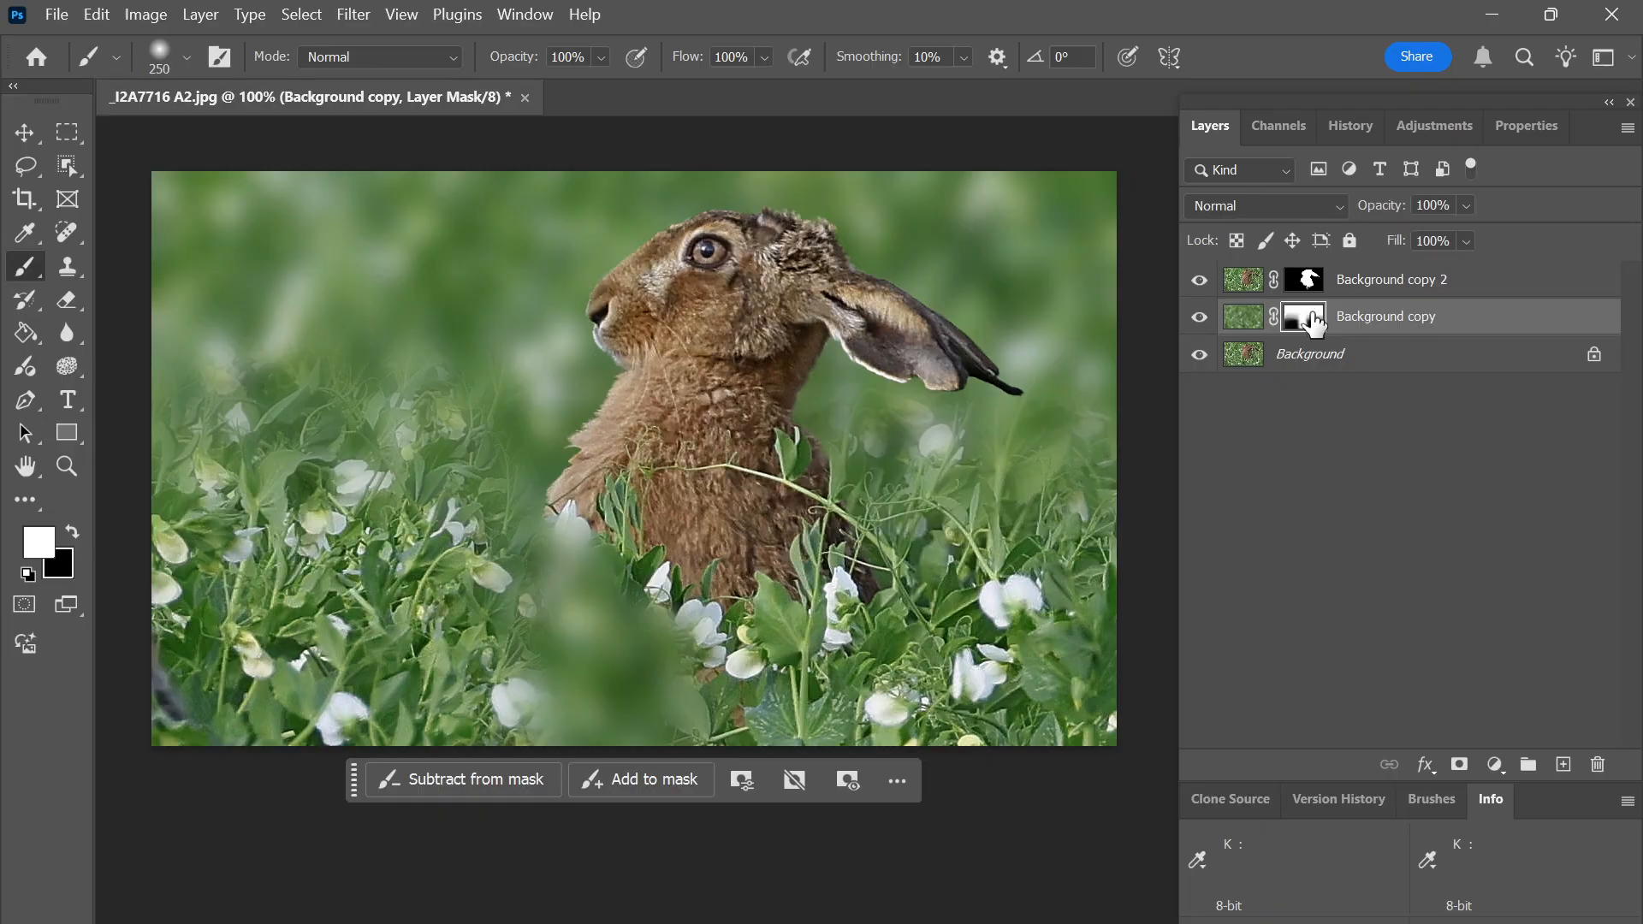
{"action": "left_click", "coordinate": [1313, 320], "text": "alt"}
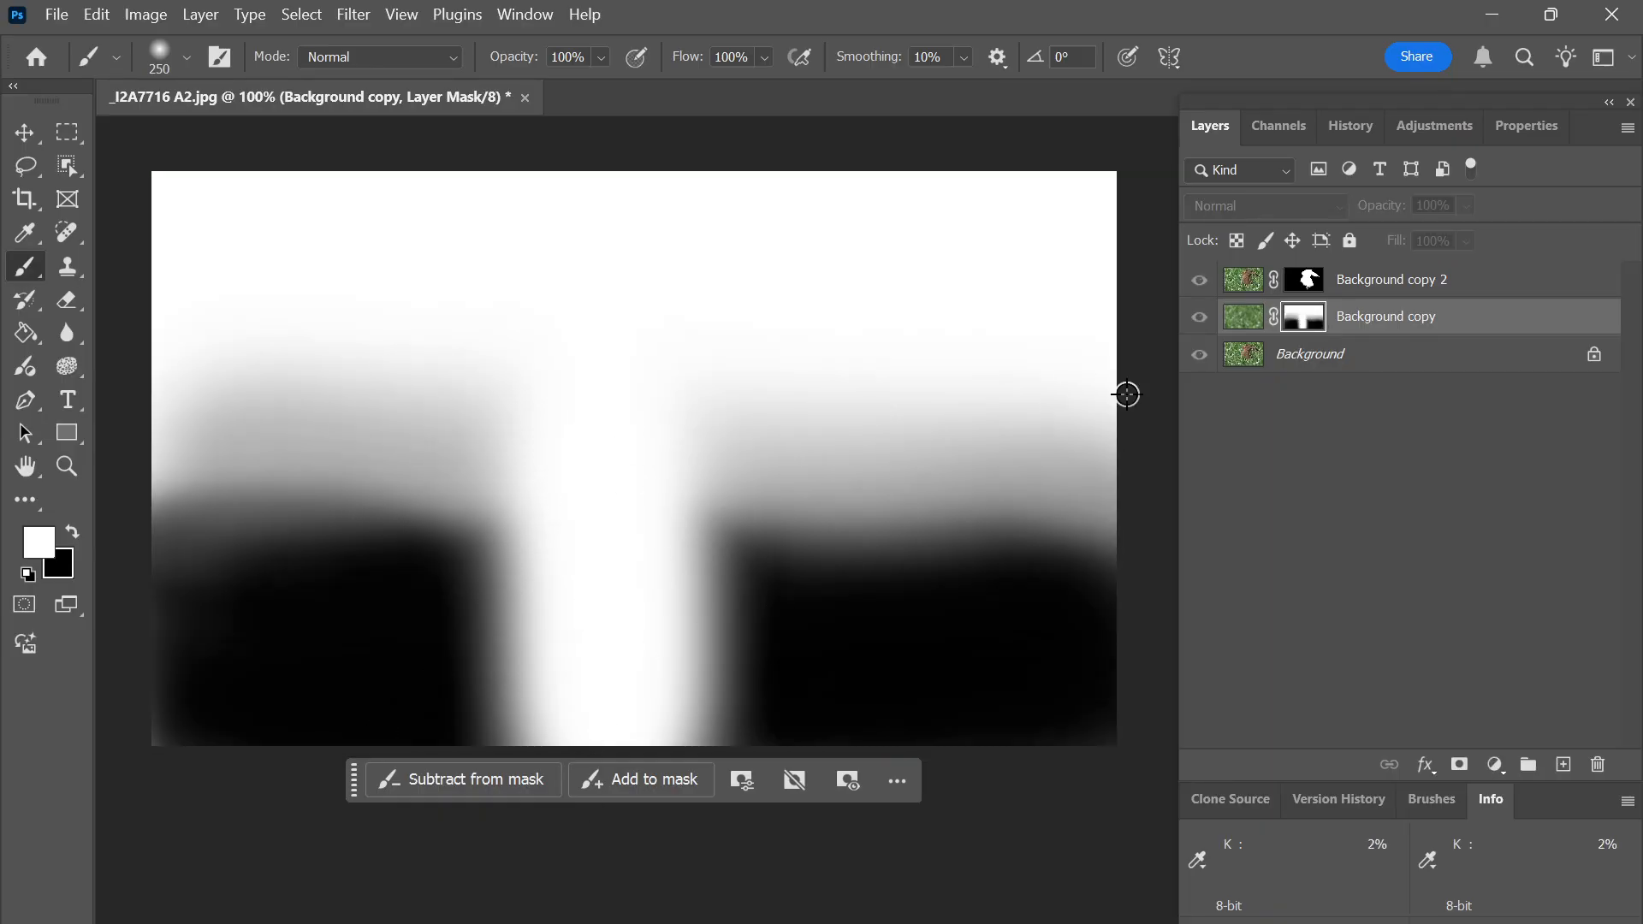
{"action": "left_click", "coordinate": [1314, 320], "text": "alt"}
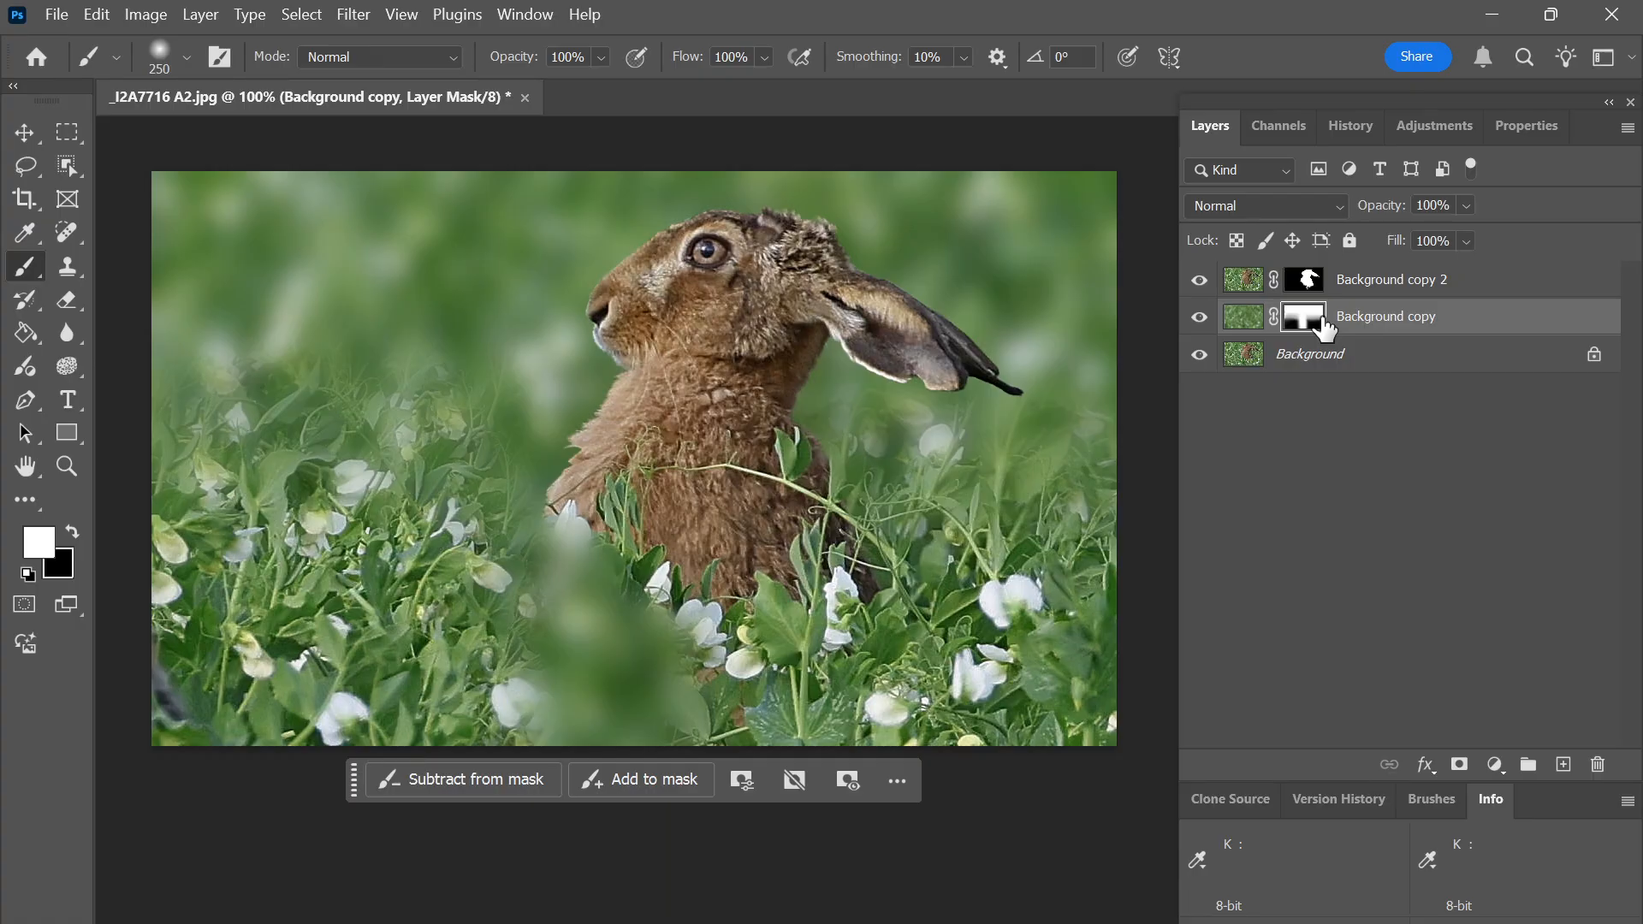
- Try painting white over the sharp plants beneath the hare's tail side, step back and forth through the strokes, and leave them undone
{"action": "mouse_move", "coordinate": [760, 484]}
{"action": "left_mouse_down"}
{"action": "mouse_move", "coordinate": [751, 573]}
{"action": "mouse_move", "coordinate": [836, 809]}
{"action": "mouse_move", "coordinate": [860, 545]}
{"action": "mouse_move", "coordinate": [824, 521]}
{"action": "mouse_move", "coordinate": [840, 621]}
{"action": "mouse_move", "coordinate": [869, 629]}
{"action": "mouse_move", "coordinate": [797, 723]}
{"action": "mouse_move", "coordinate": [874, 754]}
{"action": "left_mouse_up"}
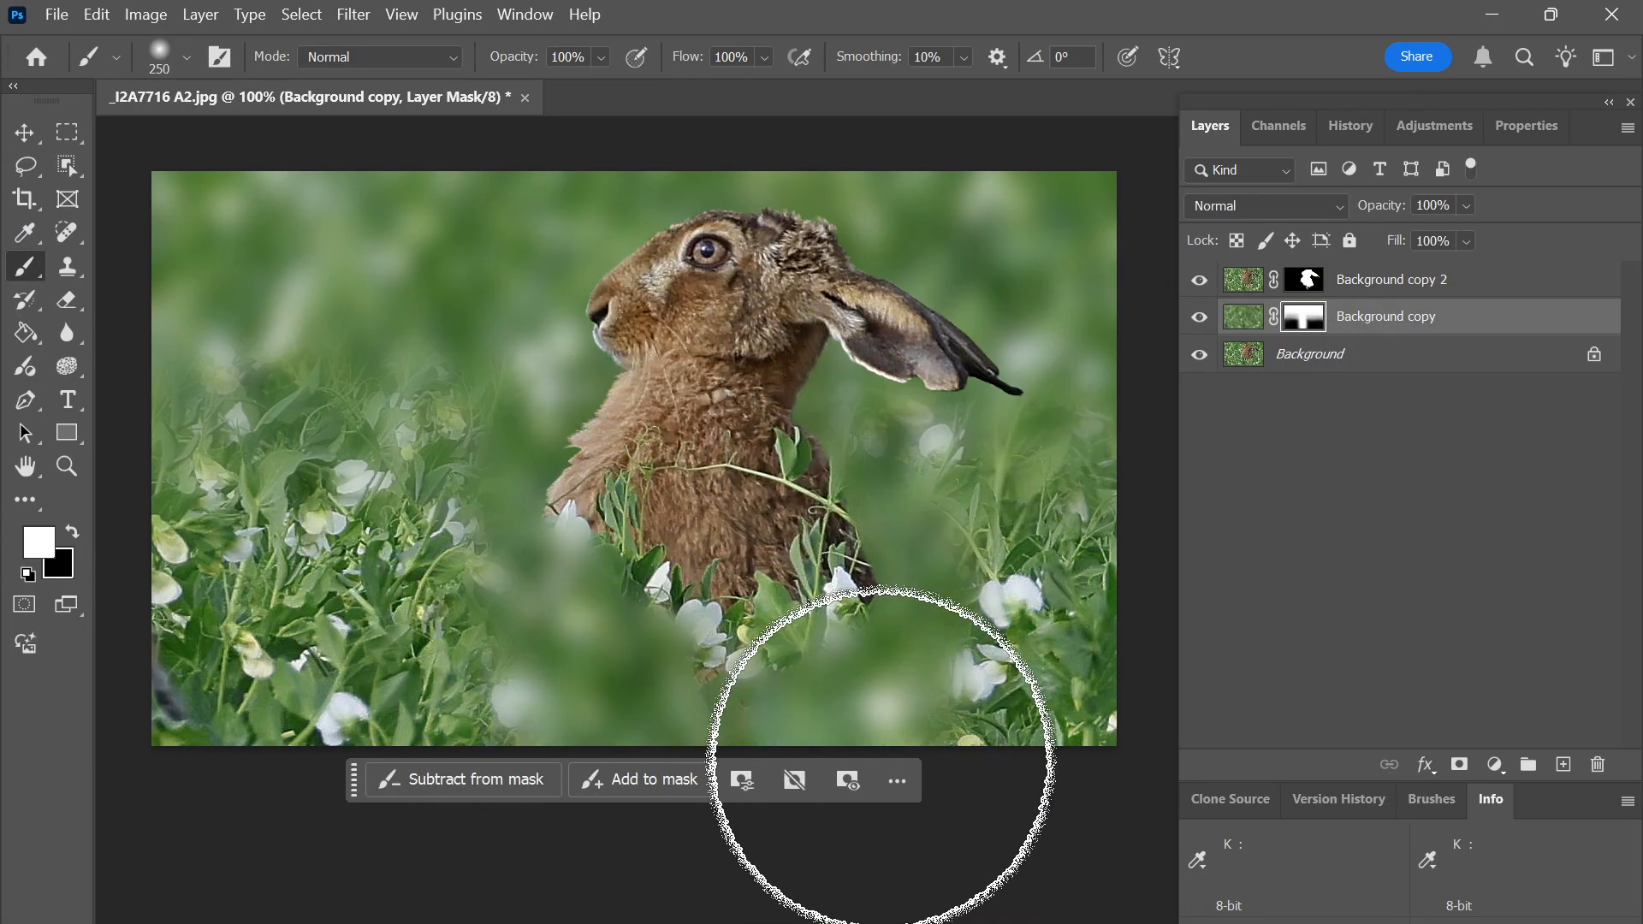
{"action": "key", "text": "ctrl+z"}
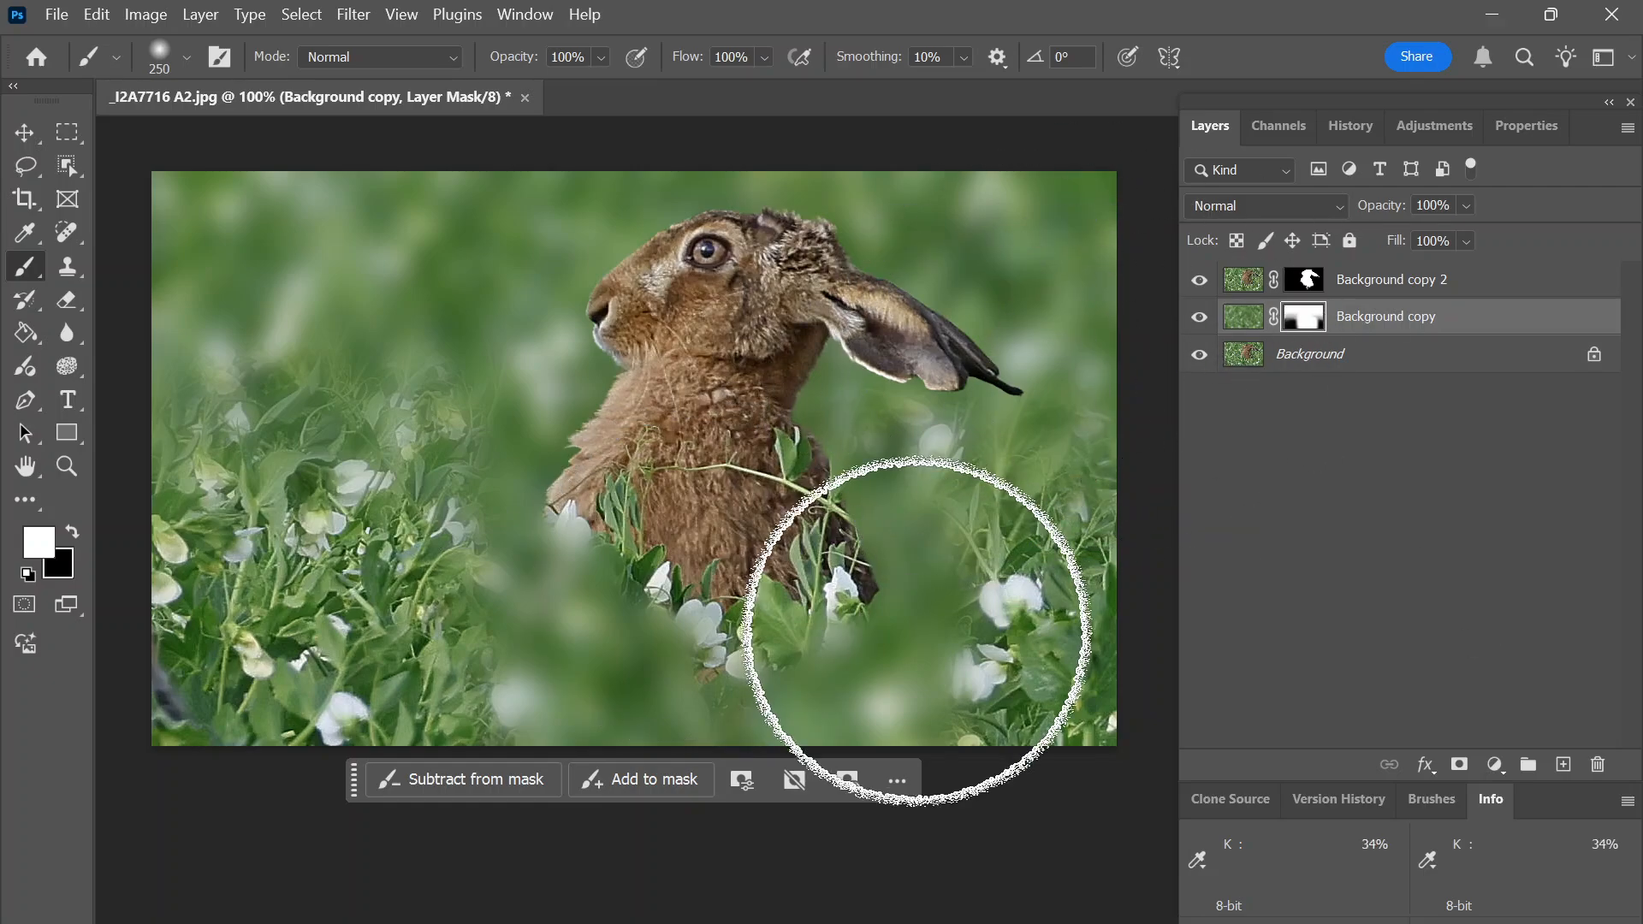
{"action": "key", "text": "ctrl+z"}
{"action": "key", "text": "ctrl+shift+z"}
{"action": "key", "text": "ctrl+z"}
{"action": "key", "text": "ctrl+shift+z"}
{"action": "key", "text": "ctrl+z"}
{"action": "key", "text": "ctrl+shift+z"}
{"action": "key", "text": "ctrl+z"}
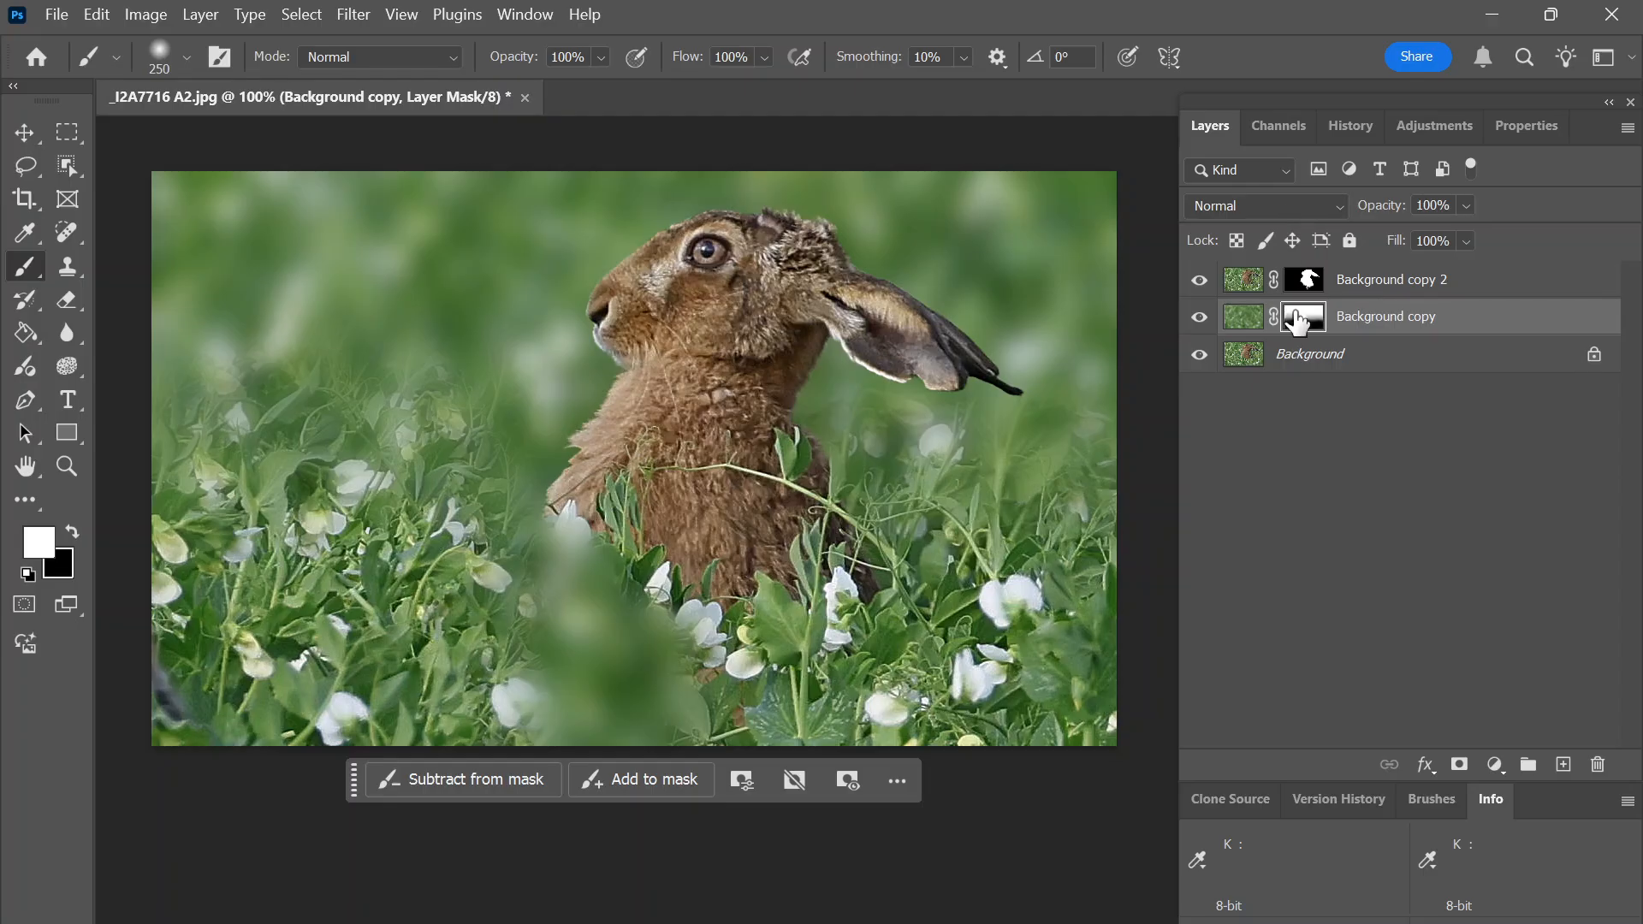
- Revert the image in the history to the state before the white strokes over the sharp plants beneath the hare
{"action": "left_click", "coordinate": [1340, 127]}
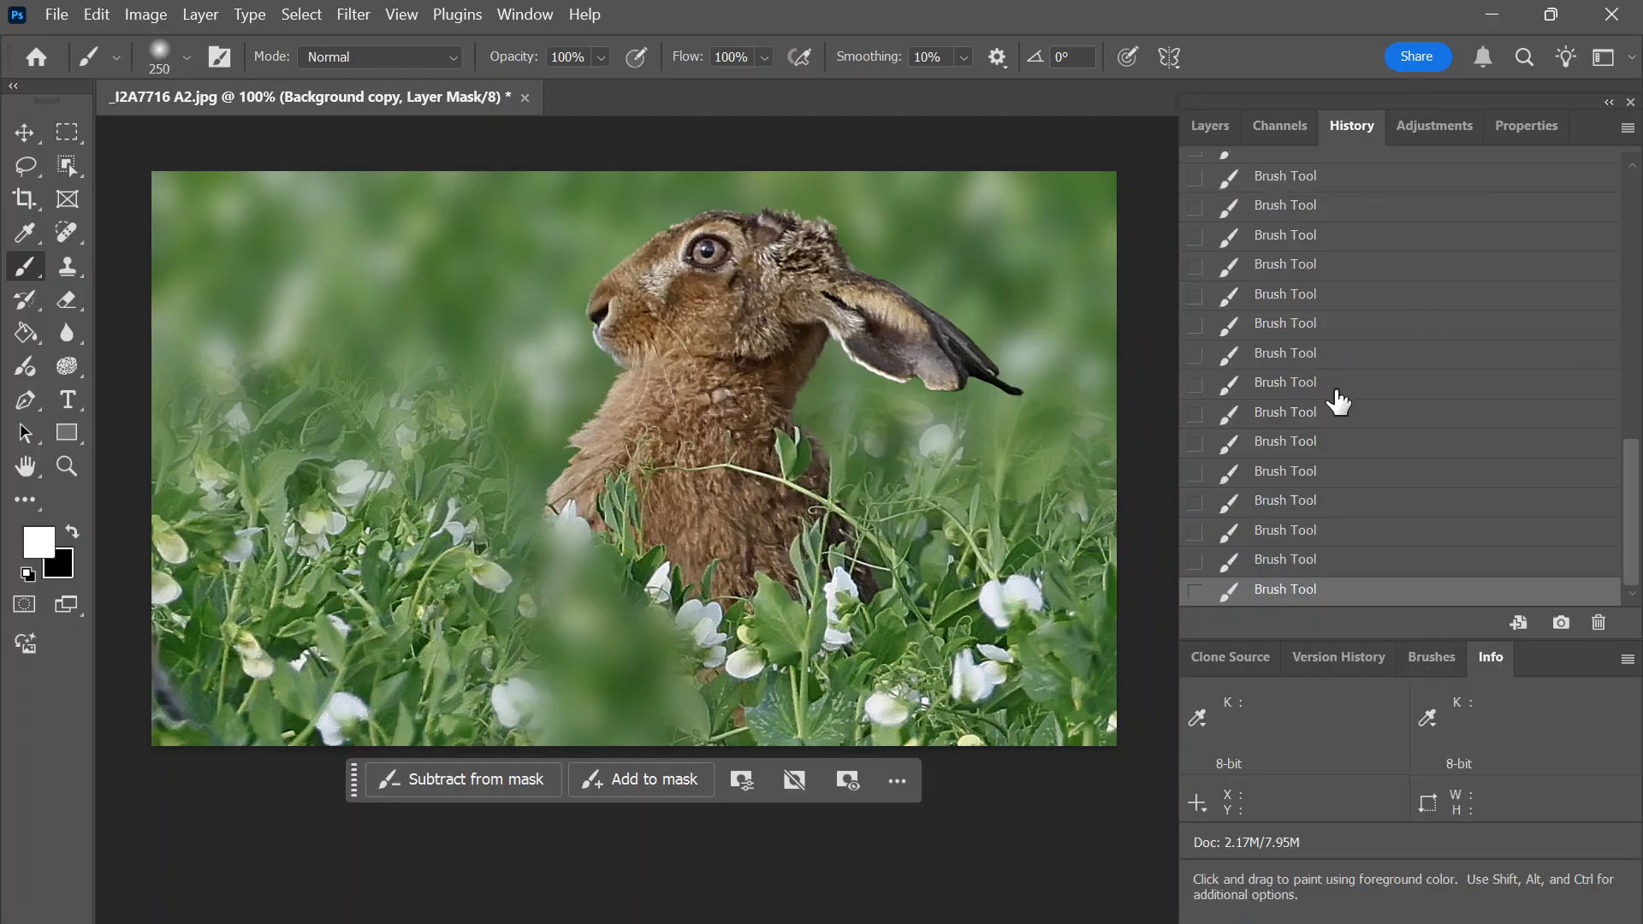
{"action": "left_click", "coordinate": [1283, 532]}
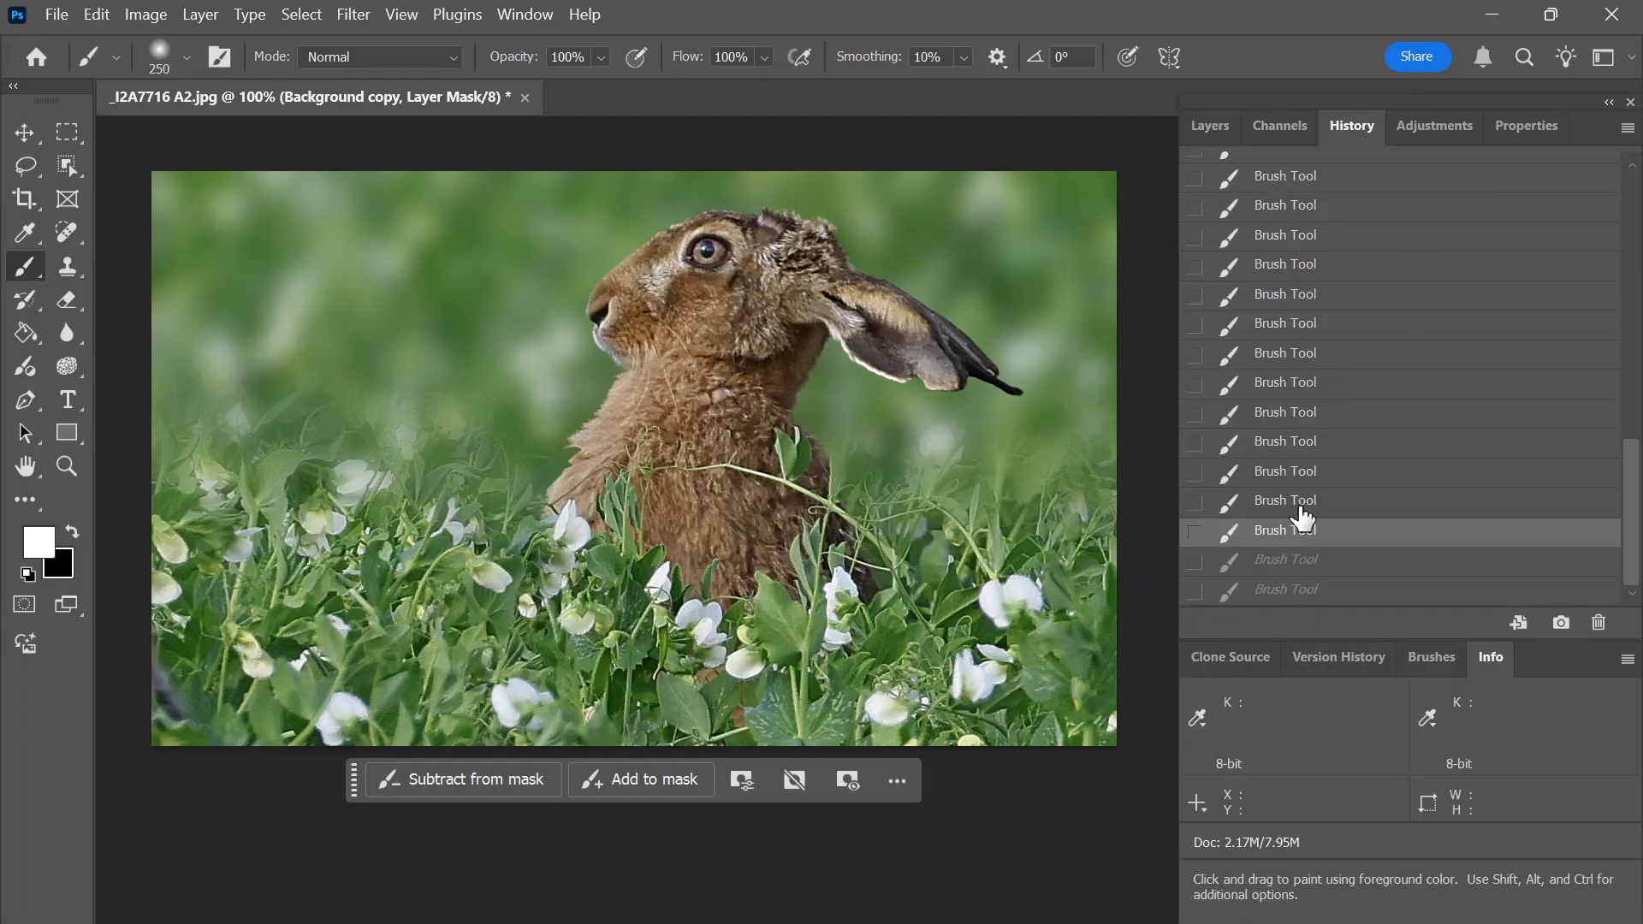
{"action": "left_click", "coordinate": [1301, 505]}
{"action": "left_click", "coordinate": [1305, 532]}
{"action": "left_click", "coordinate": [1210, 126]}
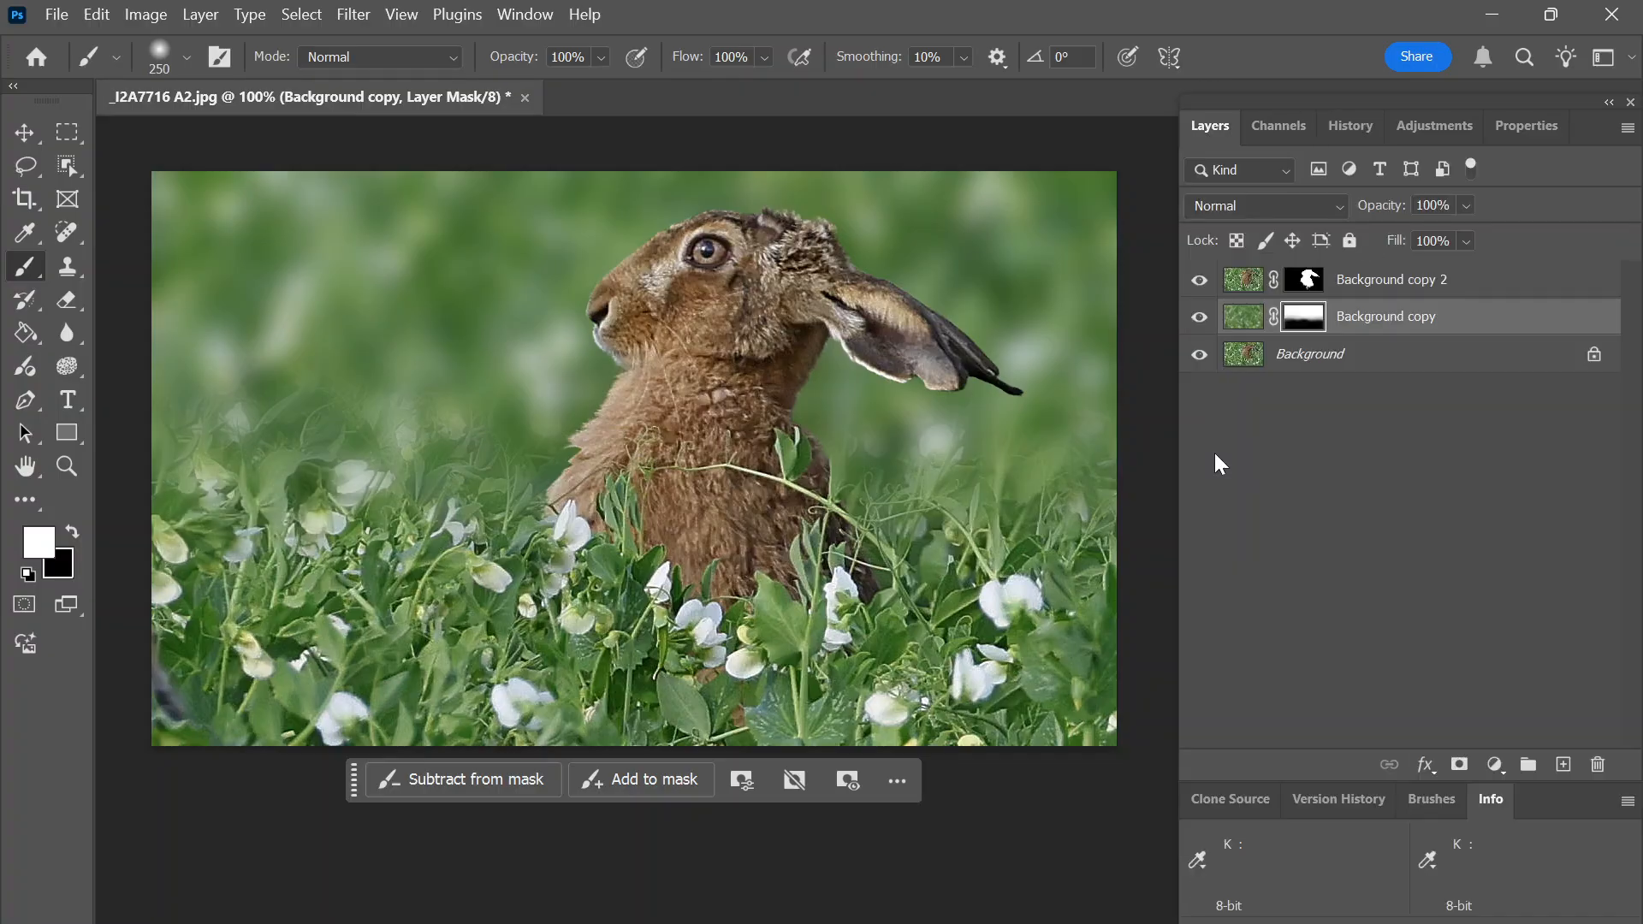
- Try painting a white vertical band down the middle of Background copy's mask while viewing it alone, check the image, and undo the stroke
{"action": "left_click", "coordinate": [1315, 332], "text": "alt"}
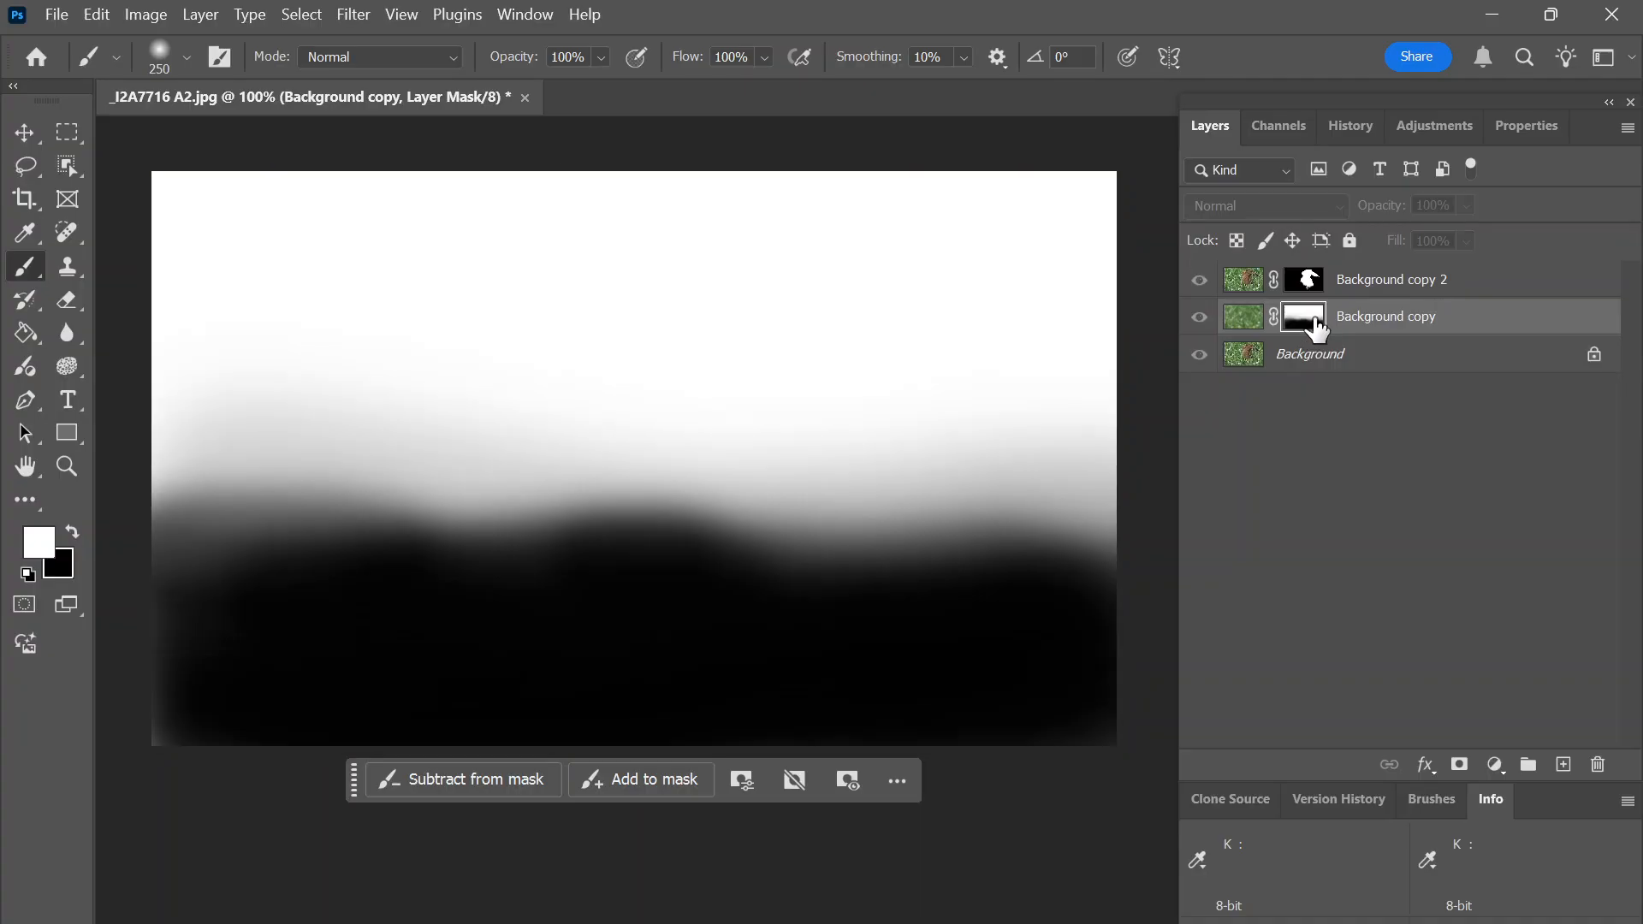
{"action": "left_click", "coordinate": [1317, 329], "text": "alt"}
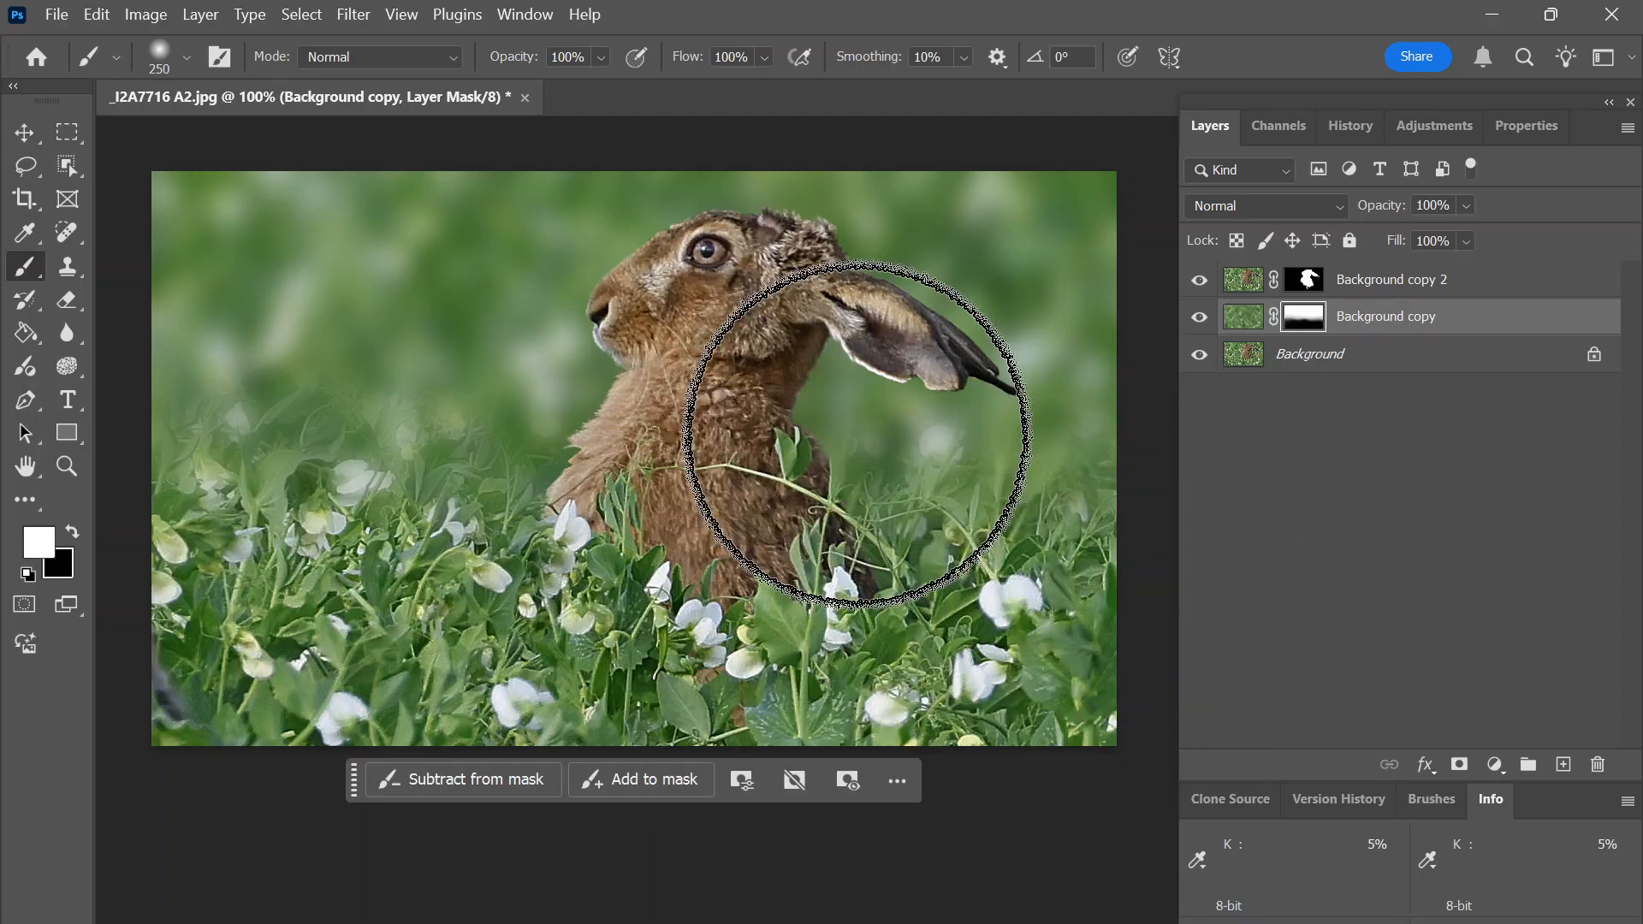
{"action": "left_click", "coordinate": [1314, 323], "text": "alt"}
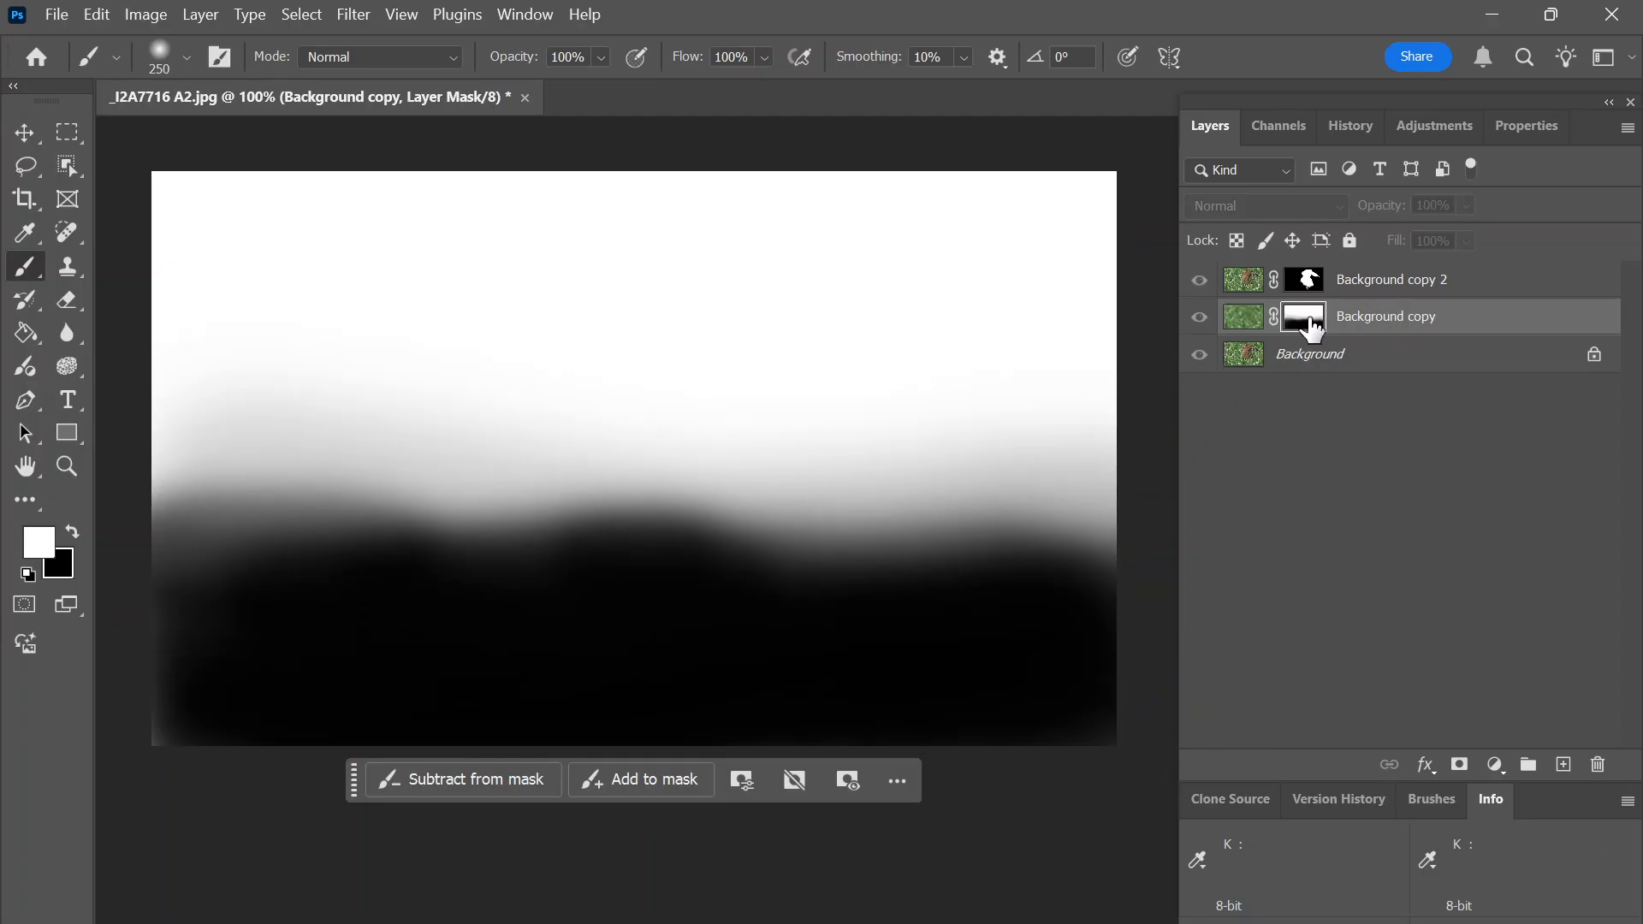
{"action": "mouse_move", "coordinate": [681, 445]}
{"action": "left_mouse_down"}
{"action": "mouse_move", "coordinate": [685, 655]}
{"action": "mouse_move", "coordinate": [642, 656]}
{"action": "mouse_move", "coordinate": [653, 697]}
{"action": "left_mouse_up"}
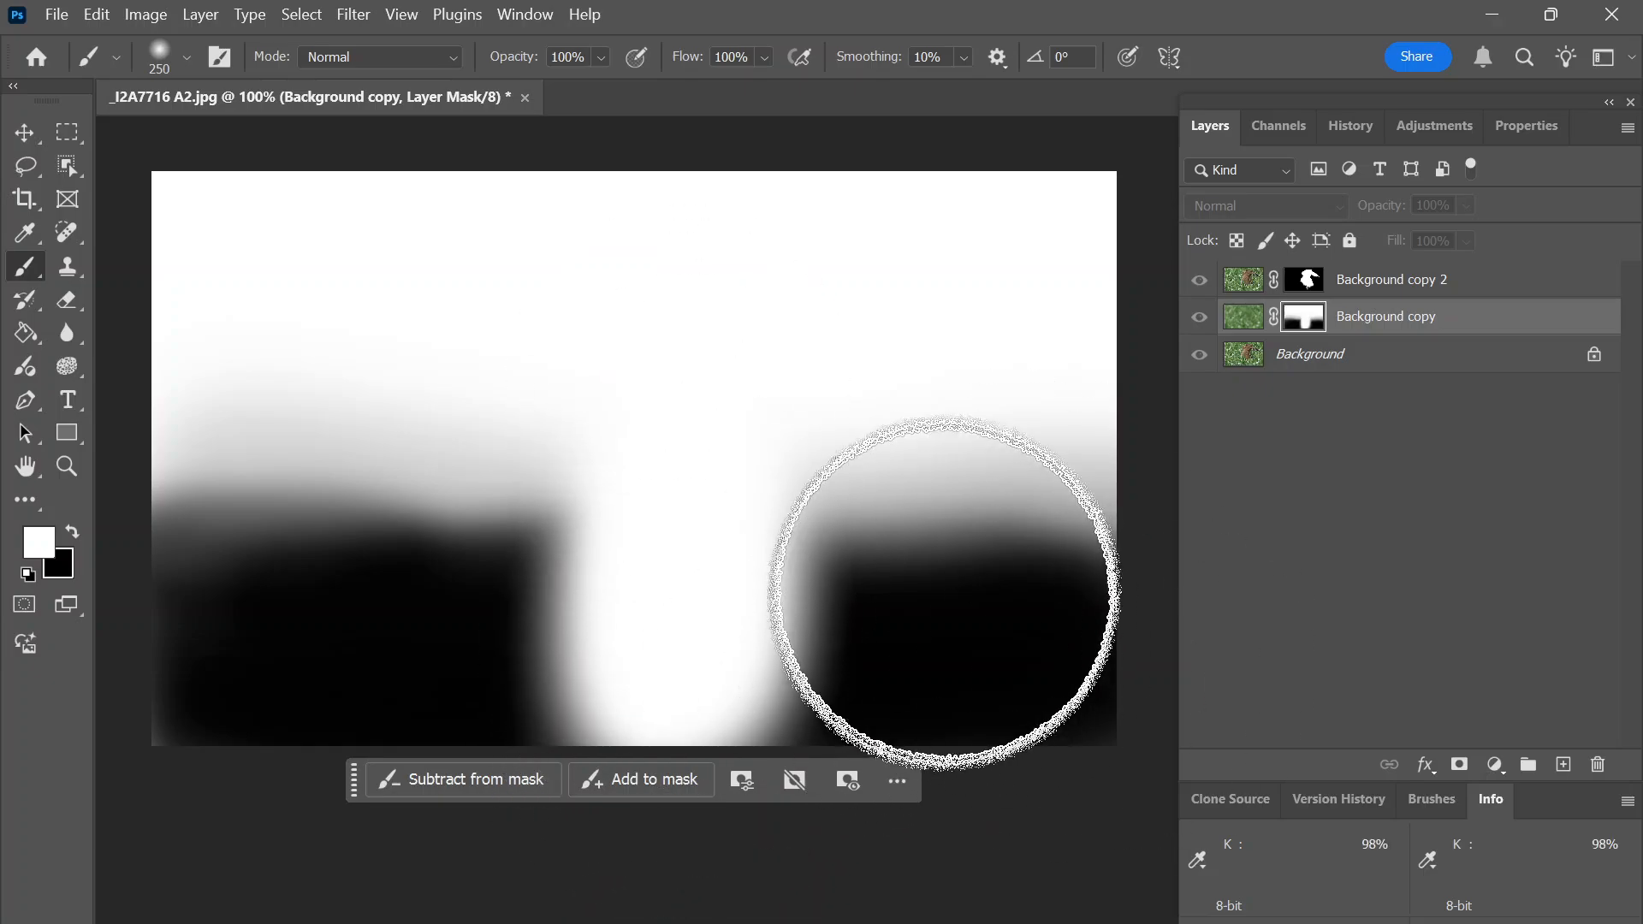
{"action": "left_click", "coordinate": [1303, 324], "text": "alt"}
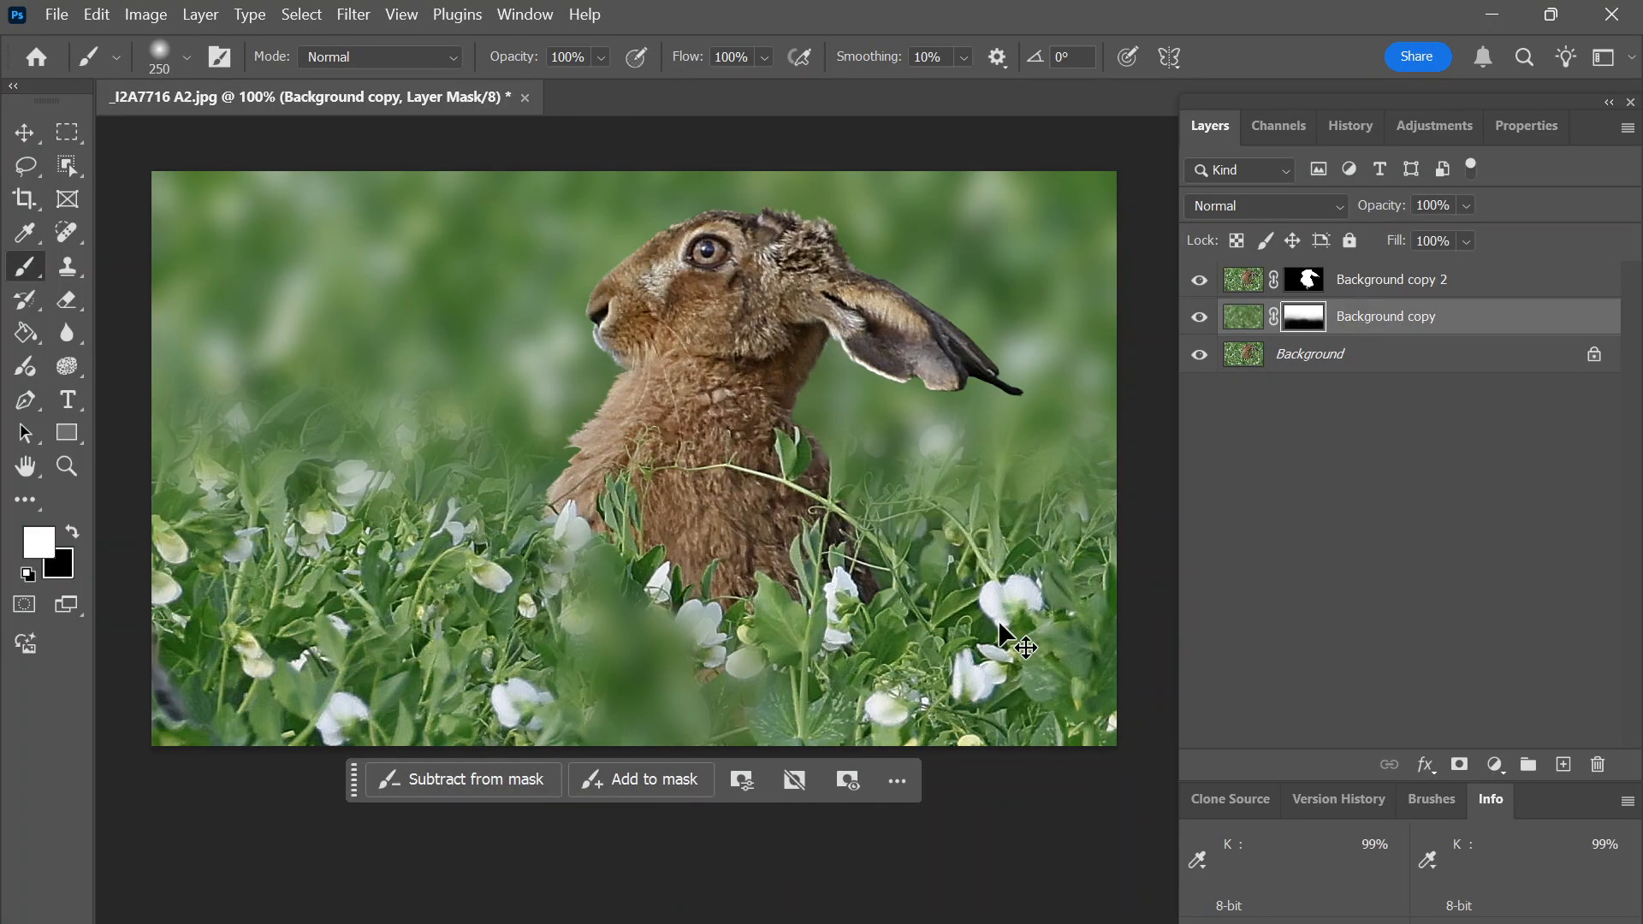
{"action": "key", "text": "ctrl+z"}
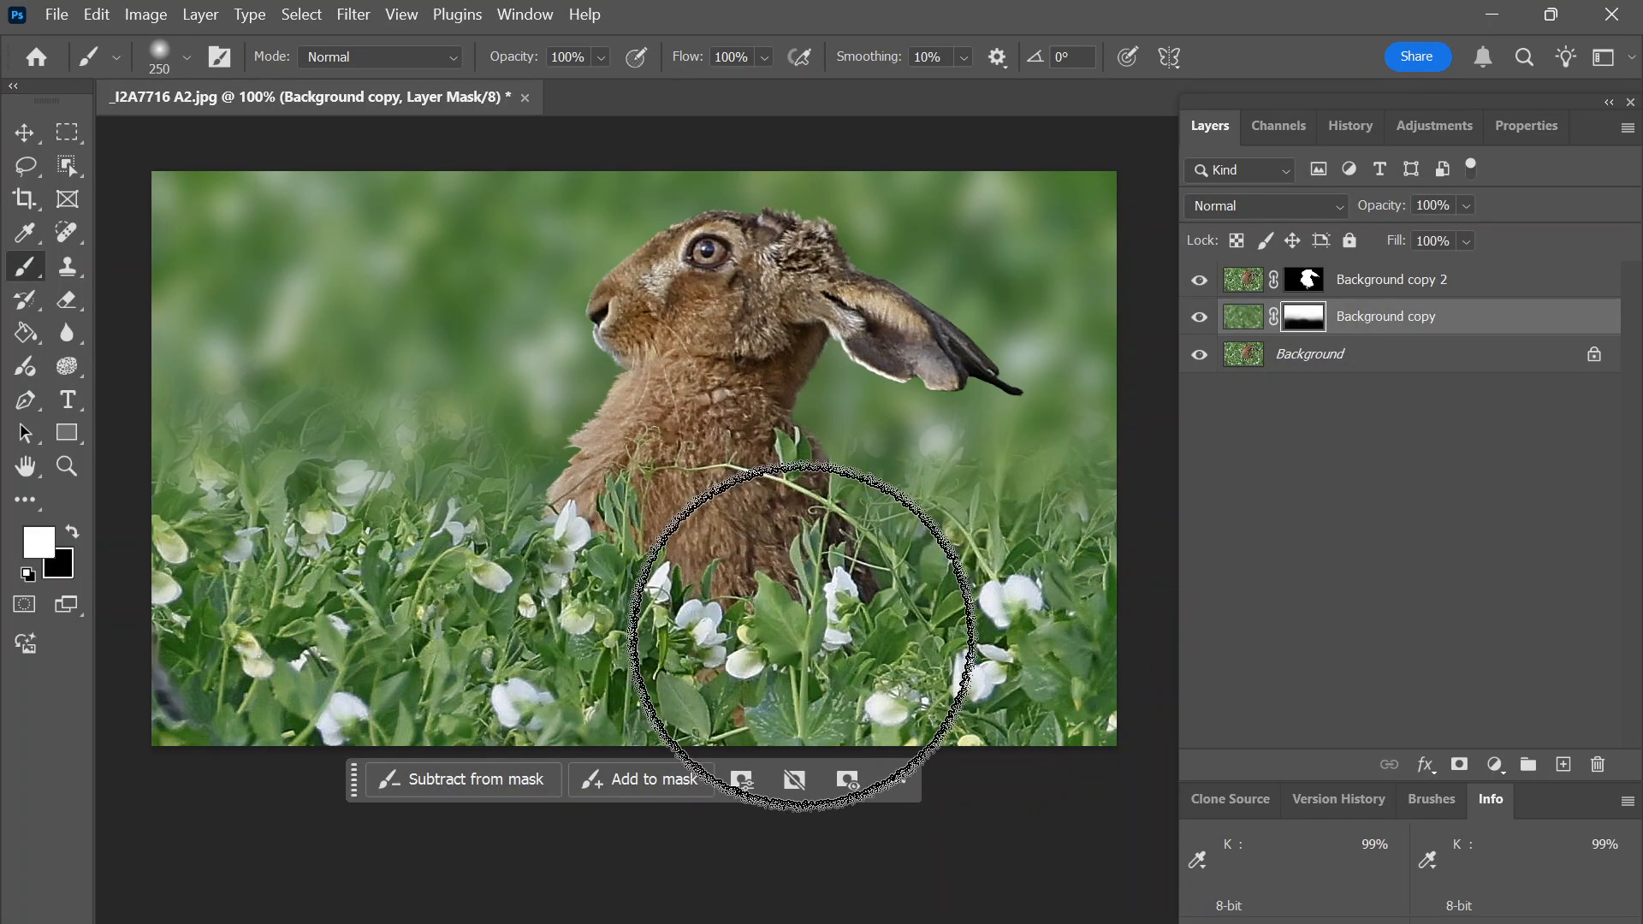
- Try painting white over the lower-left black area of Background copy's isolated mask, check the image, and undo the stroke
{"action": "left_click", "coordinate": [1300, 324], "text": "alt"}
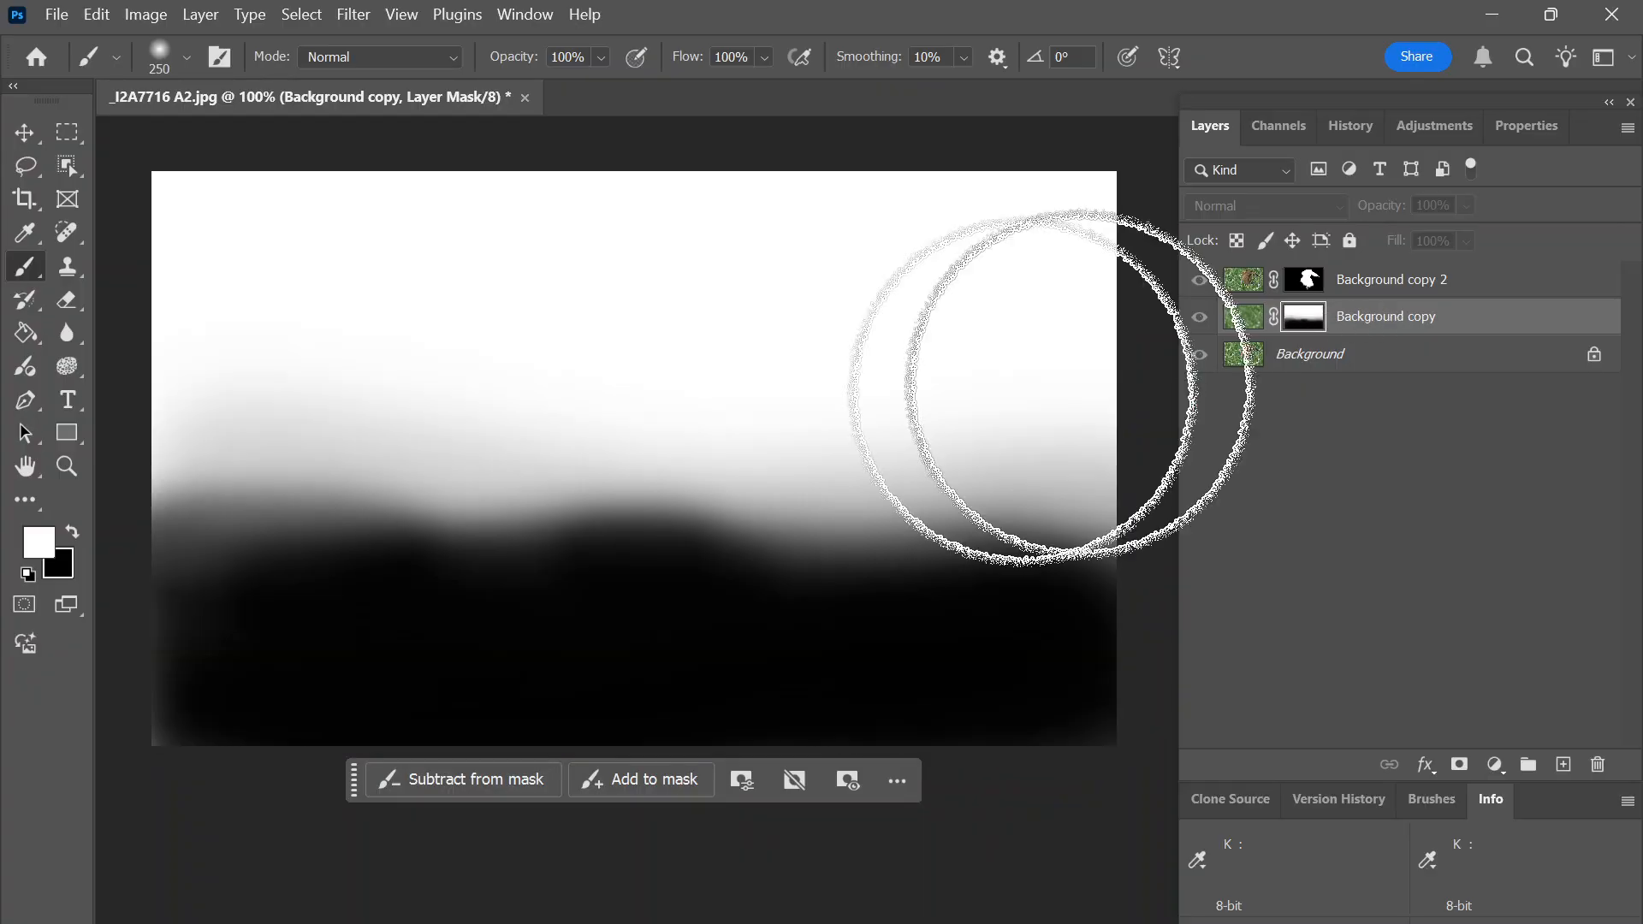
{"action": "mouse_move", "coordinate": [331, 448]}
{"action": "left_mouse_down"}
{"action": "mouse_move", "coordinate": [399, 781]}
{"action": "mouse_move", "coordinate": [362, 500]}
{"action": "mouse_move", "coordinate": [323, 785]}
{"action": "mouse_move", "coordinate": [330, 546]}
{"action": "mouse_move", "coordinate": [293, 734]}
{"action": "left_mouse_up"}
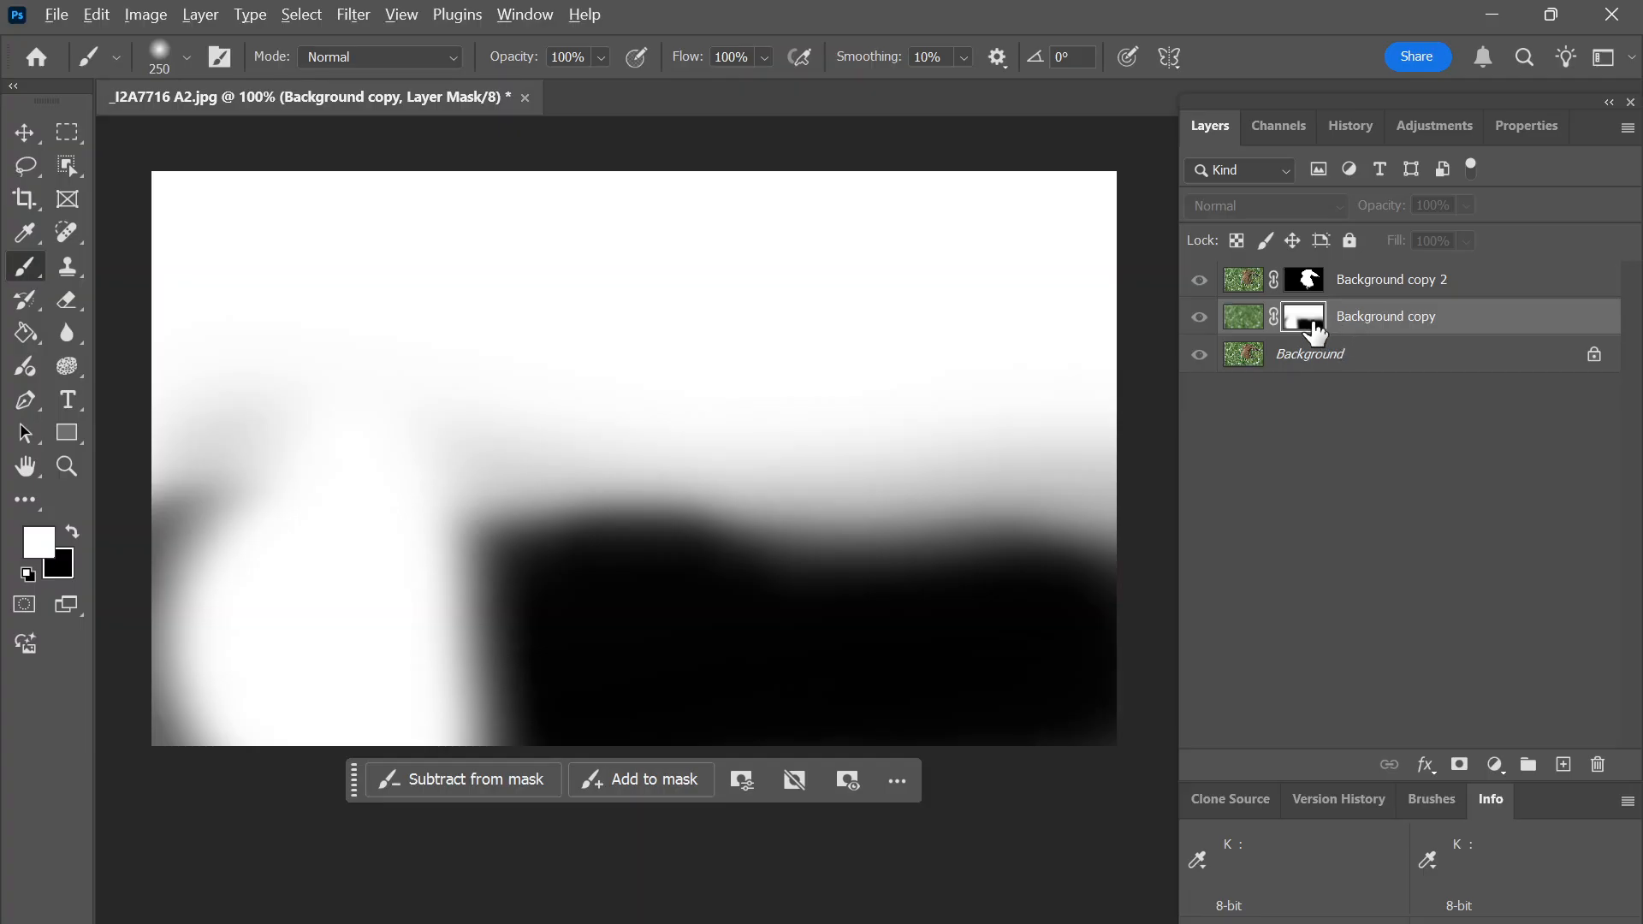
{"action": "left_click", "coordinate": [1316, 334], "text": "alt"}
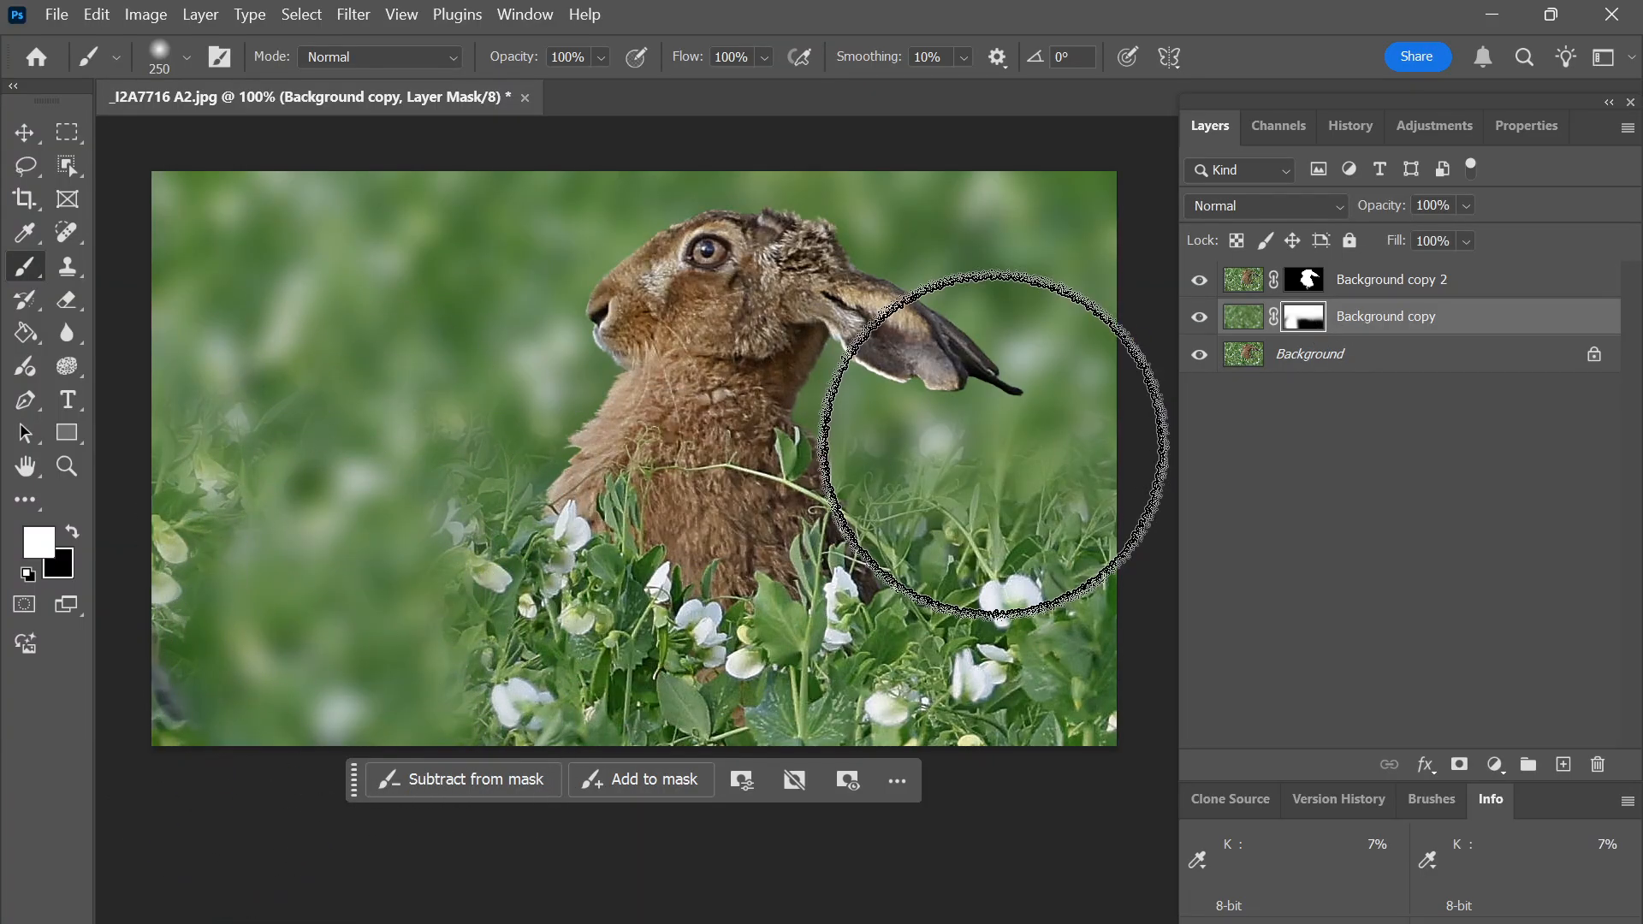
{"action": "key", "text": "ctrl+z"}
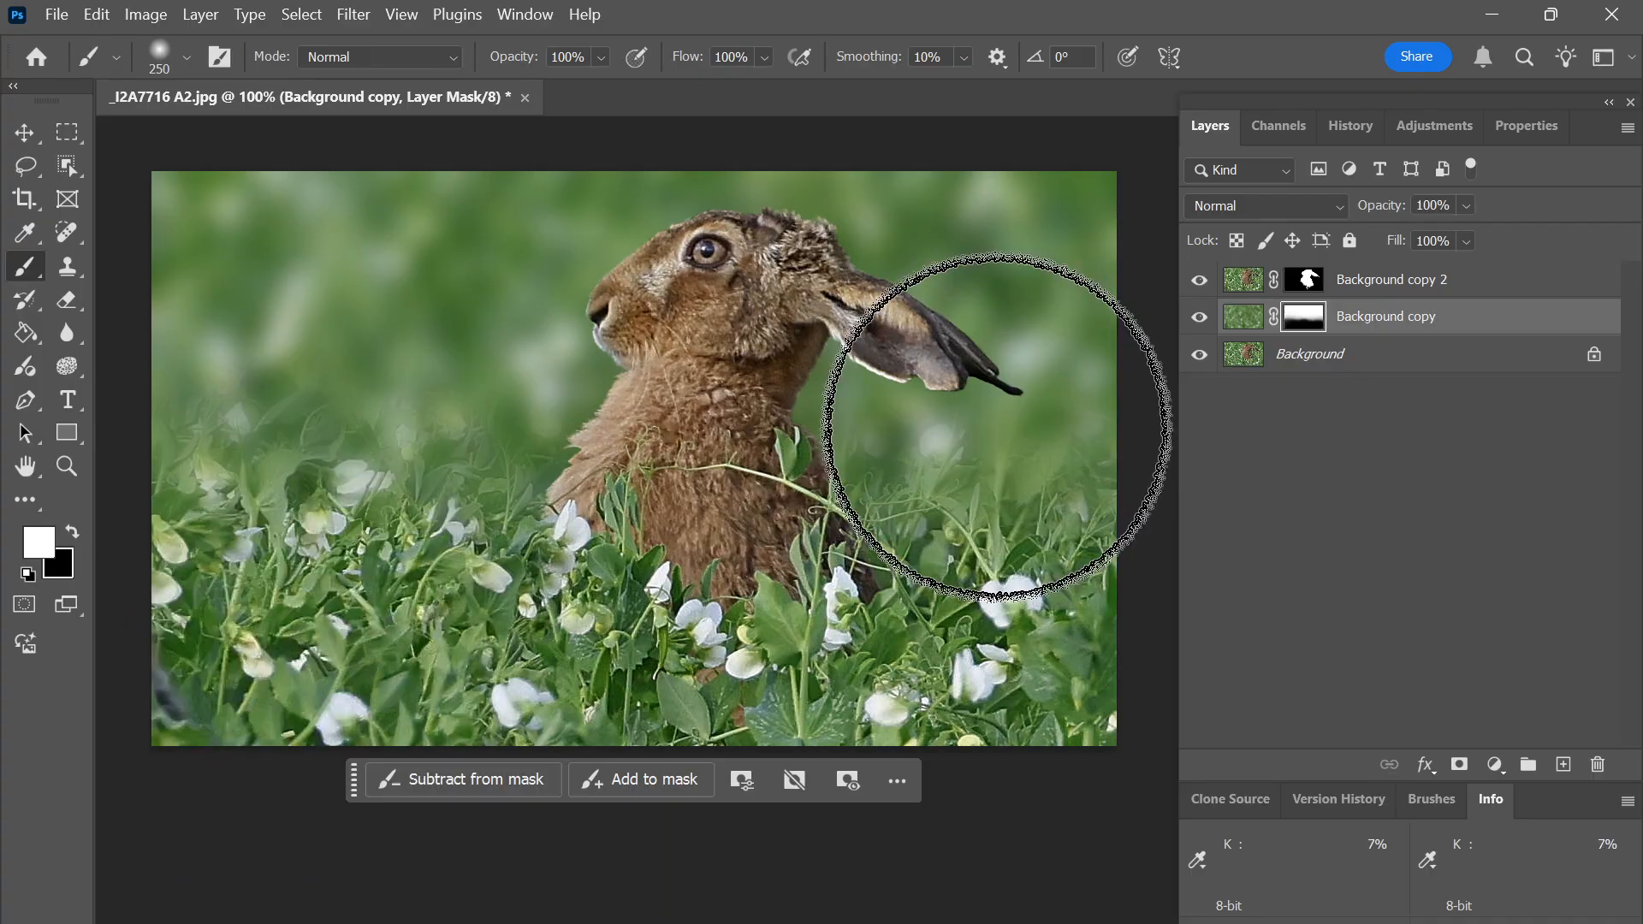
- Try painting black over the upper-left white area of Background copy's isolated mask, check the image, and undo the stroke
{"action": "left_click", "coordinate": [1302, 326], "text": "alt"}
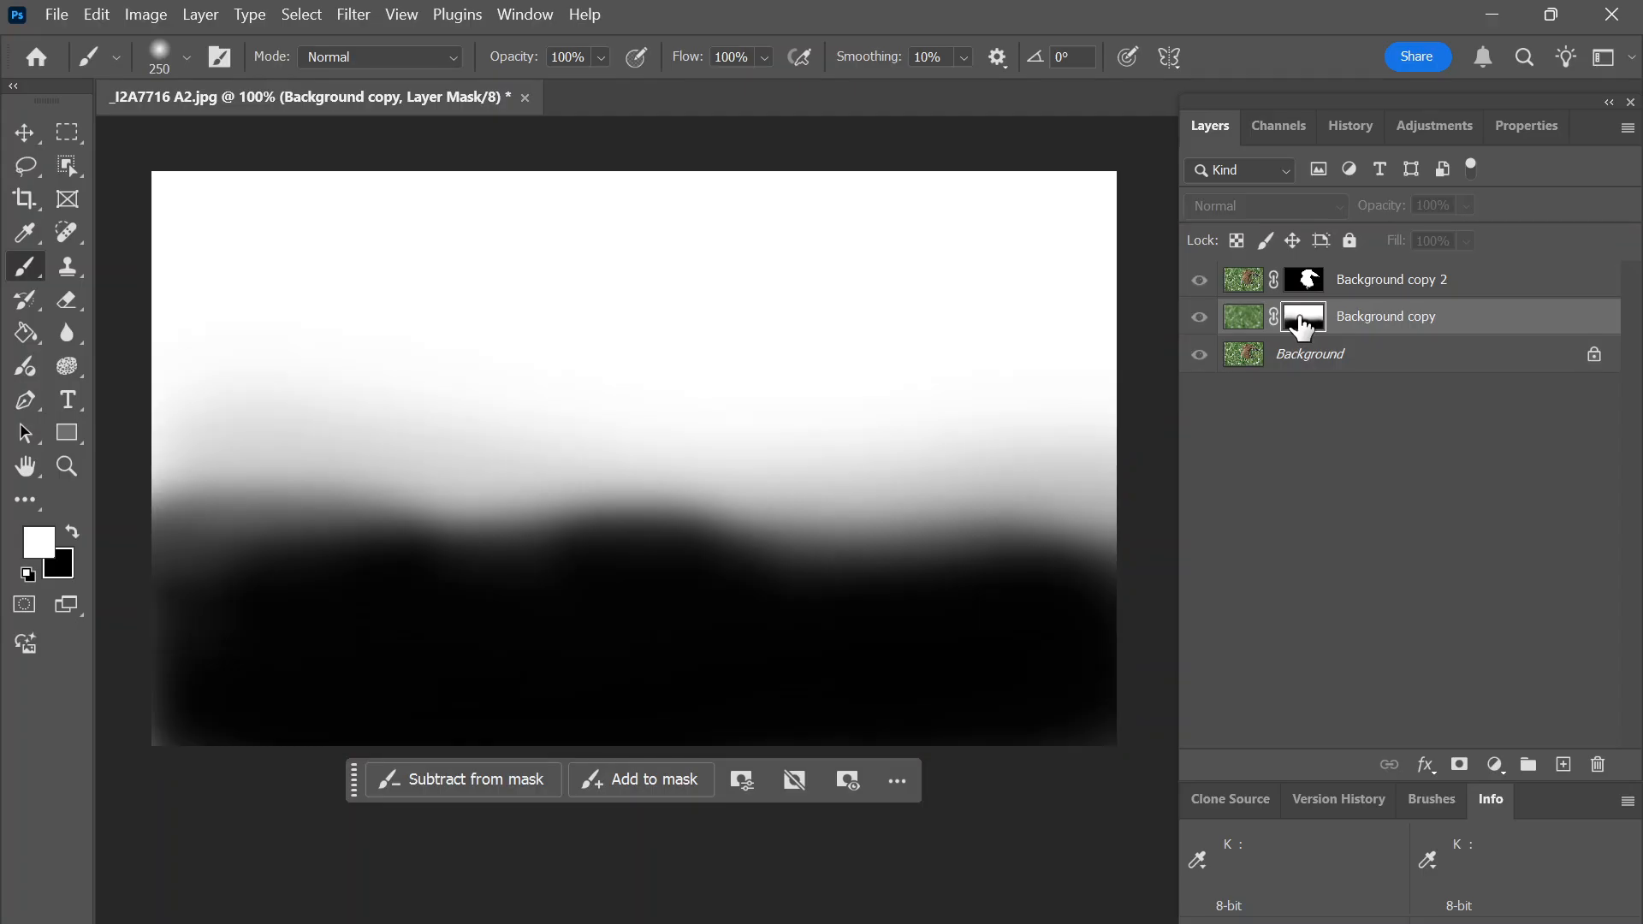
{"action": "key", "text": "x"}
{"action": "mouse_move", "coordinate": [528, 467]}
{"action": "left_mouse_down"}
{"action": "mouse_move", "coordinate": [441, 469]}
{"action": "mouse_move", "coordinate": [457, 777]}
{"action": "mouse_move", "coordinate": [472, 294]}
{"action": "mouse_move", "coordinate": [481, 484]}
{"action": "mouse_move", "coordinate": [433, 623]}
{"action": "mouse_move", "coordinate": [409, 247]}
{"action": "mouse_move", "coordinate": [327, 592]}
{"action": "mouse_move", "coordinate": [278, 277]}
{"action": "mouse_move", "coordinate": [249, 501]}
{"action": "mouse_move", "coordinate": [238, 274]}
{"action": "mouse_move", "coordinate": [129, 439]}
{"action": "mouse_move", "coordinate": [180, 266]}
{"action": "mouse_move", "coordinate": [381, 321]}
{"action": "mouse_move", "coordinate": [338, 198]}
{"action": "left_mouse_up"}
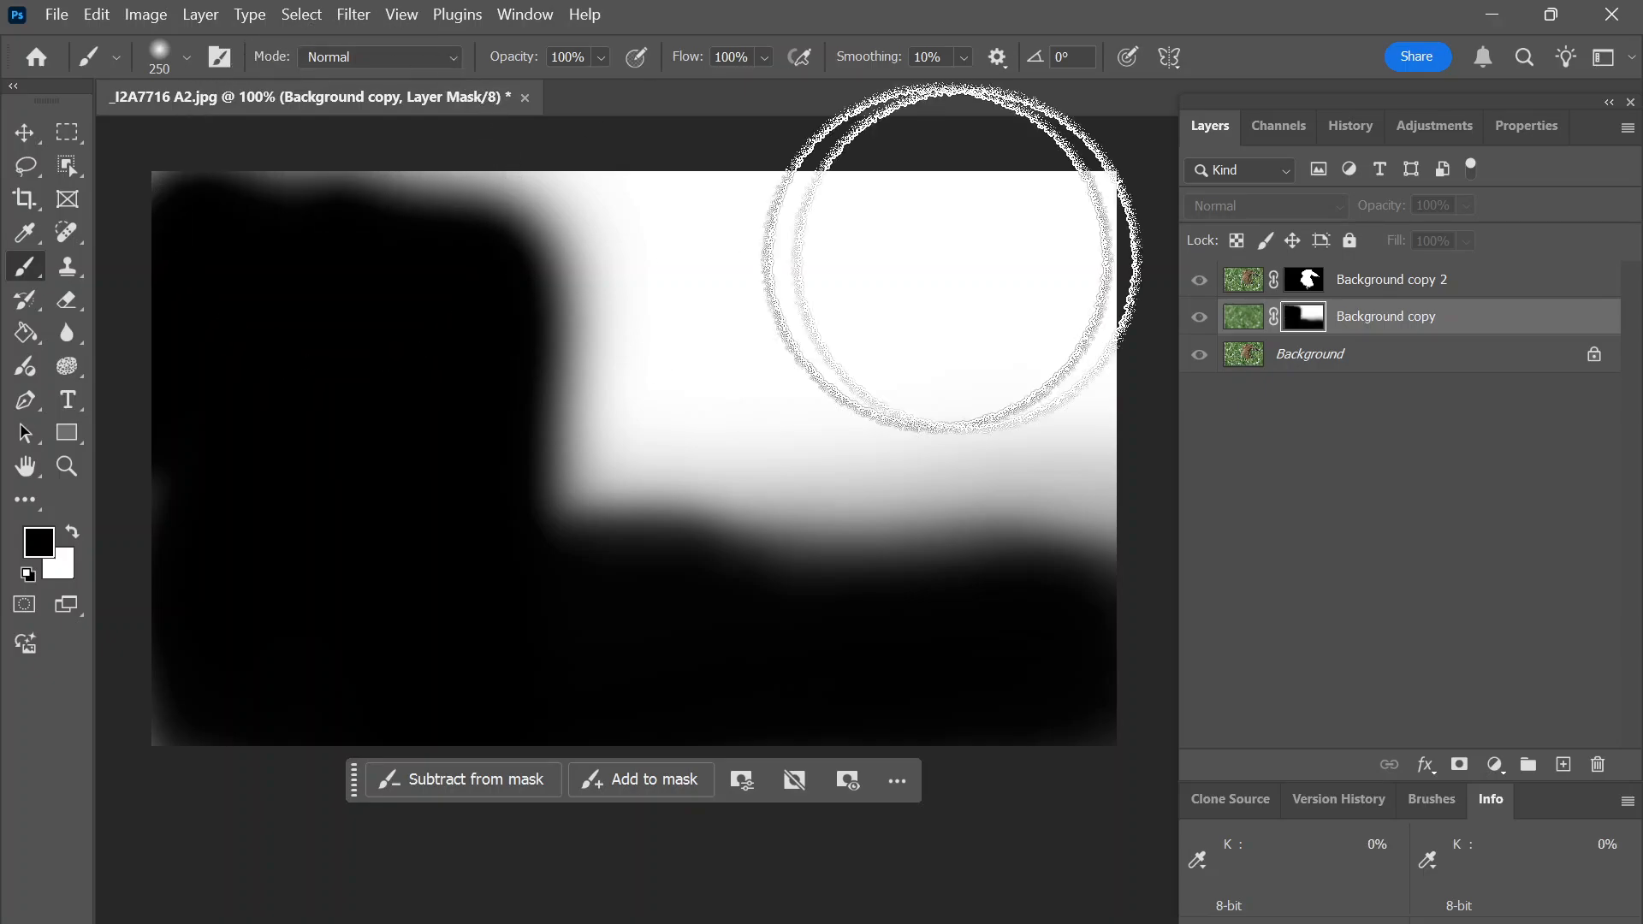
{"action": "left_click", "coordinate": [1312, 320], "text": "alt"}
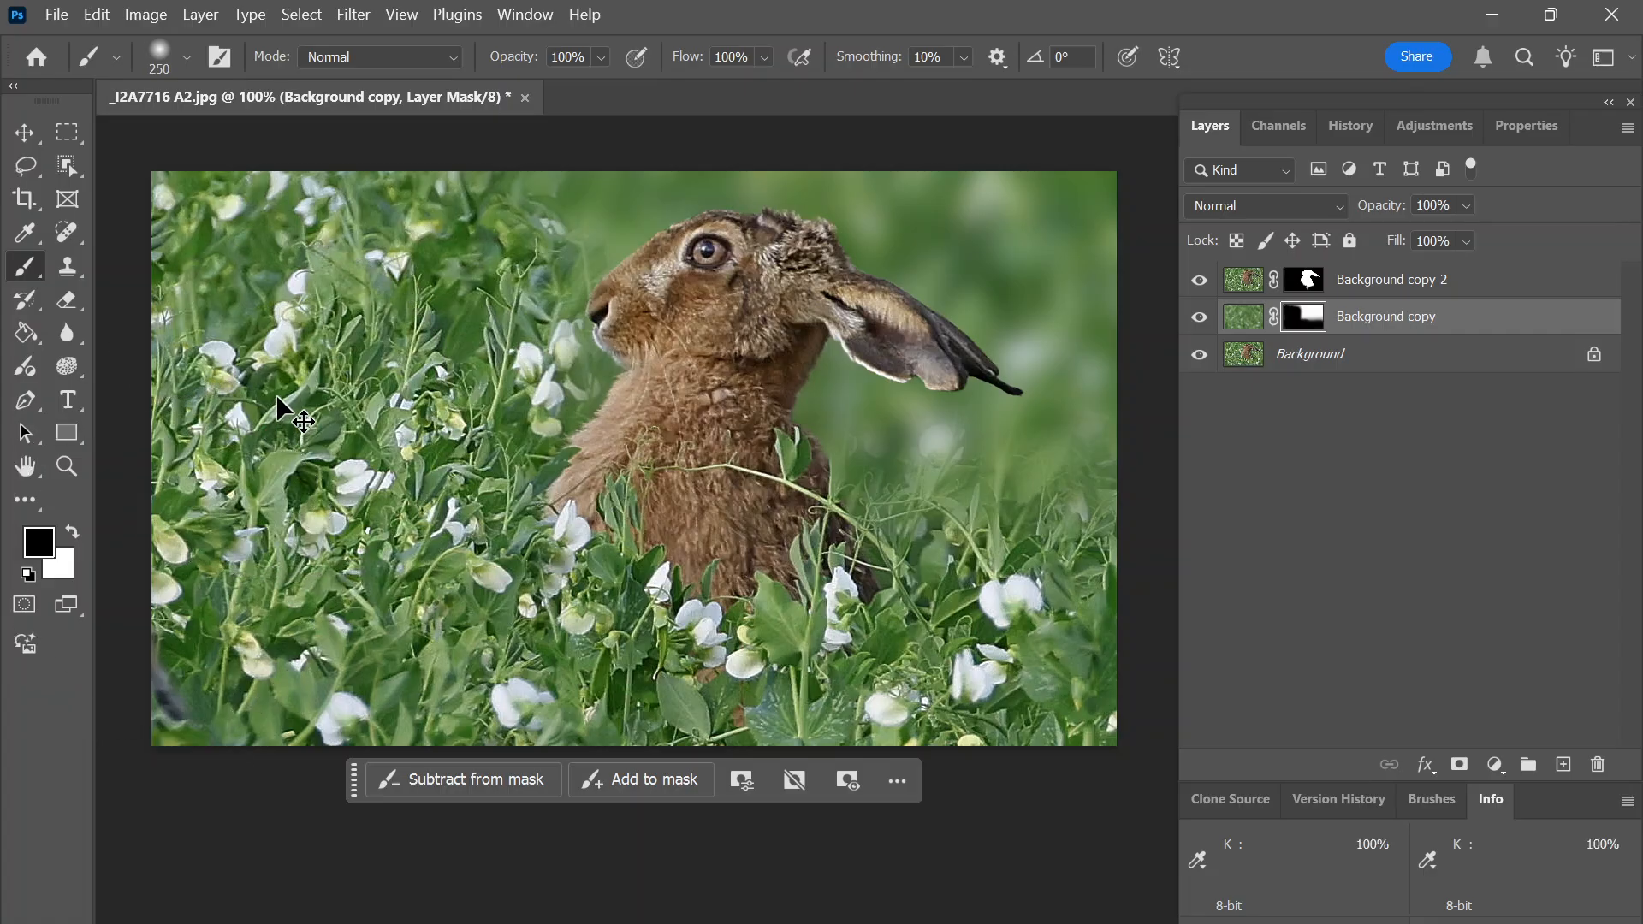
{"action": "key", "text": "ctrl+z"}
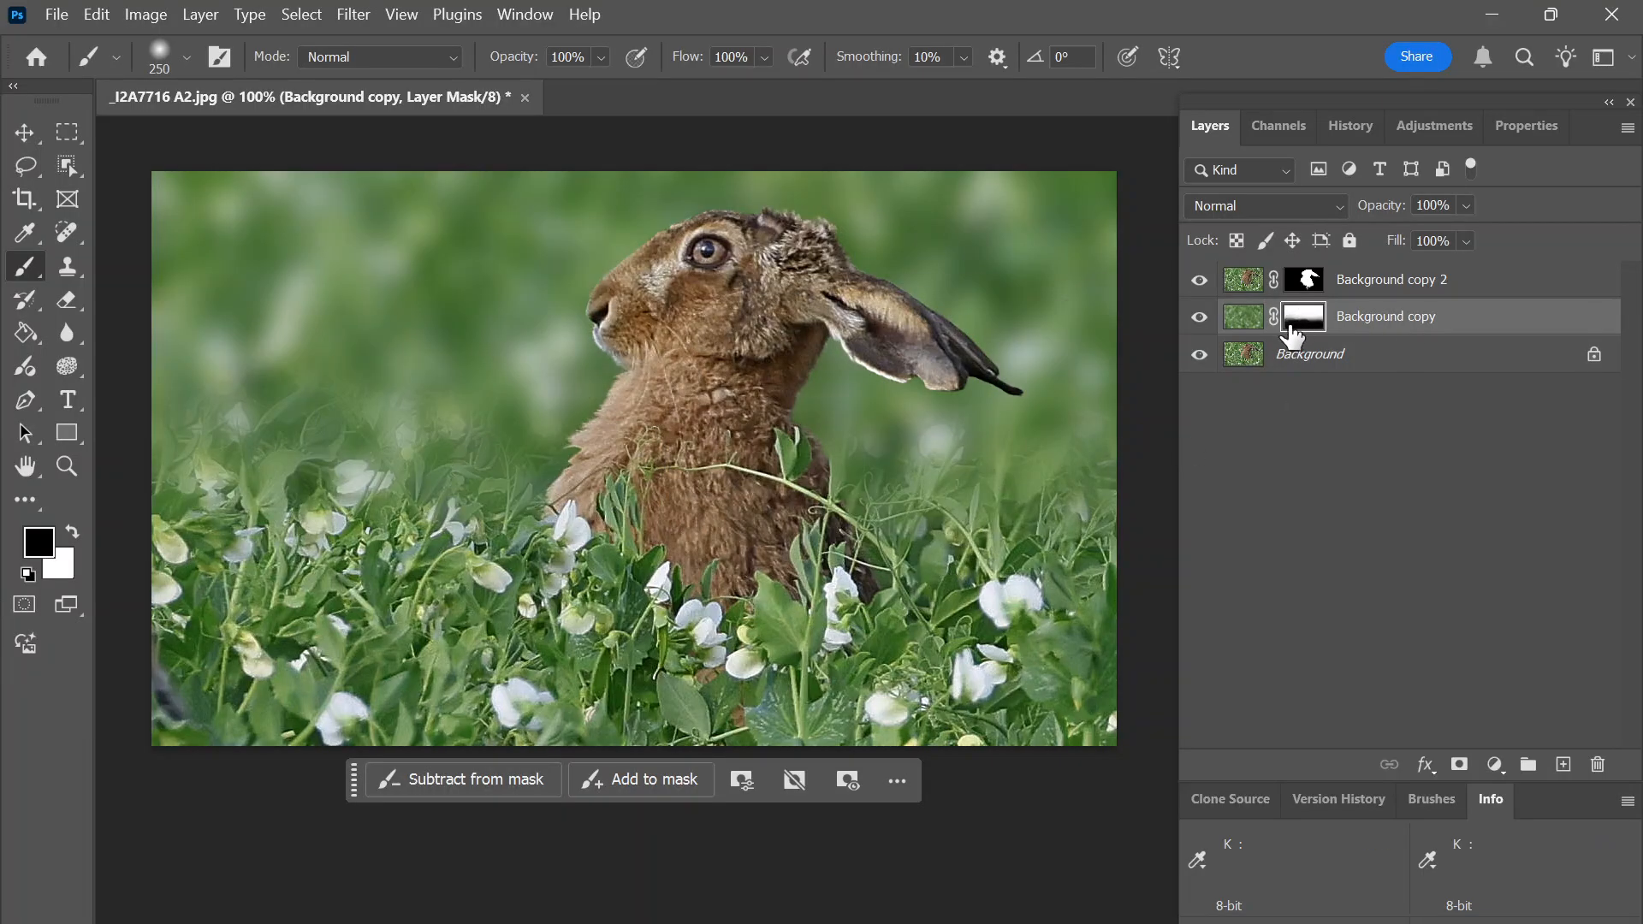
- Try painting black over the blurred background in front of the hare's face, and inspect Background copy with the other layers hidden
{"action": "left_click", "coordinate": [326, 435]}
{"action": "mouse_move", "coordinate": [326, 435]}
{"action": "left_mouse_down"}
{"action": "mouse_move", "coordinate": [279, 434]}
{"action": "mouse_move", "coordinate": [263, 384]}
{"action": "mouse_move", "coordinate": [279, 523]}
{"action": "mouse_move", "coordinate": [204, 225]}
{"action": "mouse_move", "coordinate": [301, 574]}
{"action": "mouse_move", "coordinate": [271, 289]}
{"action": "mouse_move", "coordinate": [276, 560]}
{"action": "mouse_move", "coordinate": [288, 274]}
{"action": "mouse_move", "coordinate": [320, 524]}
{"action": "mouse_move", "coordinate": [374, 225]}
{"action": "mouse_move", "coordinate": [355, 507]}
{"action": "mouse_move", "coordinate": [344, 346]}
{"action": "mouse_move", "coordinate": [322, 570]}
{"action": "left_mouse_up"}
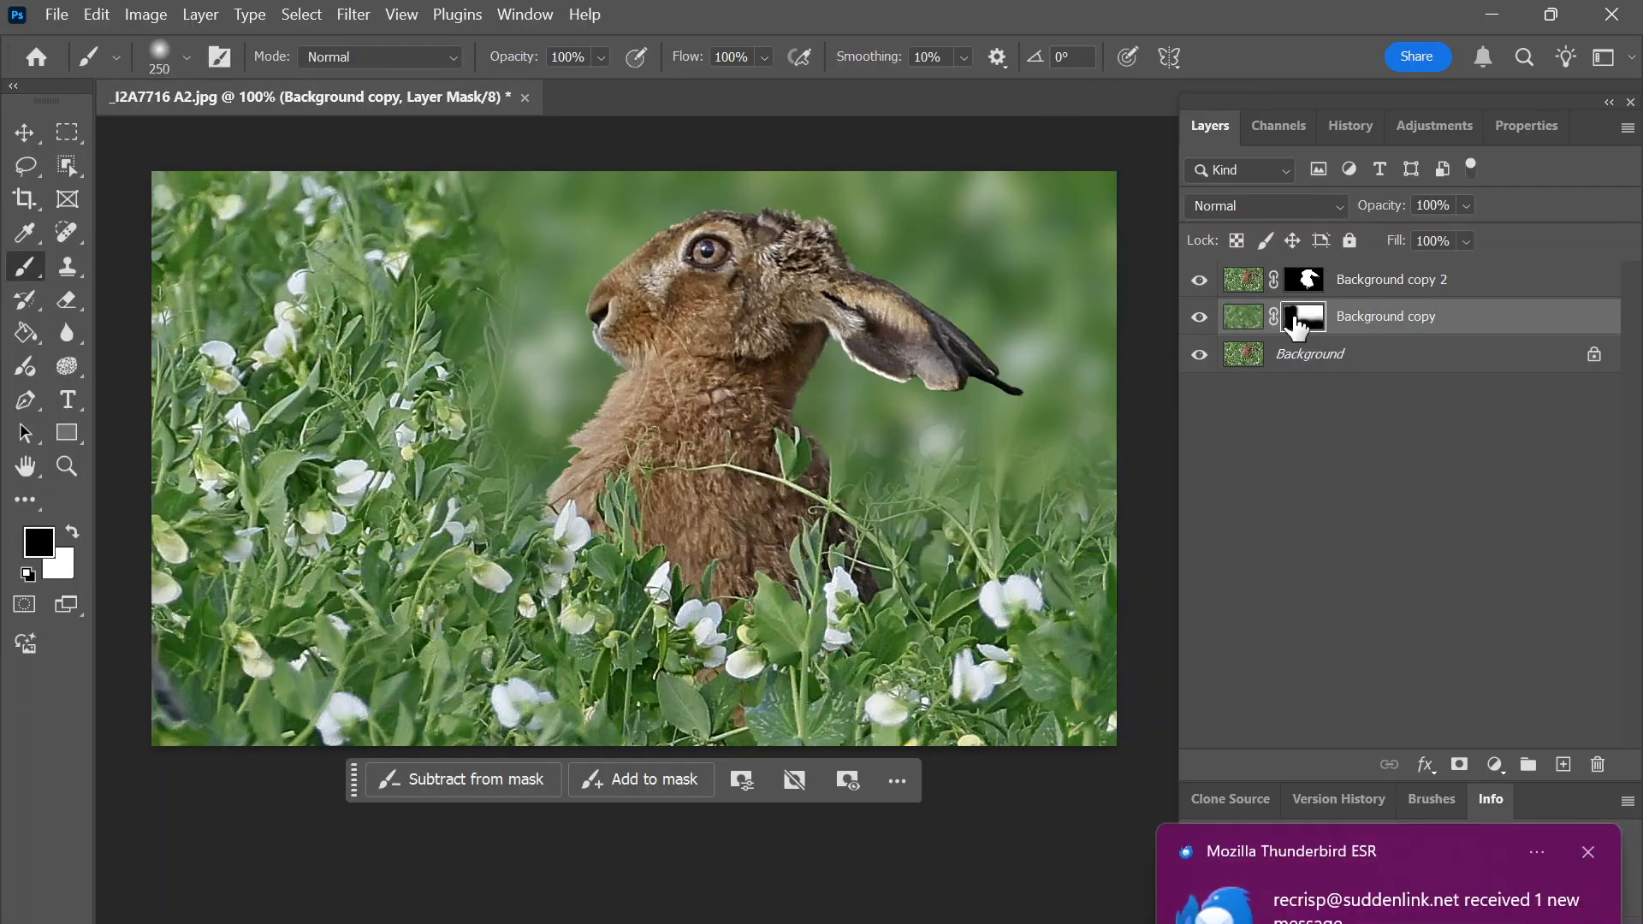
{"action": "left_click", "coordinate": [1199, 283]}
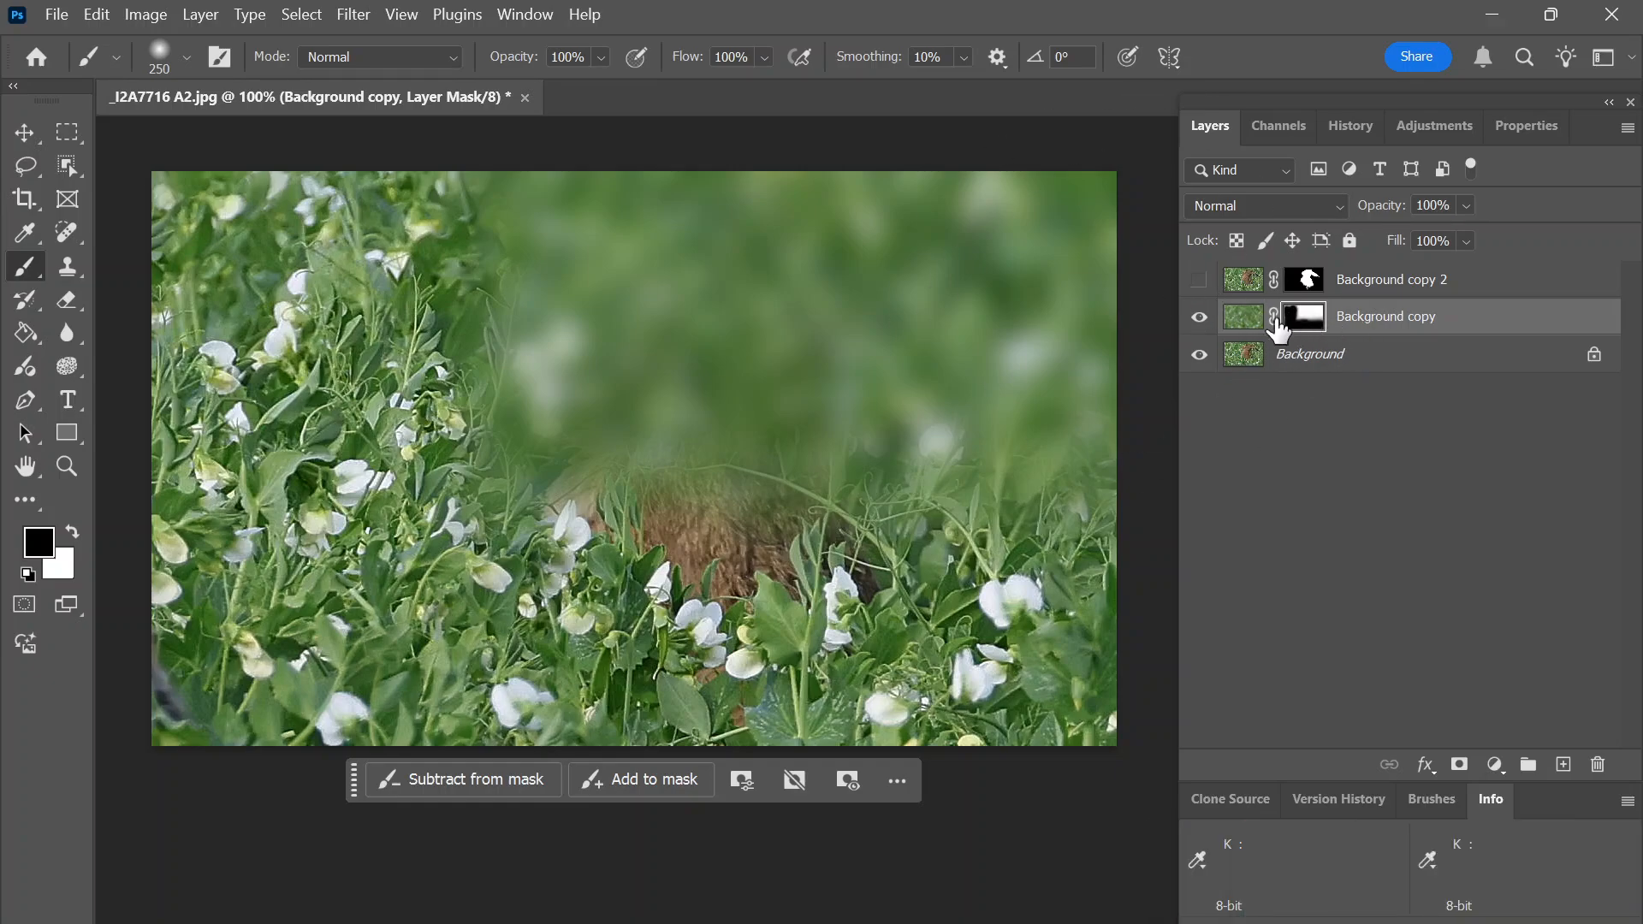
{"action": "left_click", "coordinate": [1201, 356]}
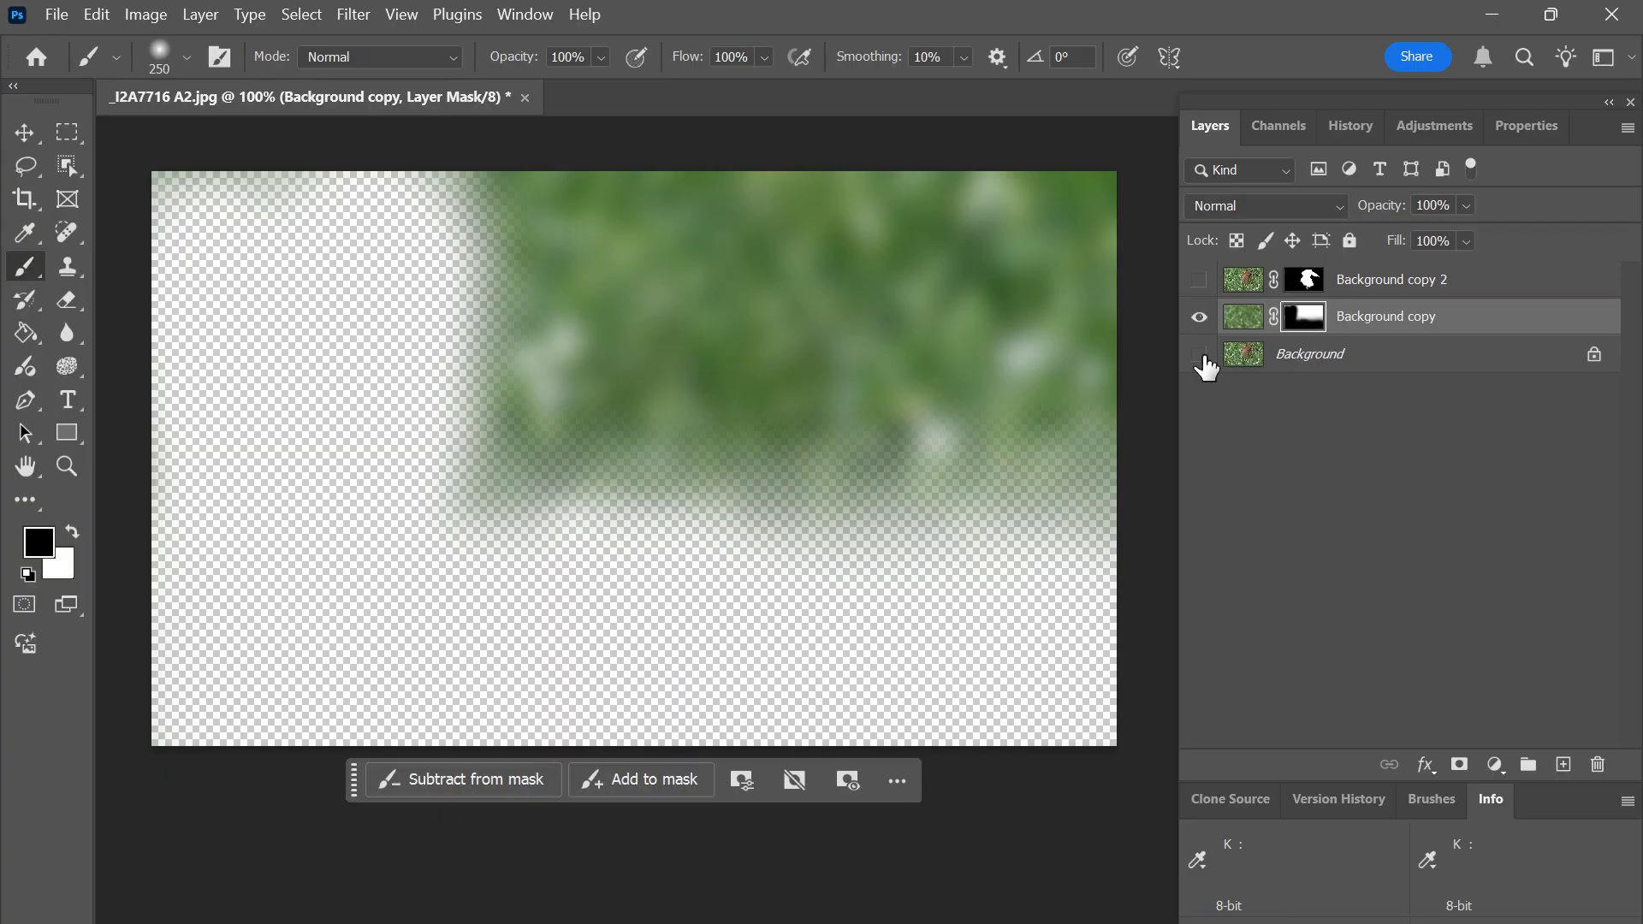
{"action": "left_click", "coordinate": [1201, 358]}
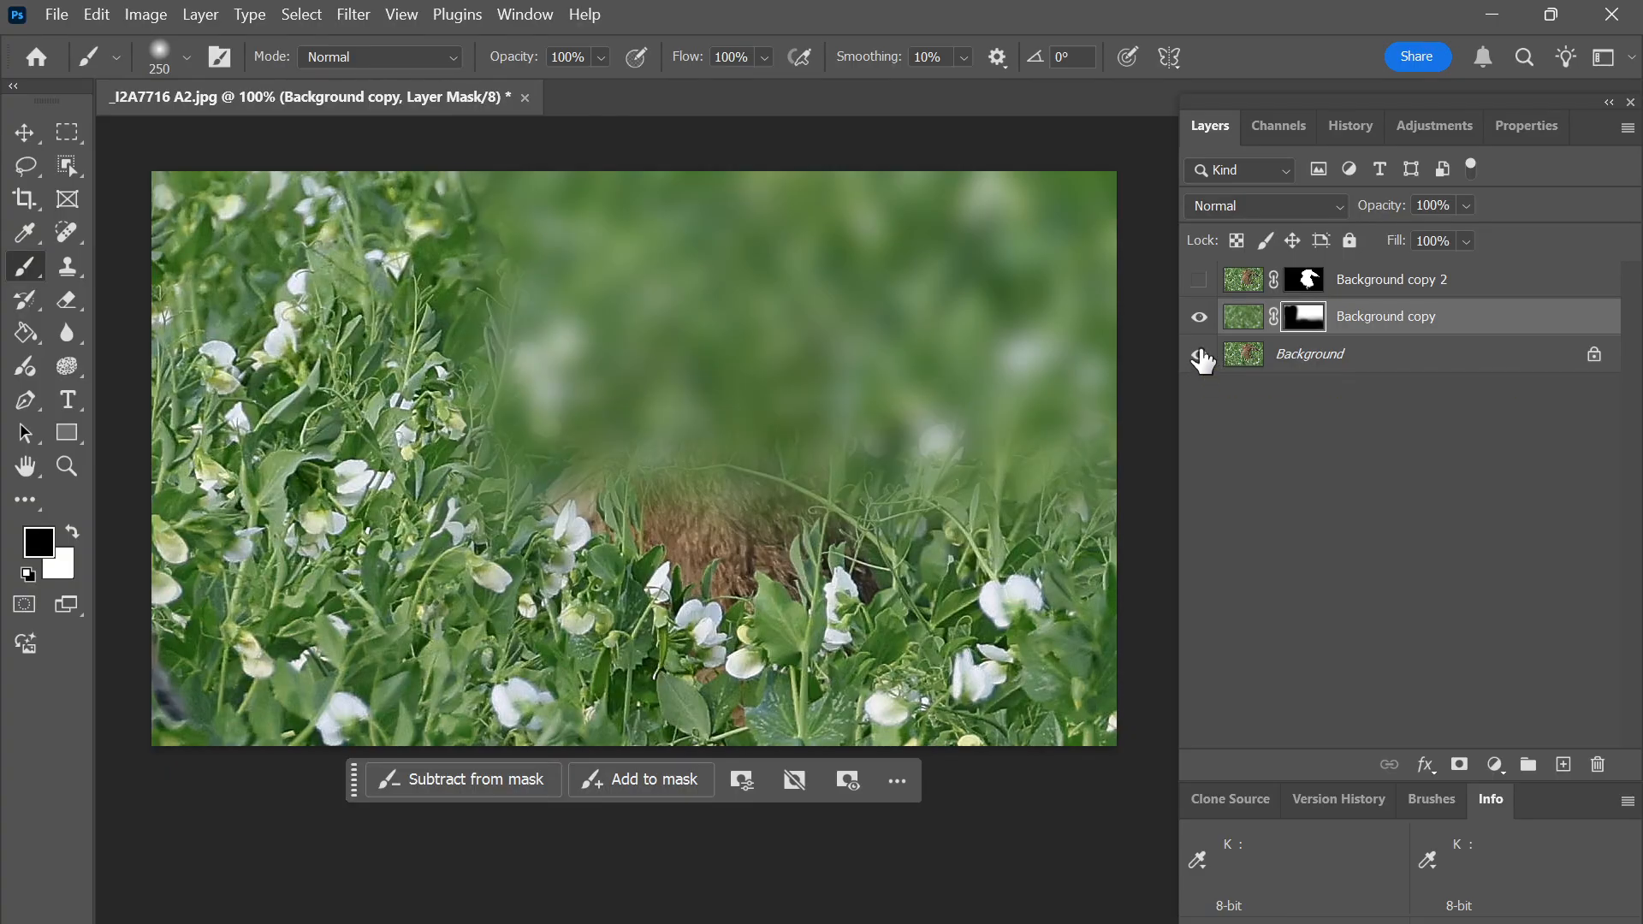
- Select Background copy's image instead of its mask, and step back and forth through the layer visibility changes
{"action": "left_click", "coordinate": [1252, 319]}
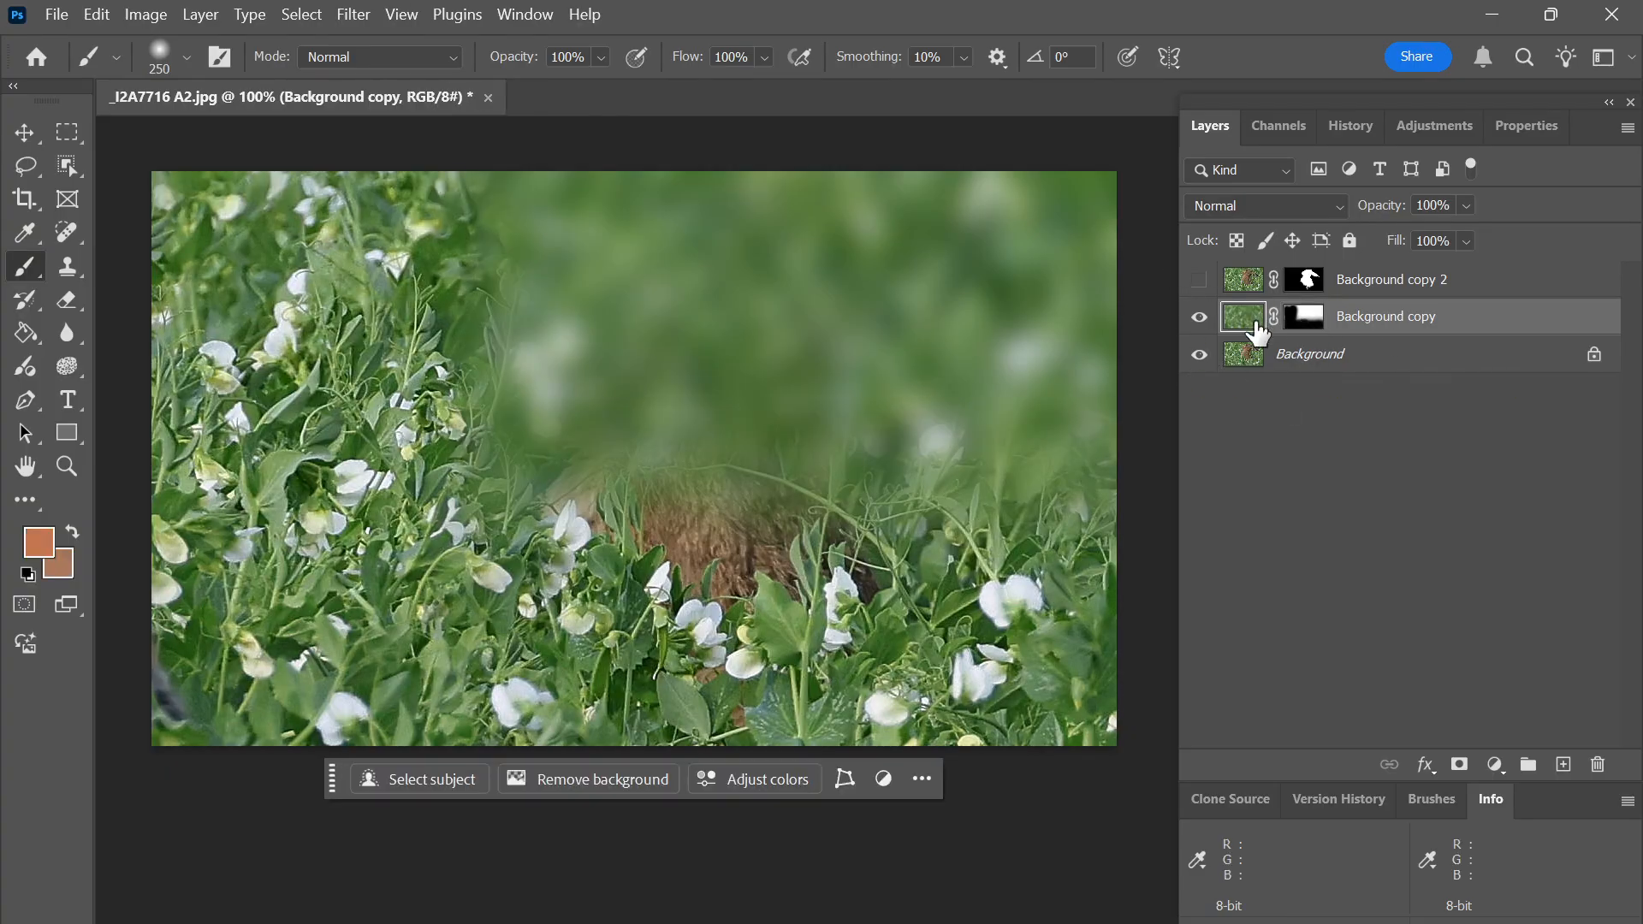
{"action": "key", "text": "ctrl+z"}
{"action": "key", "text": "ctrl+z"}
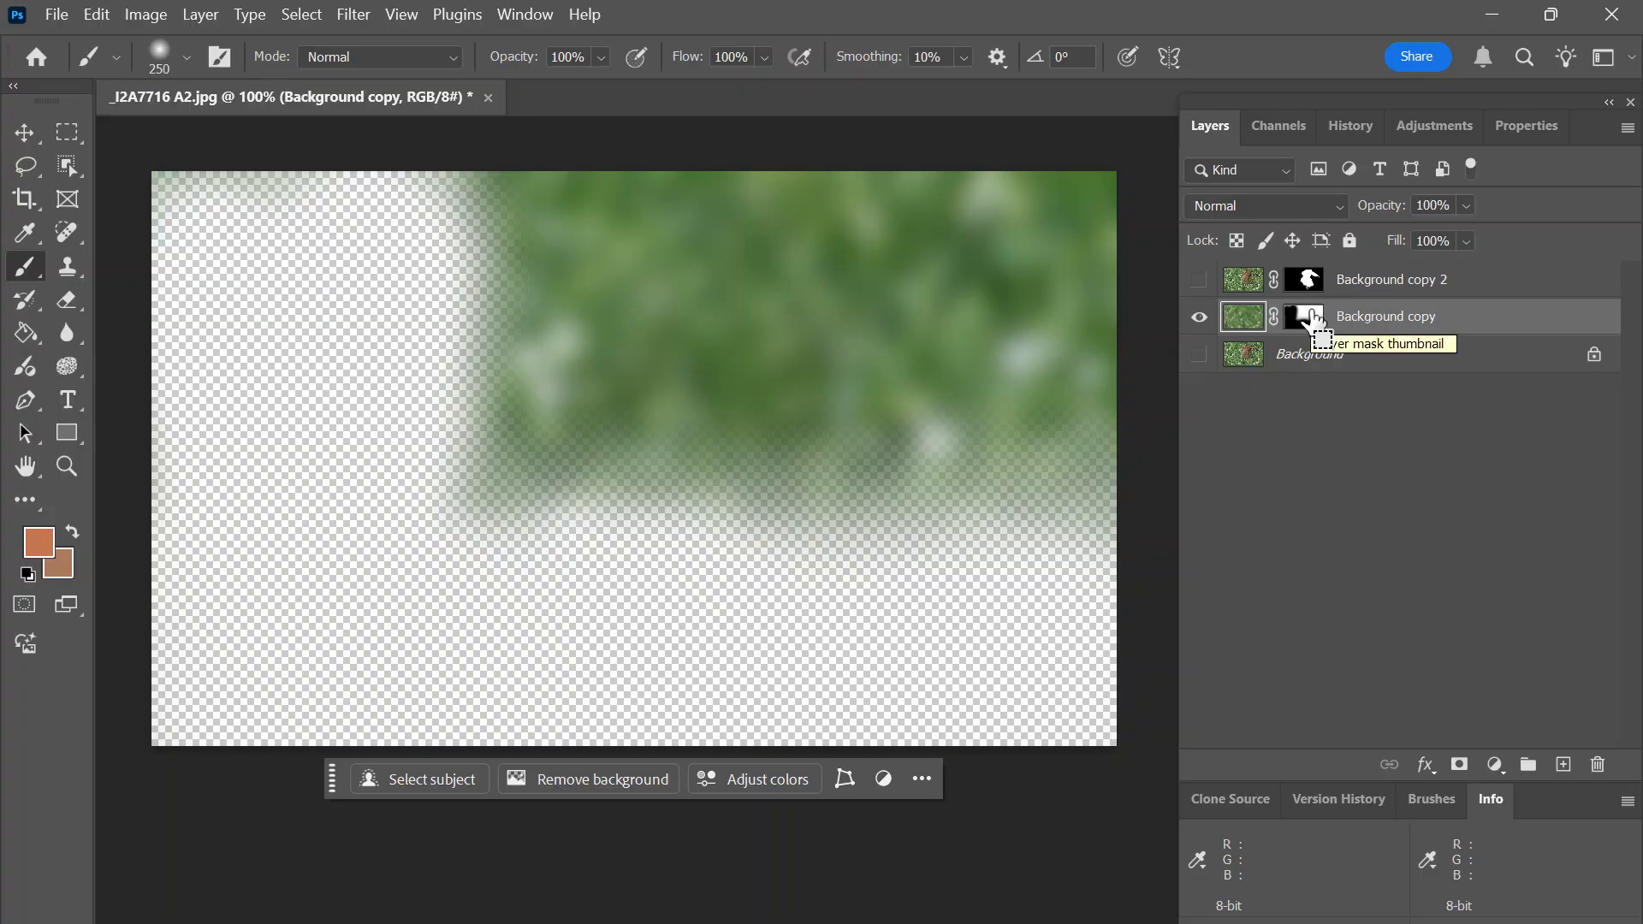
{"action": "key", "text": "ctrl+z"}
{"action": "key", "text": "ctrl+shift+z"}
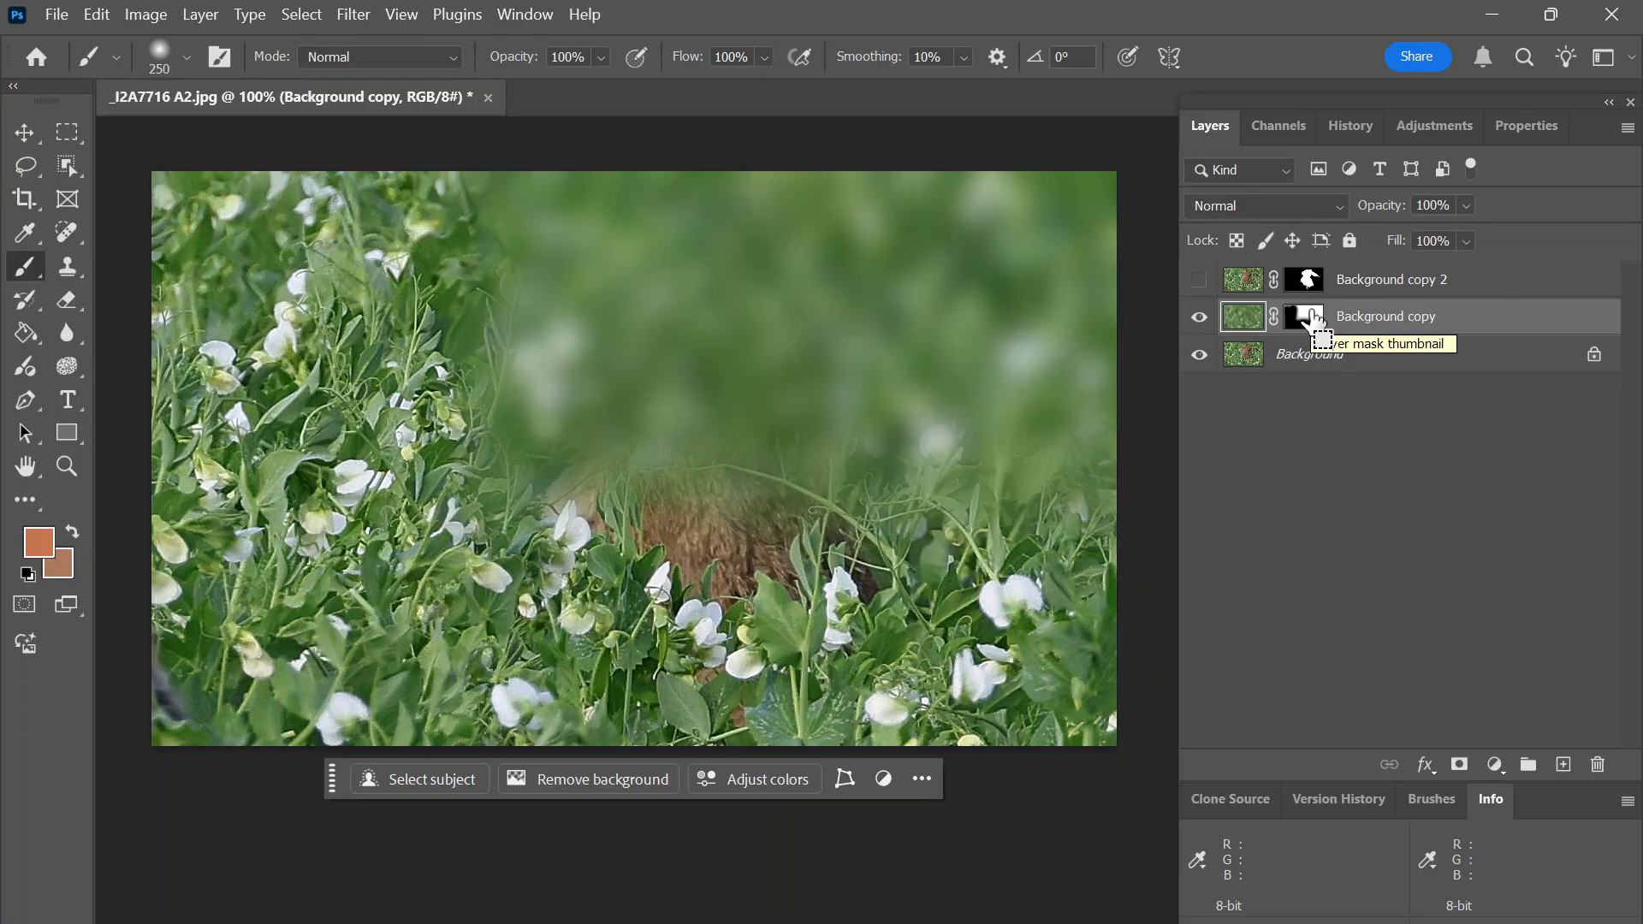
- Revert the image in the history to the state before the layer visibility changes and the black strokes in front of the hare
{"action": "left_click", "coordinate": [1348, 126]}
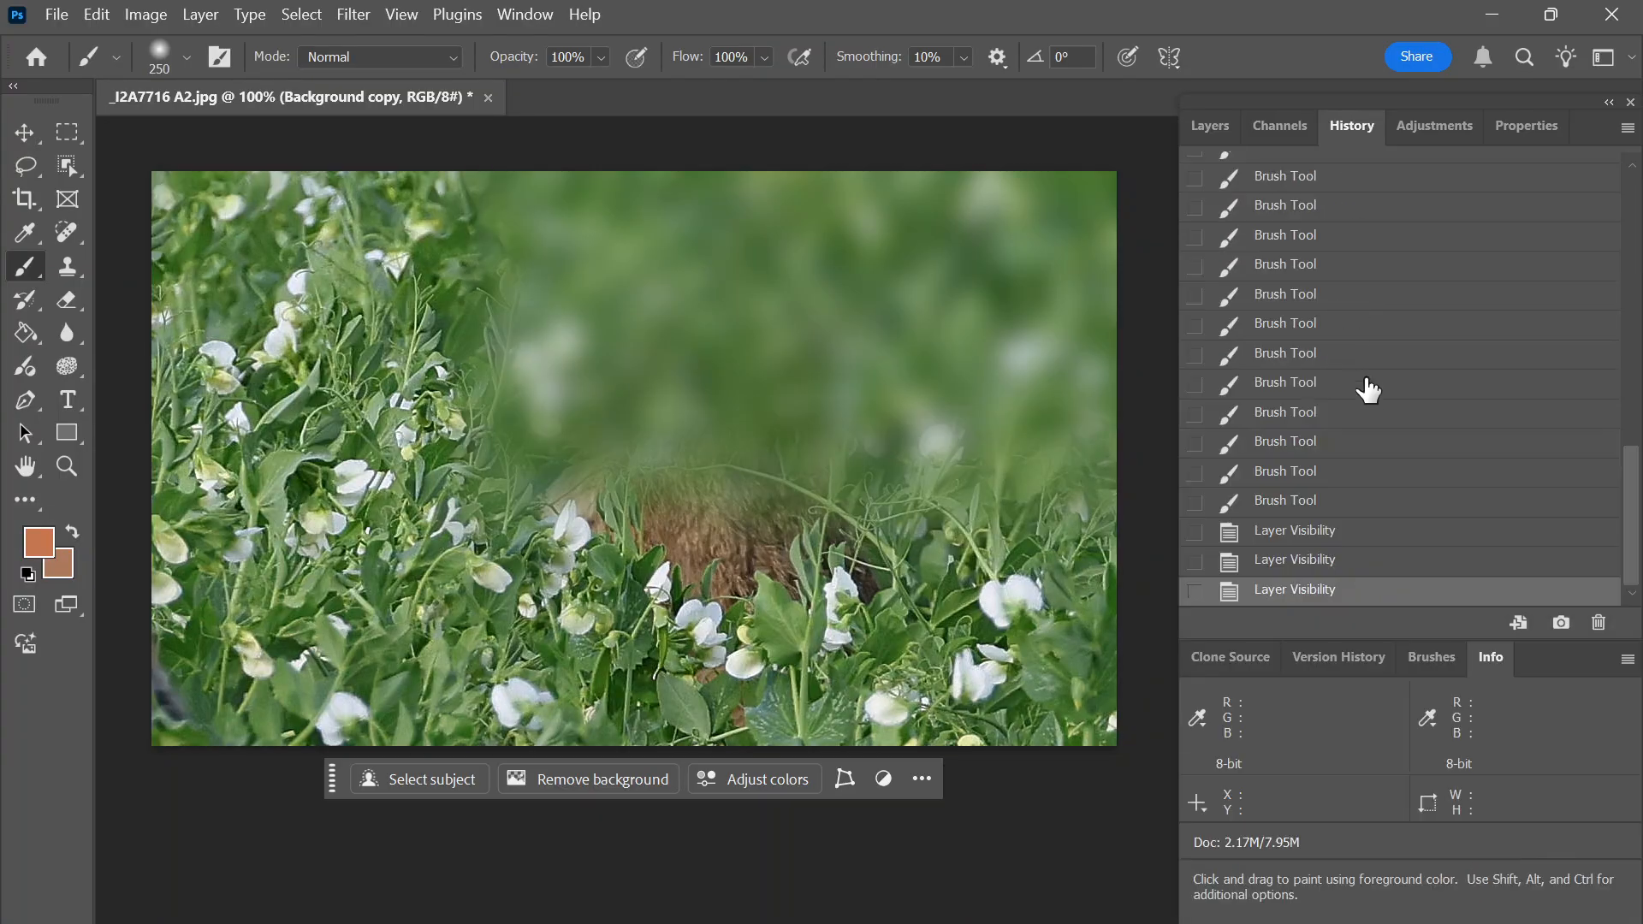
{"action": "left_click", "coordinate": [1310, 503]}
{"action": "left_click", "coordinate": [1221, 126]}
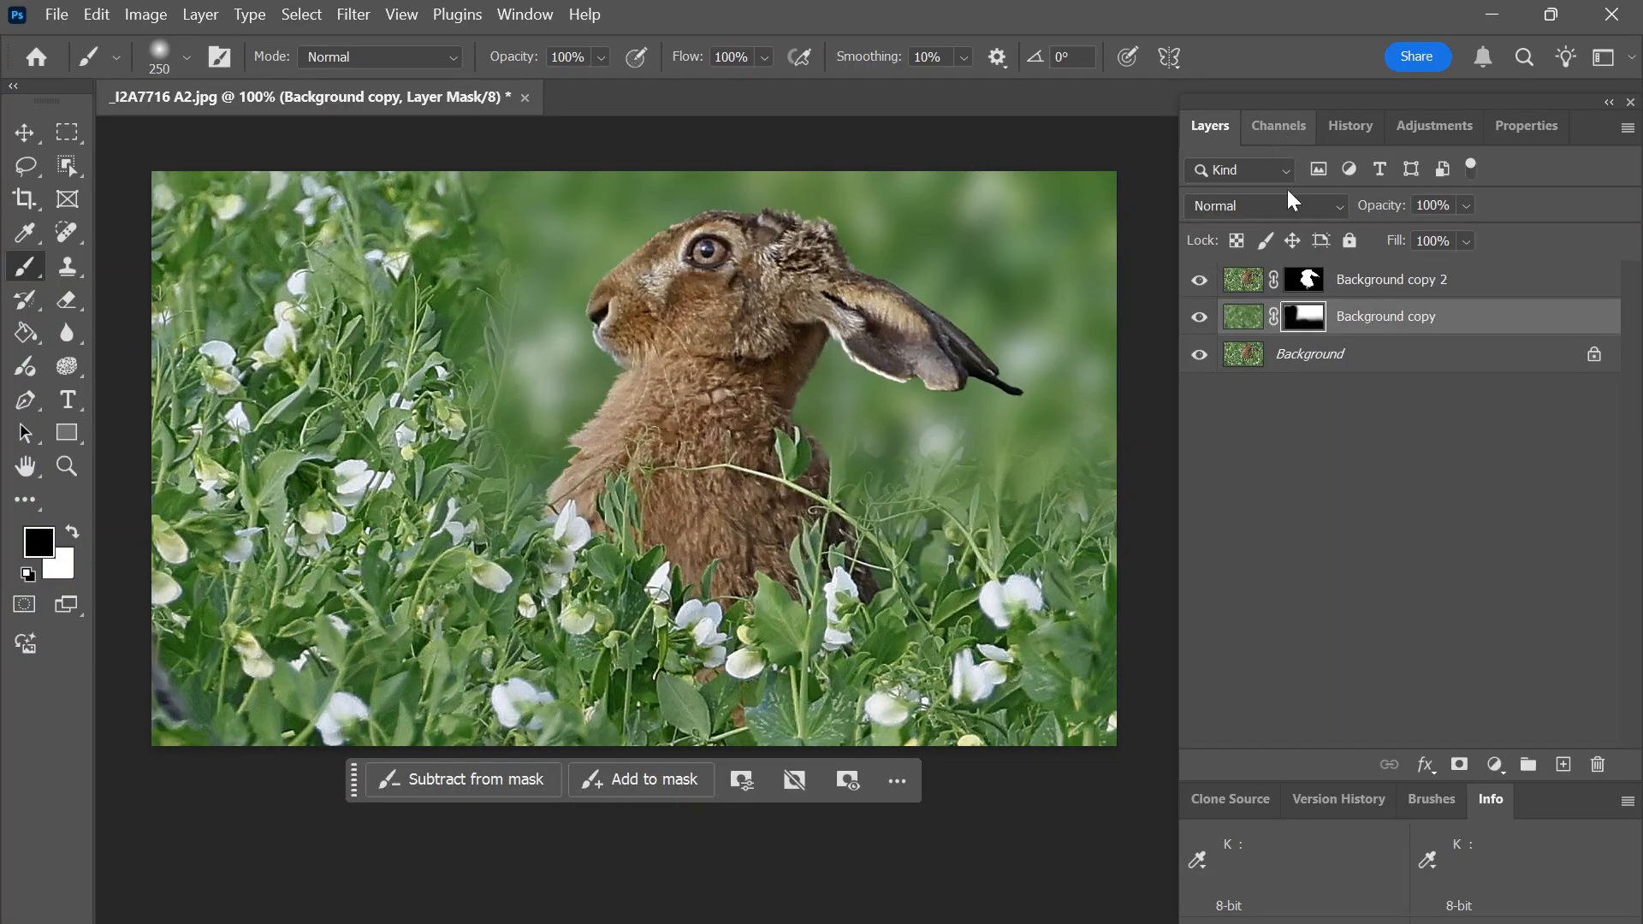
{"action": "left_click", "coordinate": [1343, 128]}
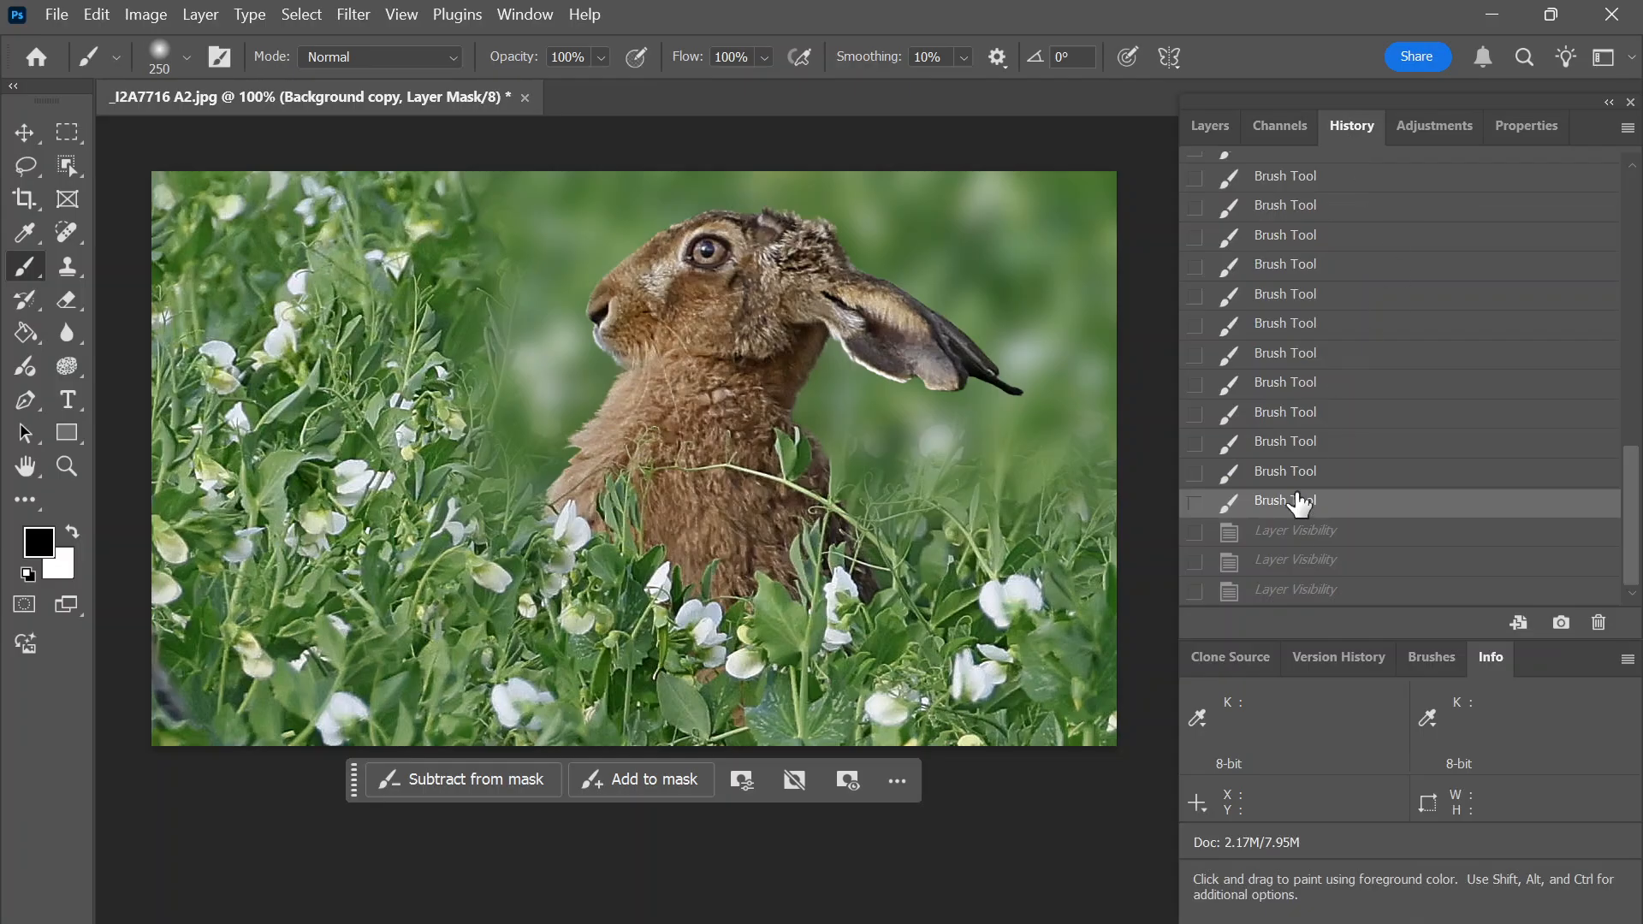
{"action": "left_click", "coordinate": [1303, 455]}
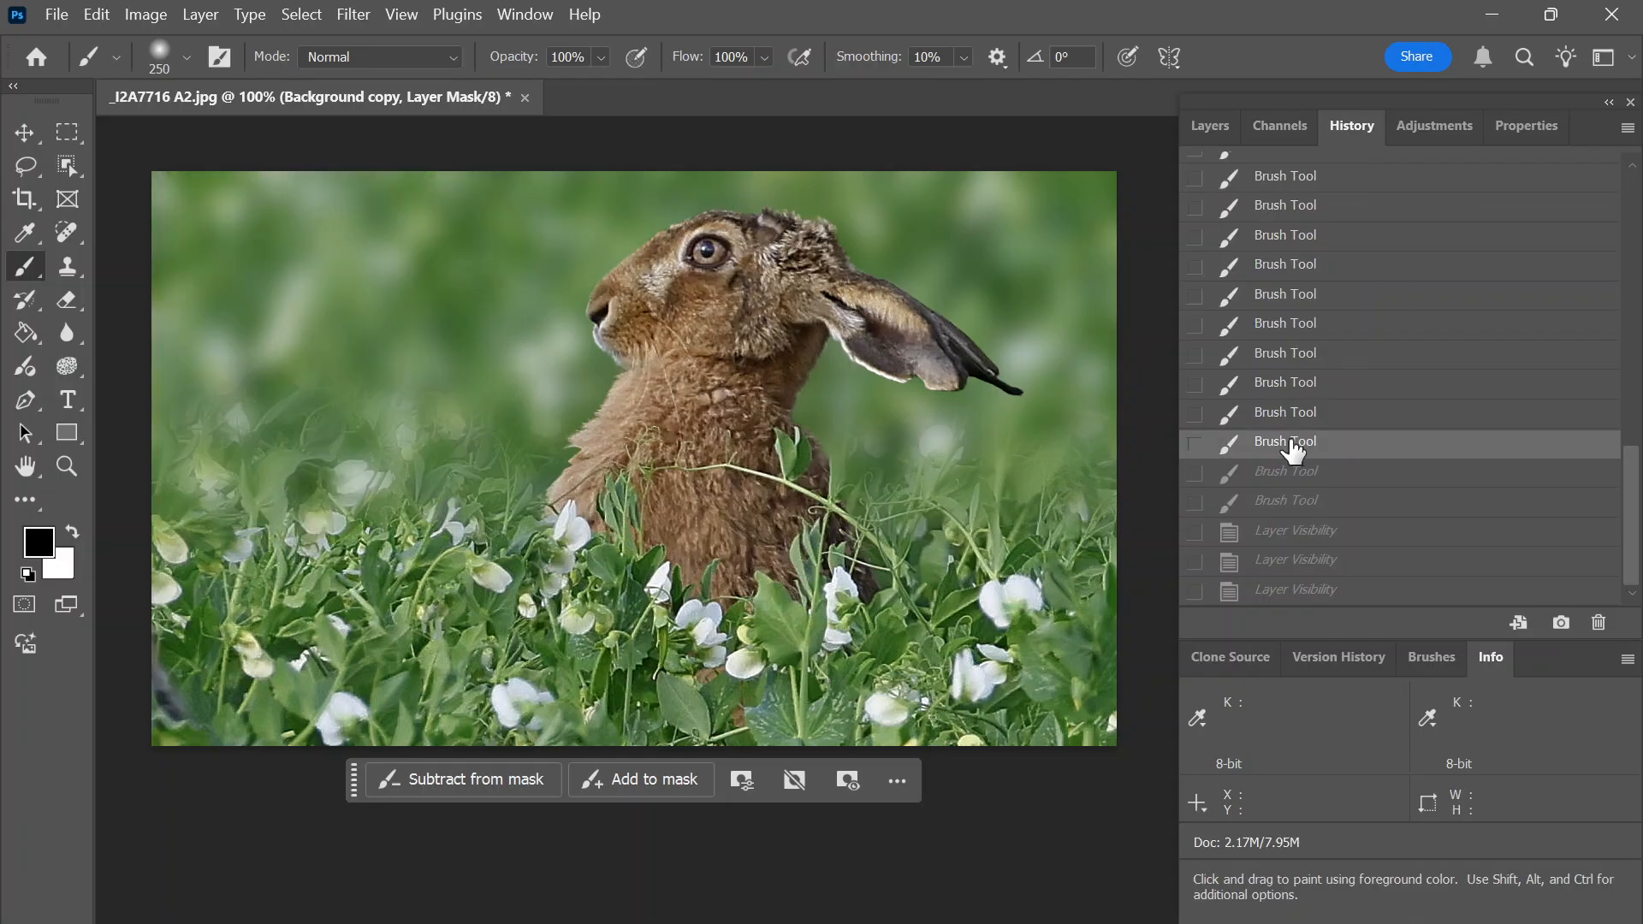
{"action": "left_click", "coordinate": [1205, 122]}
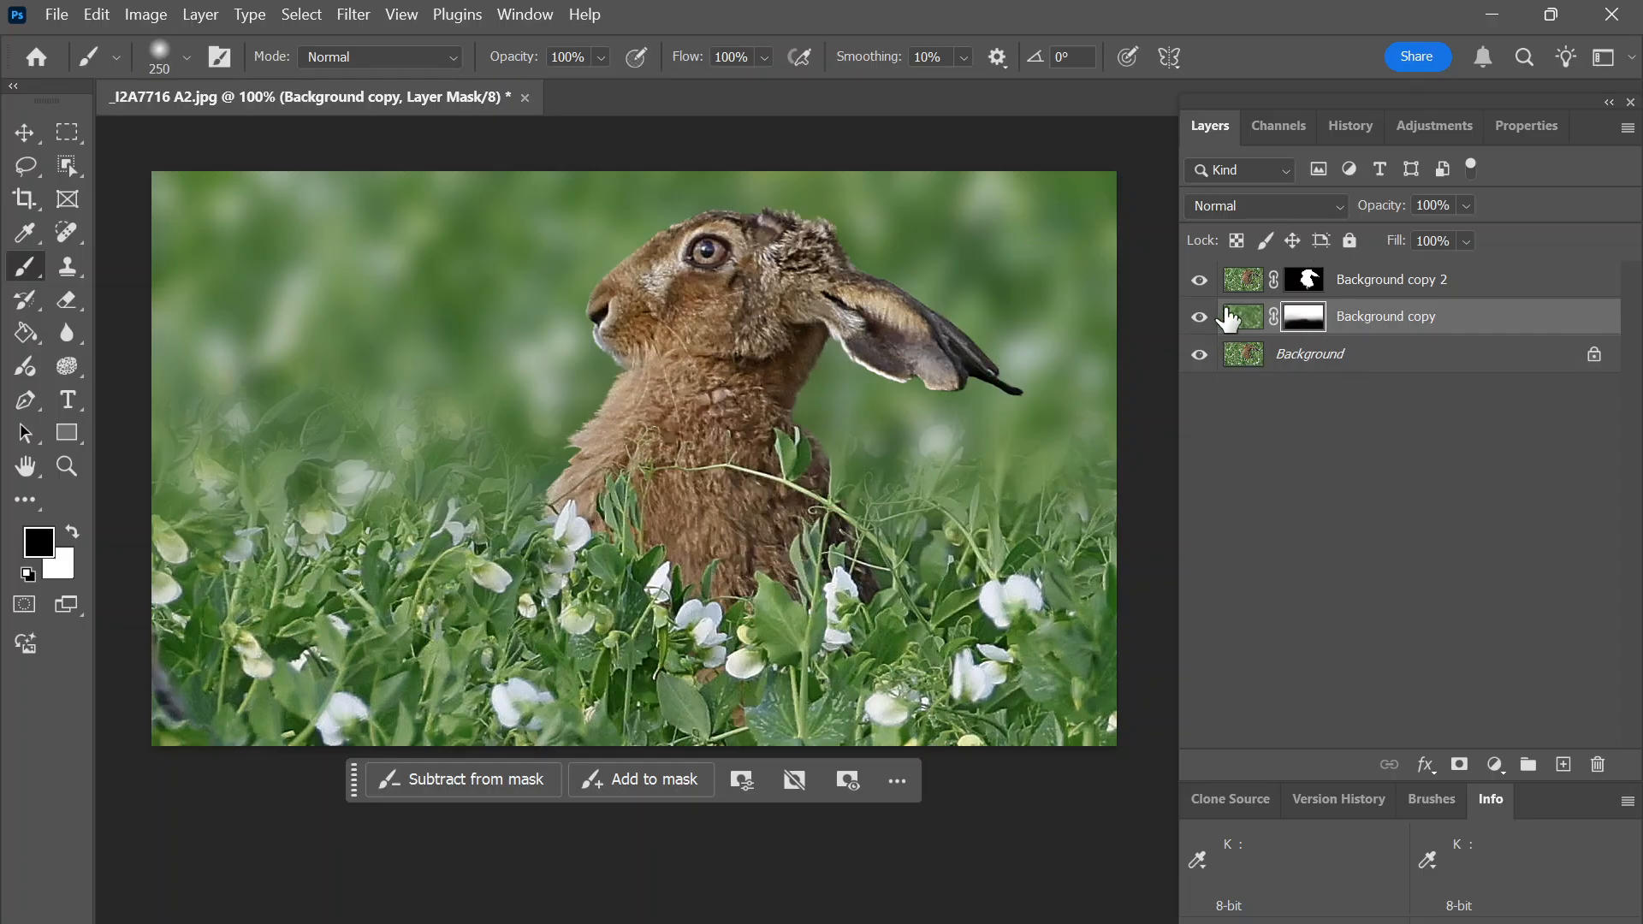
- Toggle Background copy's visibility to compare the image with and without the blurred background
{"action": "left_click", "coordinate": [1200, 318]}
{"action": "left_click", "coordinate": [1200, 319]}
{"action": "left_click", "coordinate": [1200, 319]}
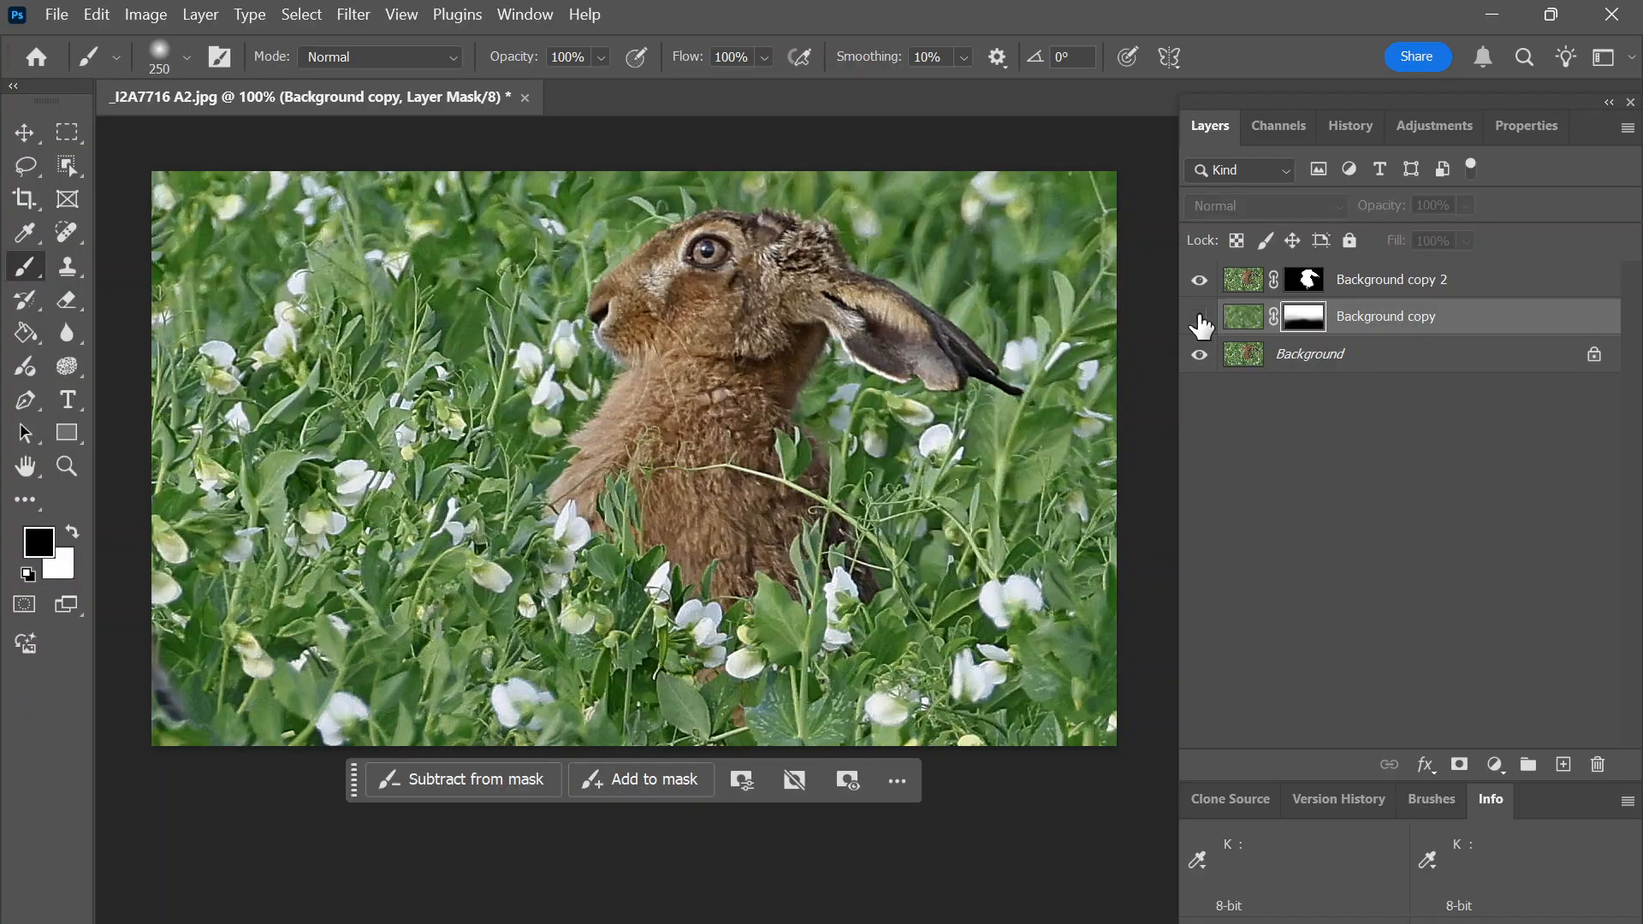
{"action": "left_click", "coordinate": [1200, 319]}
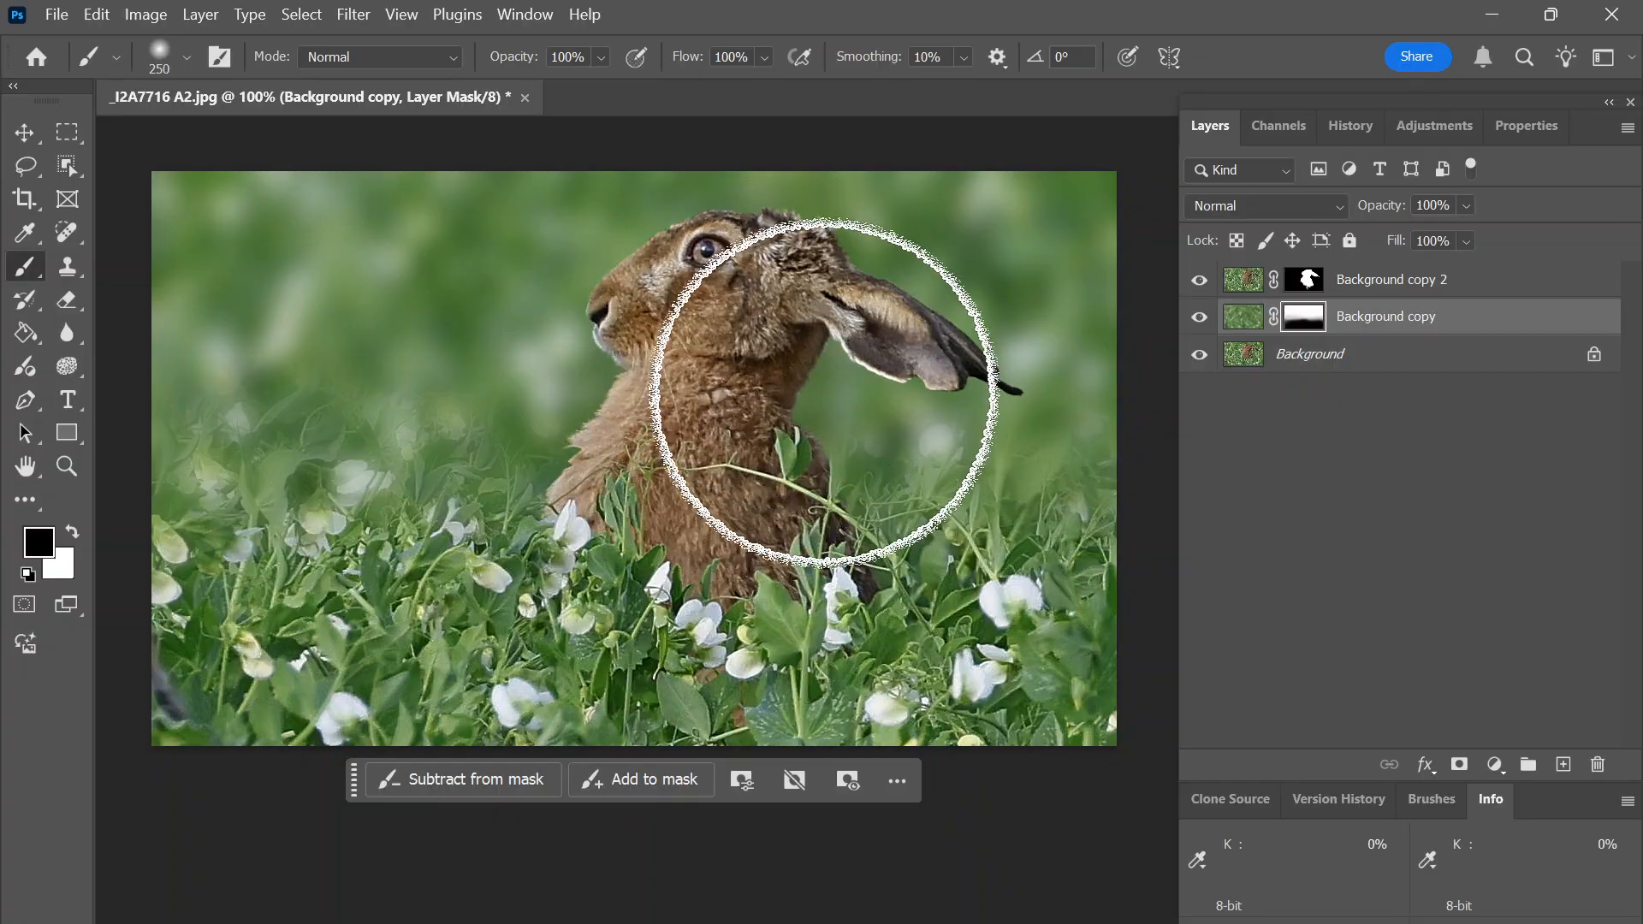
- Switch between the Hand and Move tools to compare them, and return to the Brush tool
{"action": "key", "text": "h"}
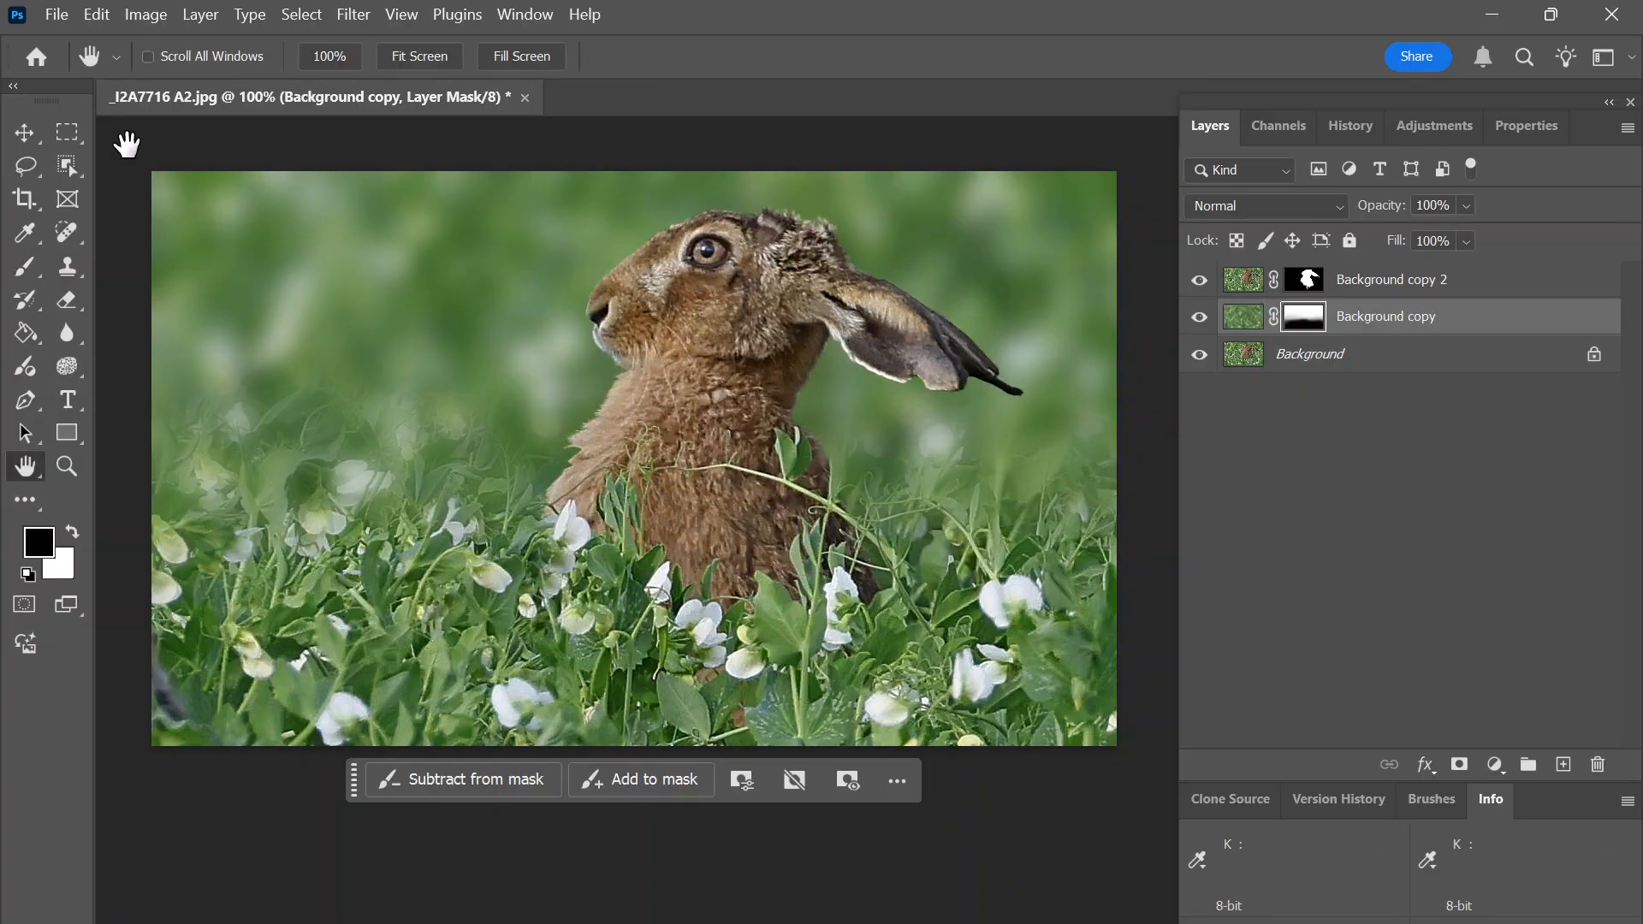
{"action": "left_click", "coordinate": [25, 133]}
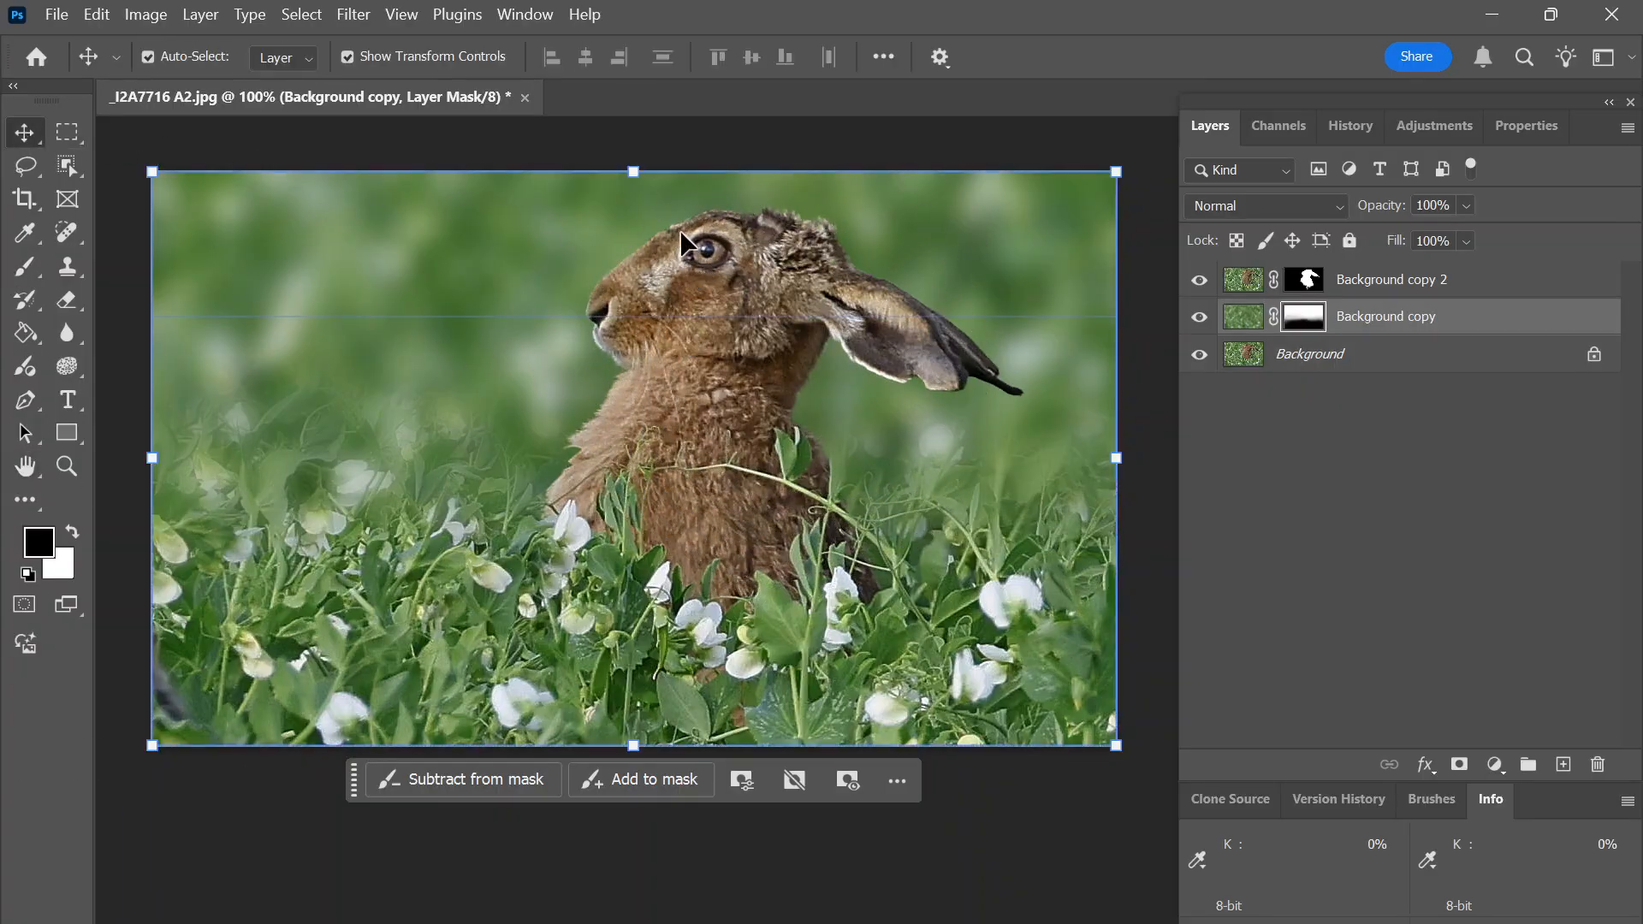
{"action": "left_click", "coordinate": [25, 467]}
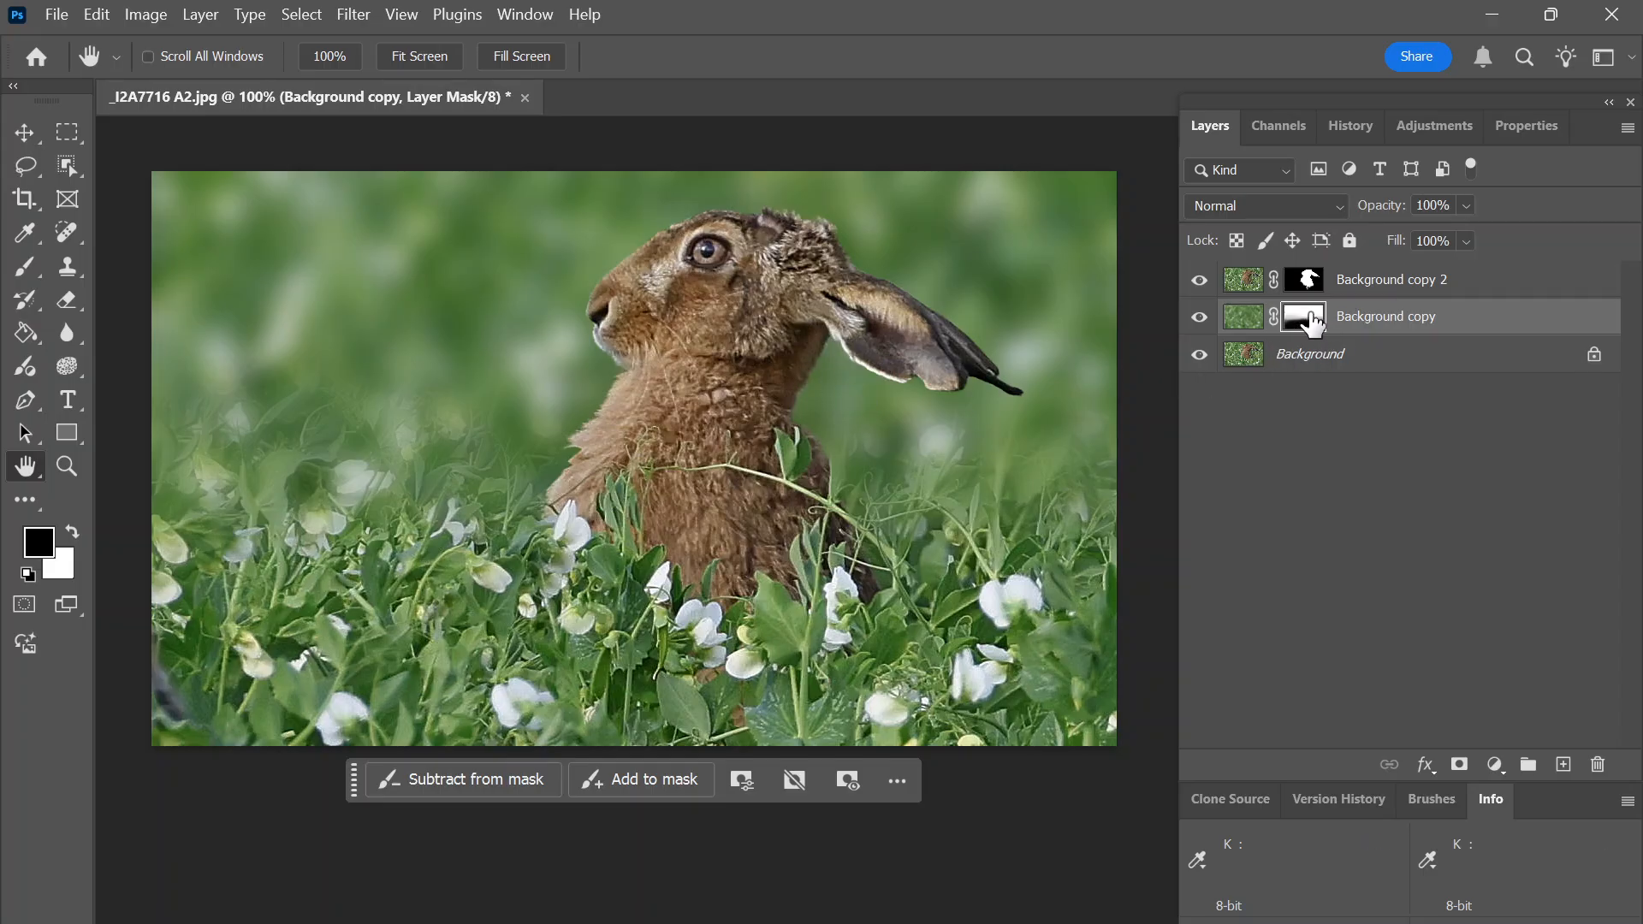
{"action": "key", "text": "b"}
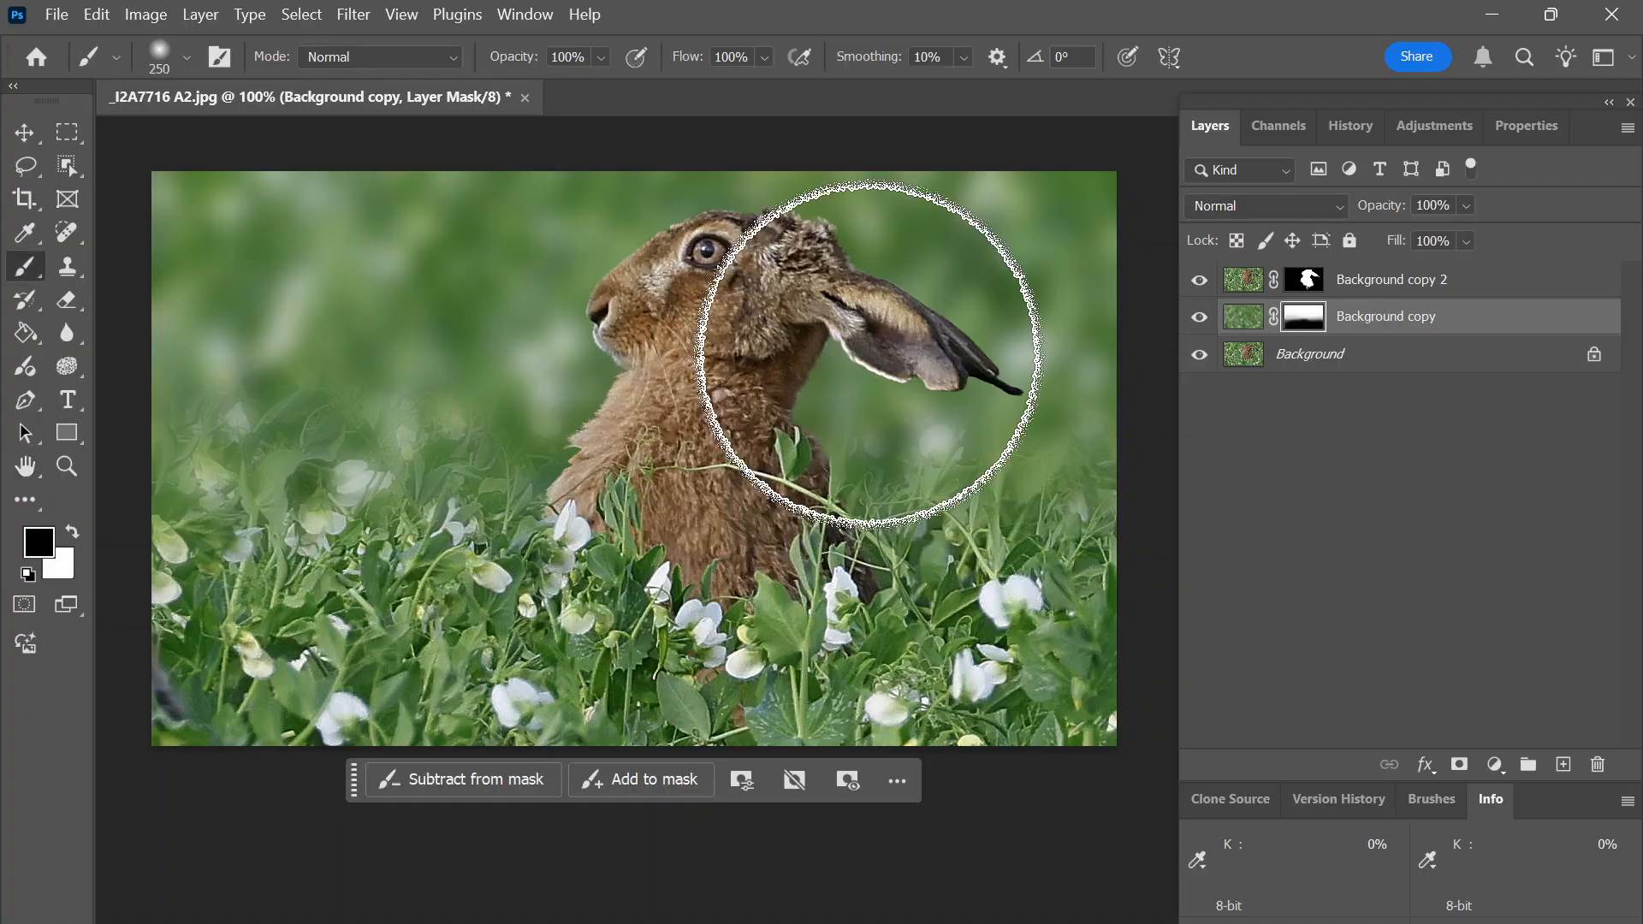
- Reduce the brush size to 50, paint a black test stroke on Background copy's mask behind the hare's neck, and undo the stroke
{"action": "key", "text": "bracketleft"}
{"action": "key", "text": "bracketleft"}
{"action": "key", "text": "bracketleft"}
{"action": "key", "text": "bracketleft"}
{"action": "key", "text": "bracketleft"}
{"action": "key", "text": "bracketleft"}
{"action": "key", "text": "bracketleft"}
{"action": "key", "text": "bracketleft"}
{"action": "key", "text": "bracketleft"}
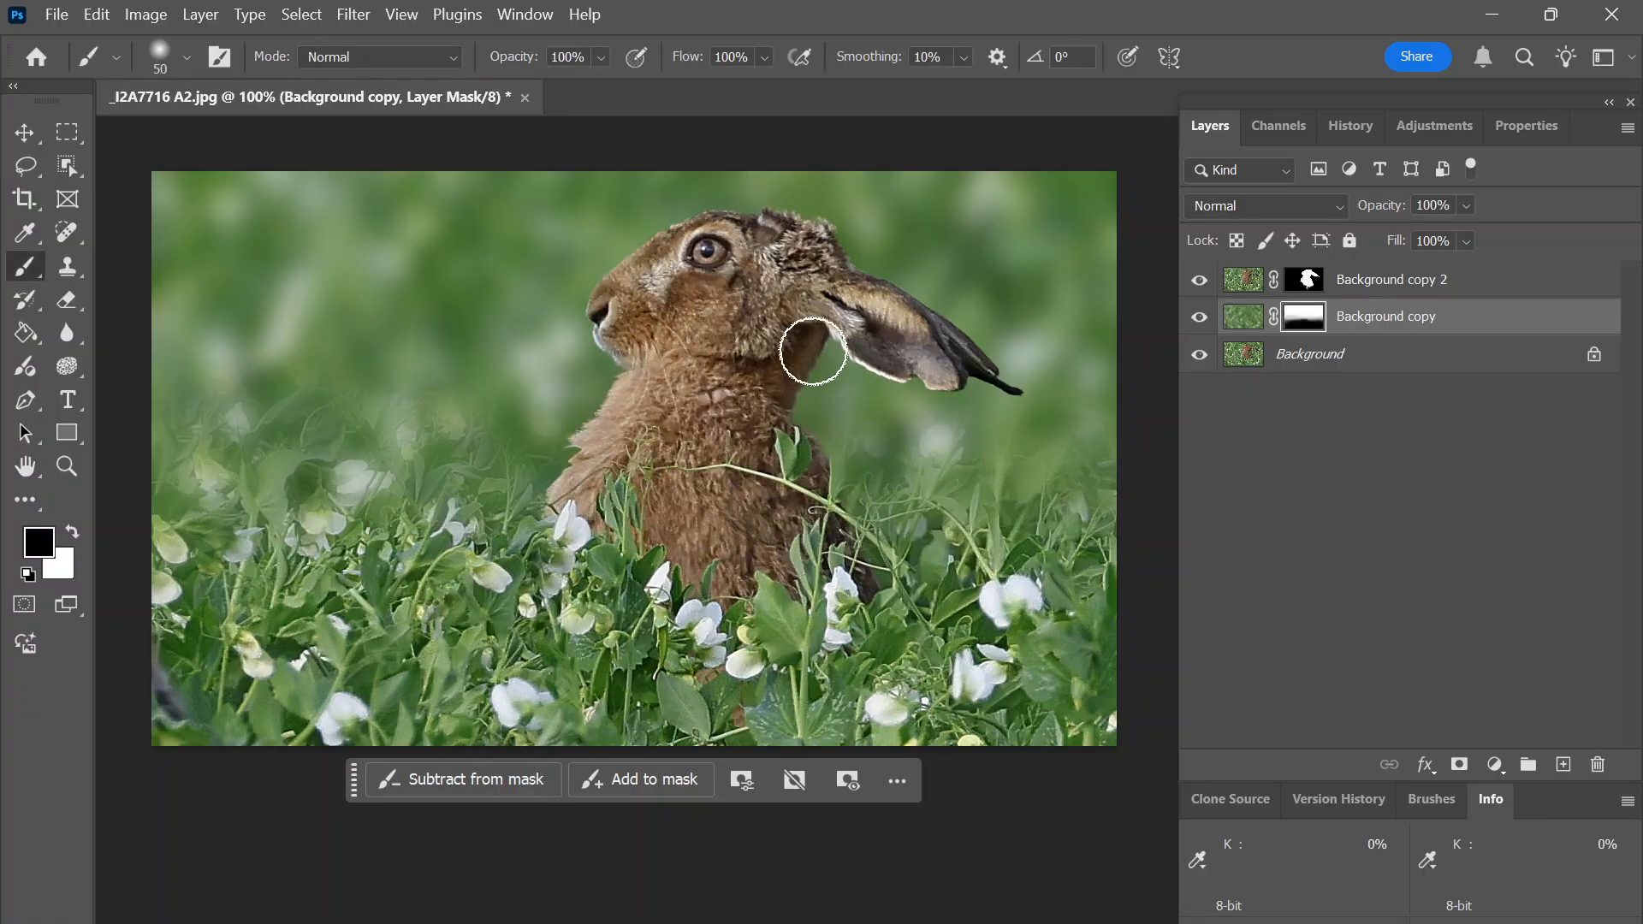
{"action": "mouse_move", "coordinate": [774, 399]}
{"action": "left_mouse_down"}
{"action": "mouse_move", "coordinate": [847, 321]}
{"action": "mouse_move", "coordinate": [765, 388]}
{"action": "left_mouse_up"}
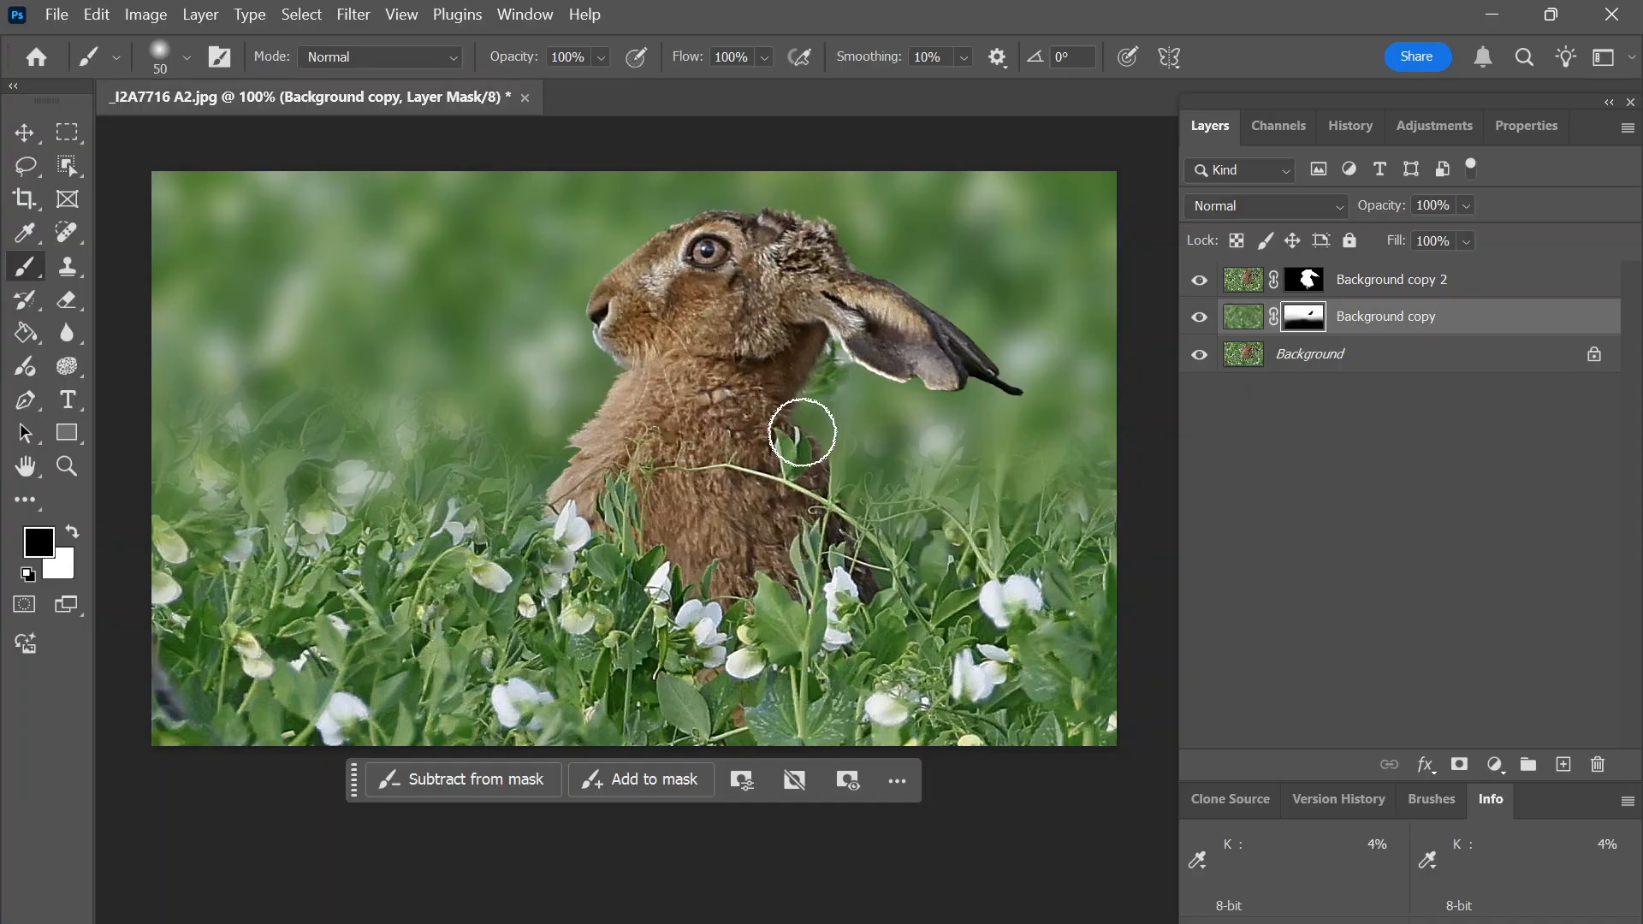
{"action": "key", "text": "ctrl+z"}
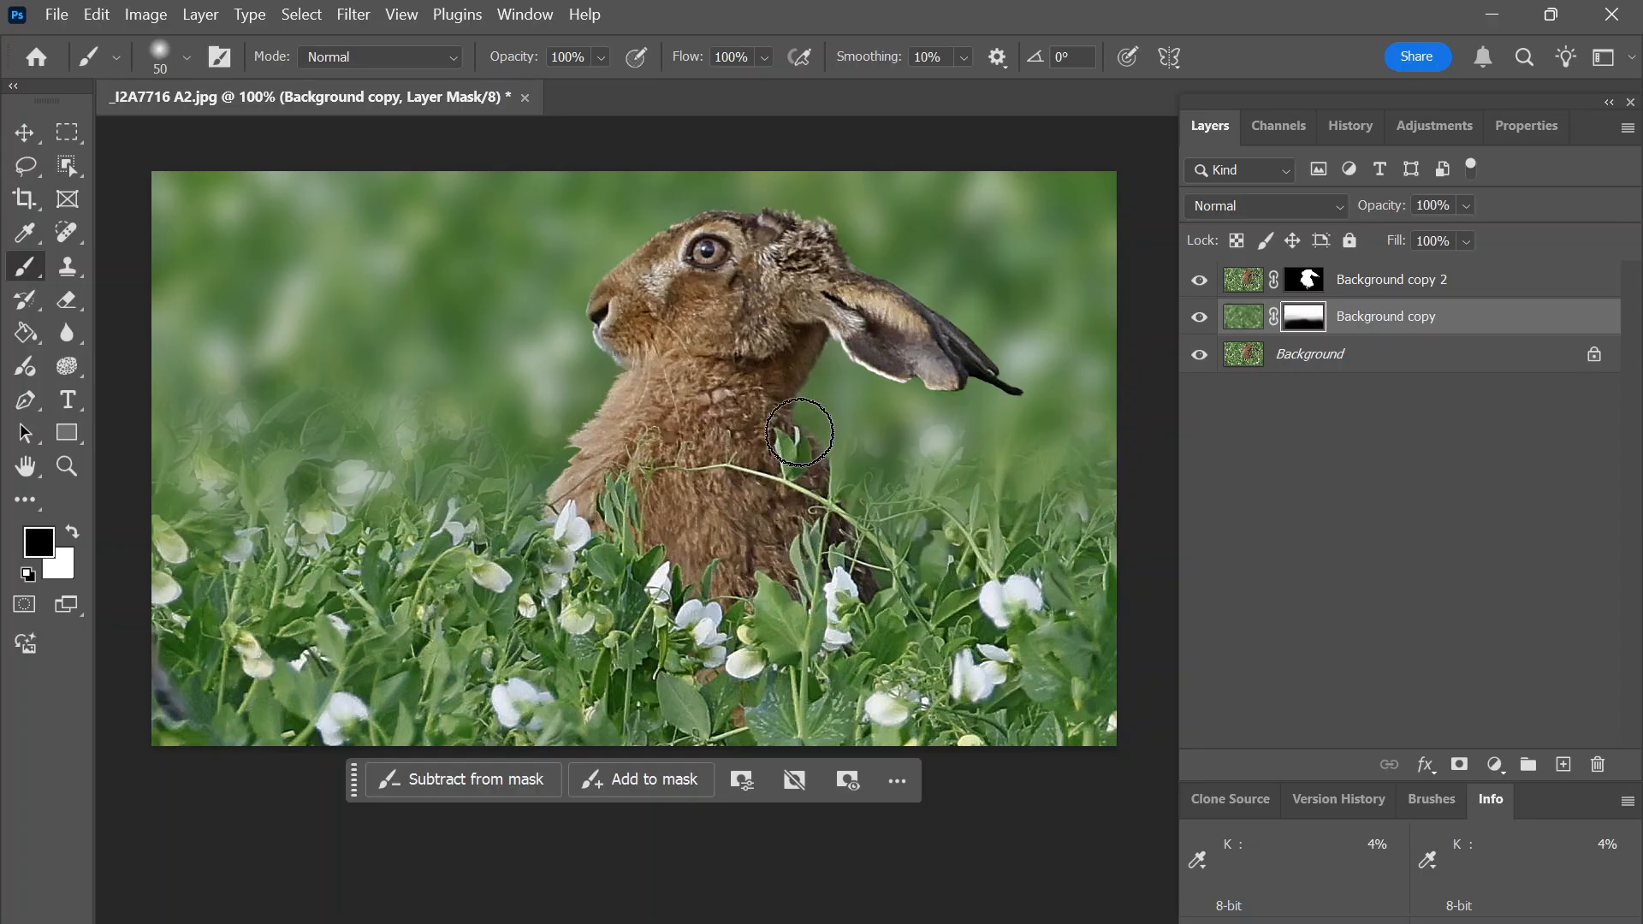
- Paint a black test stroke over the hare's neck and ear base on Background copy 2's mask, and undo it
{"action": "left_click", "coordinate": [1307, 283]}
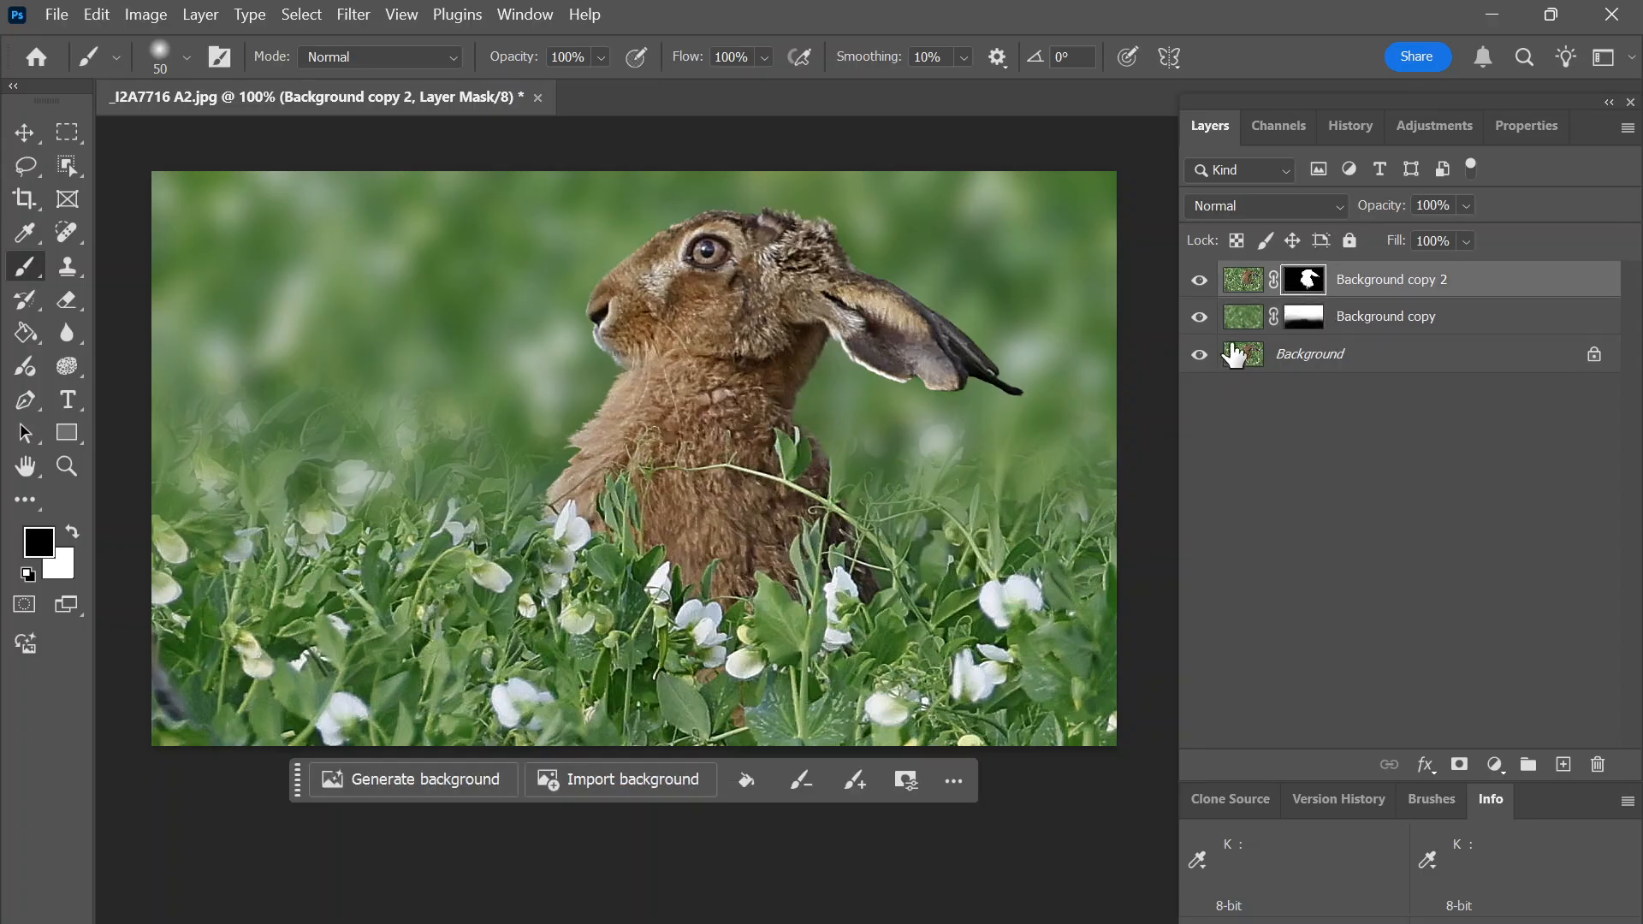
{"action": "mouse_move", "coordinate": [781, 392]}
{"action": "left_mouse_down"}
{"action": "mouse_move", "coordinate": [831, 334]}
{"action": "mouse_move", "coordinate": [759, 418]}
{"action": "mouse_move", "coordinate": [790, 355]}
{"action": "left_mouse_up"}
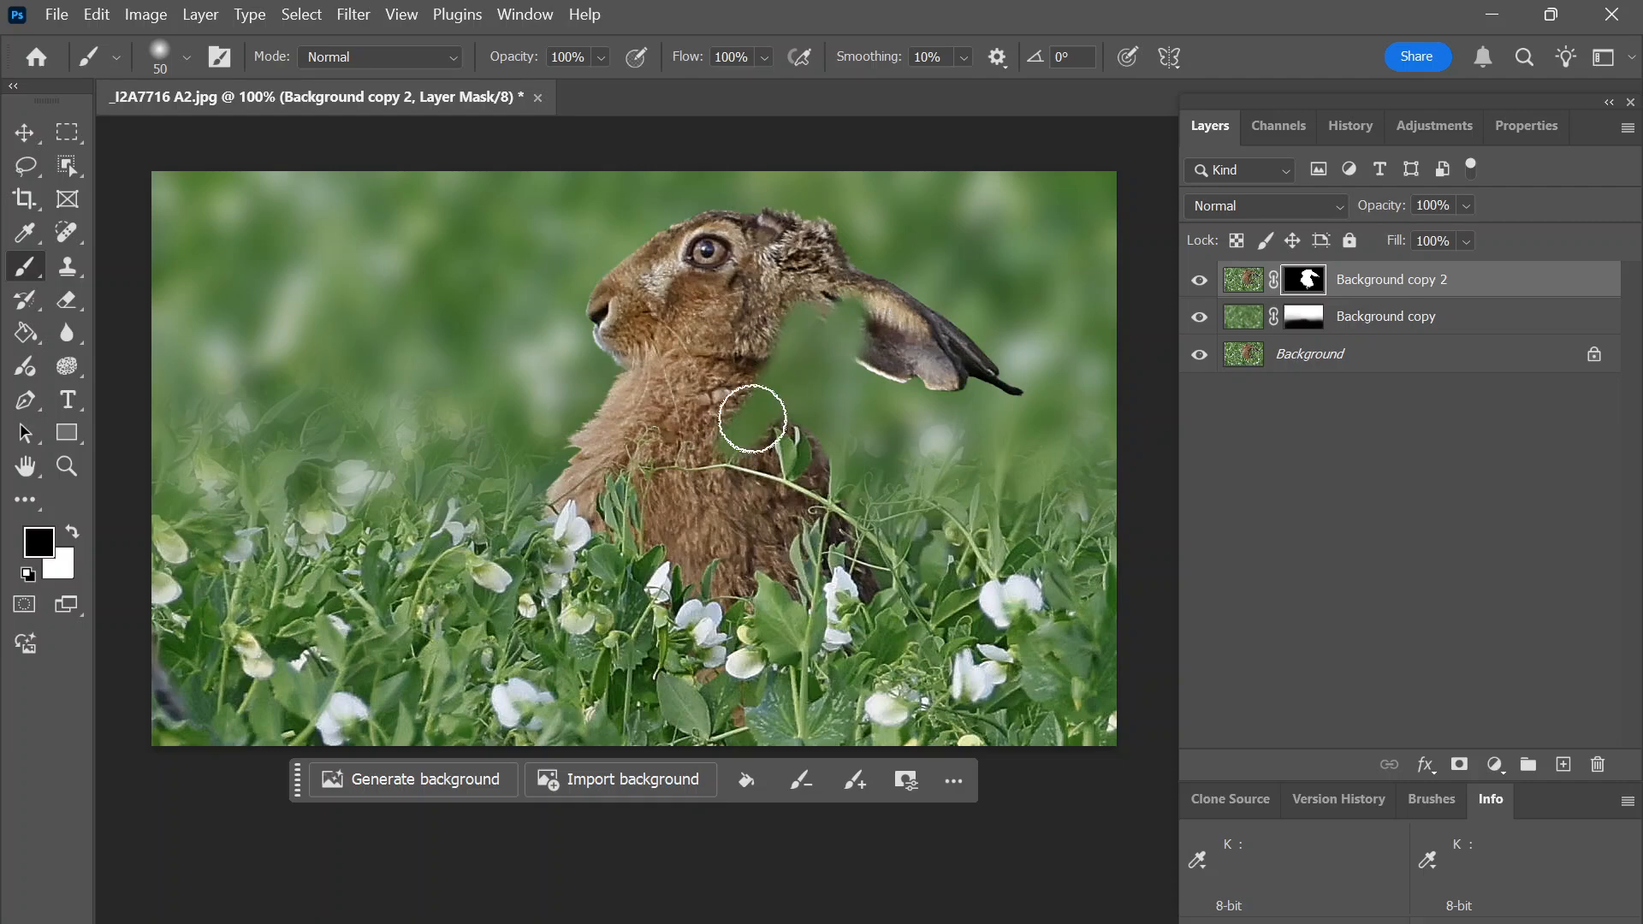
{"action": "key", "text": "ctrl+z"}
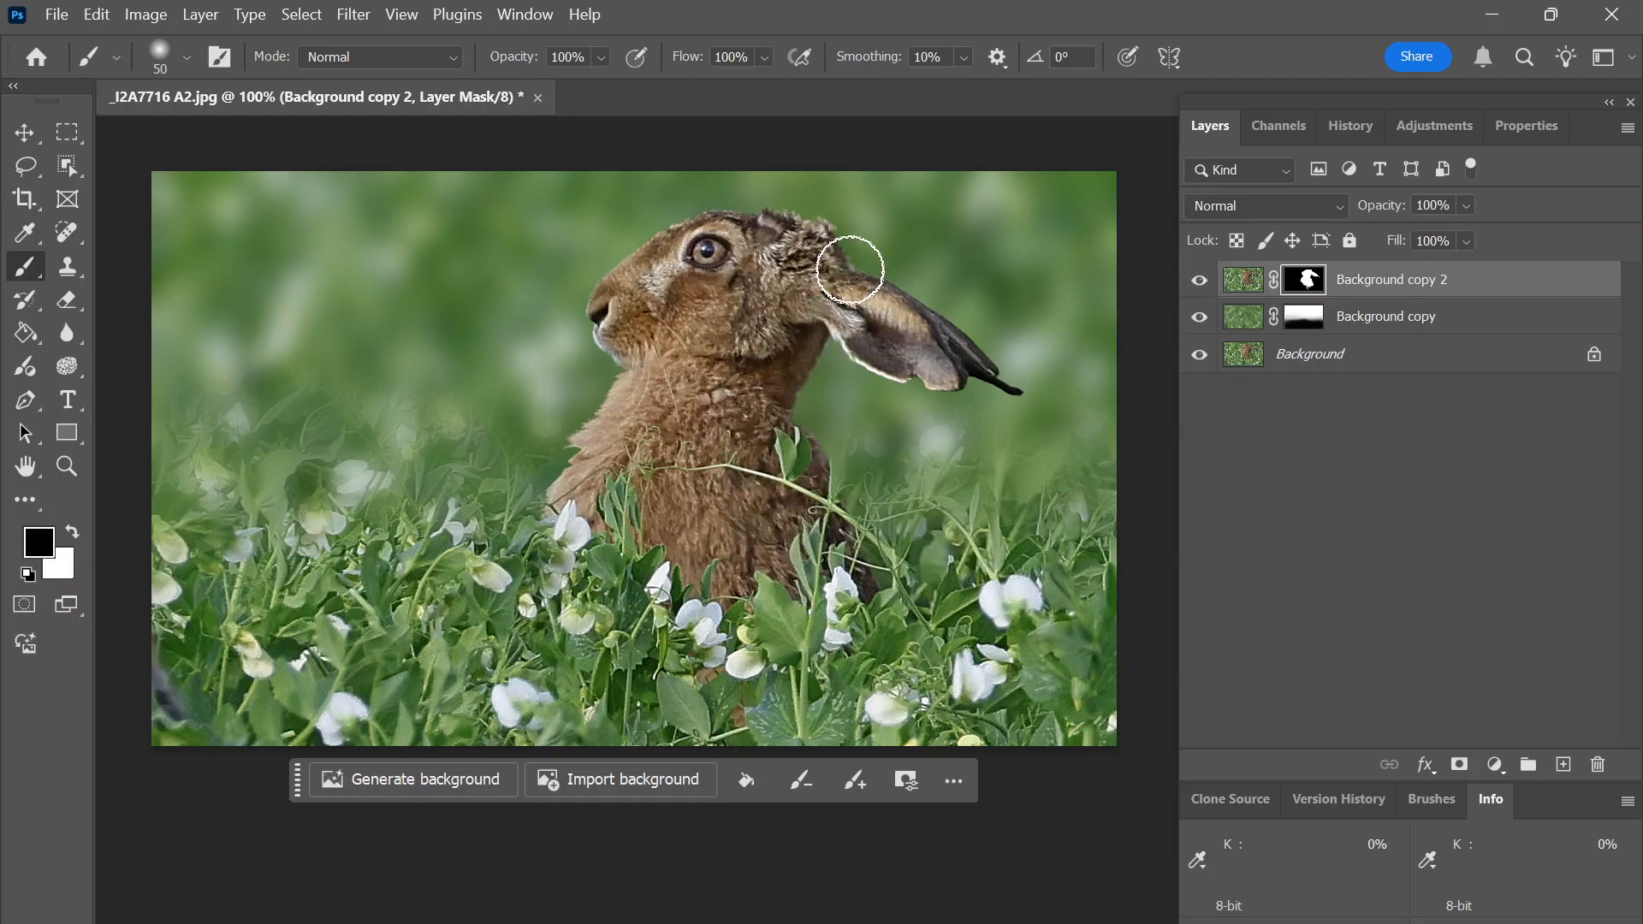
- Switch to white, paint a test stroke below the hare's ear on Background copy 2's mask, and undo it
{"action": "key", "text": "x"}
{"action": "mouse_move", "coordinate": [881, 264]}
{"action": "left_mouse_down"}
{"action": "mouse_move", "coordinate": [848, 341]}
{"action": "mouse_move", "coordinate": [858, 355]}
{"action": "mouse_move", "coordinate": [935, 342]}
{"action": "left_mouse_up"}
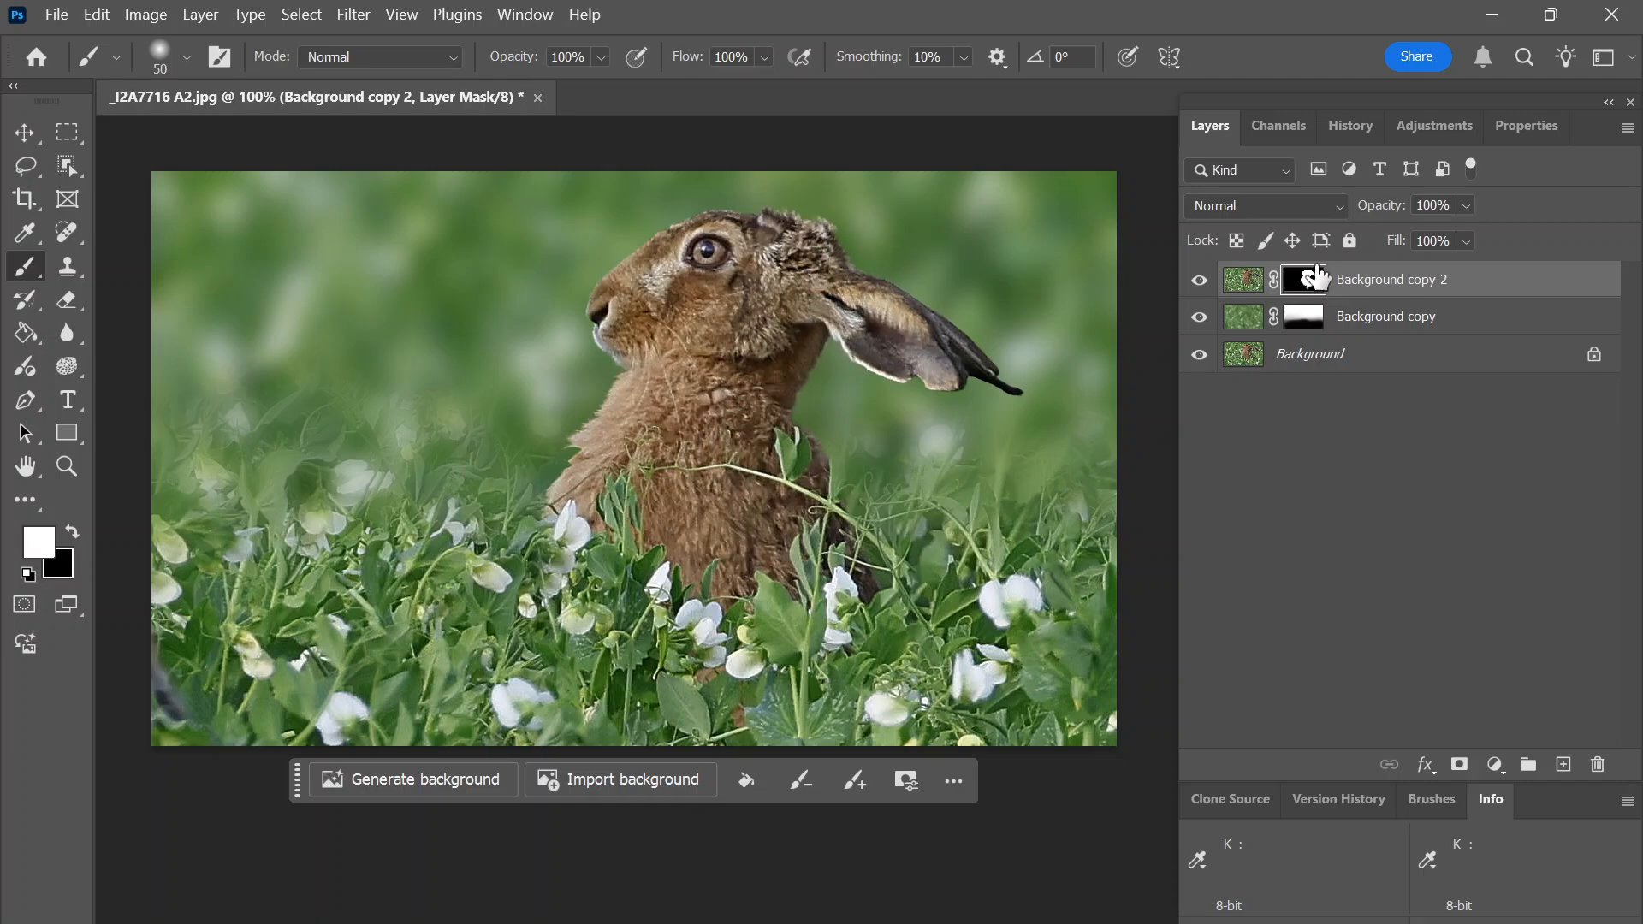
{"action": "mouse_move", "coordinate": [836, 333]}
{"action": "left_mouse_down"}
{"action": "mouse_move", "coordinate": [736, 461]}
{"action": "mouse_move", "coordinate": [823, 345]}
{"action": "mouse_move", "coordinate": [747, 434]}
{"action": "mouse_move", "coordinate": [866, 320]}
{"action": "mouse_move", "coordinate": [793, 459]}
{"action": "left_mouse_up"}
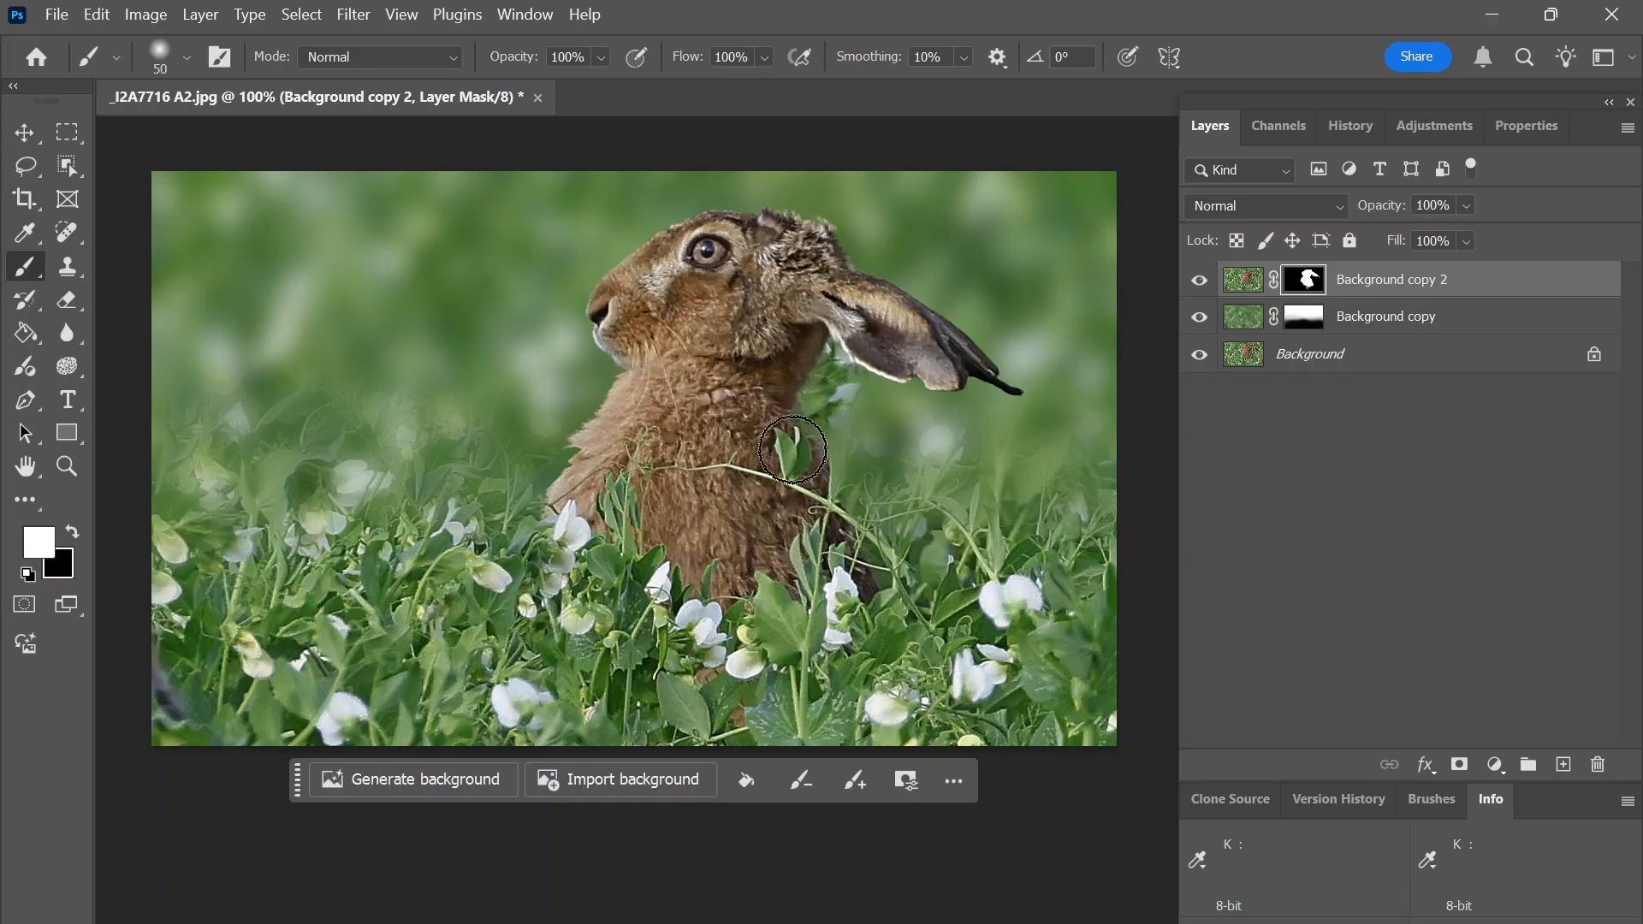
{"action": "key", "text": "ctrl+z"}
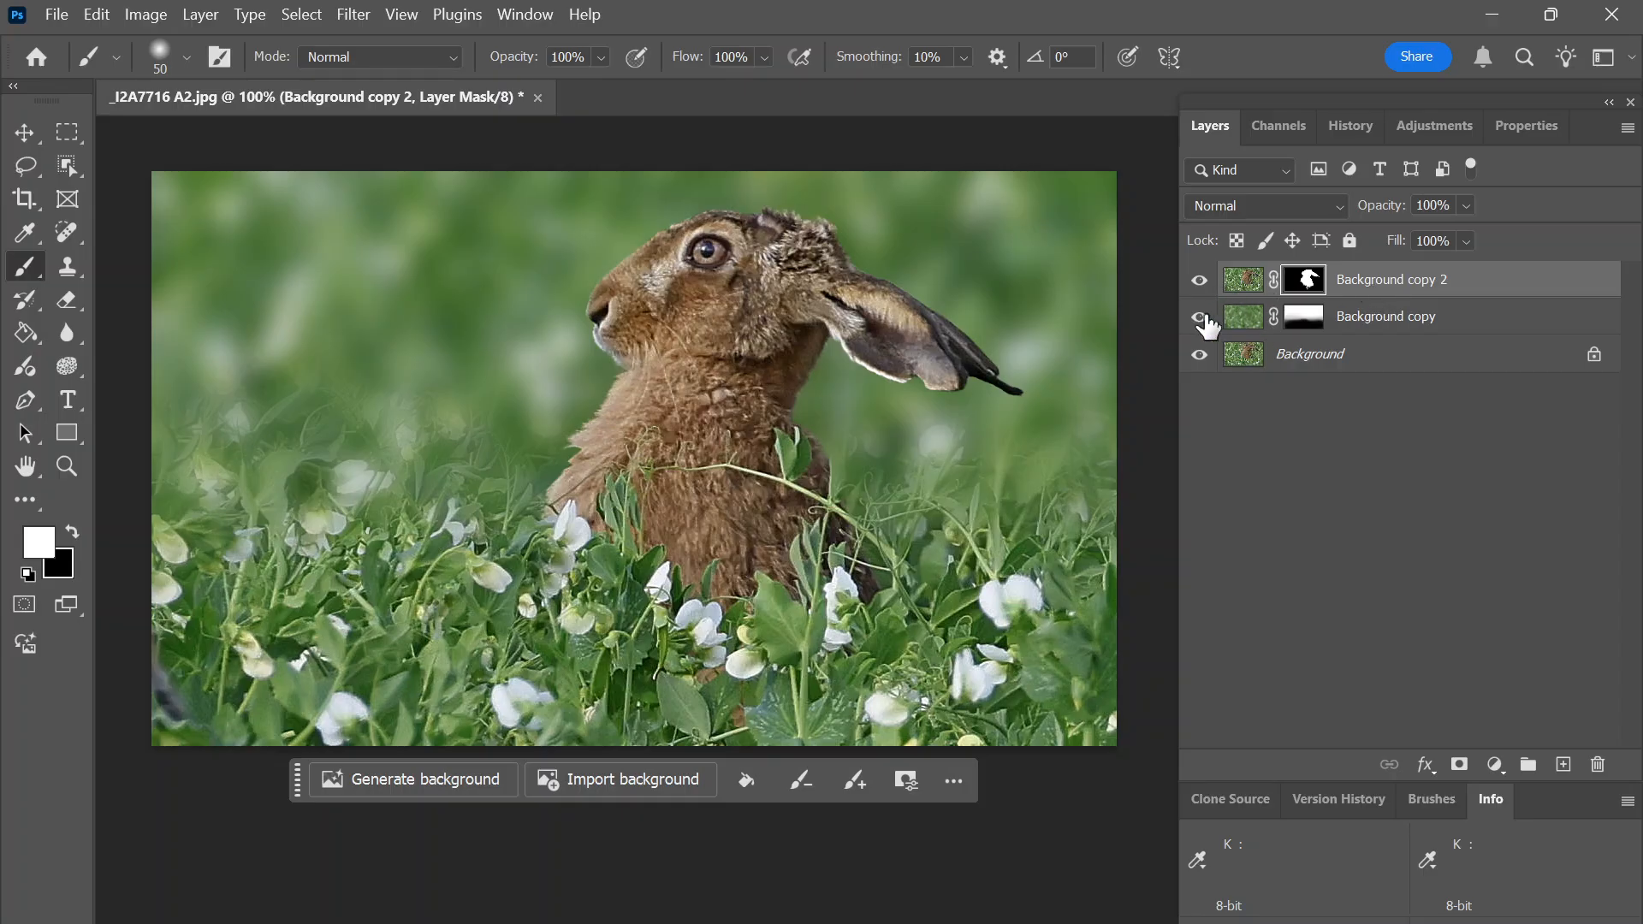
- Duplicate the Background layer, place the duplicate above all other layers, and hide every layer beneath it
{"action": "left_click_drag", "start_coordinate": [1245, 353], "coordinate": [1563, 764]}
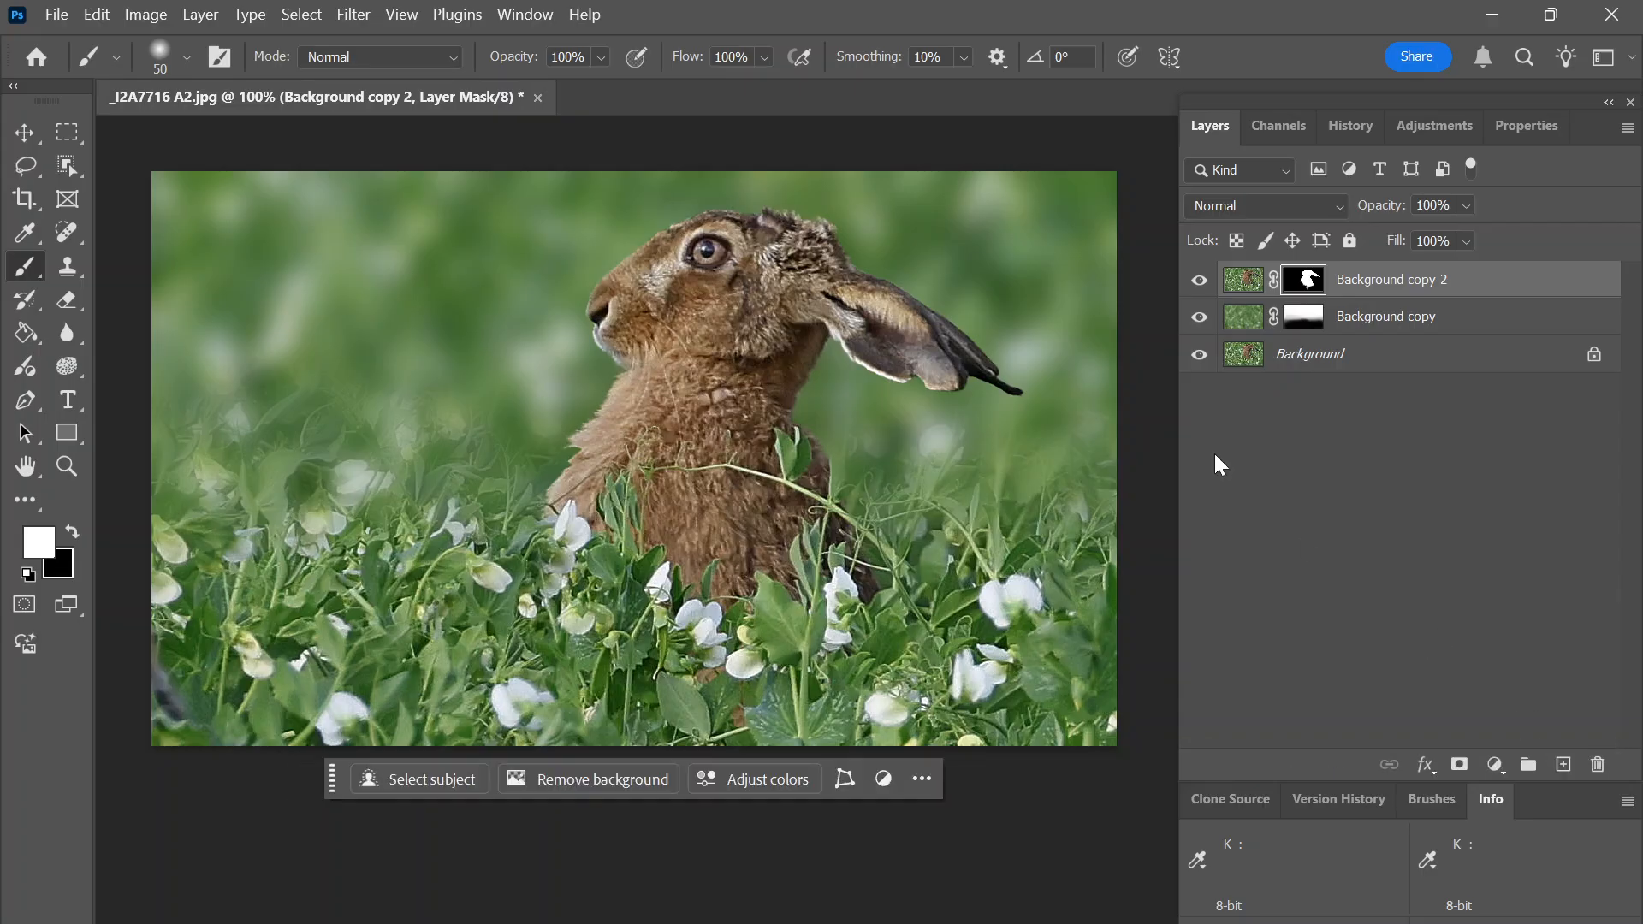
{"action": "left_click_drag", "start_coordinate": [1255, 376], "coordinate": [1243, 273]}
{"action": "left_click", "coordinate": [1192, 319]}
{"action": "left_click_drag", "start_coordinate": [1198, 353], "coordinate": [1198, 391]}
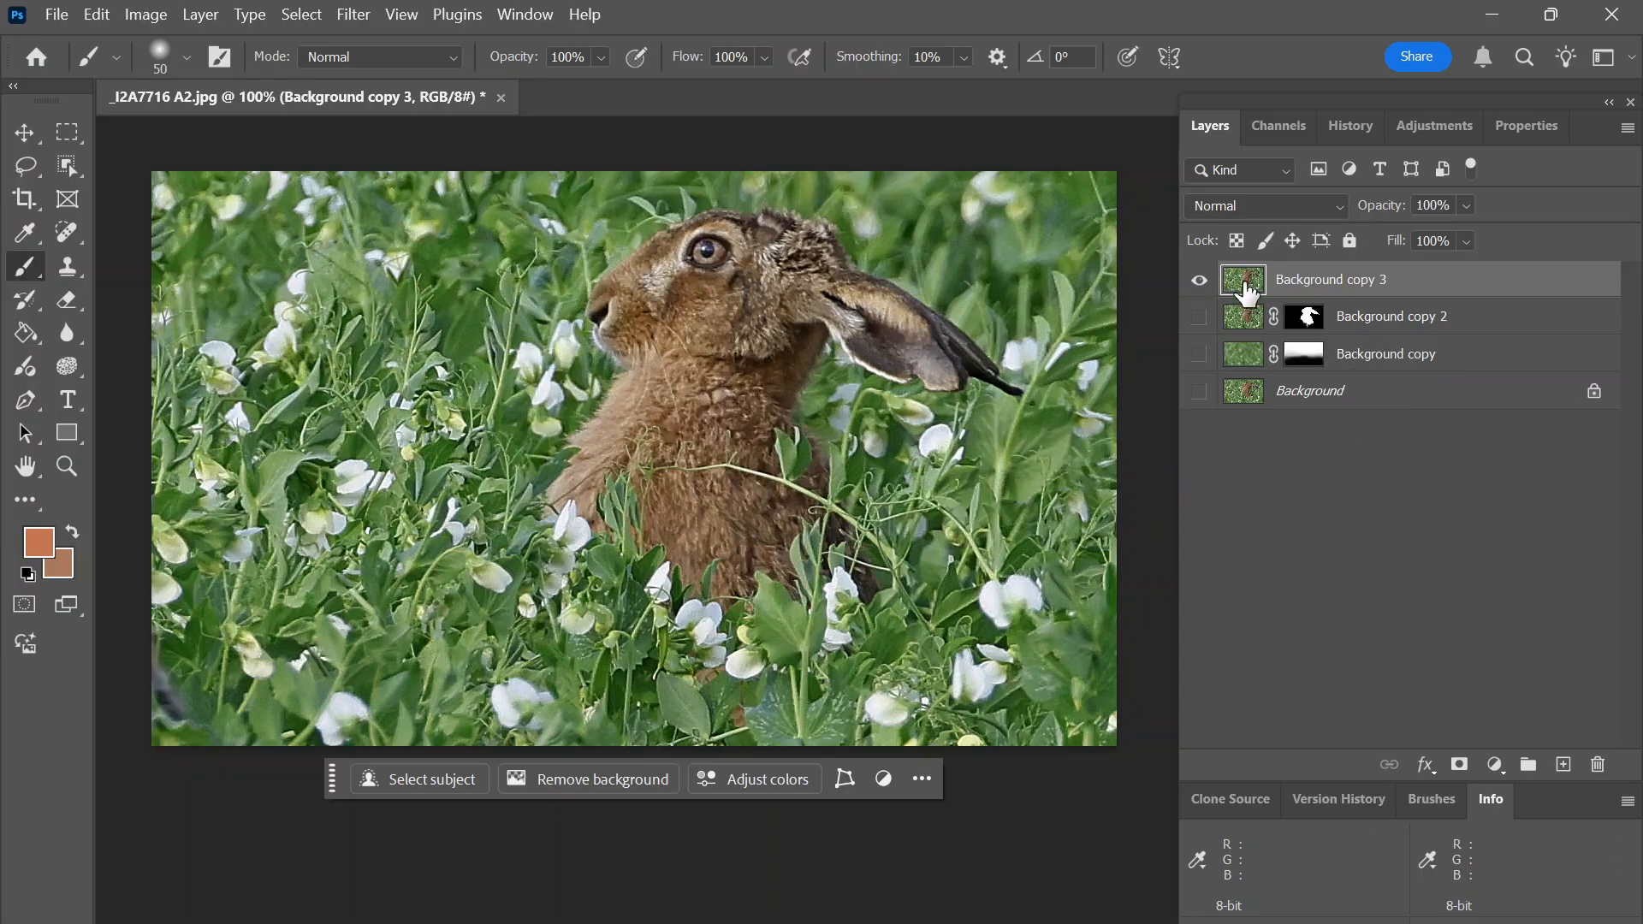
- Remove the background from the new top layer, and show Background copy and Background beneath the cutout
{"action": "left_click", "coordinate": [577, 782]}
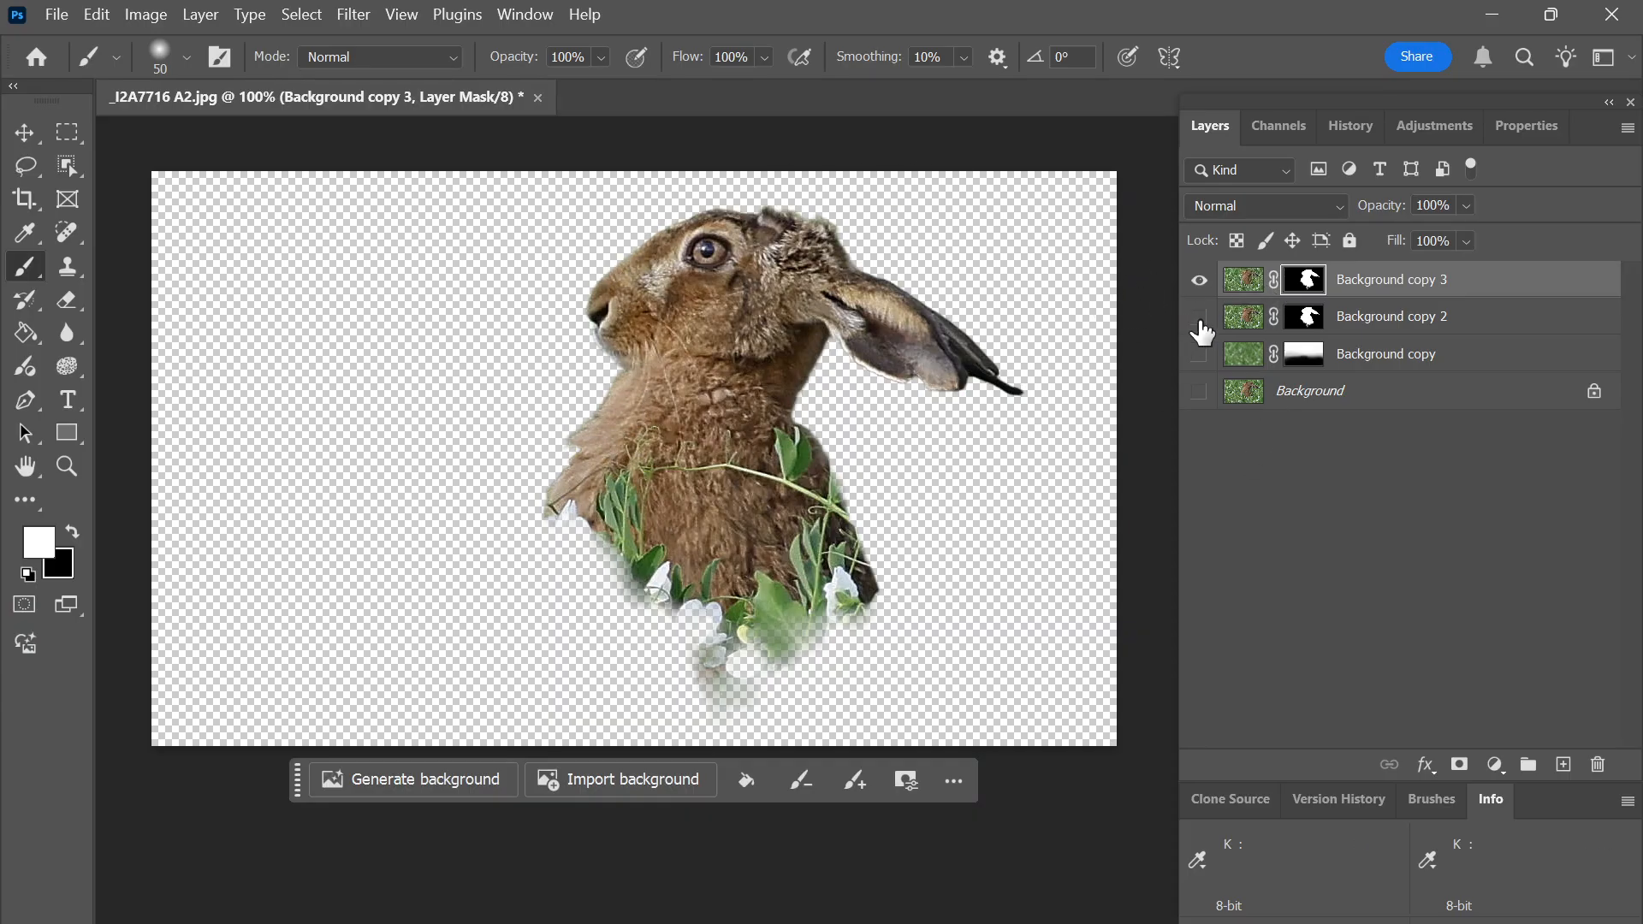
{"action": "left_click", "coordinate": [1200, 354]}
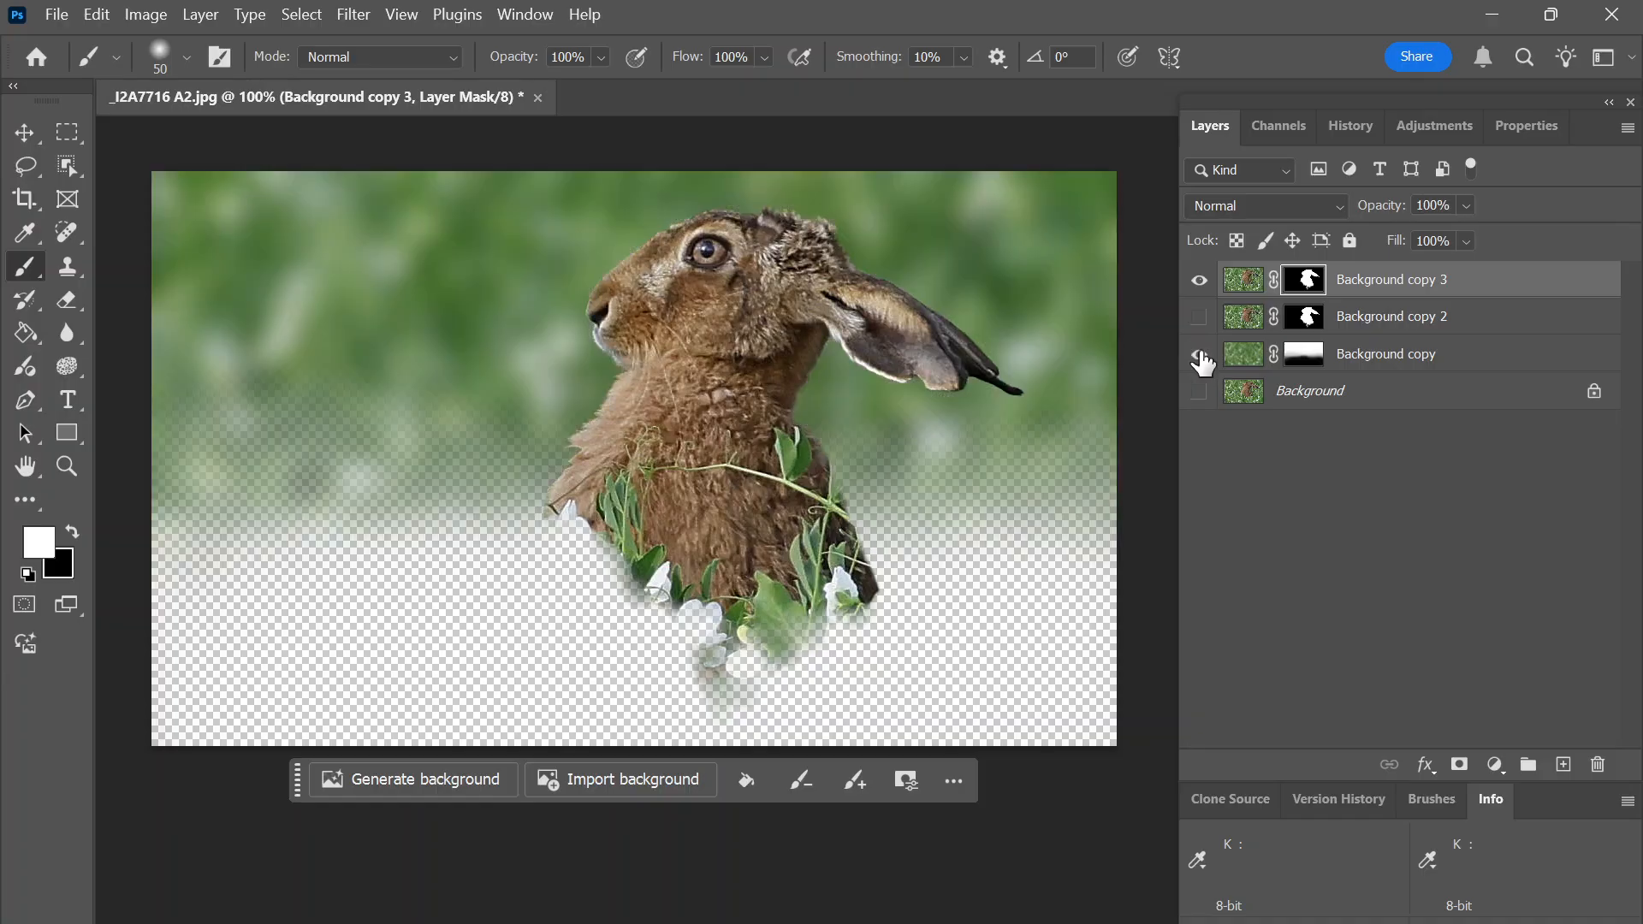
{"action": "left_click", "coordinate": [1199, 392]}
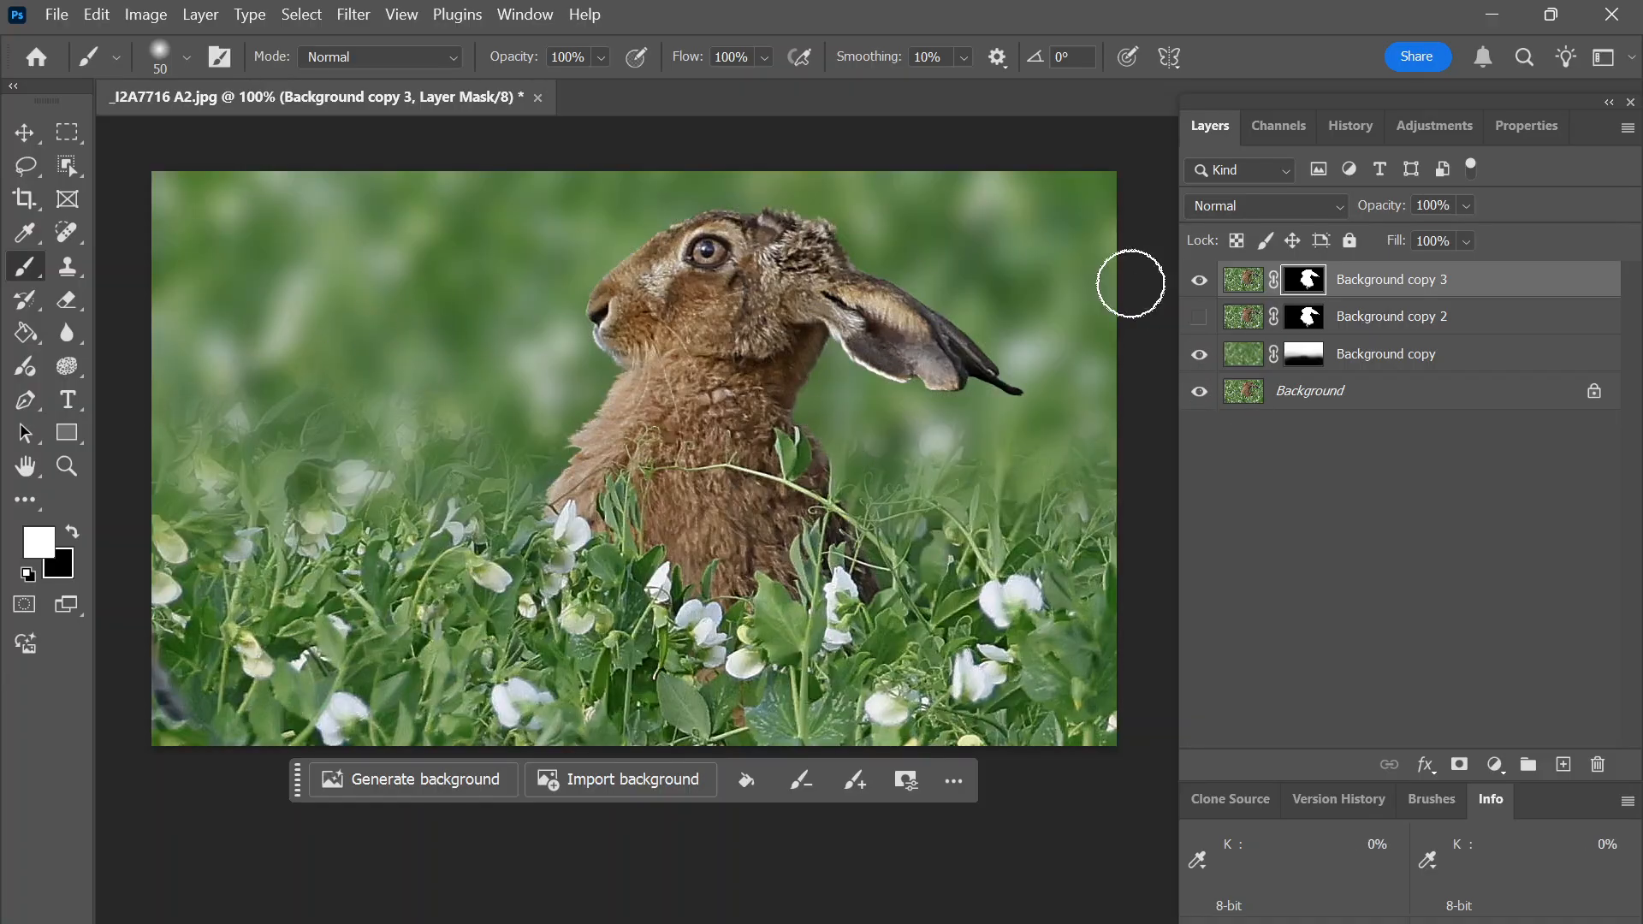
- Delete the extra cutout layer Background copy 3 and make Background copy 2 visible again
{"action": "left_click_drag", "start_coordinate": [1234, 279], "coordinate": [1601, 766]}
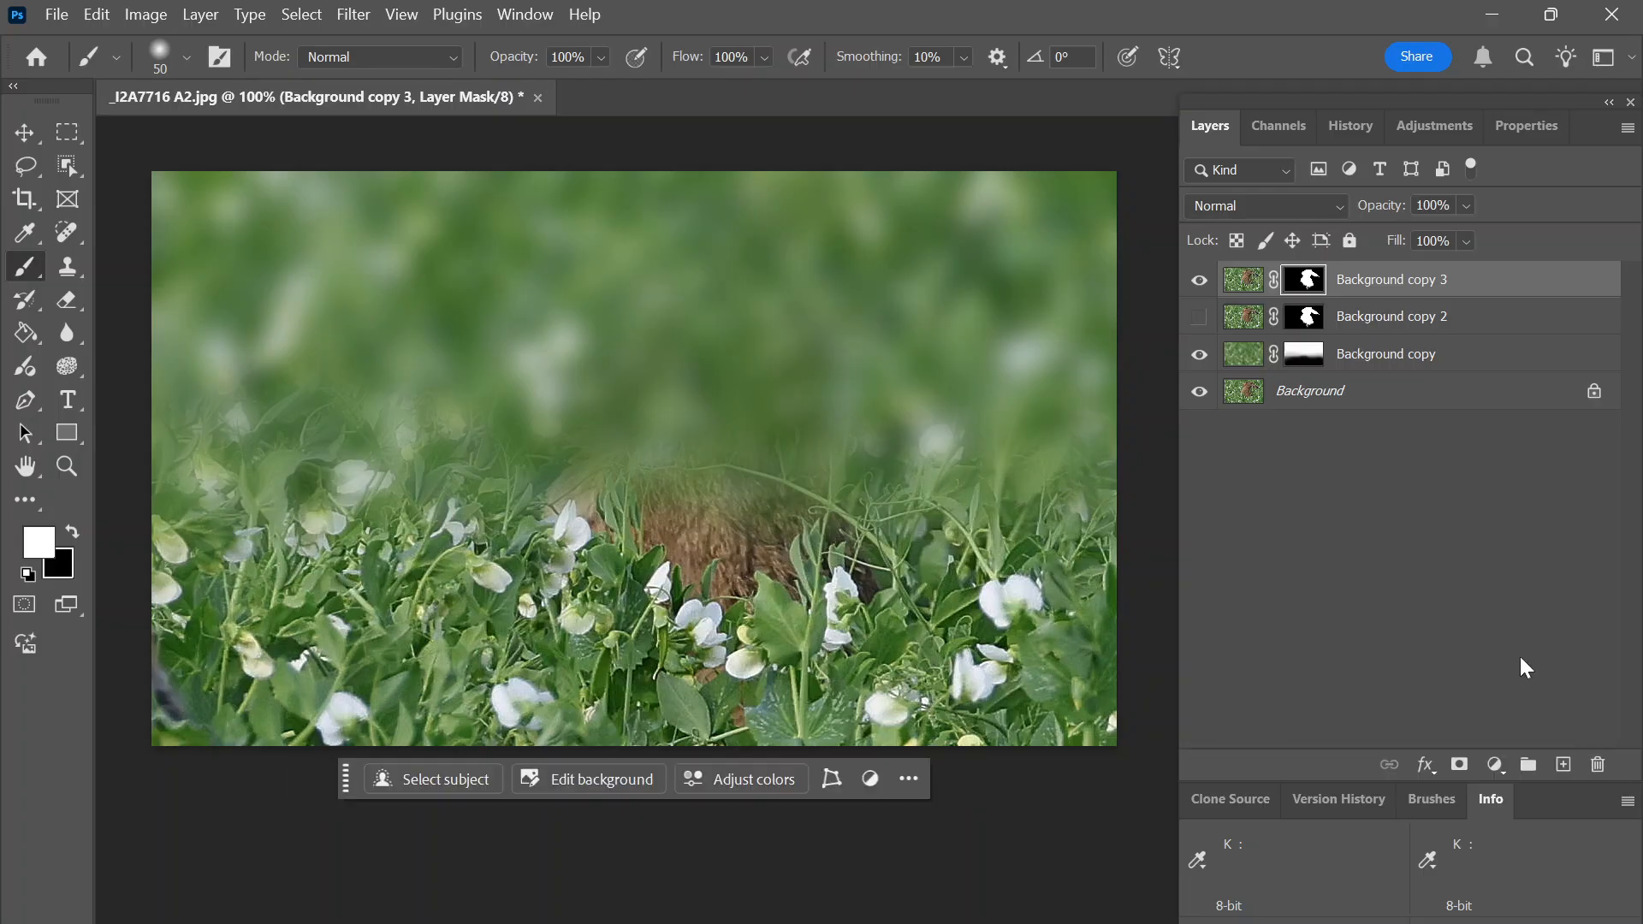
{"action": "left_click", "coordinate": [1199, 280]}
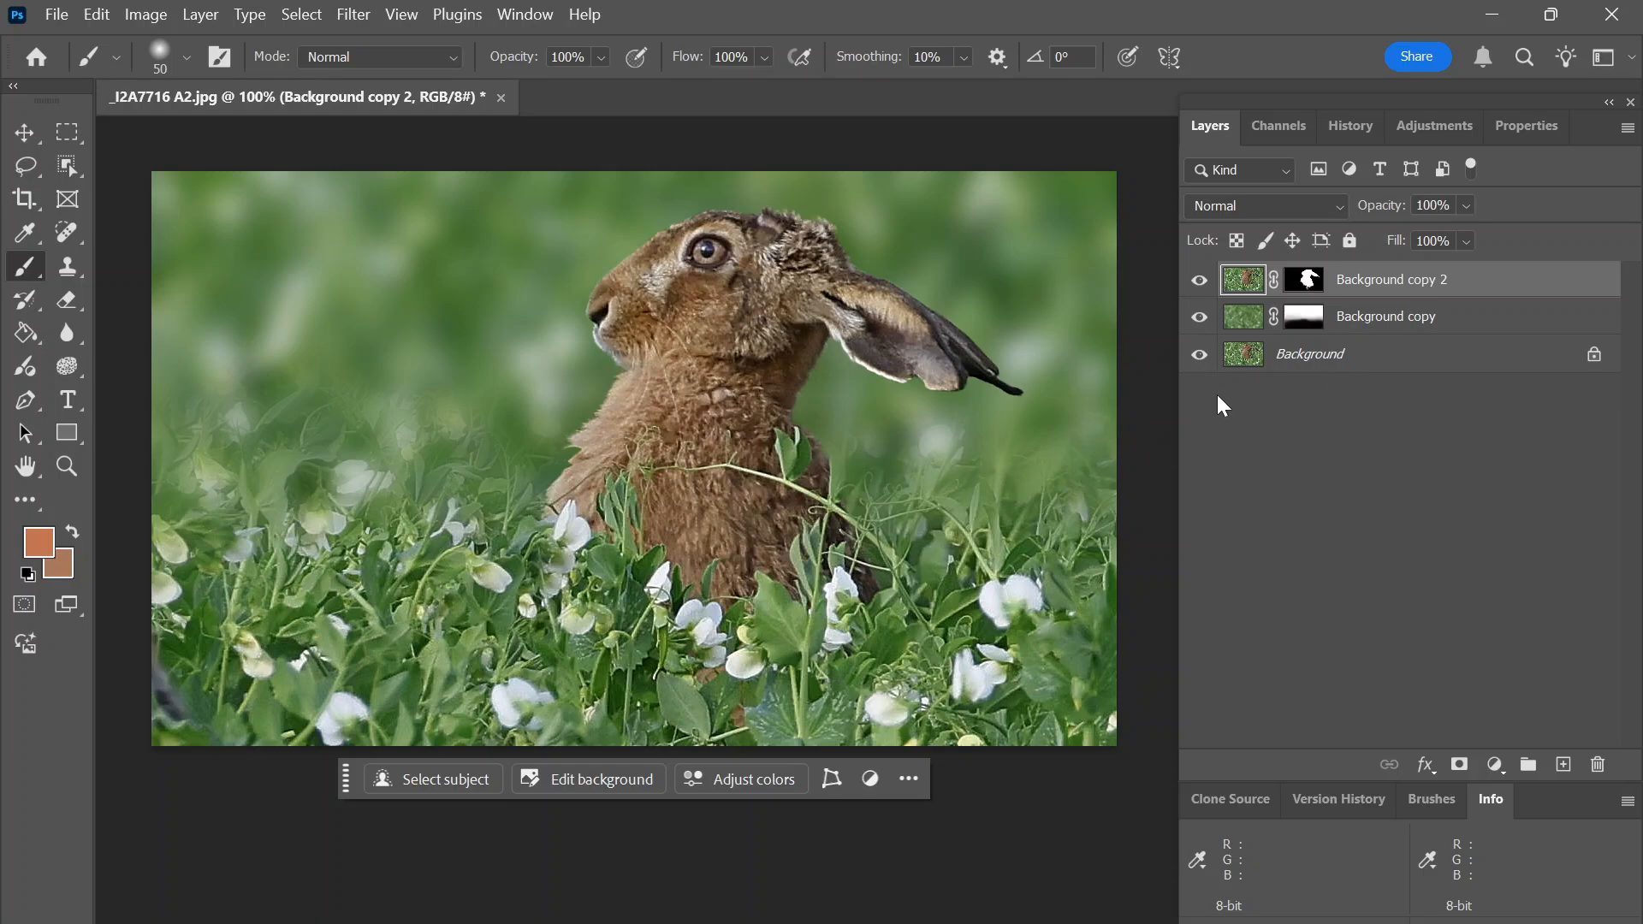
- Hide both copies to view the original Background, and show Background copy 2 and Background copy again one at a time
{"action": "left_click", "coordinate": [1199, 280]}
{"action": "left_click", "coordinate": [1199, 318]}
{"action": "left_click", "coordinate": [1258, 359]}
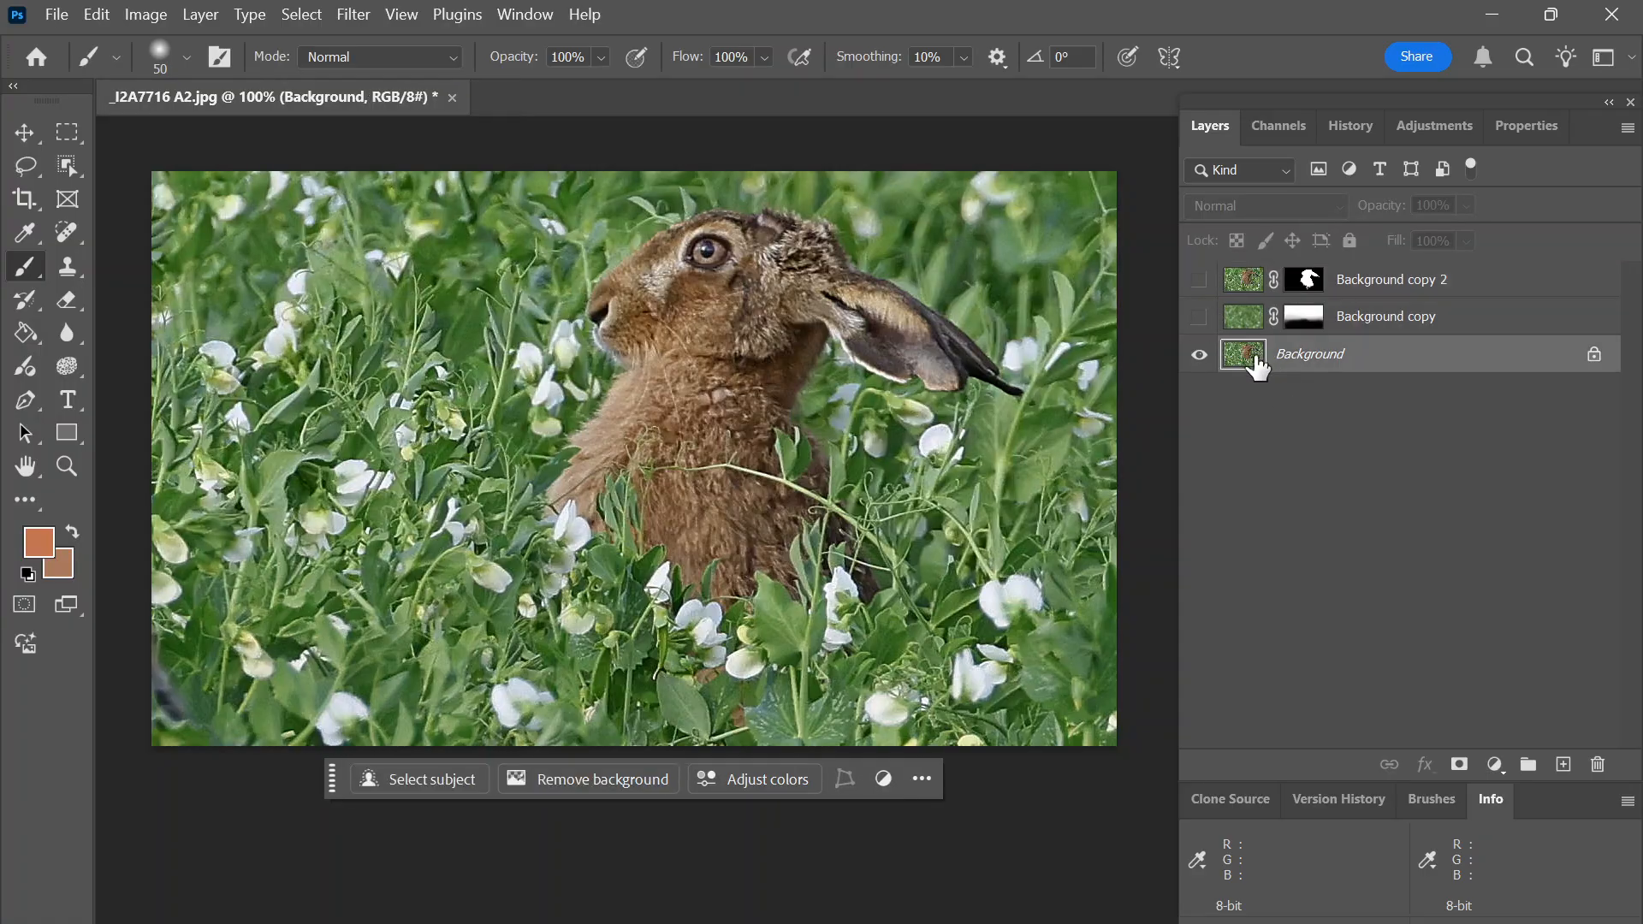
{"action": "left_click", "coordinate": [1199, 280]}
{"action": "left_click", "coordinate": [1254, 285]}
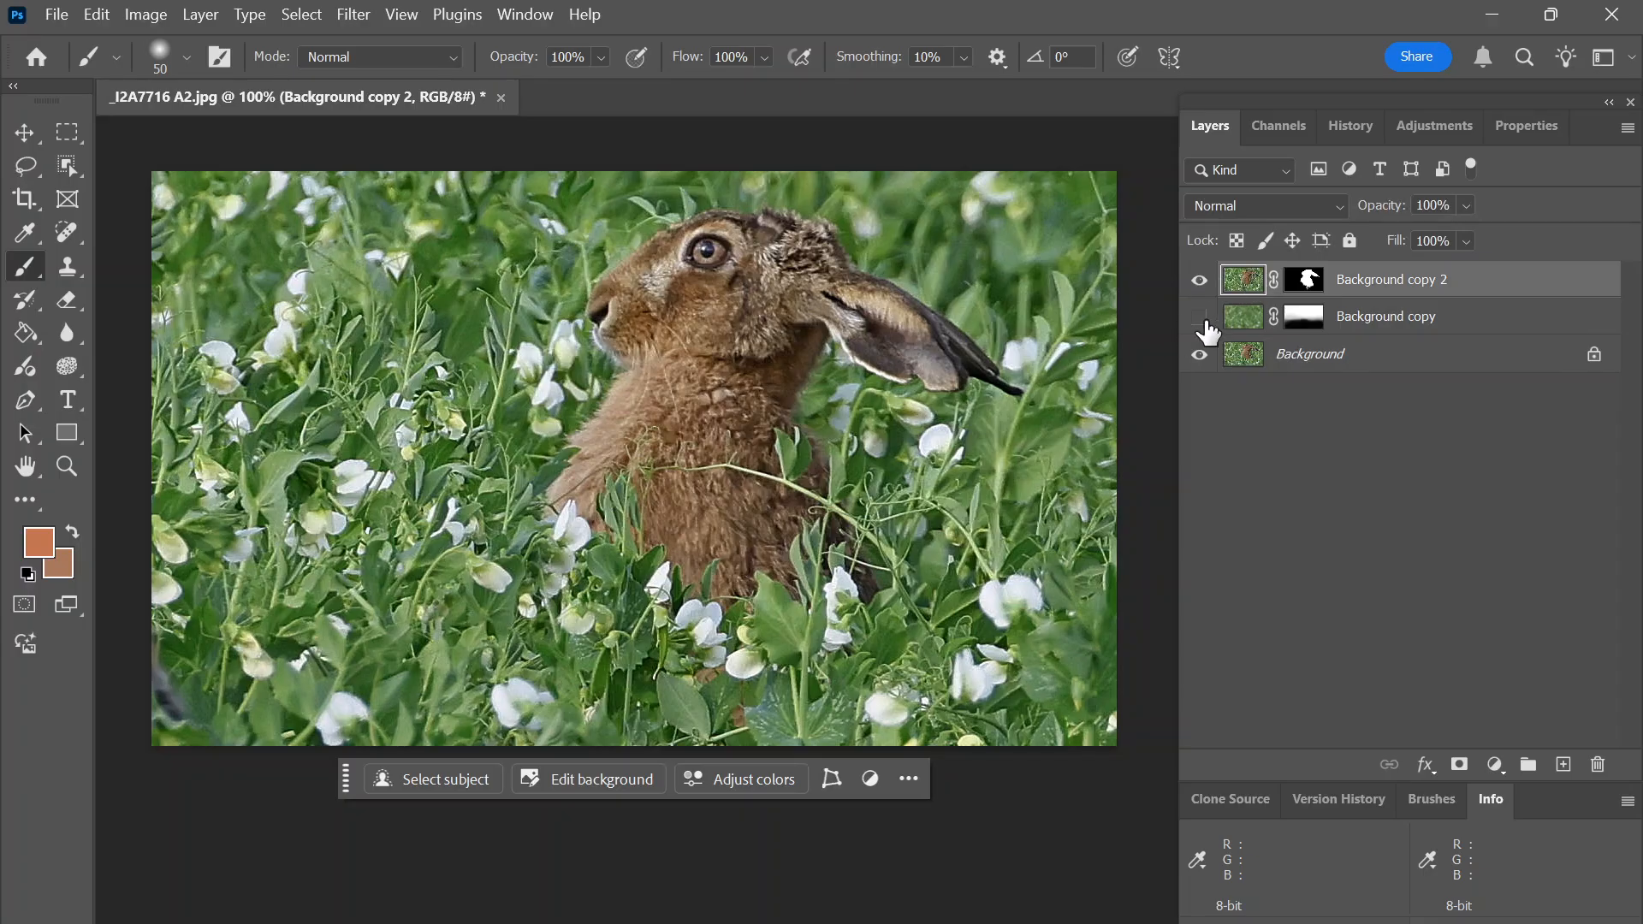
{"action": "left_click", "coordinate": [1200, 319]}
- Paint an orange test stroke on Background copy's image behind the hare's neck, and undo it
{"action": "left_click", "coordinate": [1242, 325]}
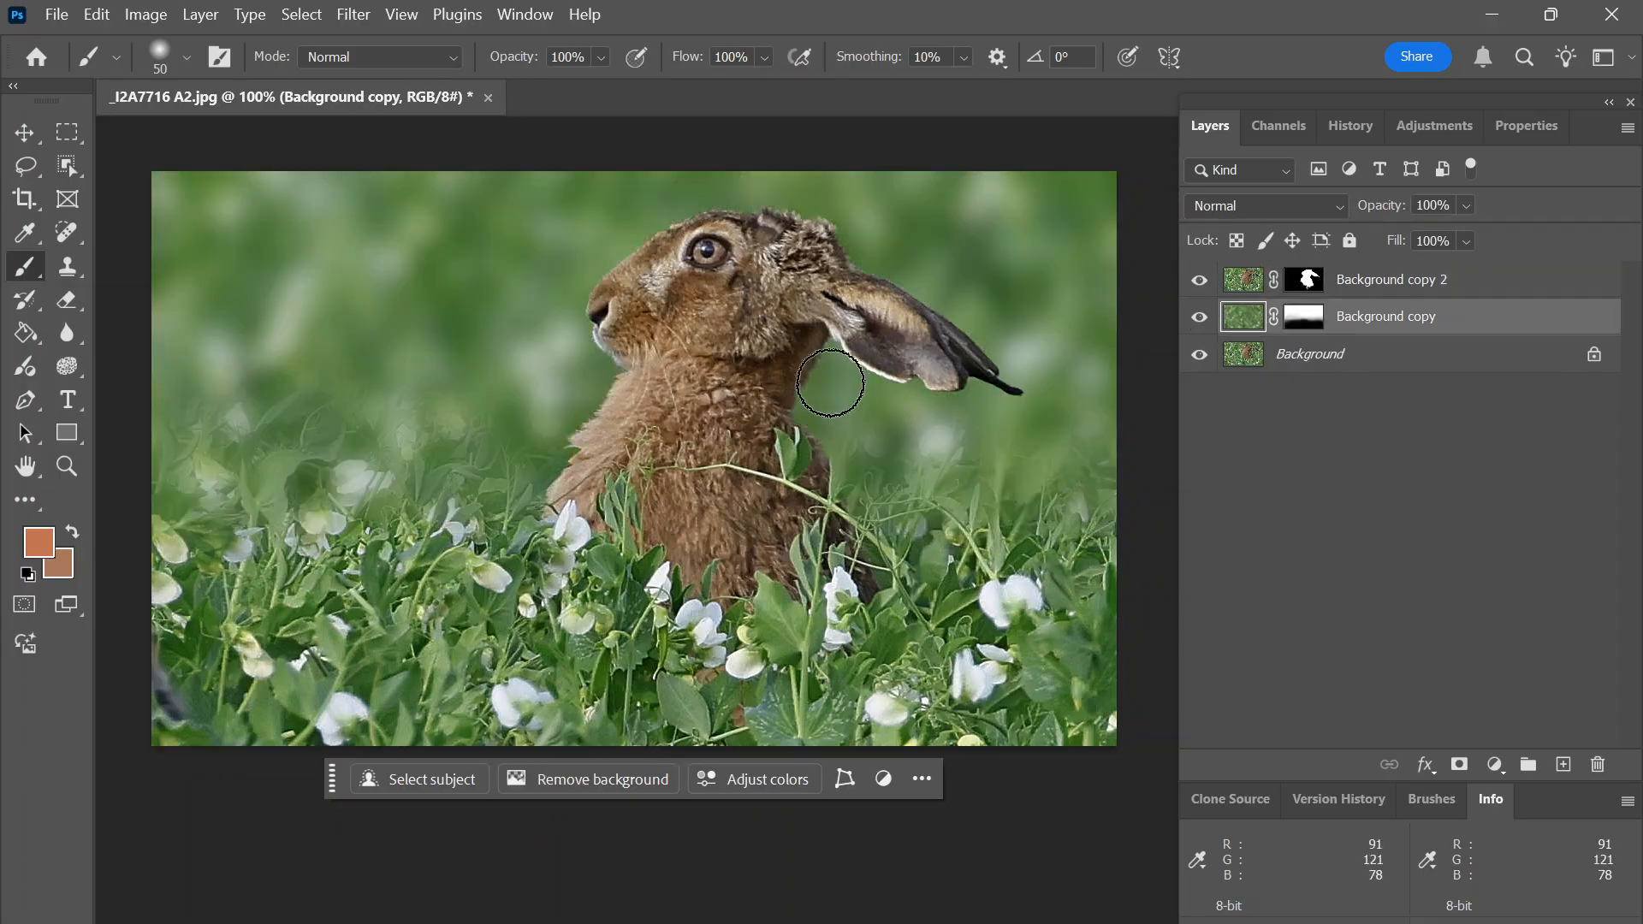
{"action": "left_click_drag", "start_coordinate": [834, 352], "coordinate": [840, 348]}
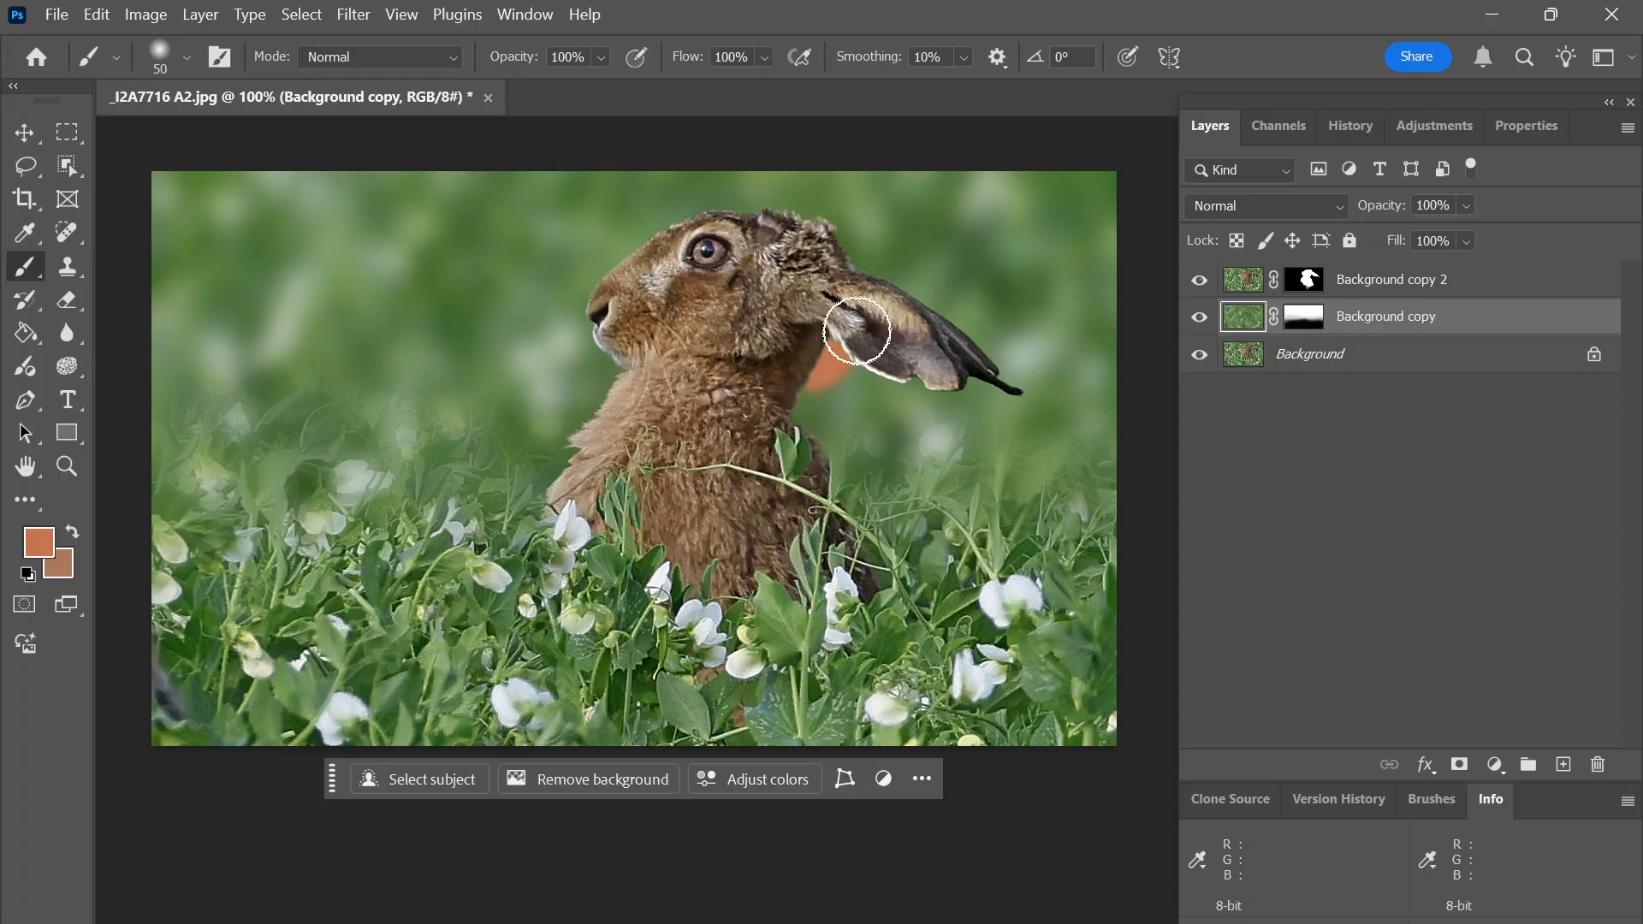
{"action": "key", "text": "ctrl+z"}
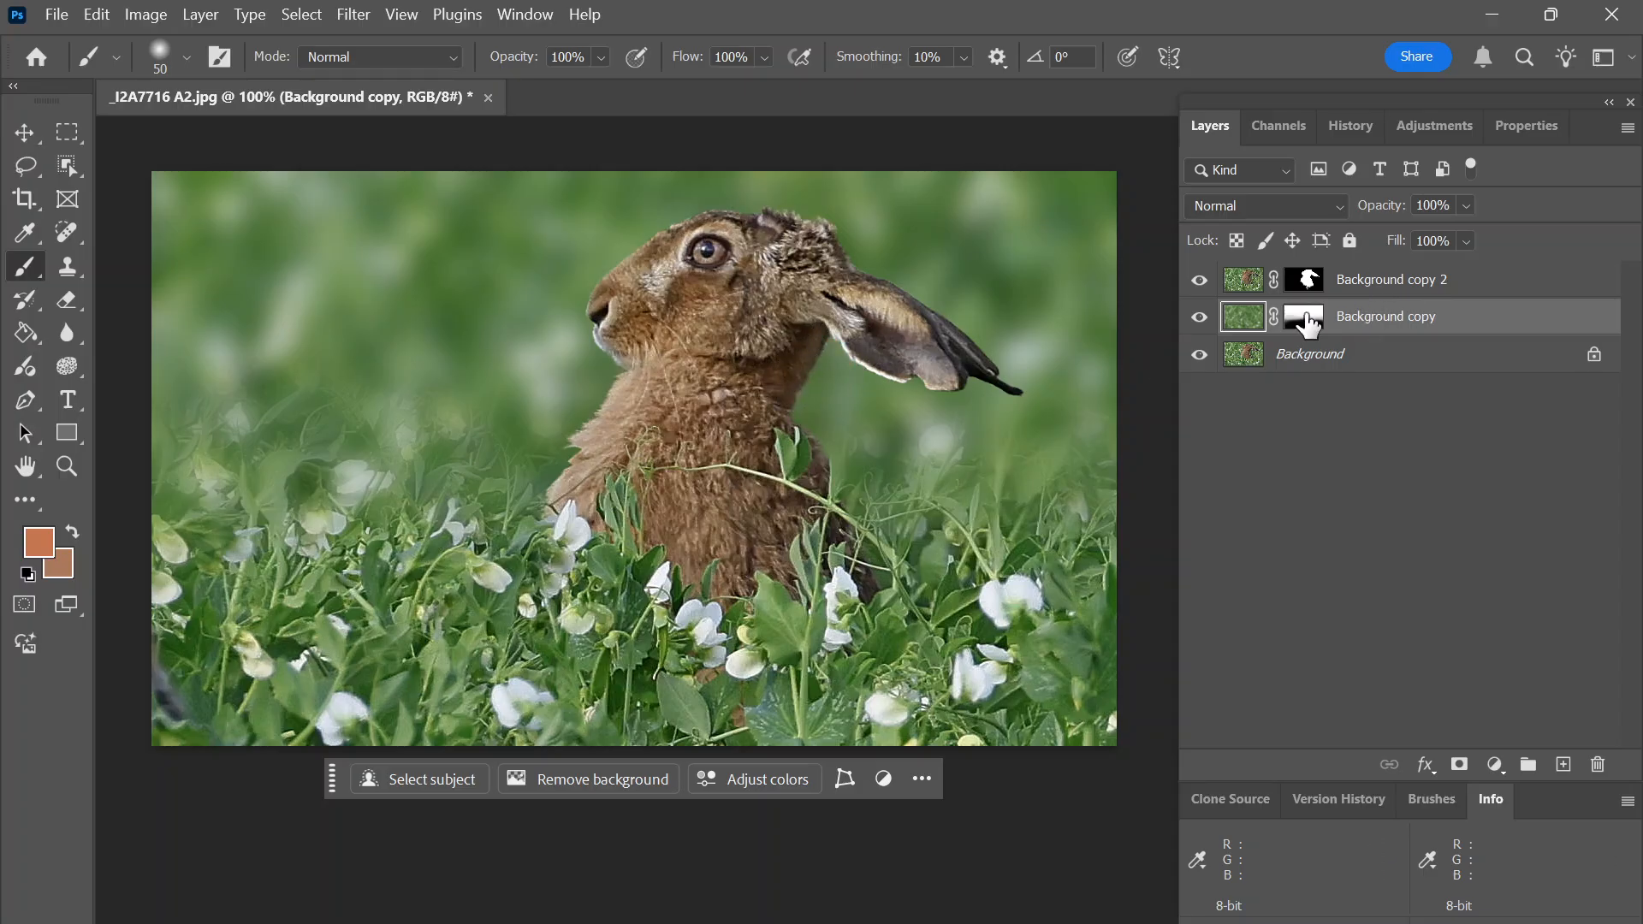
- Switch to Background copy's mask, paint a black test stroke below the hare's ear, and undo it
{"action": "left_click", "coordinate": [1307, 328]}
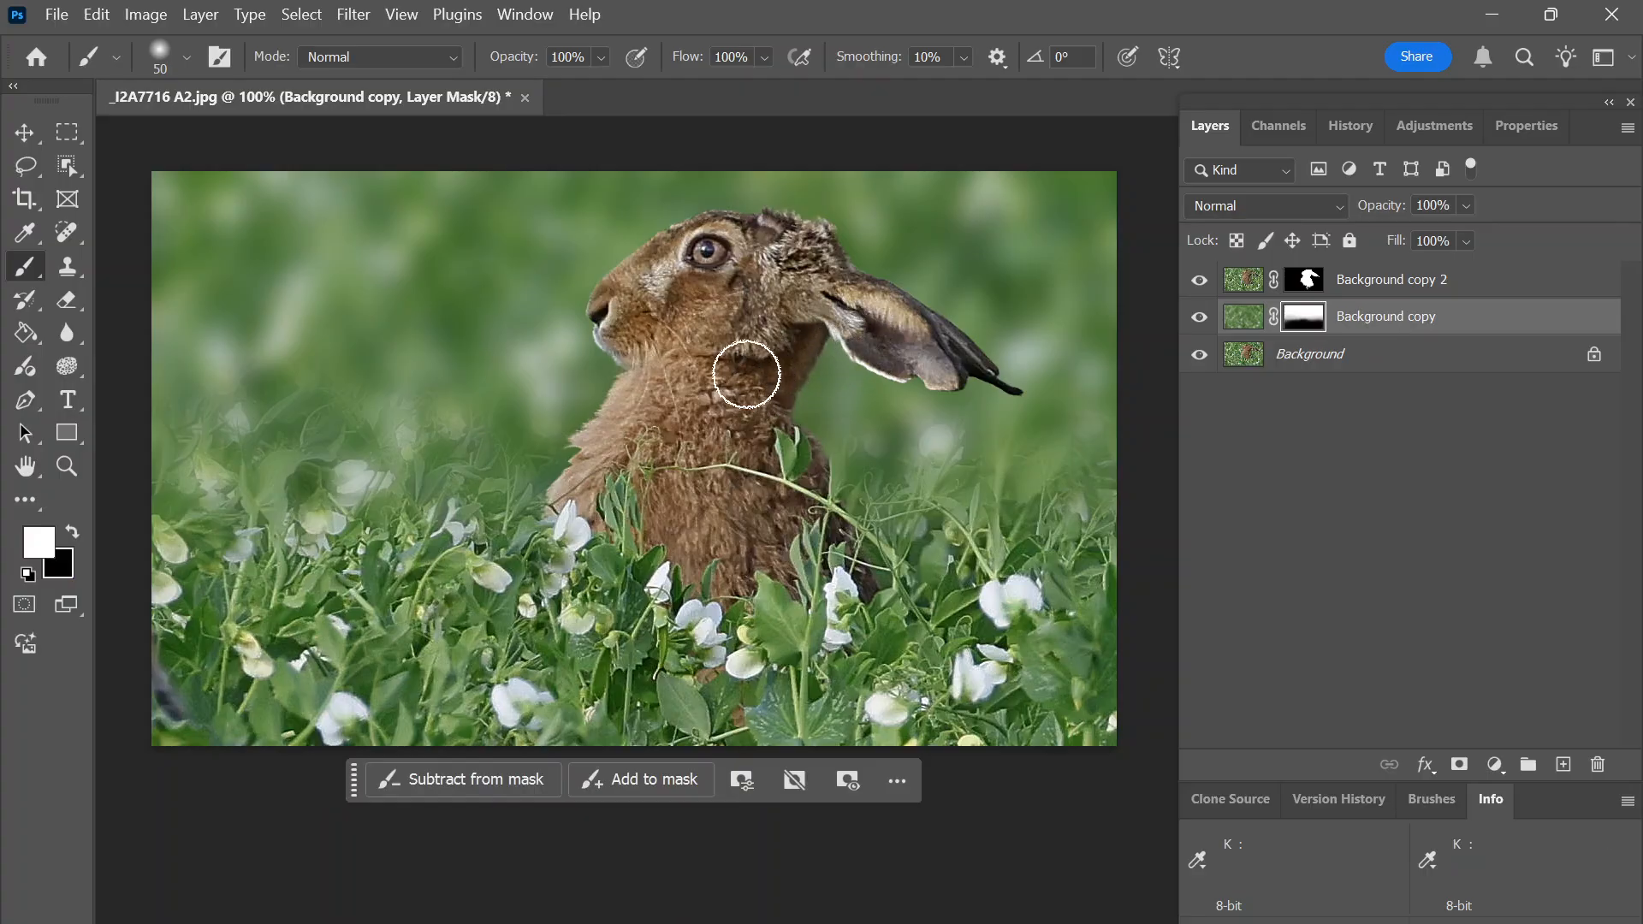
{"action": "key", "text": "x"}
{"action": "mouse_move", "coordinate": [861, 340]}
{"action": "left_mouse_down"}
{"action": "mouse_move", "coordinate": [798, 369]}
{"action": "mouse_move", "coordinate": [852, 345]}
{"action": "mouse_move", "coordinate": [775, 412]}
{"action": "mouse_move", "coordinate": [911, 338]}
{"action": "mouse_move", "coordinate": [787, 406]}
{"action": "mouse_move", "coordinate": [841, 361]}
{"action": "left_mouse_up"}
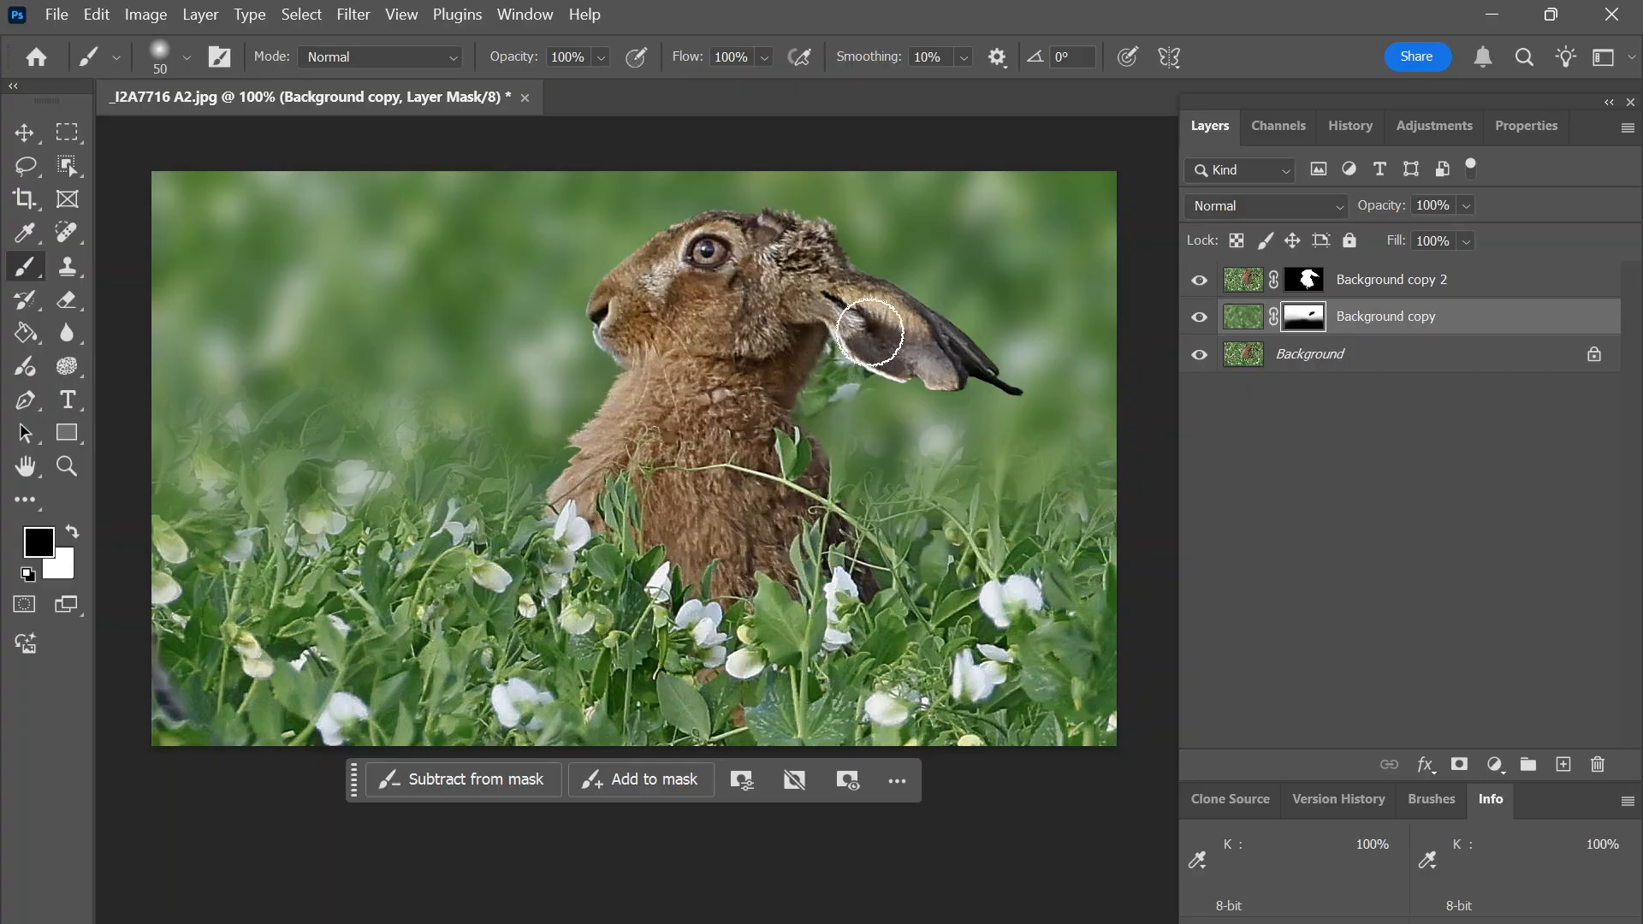
{"action": "key", "text": "ctrl+z"}
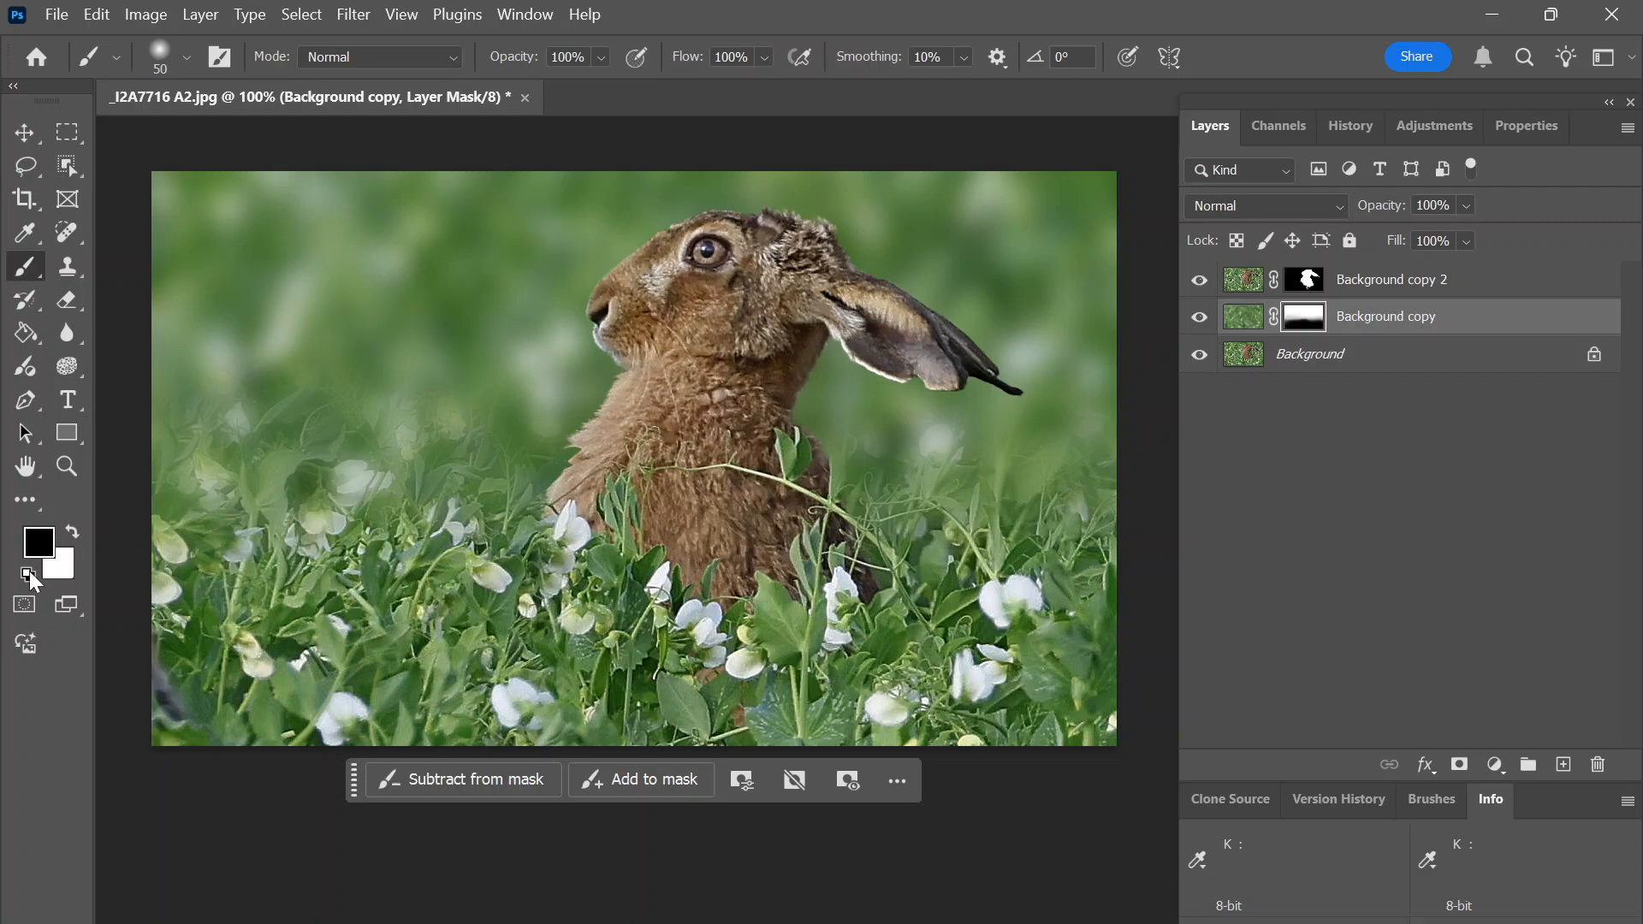
- Compare selecting Background copy's image with selecting its mask, and select Background copy 2's mask
{"action": "left_click", "coordinate": [1245, 327]}
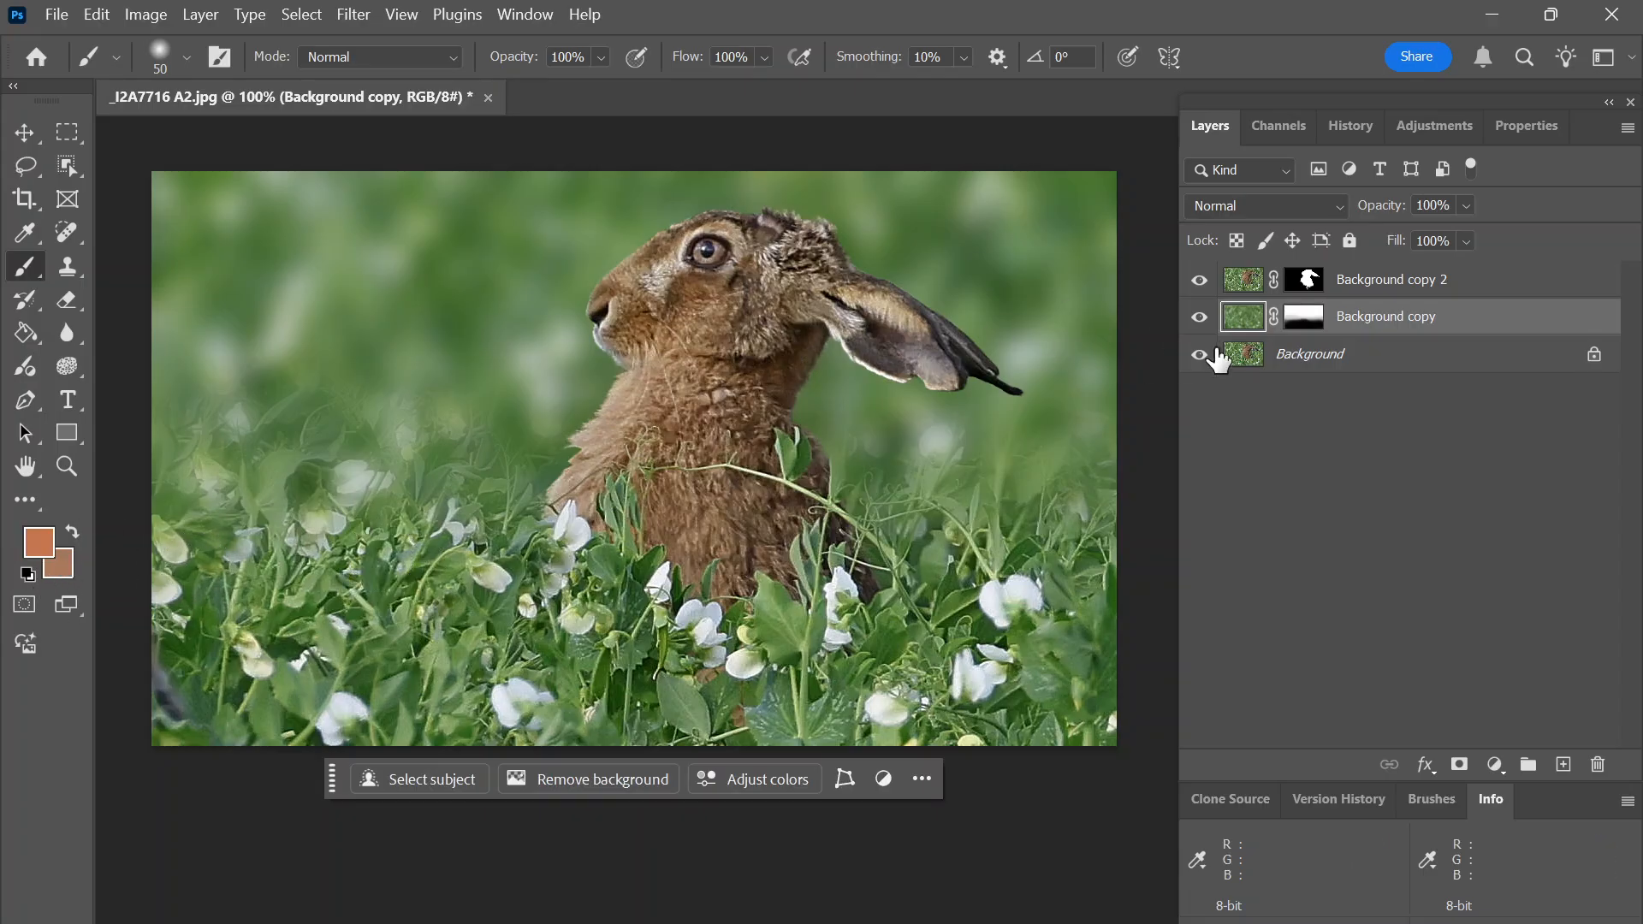
{"action": "left_click", "coordinate": [1307, 319]}
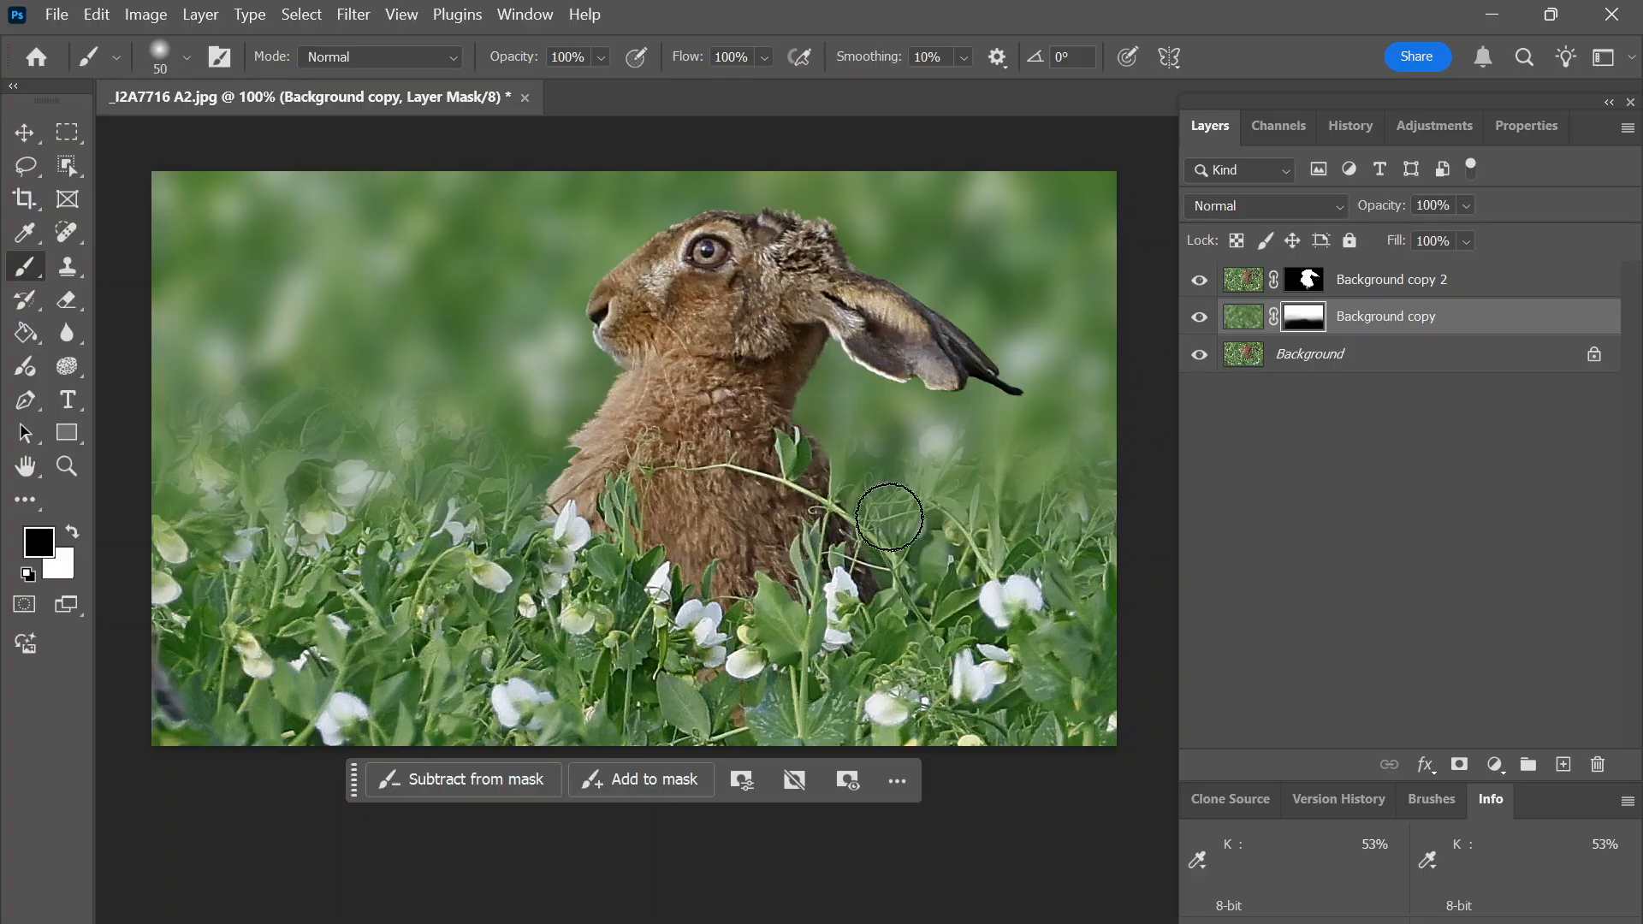
{"action": "left_click", "coordinate": [1301, 287]}
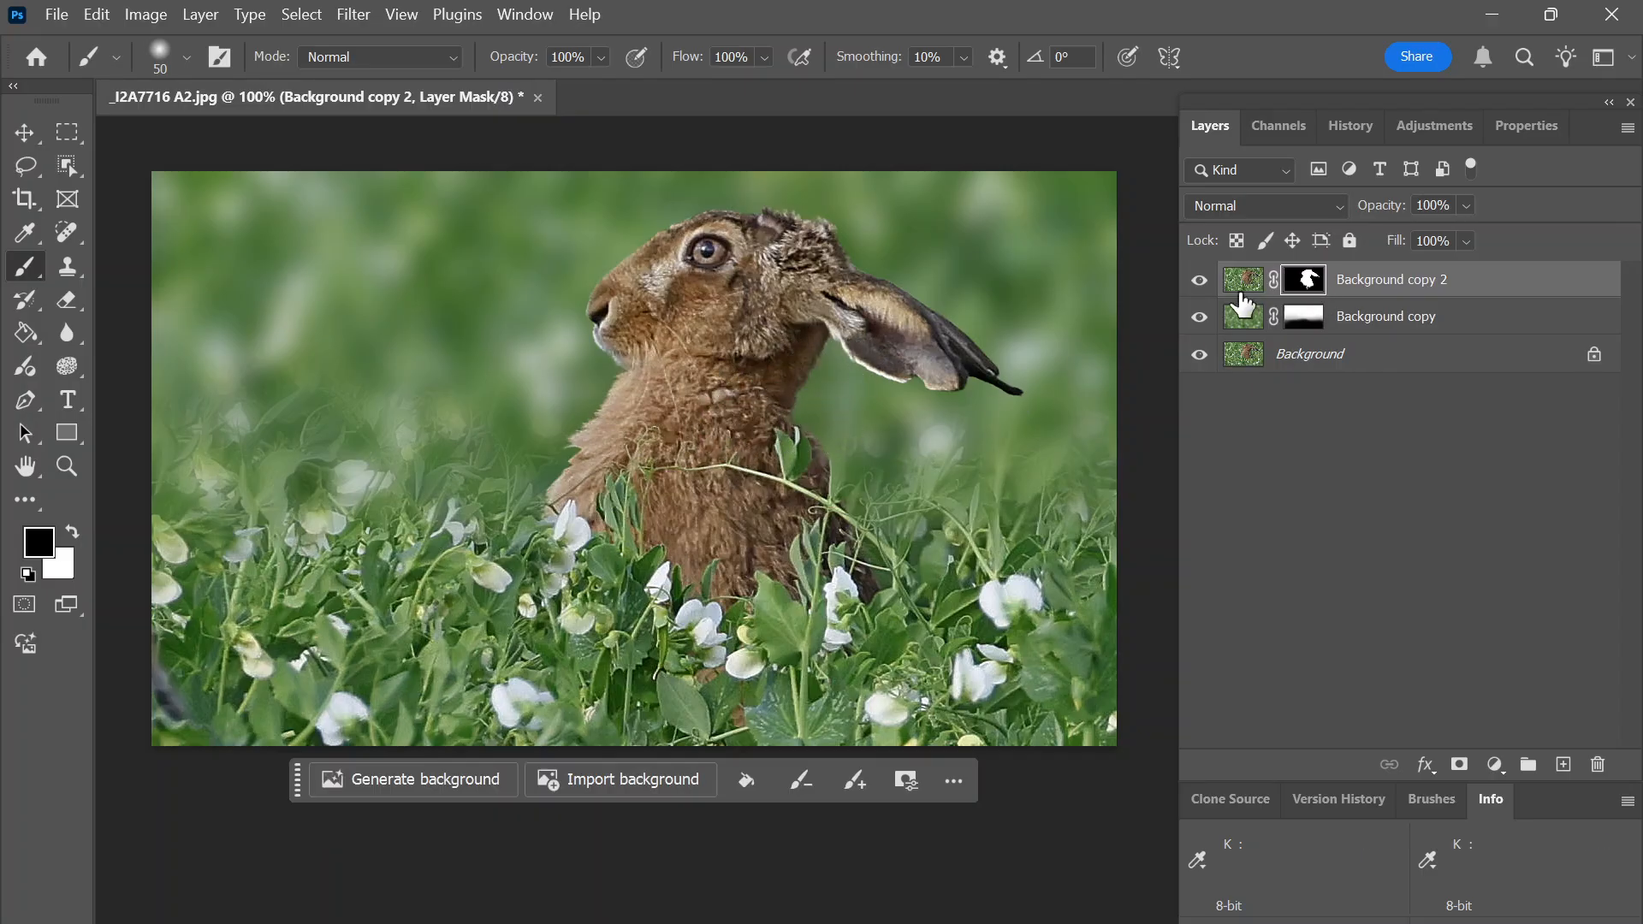
- View the hare cutout alone, add the blurred Background copy to it, and isolate Background copy by hiding the cutout
{"action": "left_click_drag", "start_coordinate": [1199, 309], "coordinate": [1198, 388]}
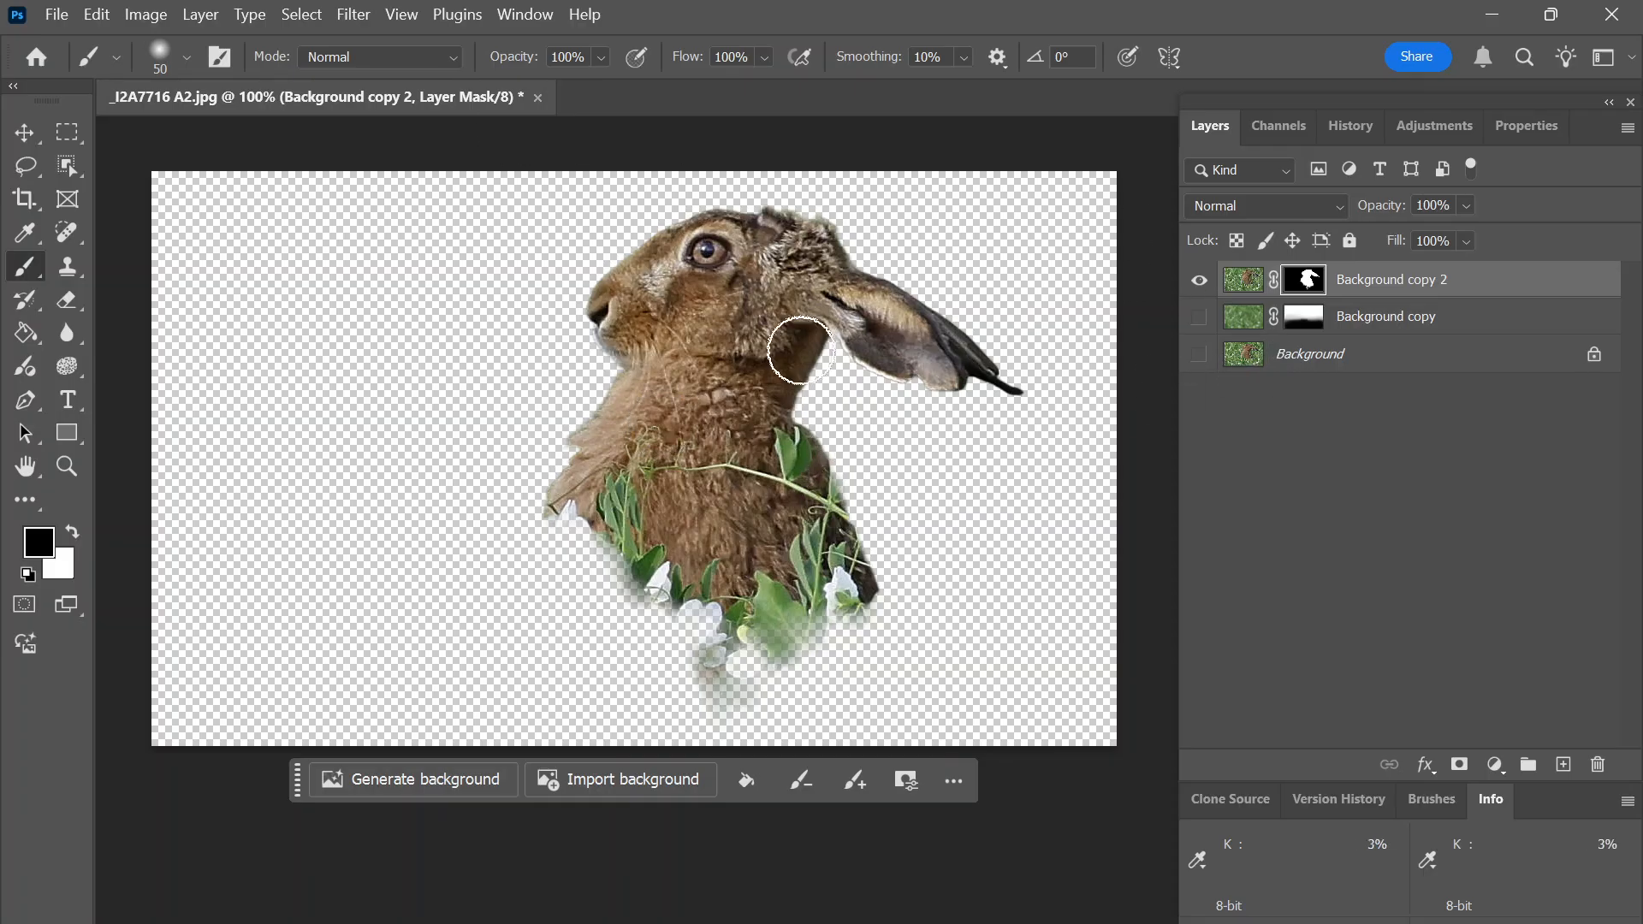
{"action": "left_click", "coordinate": [1199, 317]}
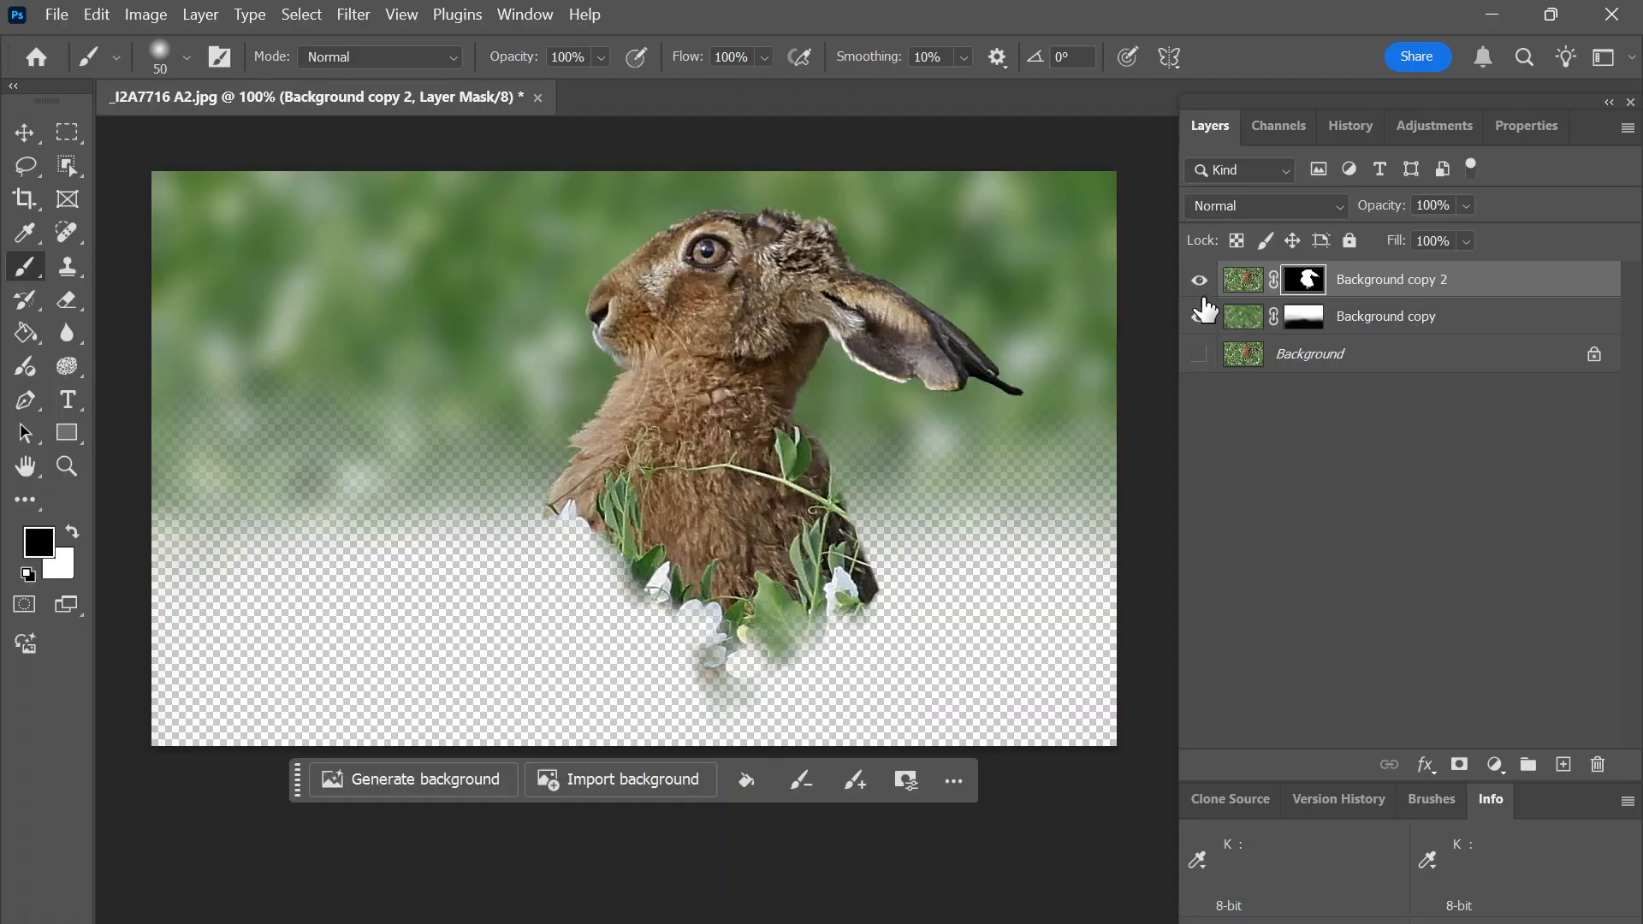
{"action": "left_click", "coordinate": [1200, 283]}
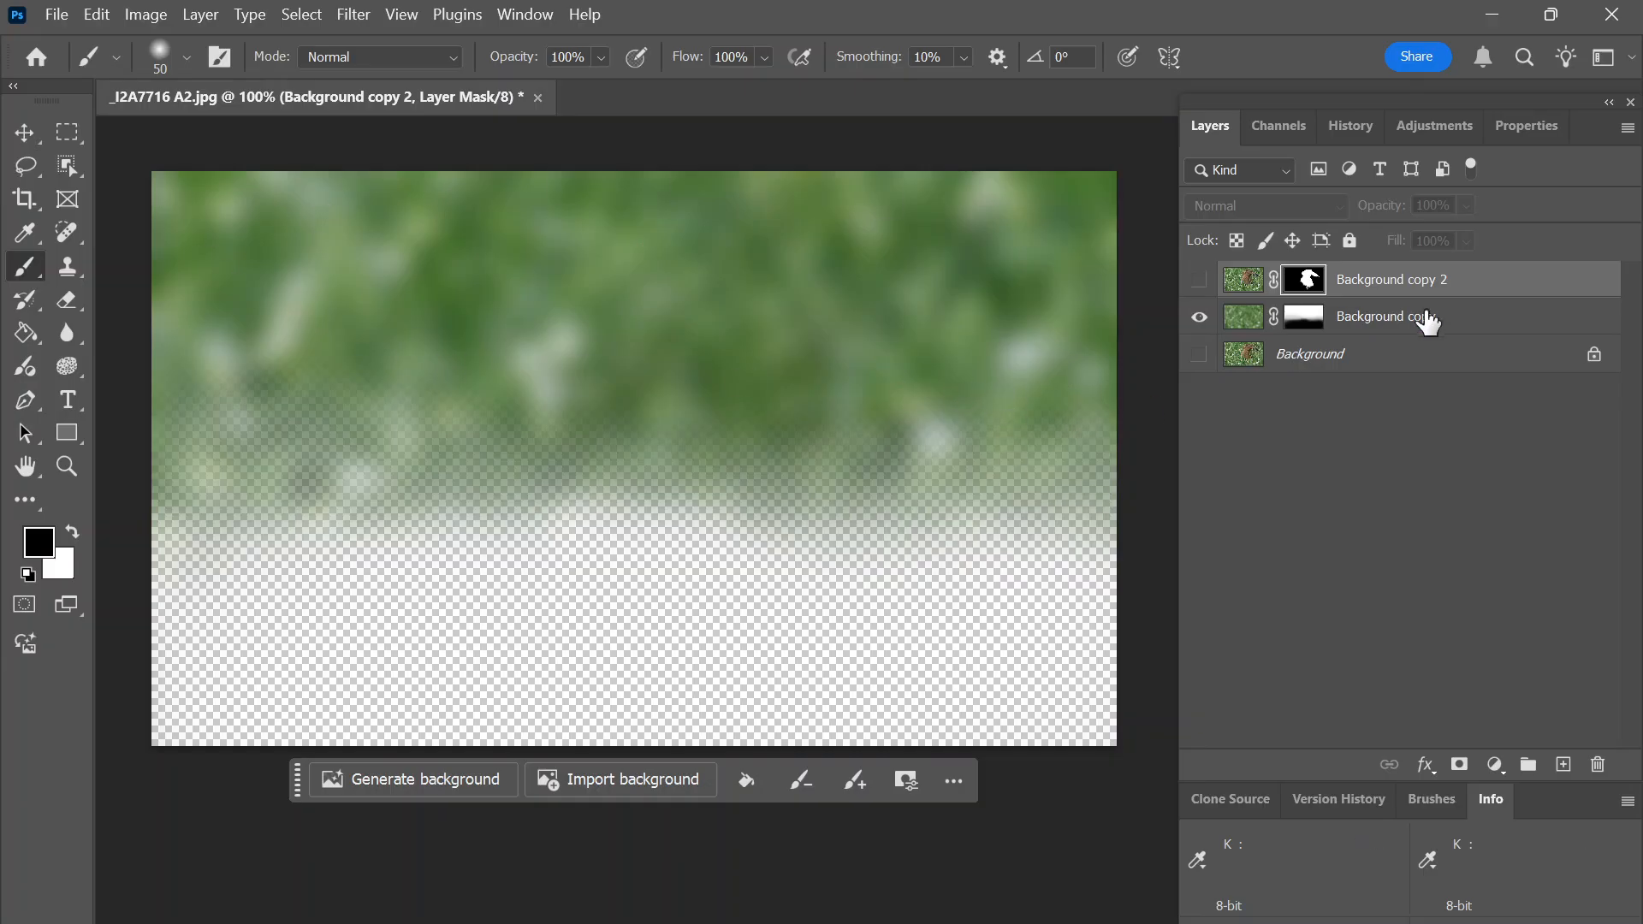
- View the original Background alone, and rebuild the composite by showing Background copy and Background copy 2 again
{"action": "left_click", "coordinate": [1200, 354]}
{"action": "left_click", "coordinate": [1199, 318]}
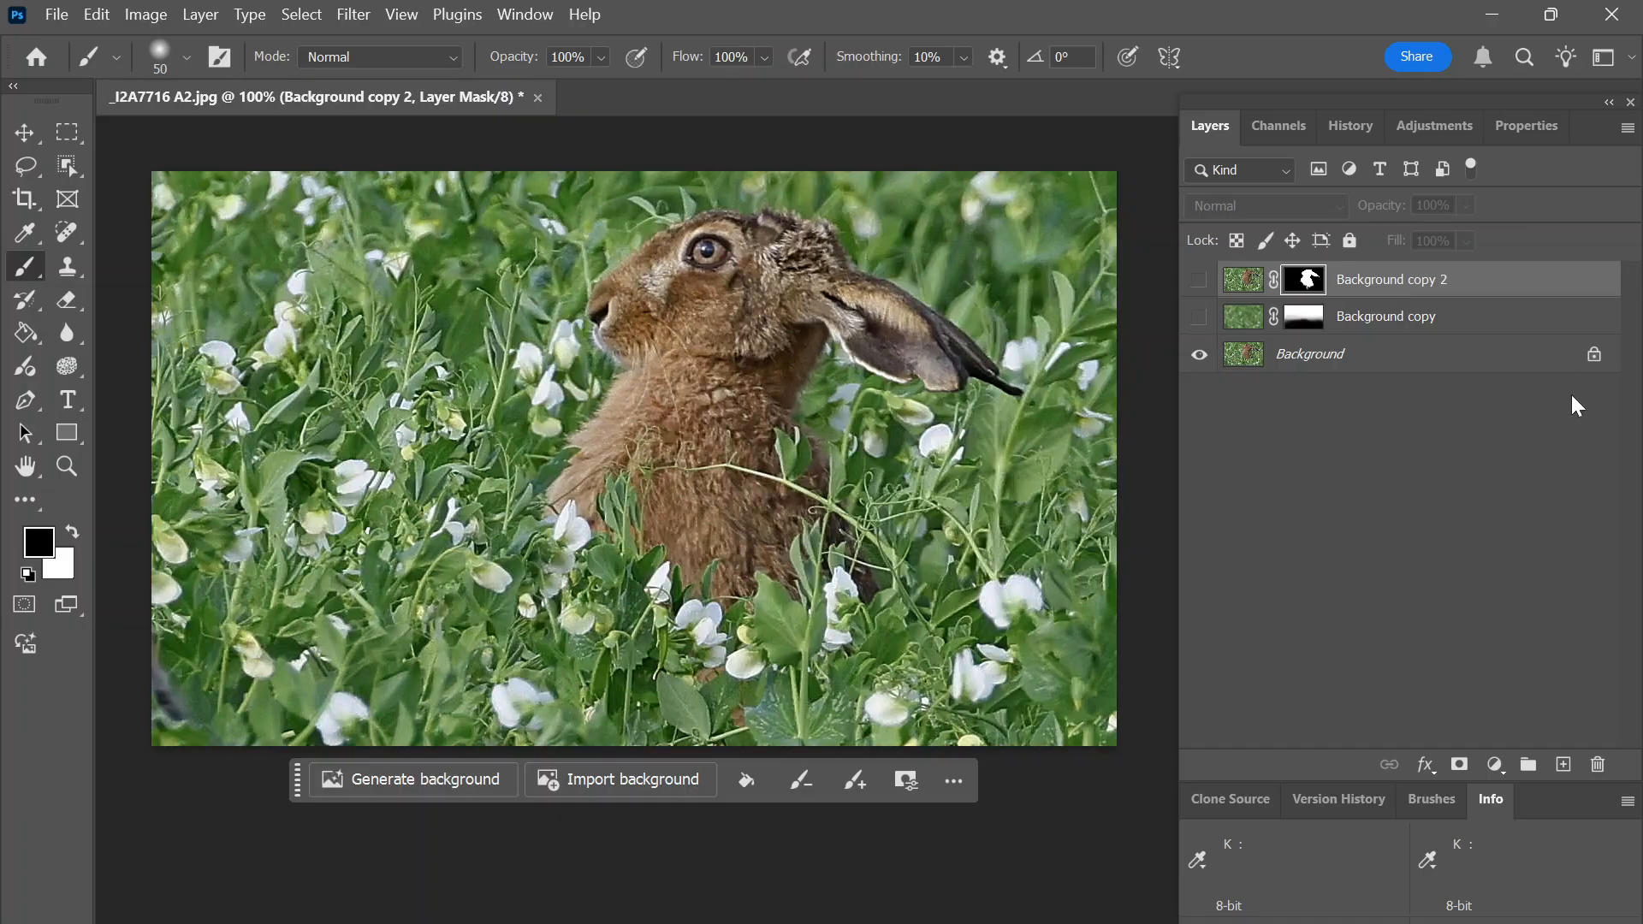
{"action": "left_click", "coordinate": [1199, 318]}
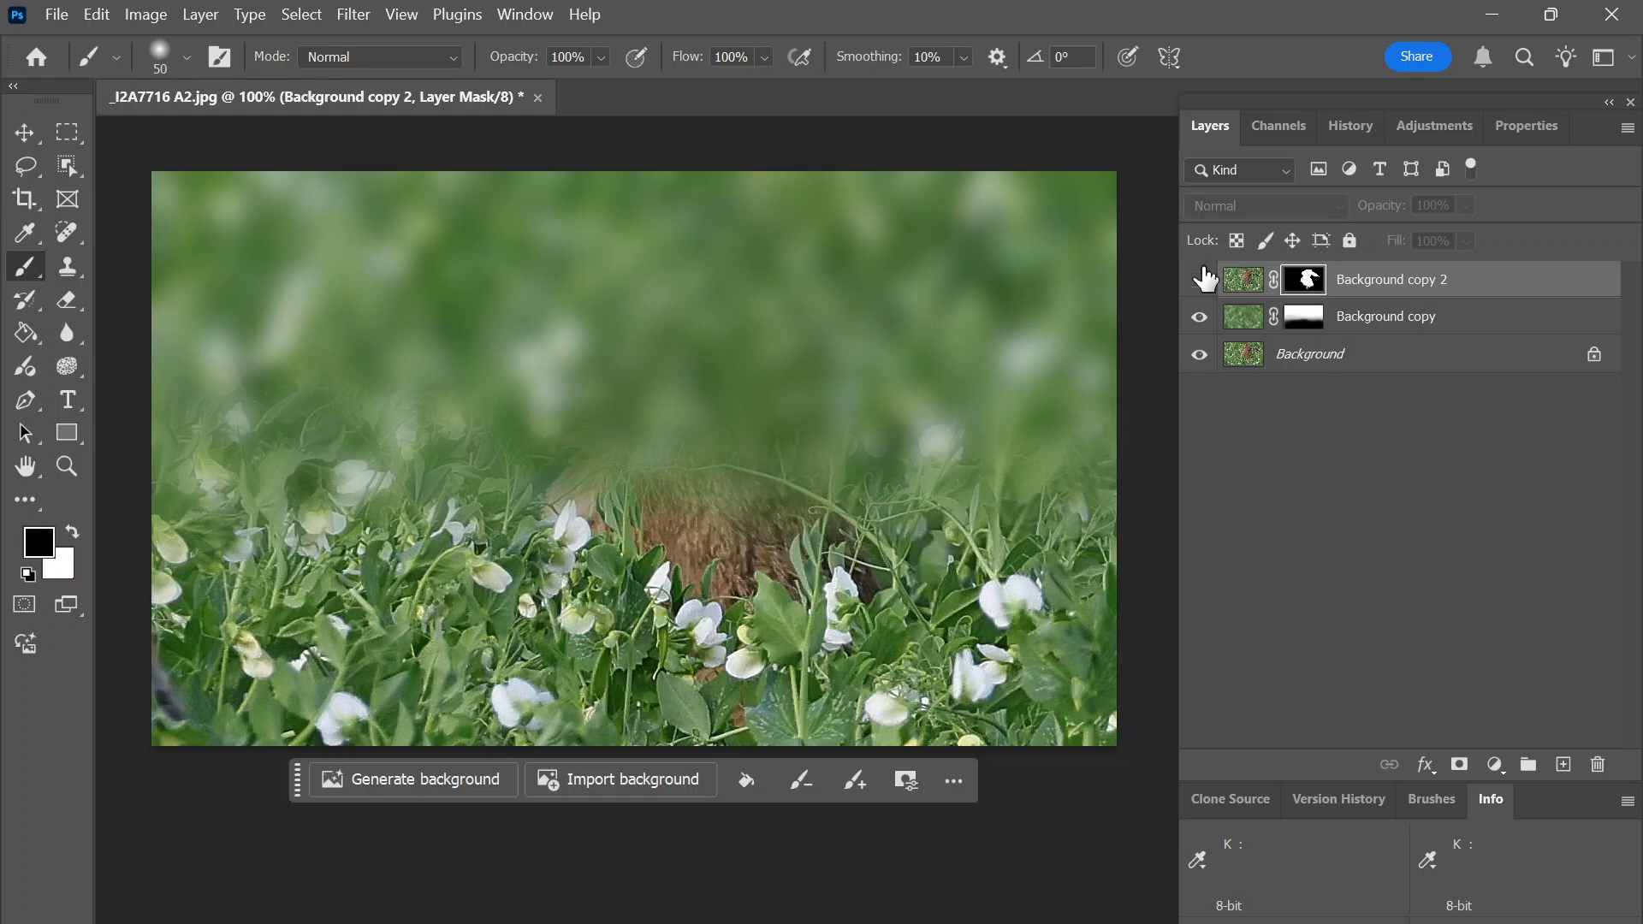
{"action": "left_click", "coordinate": [1200, 280]}
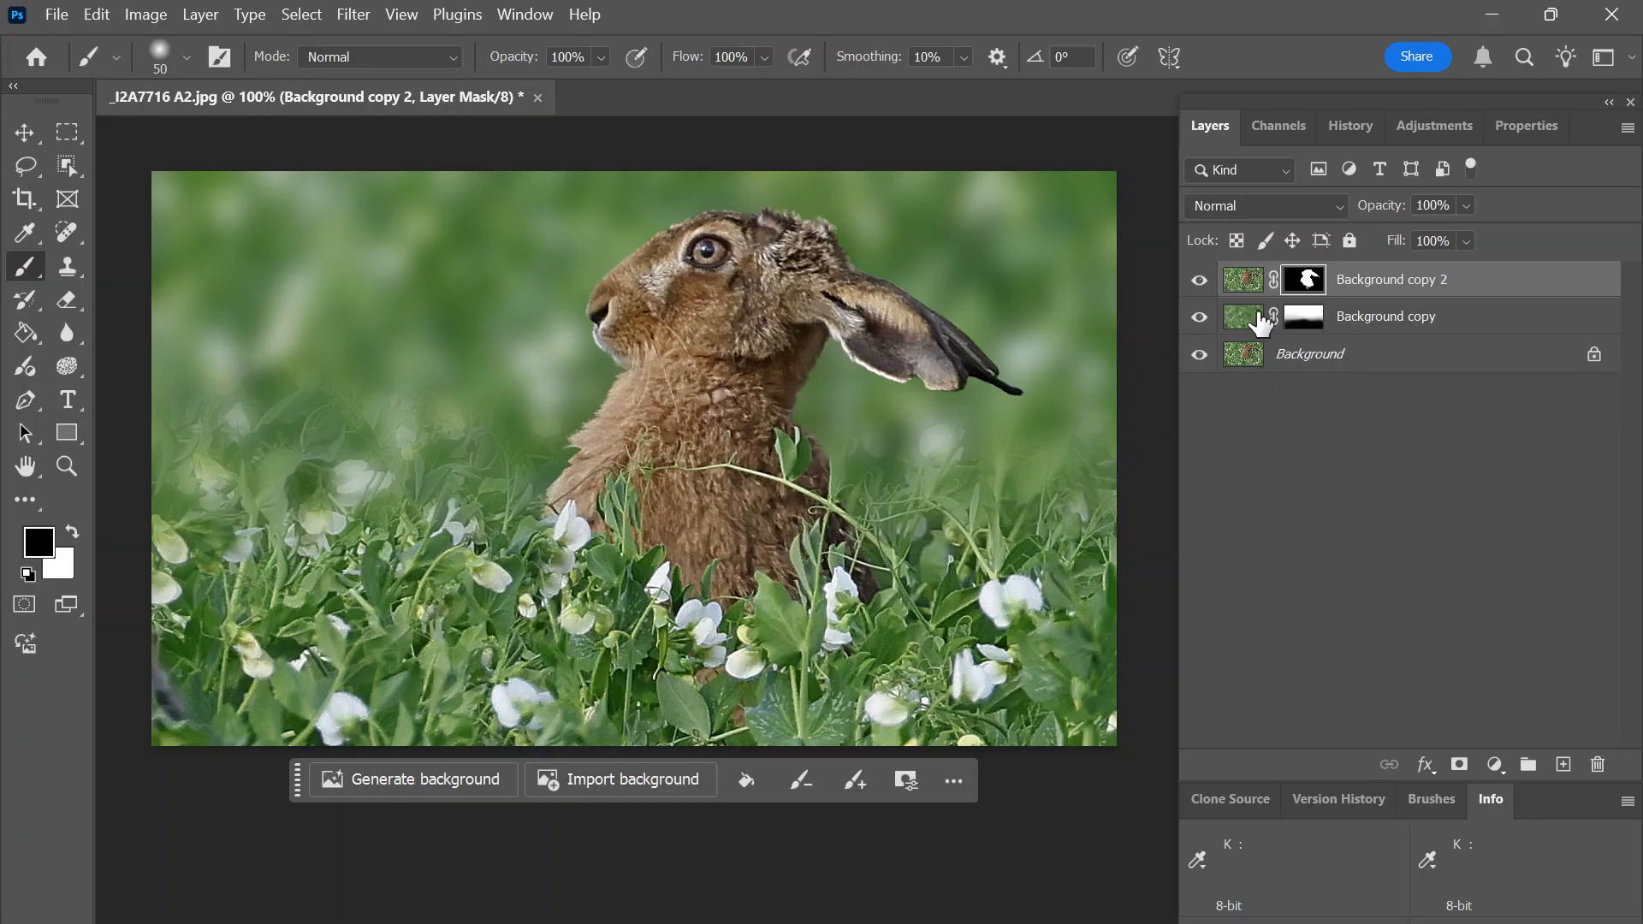
- Hide both copies to inspect the original Background, and show only Background copy 2 over it
{"action": "left_click", "coordinate": [1200, 319]}
{"action": "left_click", "coordinate": [1201, 283]}
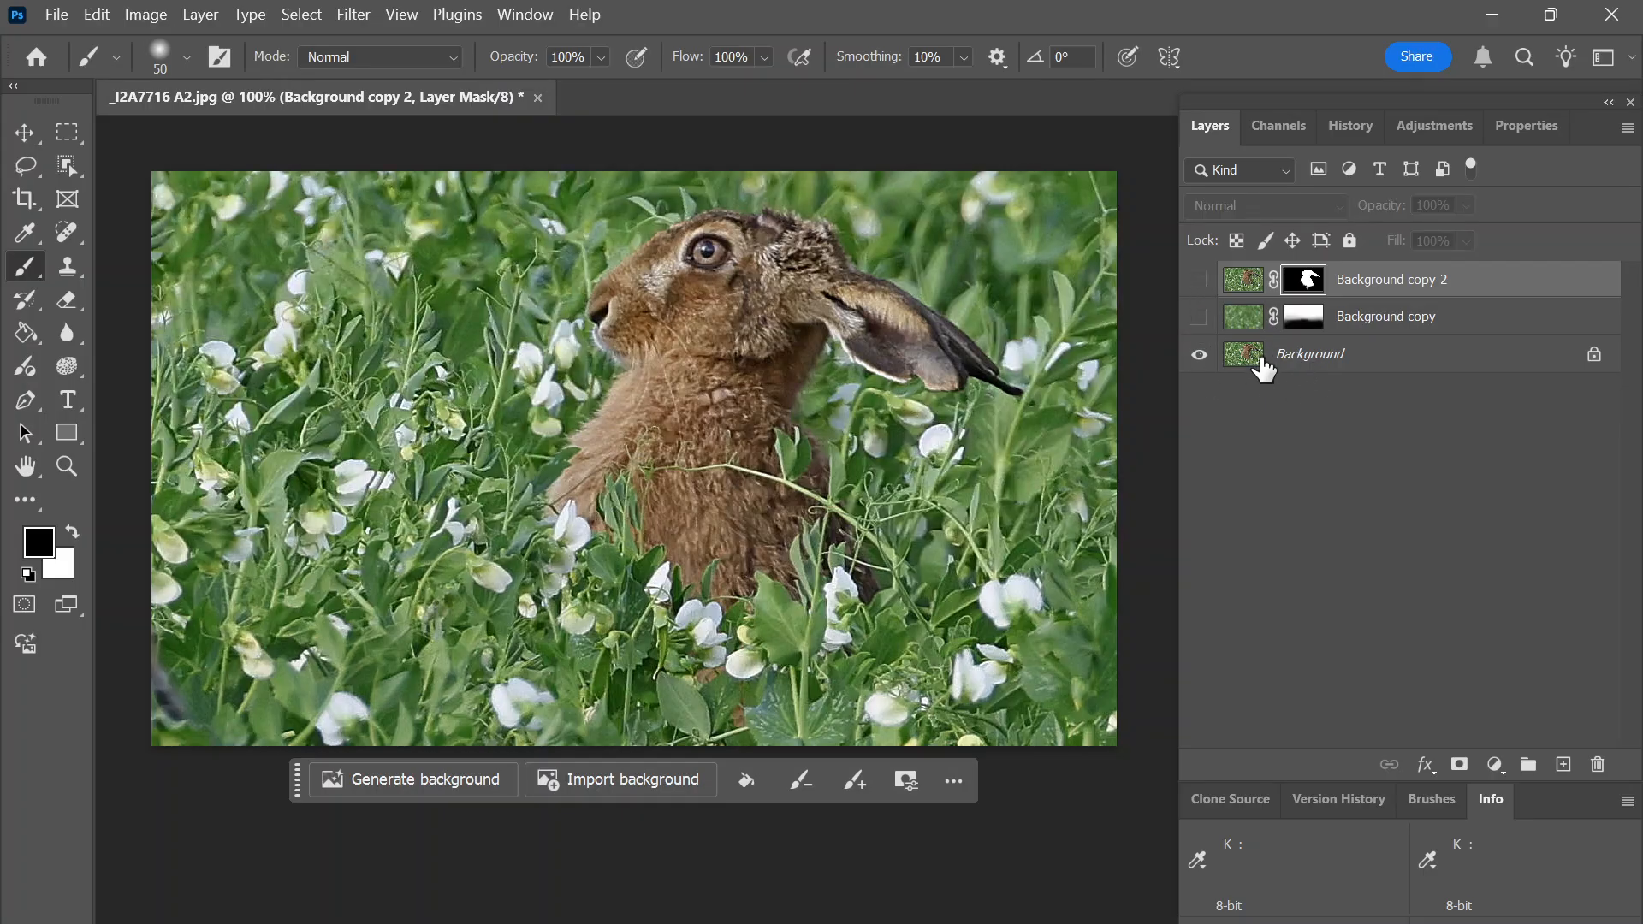
{"action": "left_click", "coordinate": [1200, 280]}
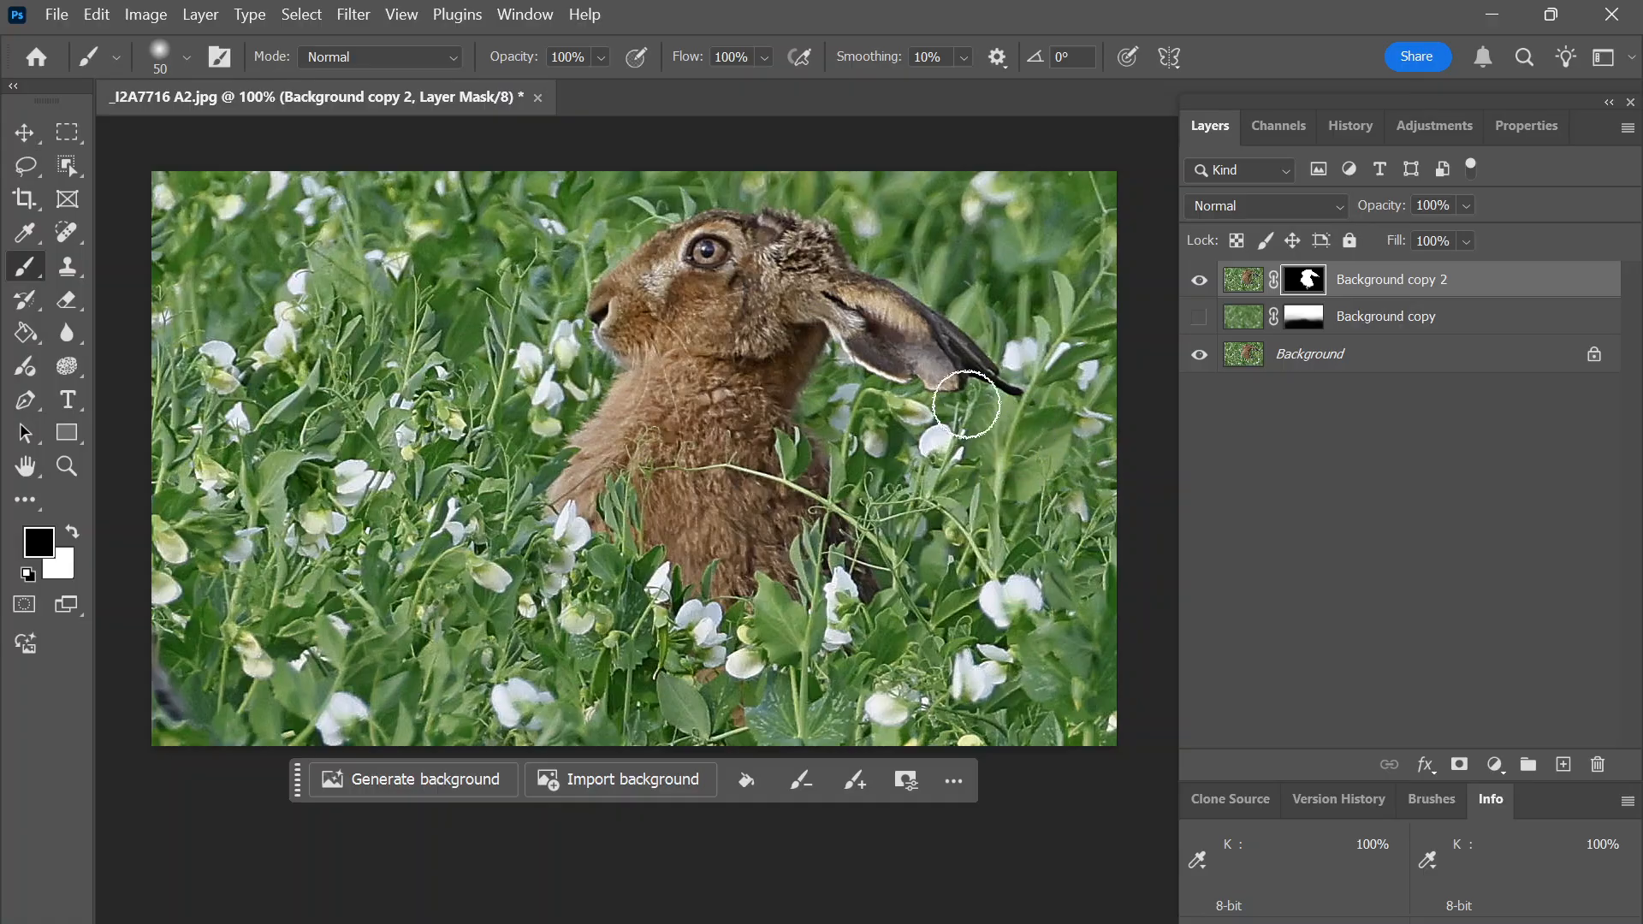
- Show Background copy again, and compare the composite with the original Background hidden and shown
{"action": "left_click", "coordinate": [1198, 316]}
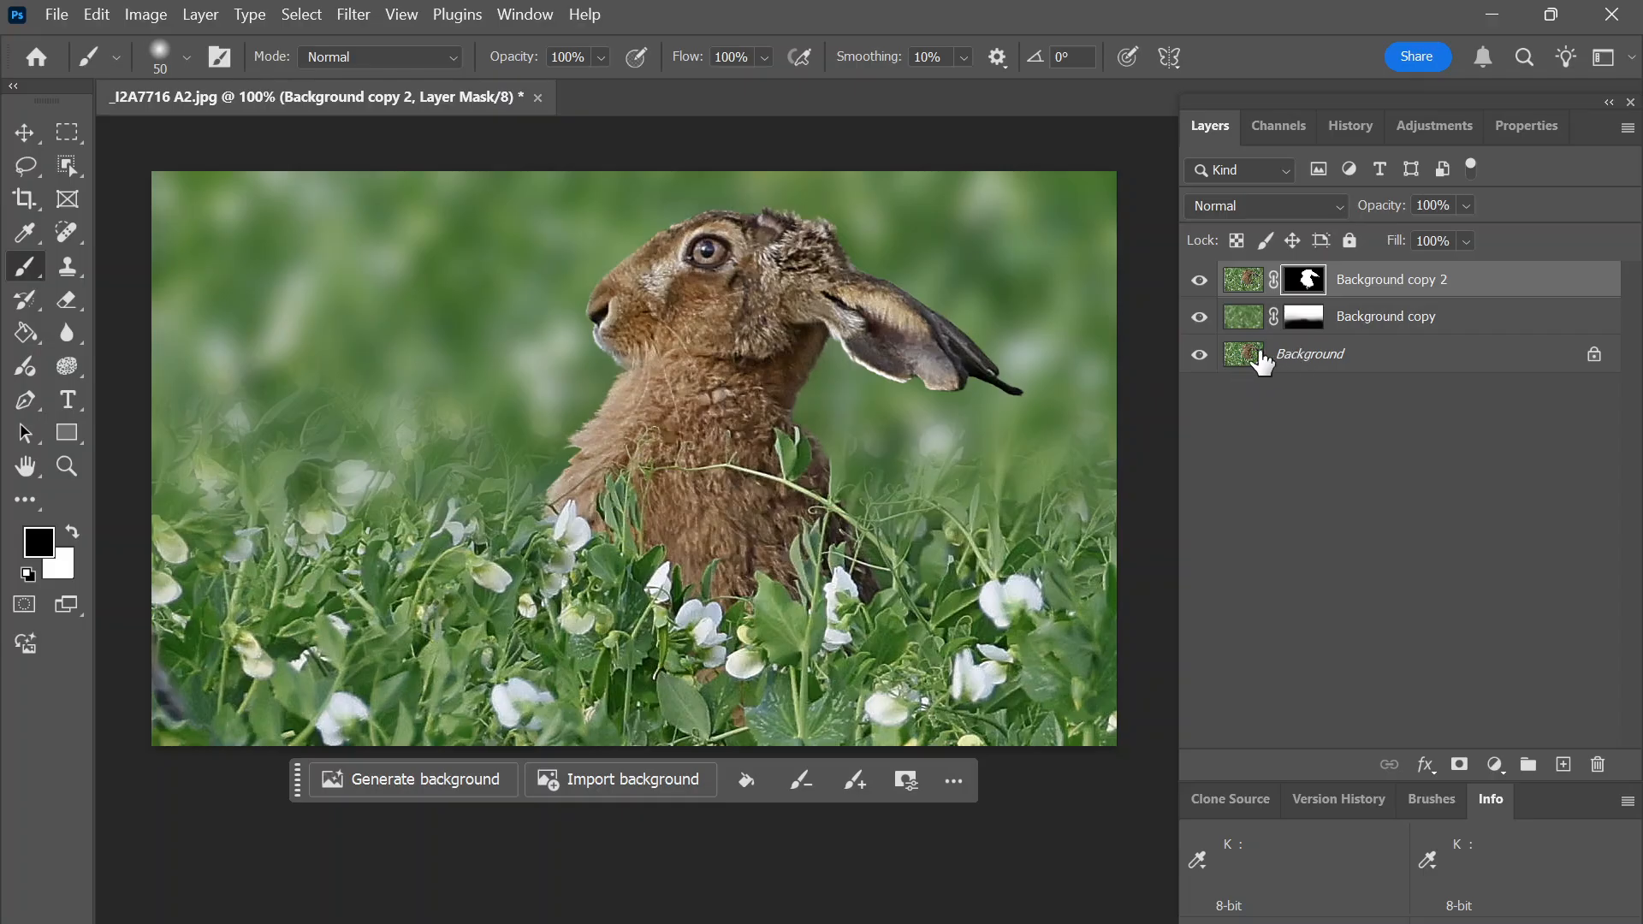
{"action": "left_click", "coordinate": [1199, 354]}
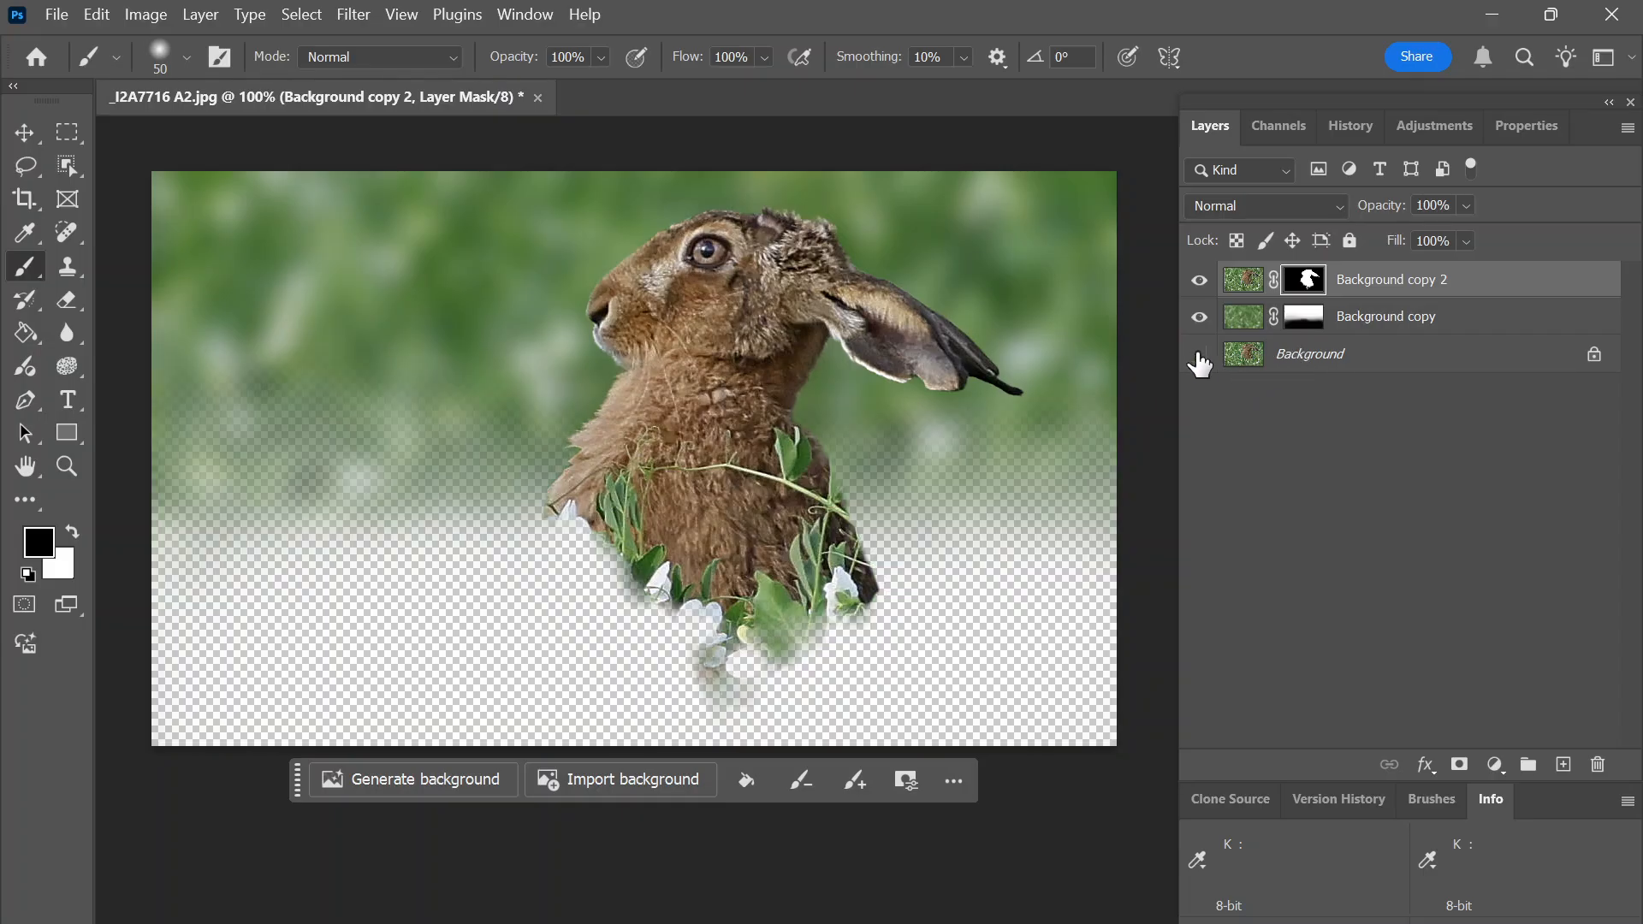
{"action": "left_click", "coordinate": [1199, 355]}
- Select Background copy's image, try reducing its fill to weaken the blurred background, and restore the fill to 100%
{"action": "left_click", "coordinate": [1246, 321]}
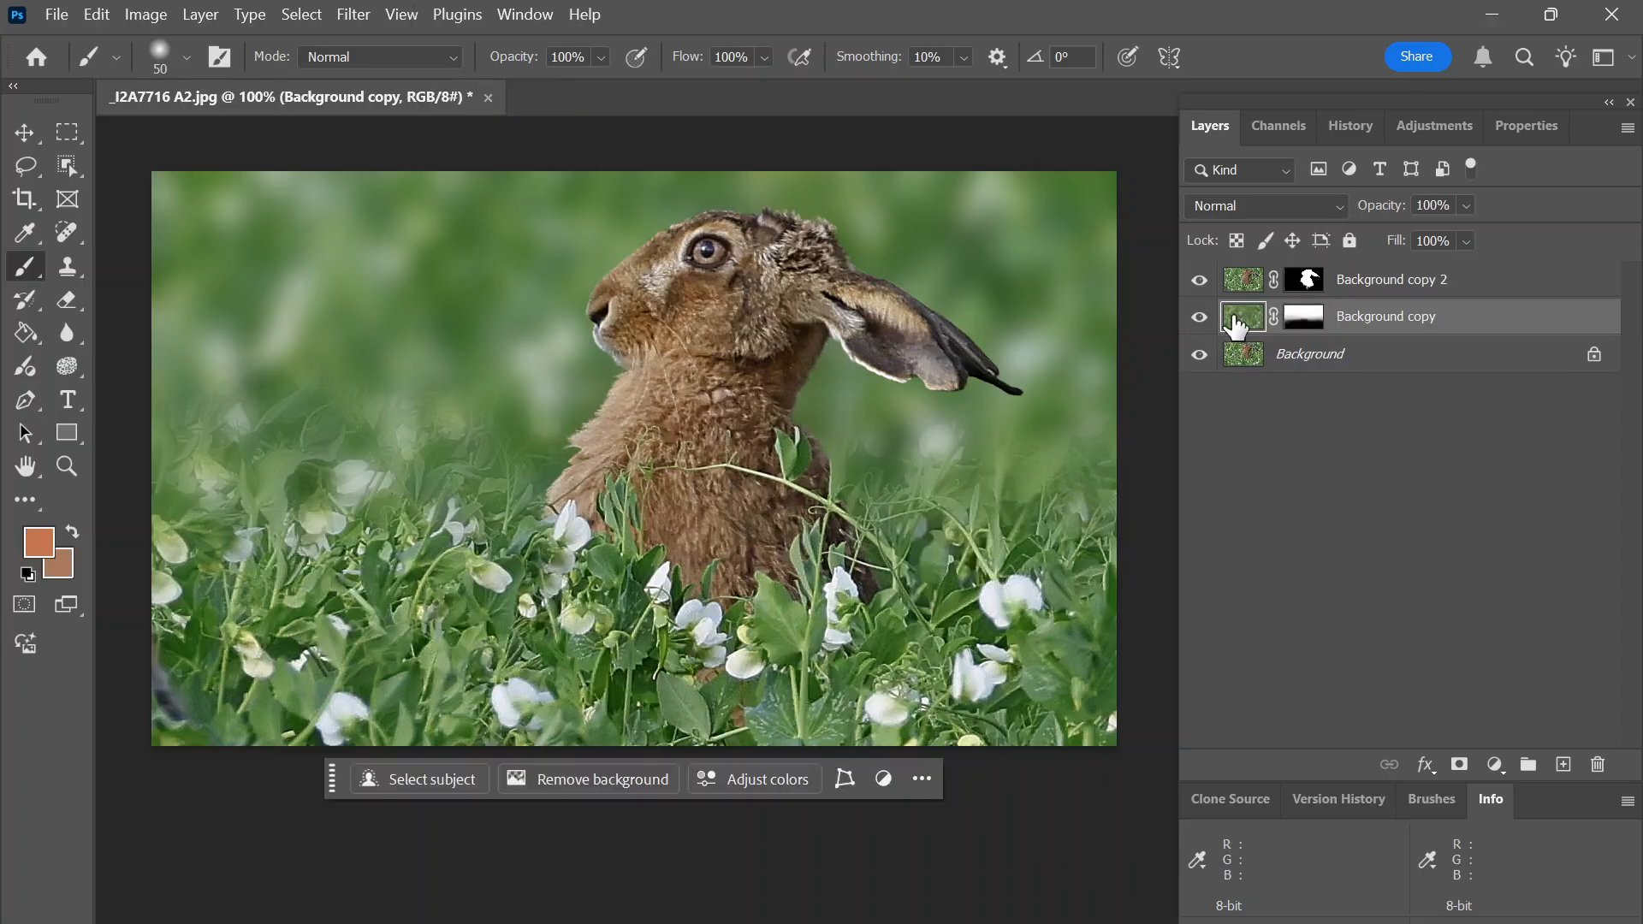
{"action": "left_click", "coordinate": [1467, 240]}
{"action": "mouse_move", "coordinate": [1512, 270]}
{"action": "left_mouse_down"}
{"action": "mouse_move", "coordinate": [1484, 271]}
{"action": "mouse_move", "coordinate": [1505, 269]}
{"action": "left_mouse_up"}
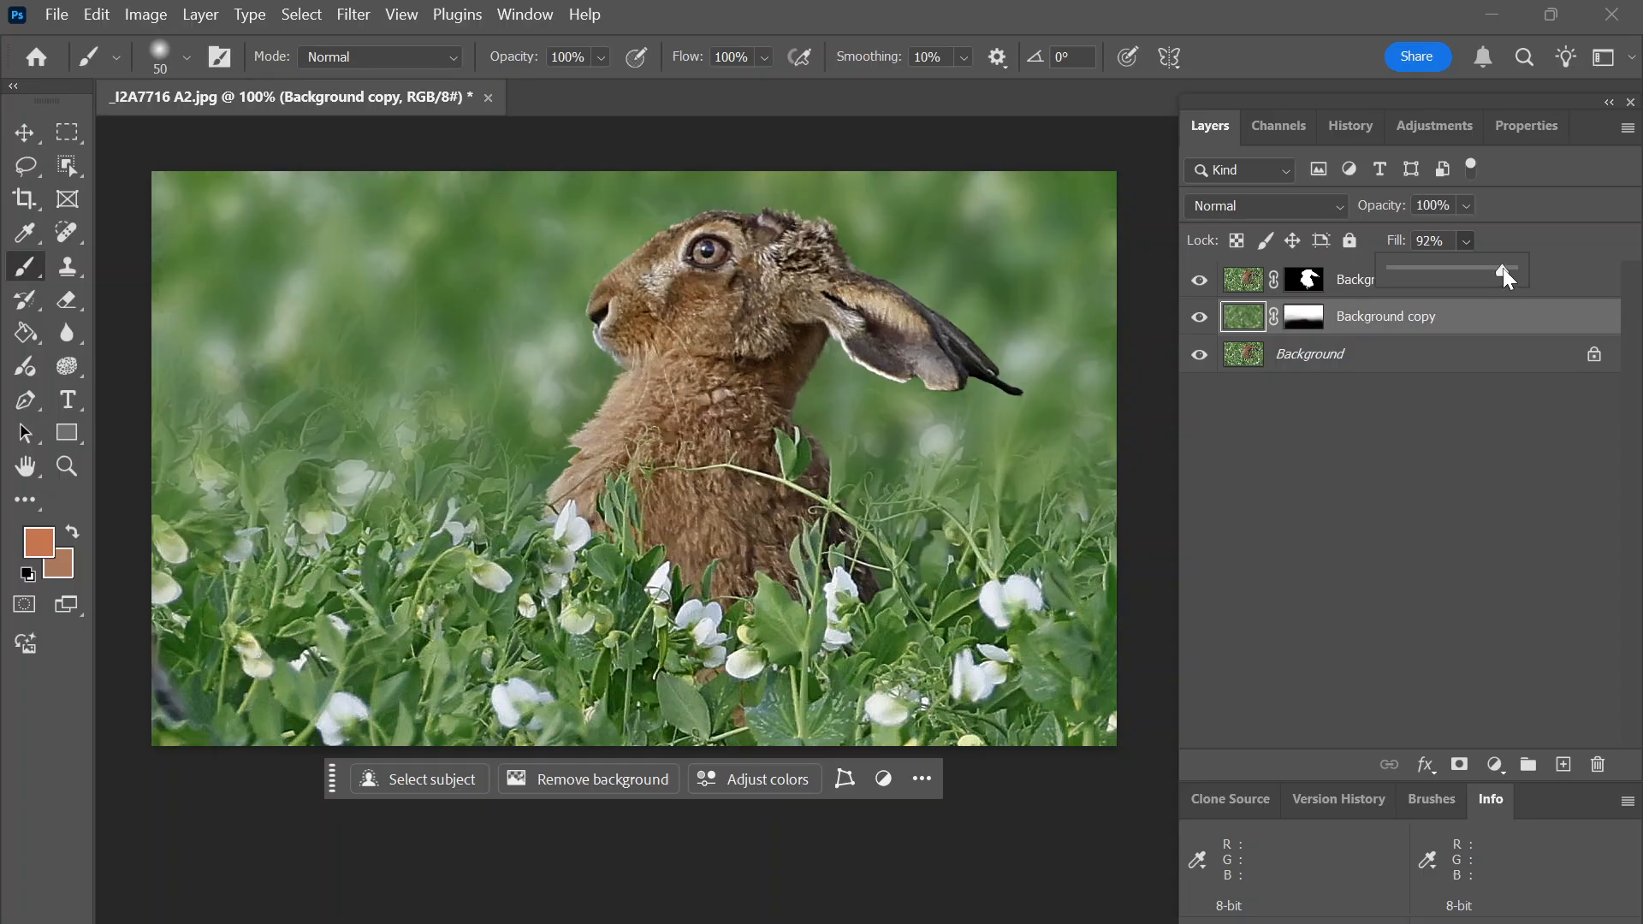
{"action": "mouse_move", "coordinate": [1503, 268]}
{"action": "left_mouse_down"}
{"action": "mouse_move", "coordinate": [1542, 271]}
{"action": "mouse_move", "coordinate": [1504, 272]}
{"action": "left_mouse_up"}
- Select Background copy 2's image, try reducing its fill to fade the hare, and restore the fill to 100%
{"action": "left_click", "coordinate": [1244, 278]}
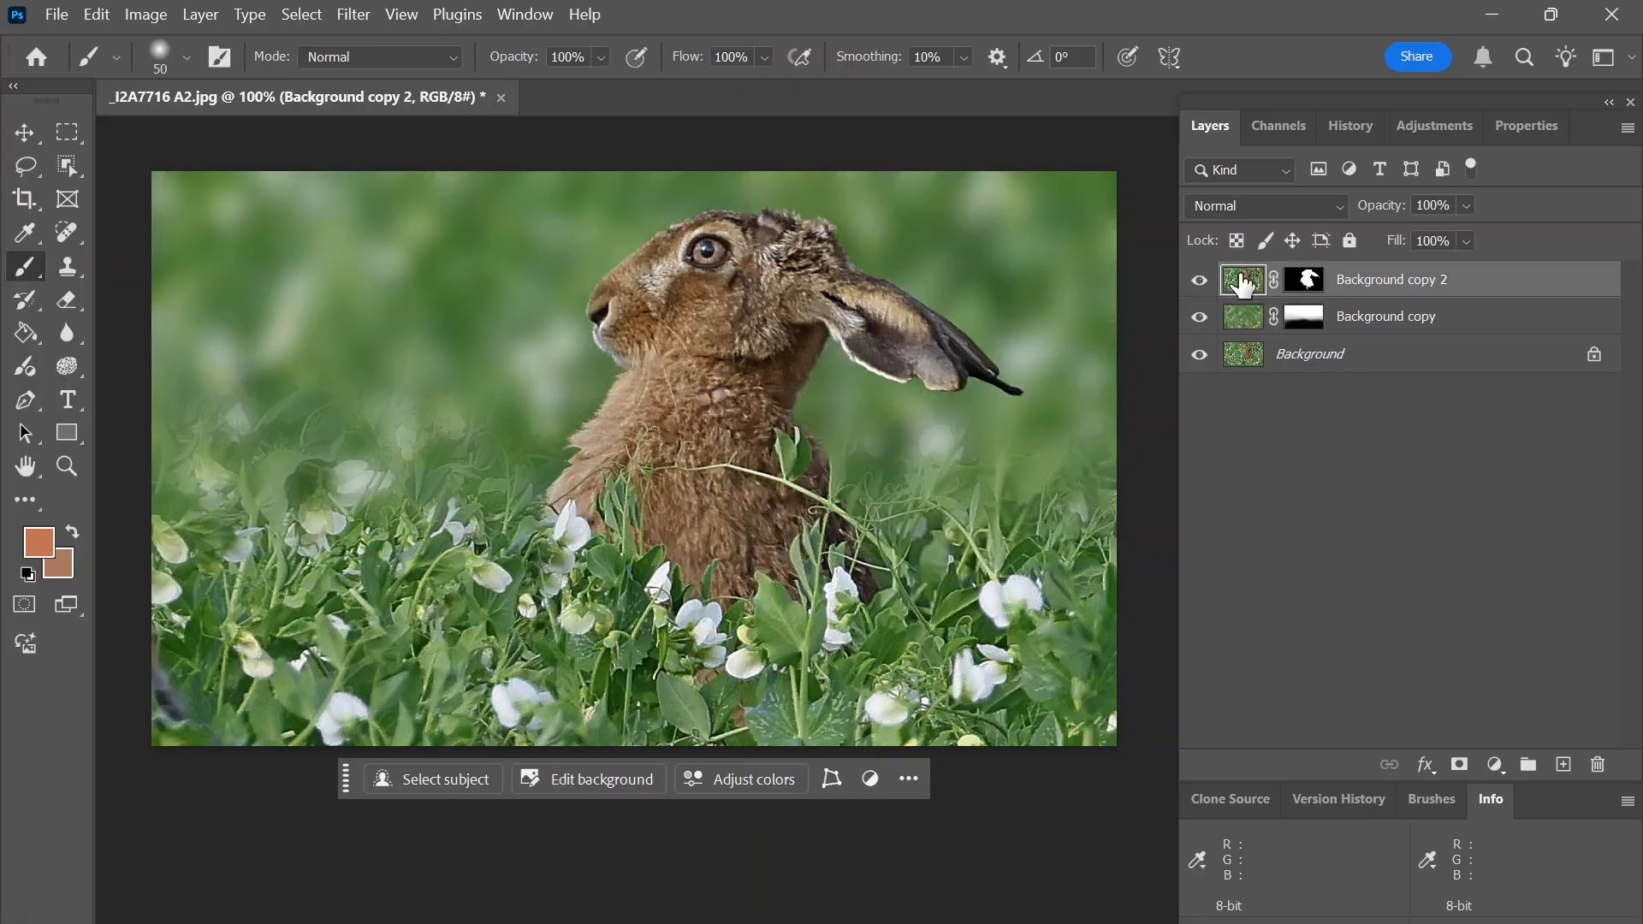
{"action": "left_click", "coordinate": [1467, 242]}
{"action": "left_click_drag", "start_coordinate": [1505, 278], "coordinate": [1511, 272]}
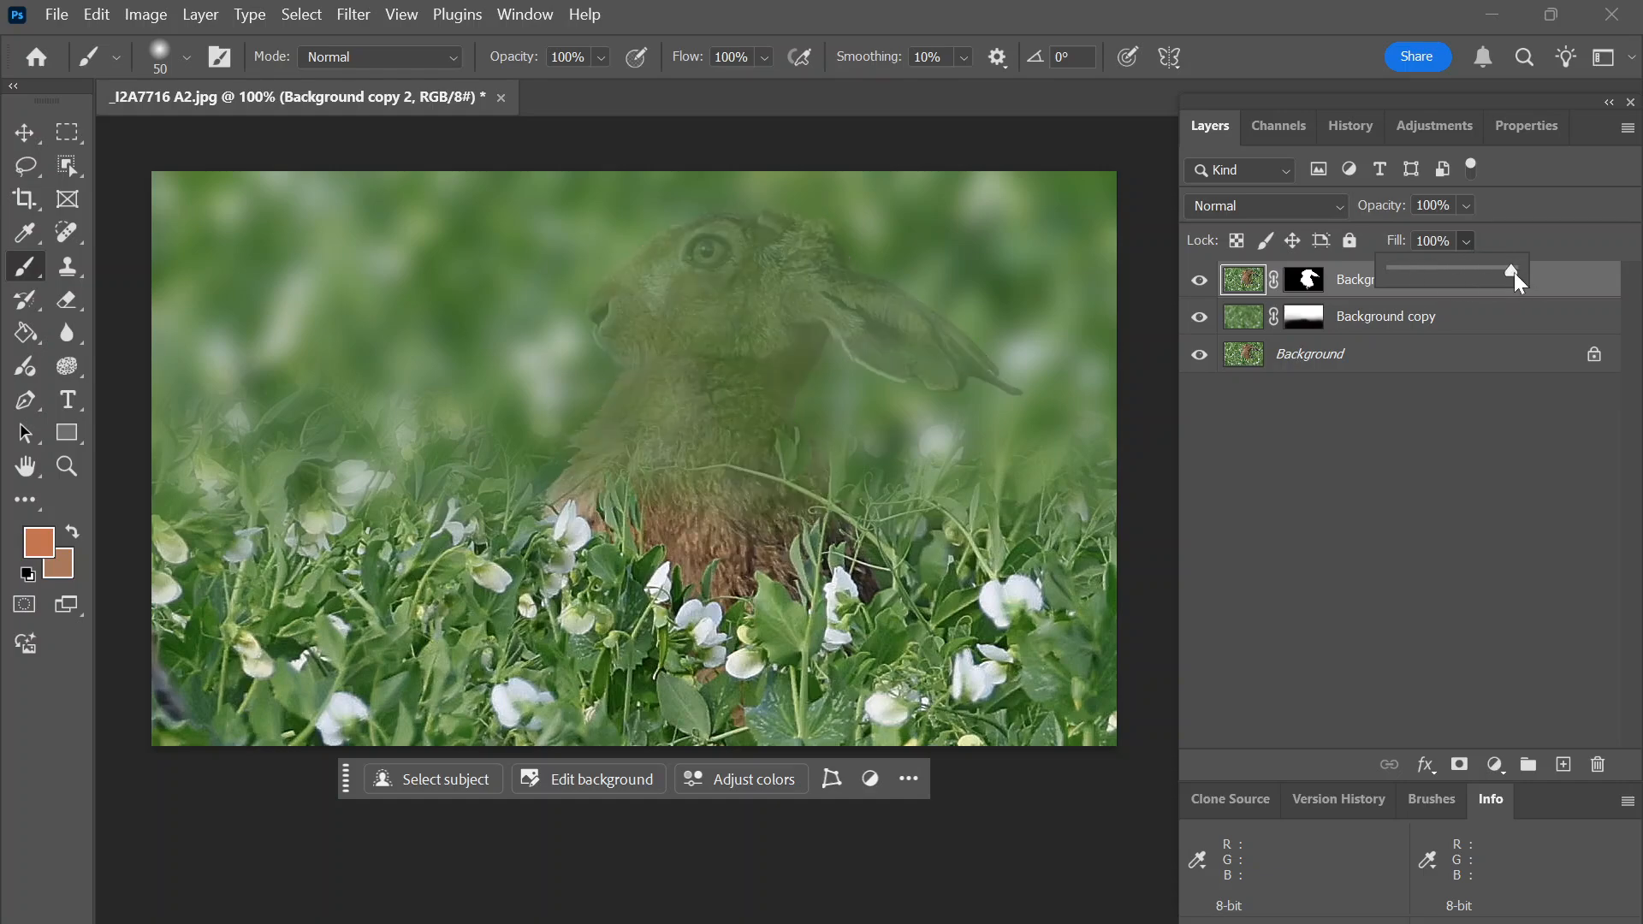
- Select Background copy's image, test its fill slider and leave it at 100%, and switch to the Hand tool
{"action": "left_click", "coordinate": [1234, 321]}
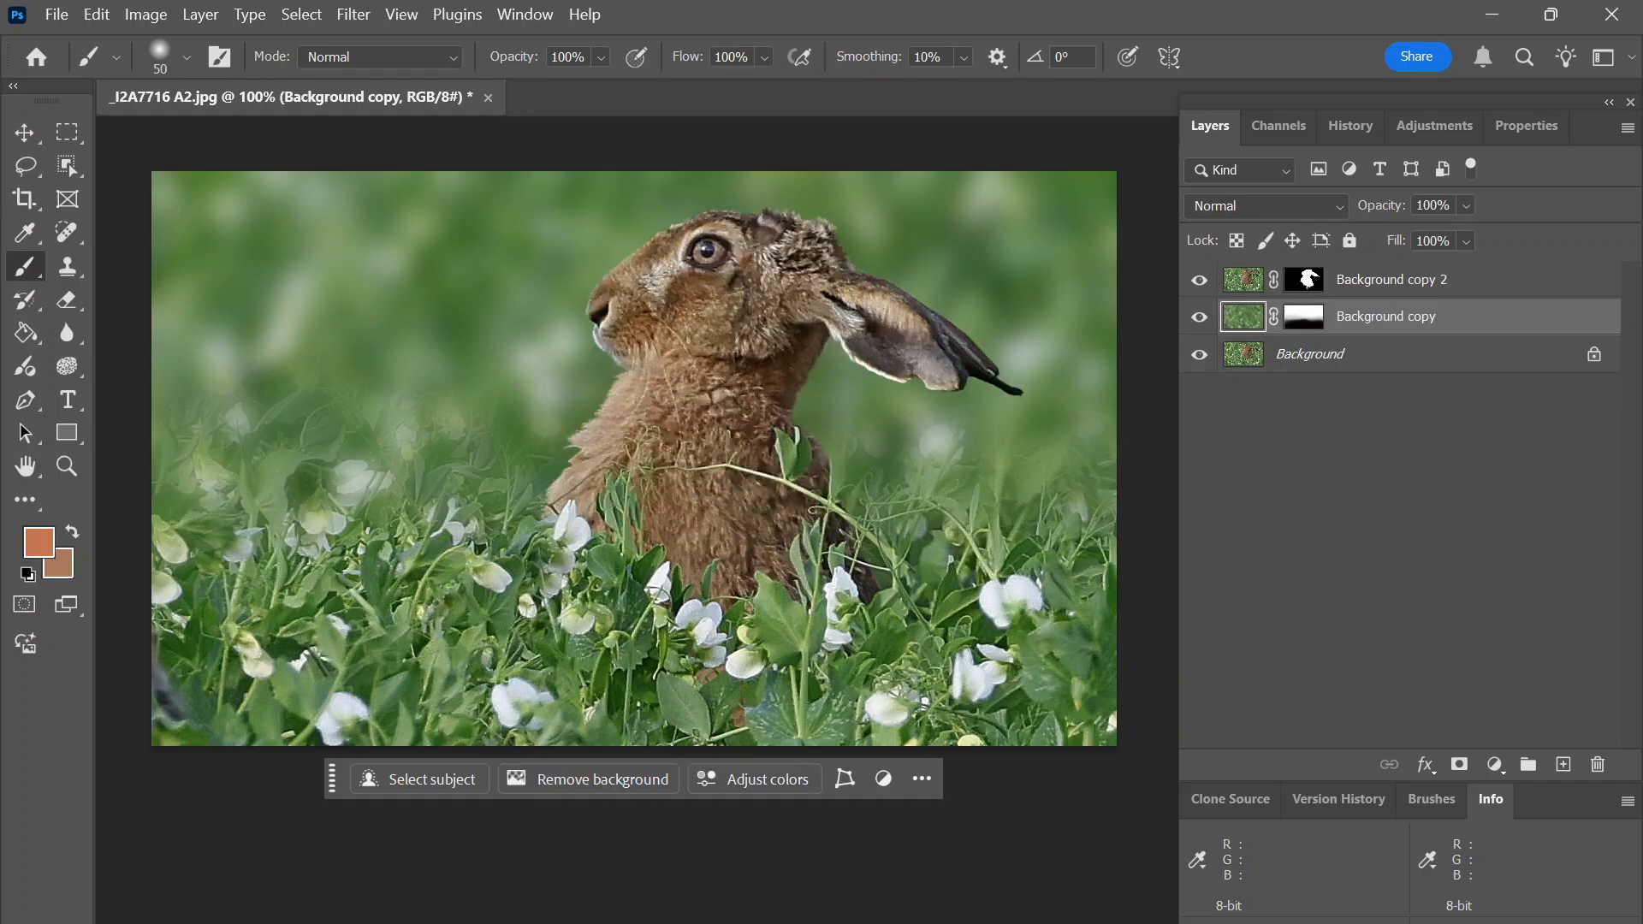
{"action": "left_click", "coordinate": [1470, 243]}
{"action": "left_click_drag", "start_coordinate": [1512, 269], "coordinate": [1626, 316]}
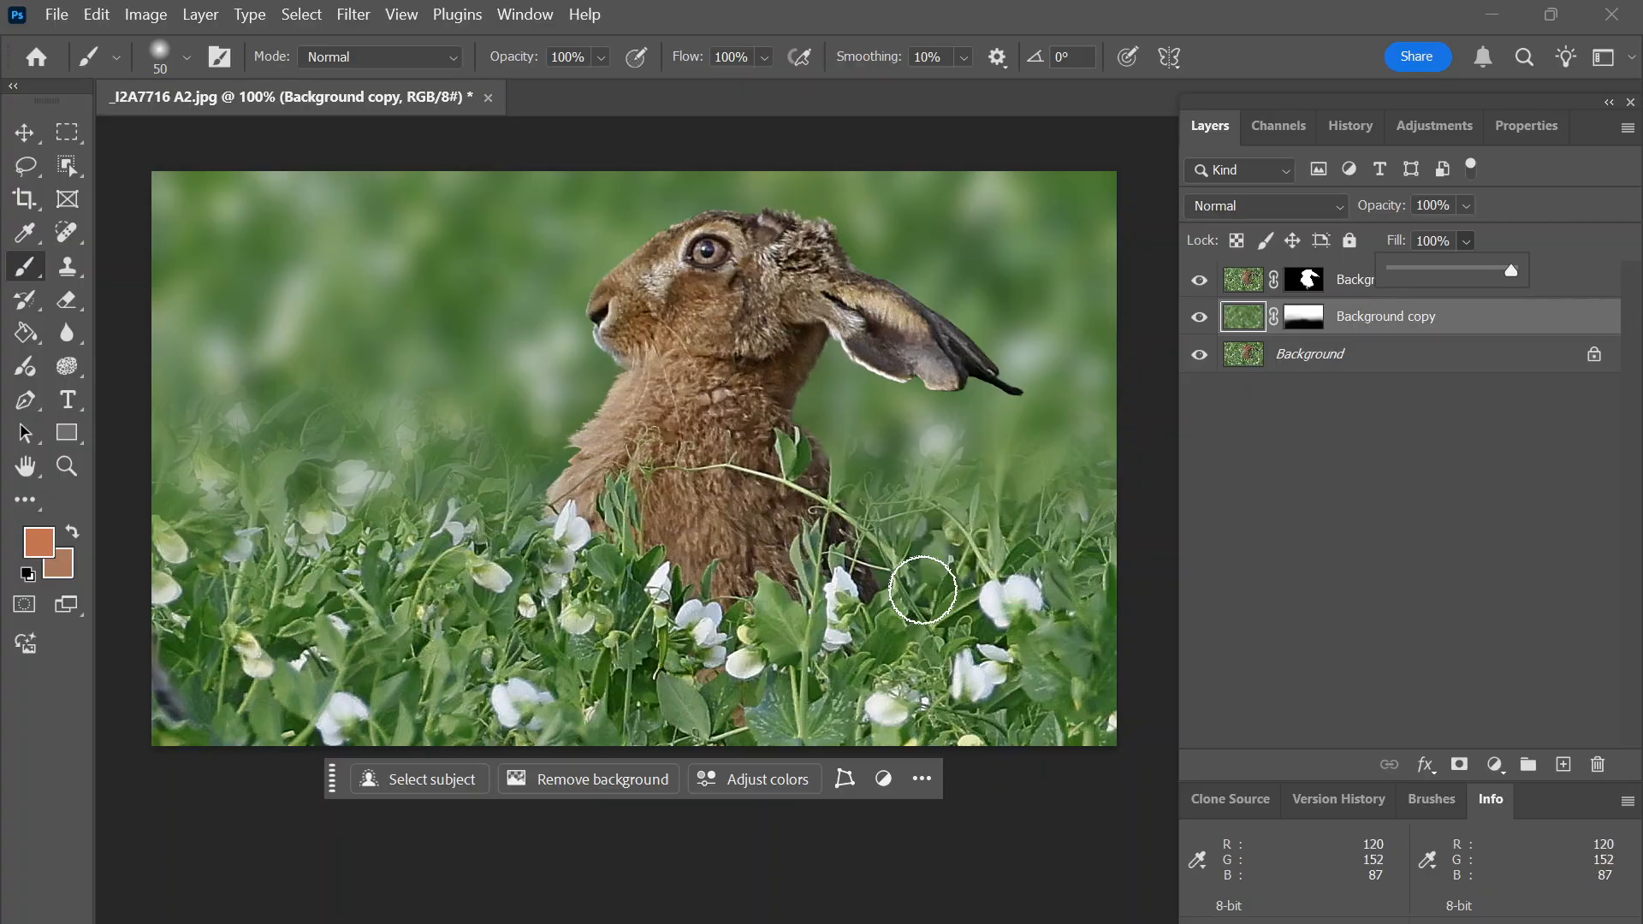
{"action": "left_click", "coordinate": [32, 470]}
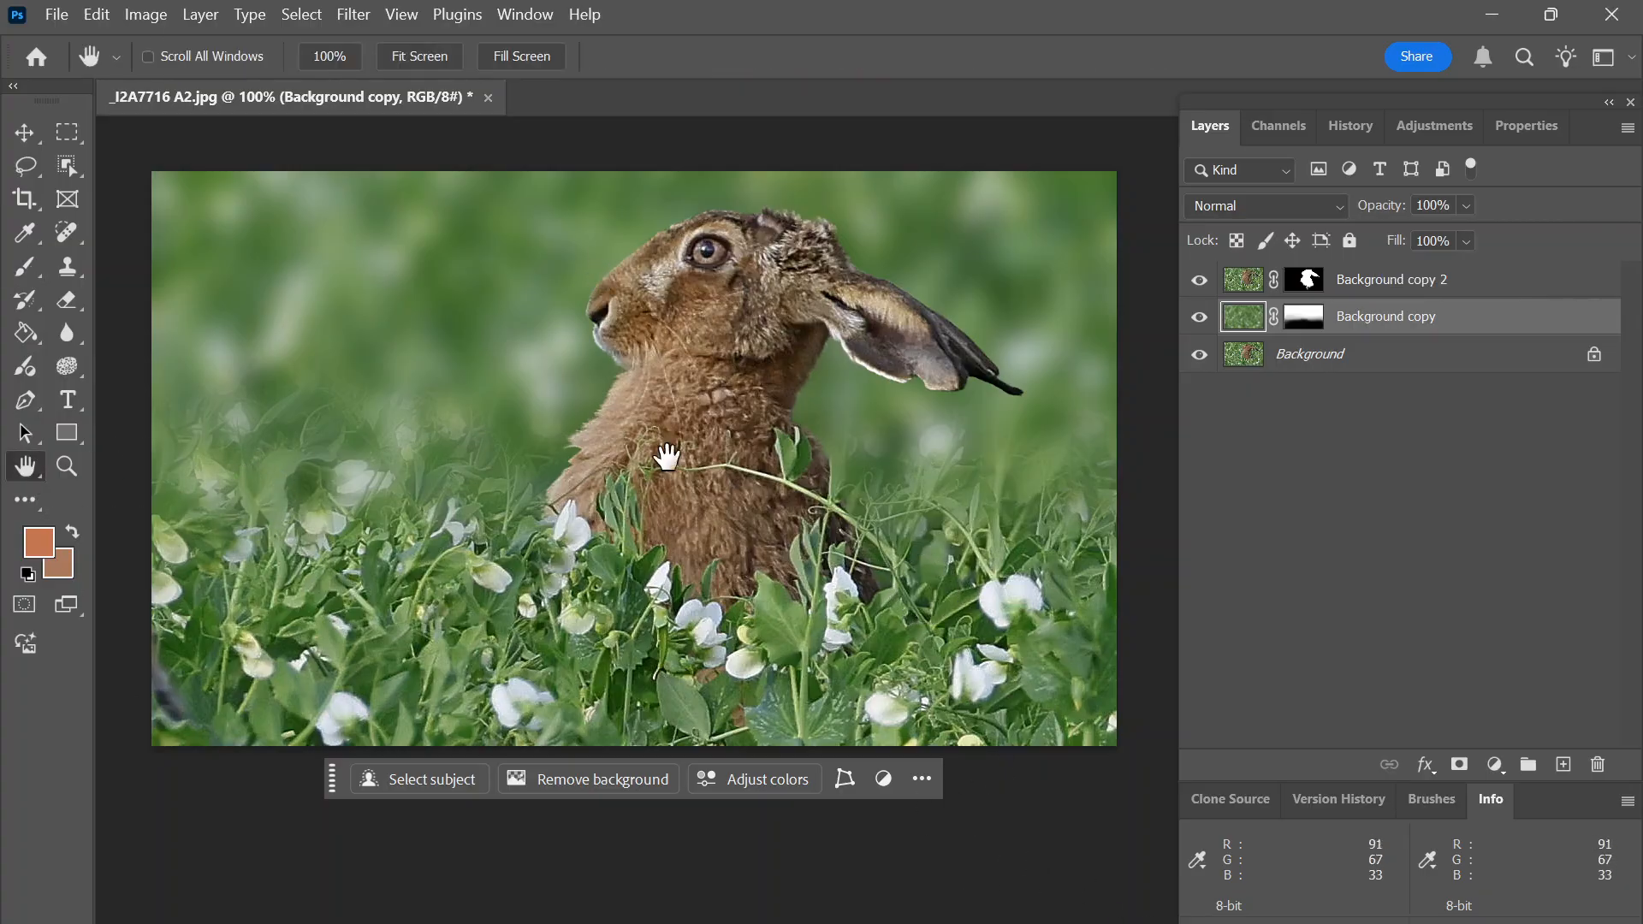